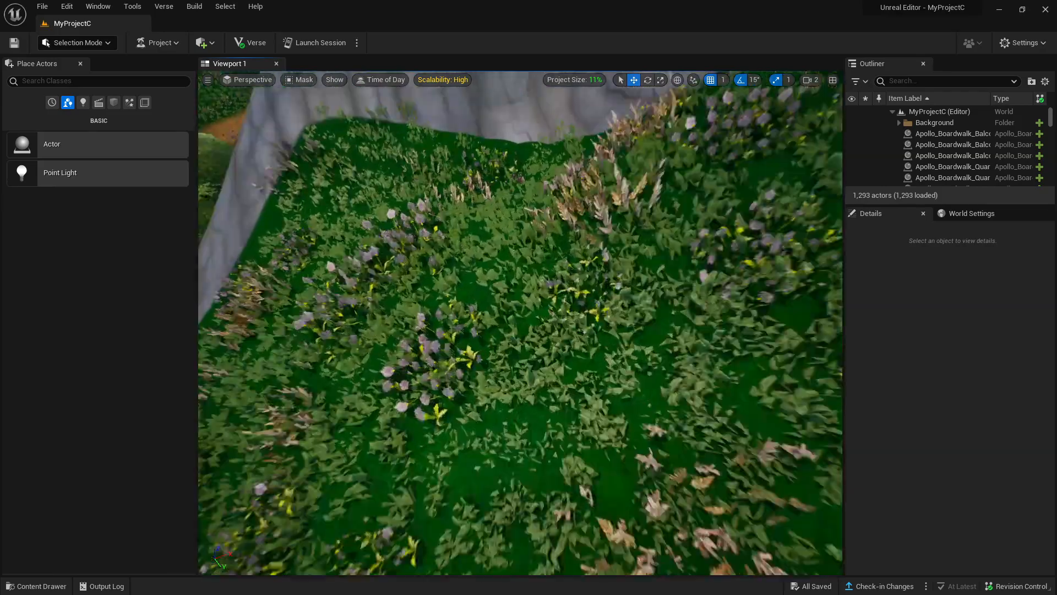
Step: Look around the island terrain, from the flower-covered grass close up to the hills and cliffs from above
right_drag(520, 323, 484, 327)
key(w)
key(s)
key(a)
key(a)
key(a)
key(a)
key(a)
key(a)
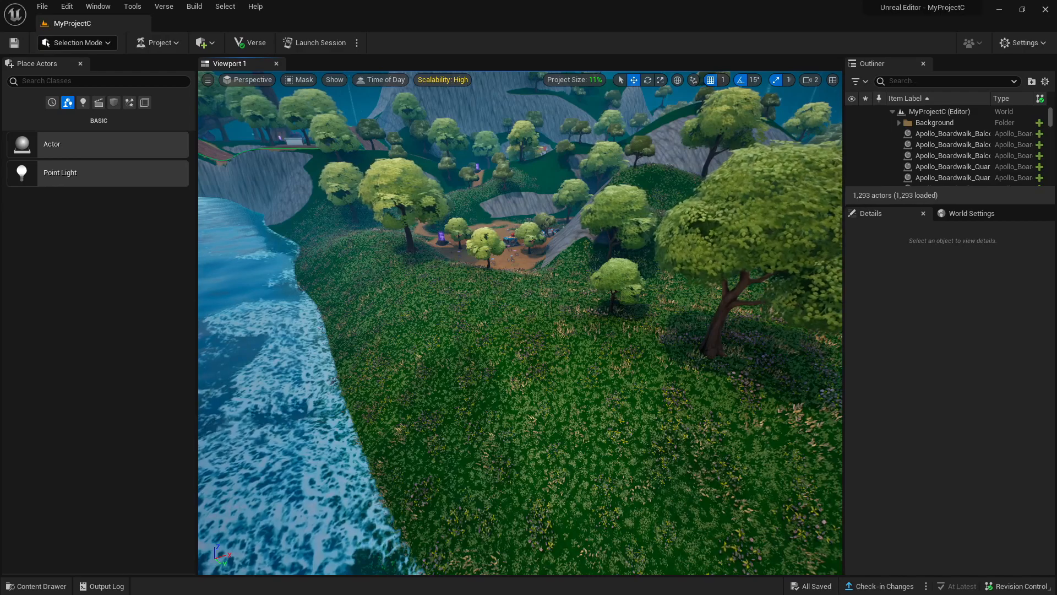
key(ctrl+space)
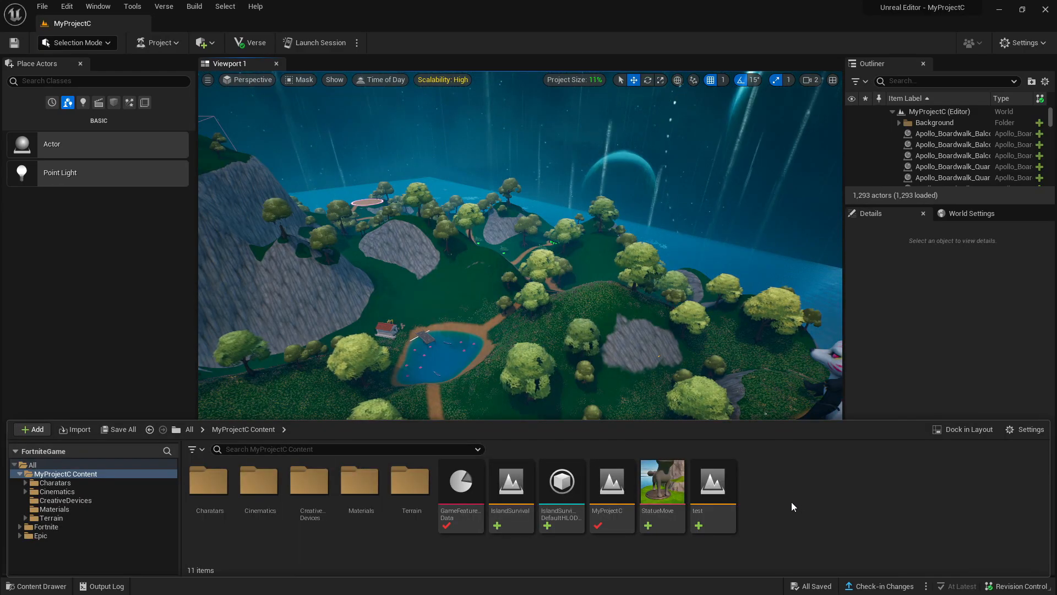
right_drag(433, 175, 345, 146)
key(s)
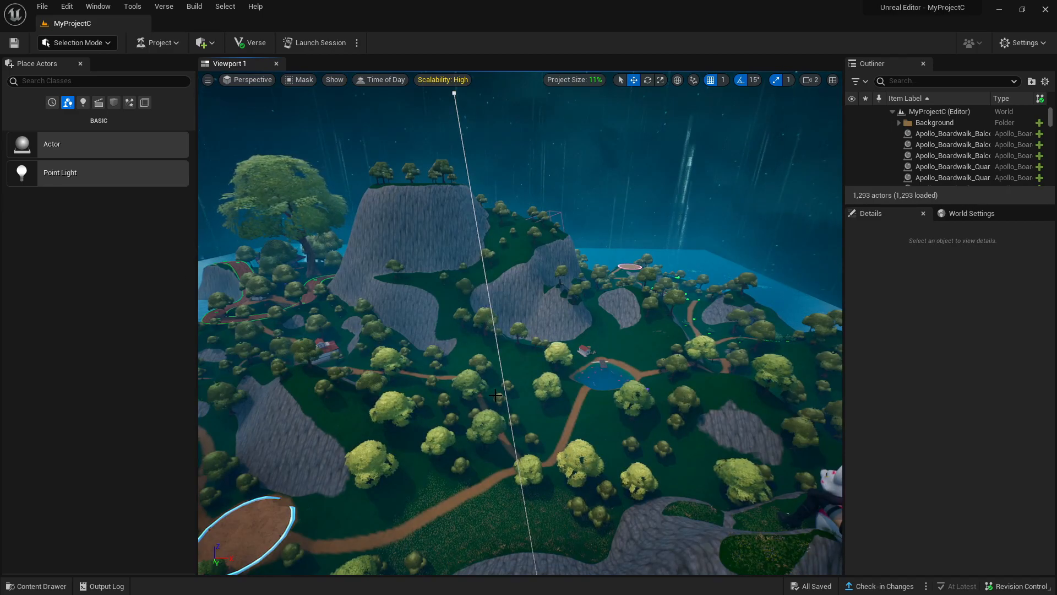
Step: Create a new material in the MyProjectC Content folder and name it TutorialLnadscape
click(36, 586)
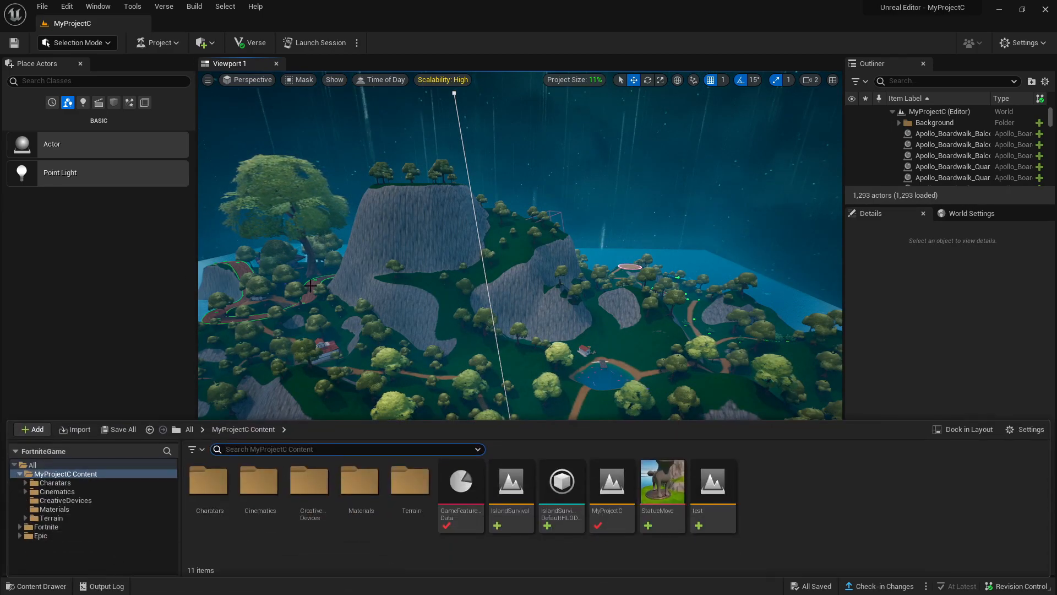
right_click(783, 503)
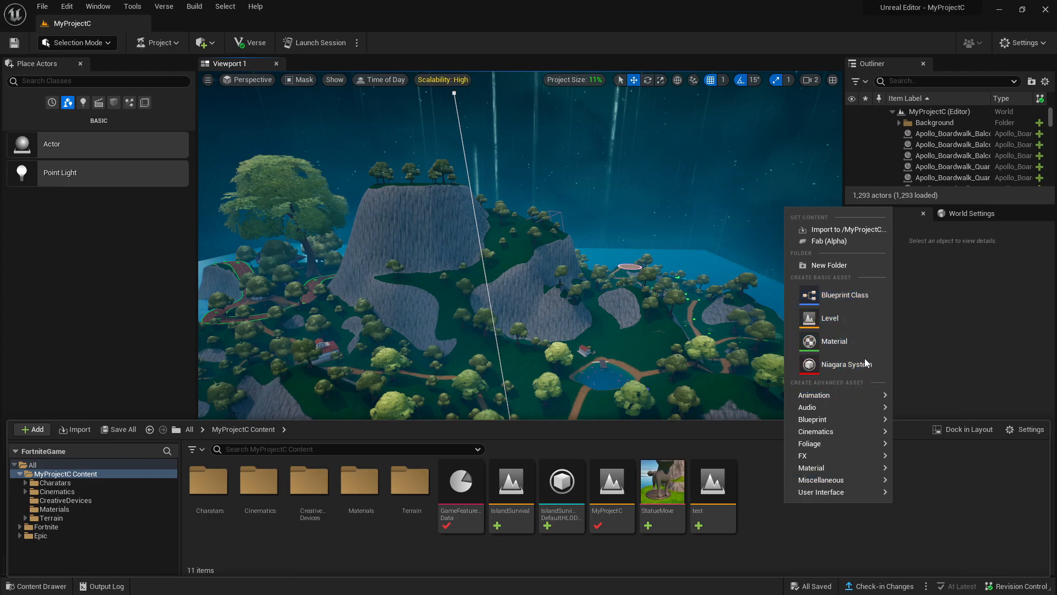
click(834, 342)
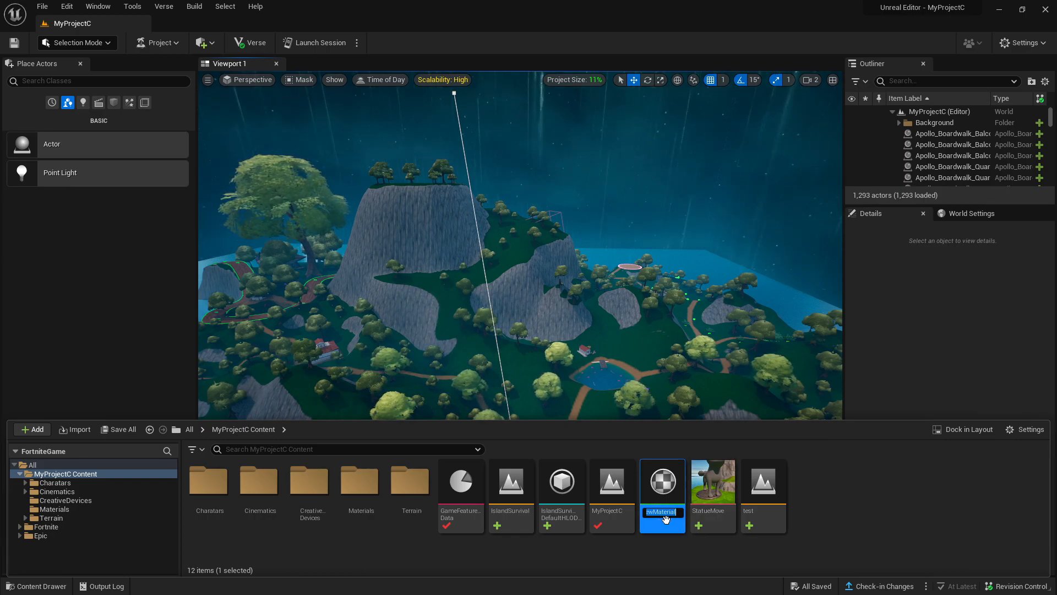
text(TutorialLandScape)
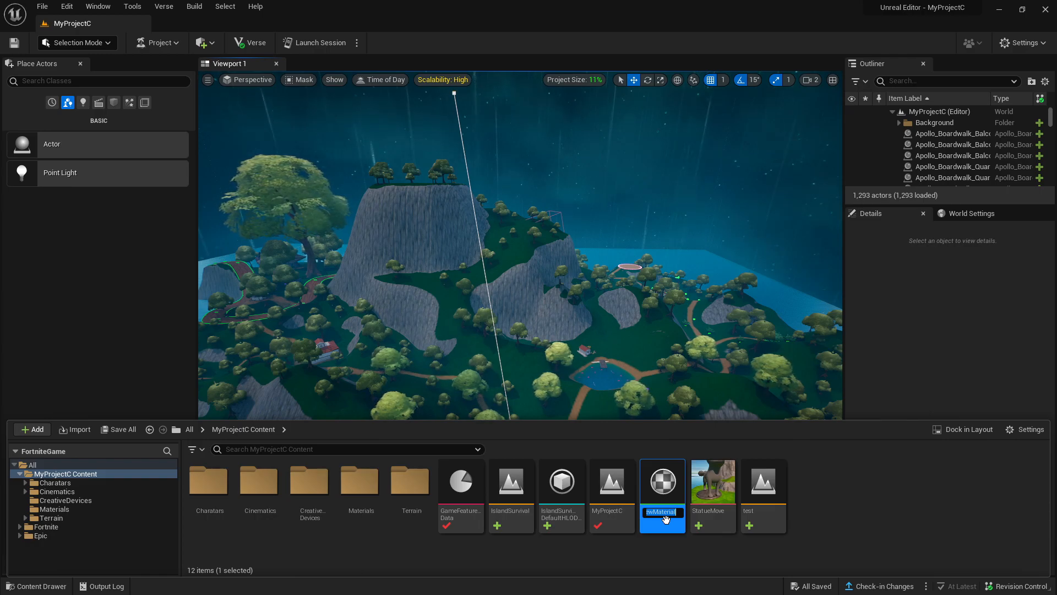
key(Return)
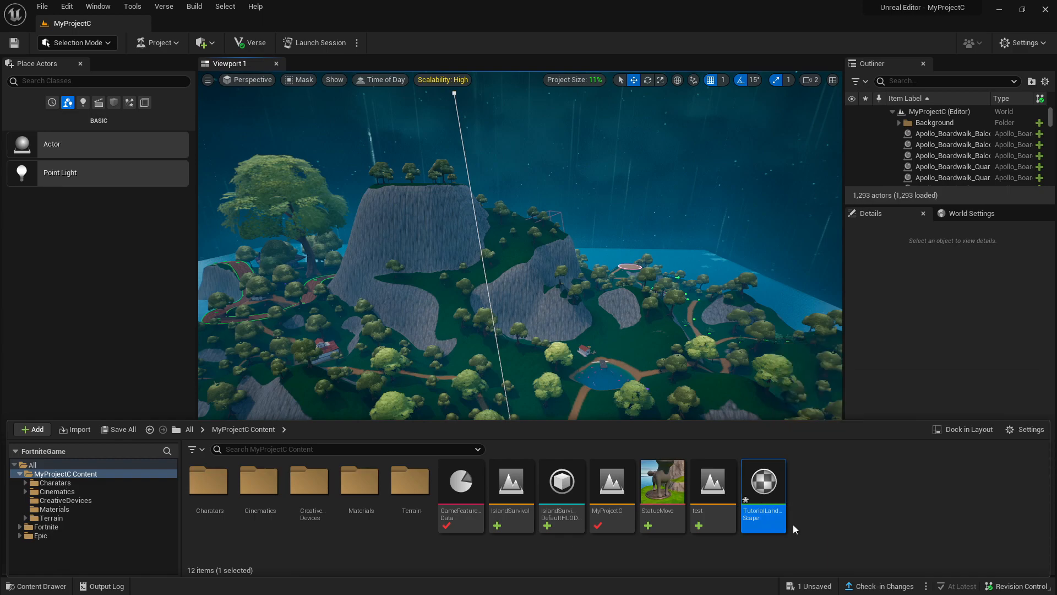
Step: Open the new landscape material, dock its editor in the main window and place the output node near the graph's center
double_click(765, 513)
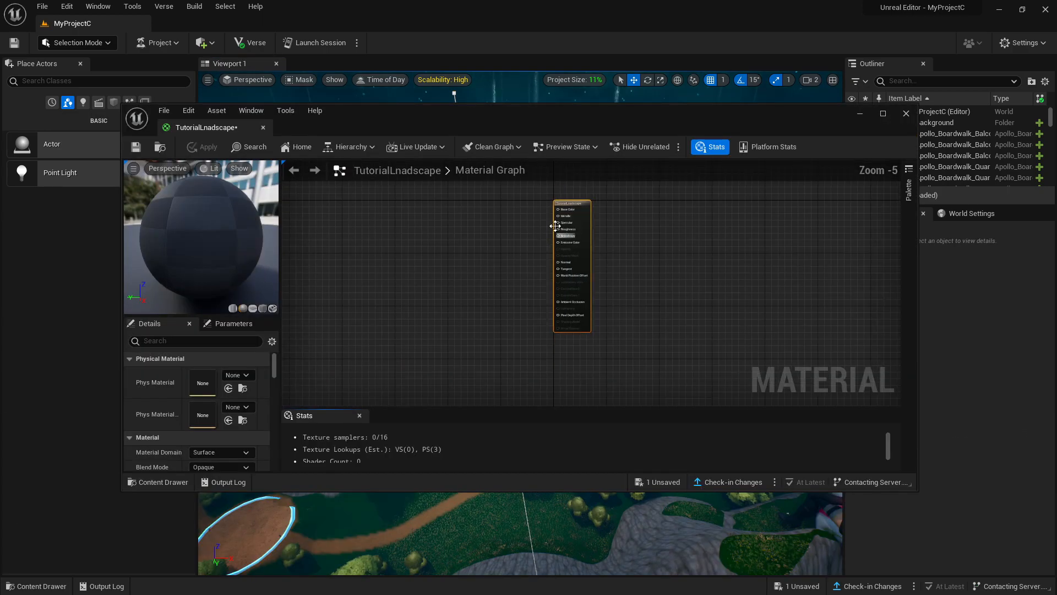
scroll(520, 267, up, 1)
right_drag(540, 224, 499, 258)
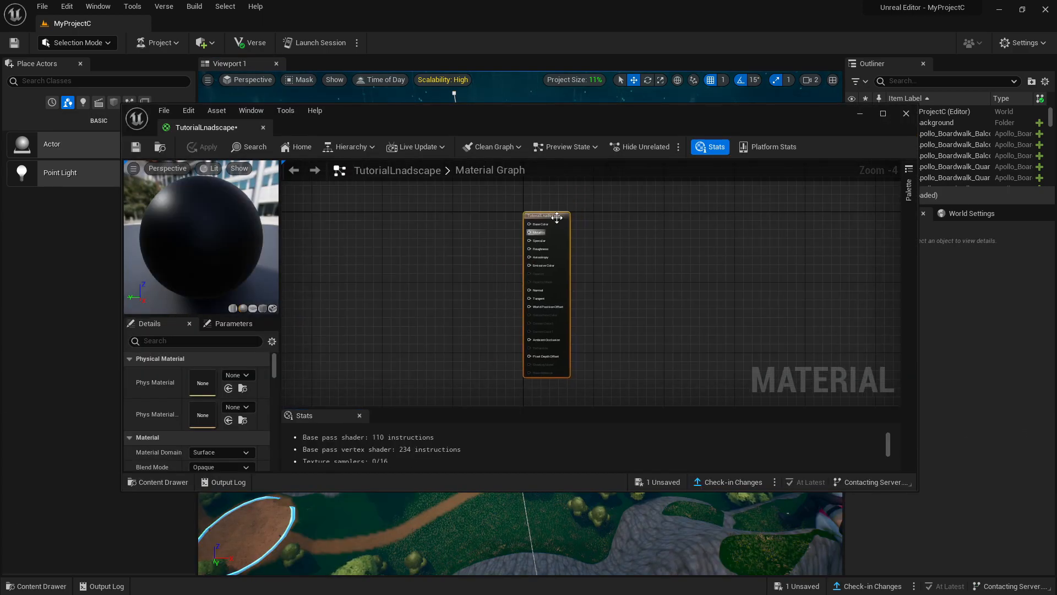
scroll(456, 265, down, 5)
scroll(407, 279, up, 5)
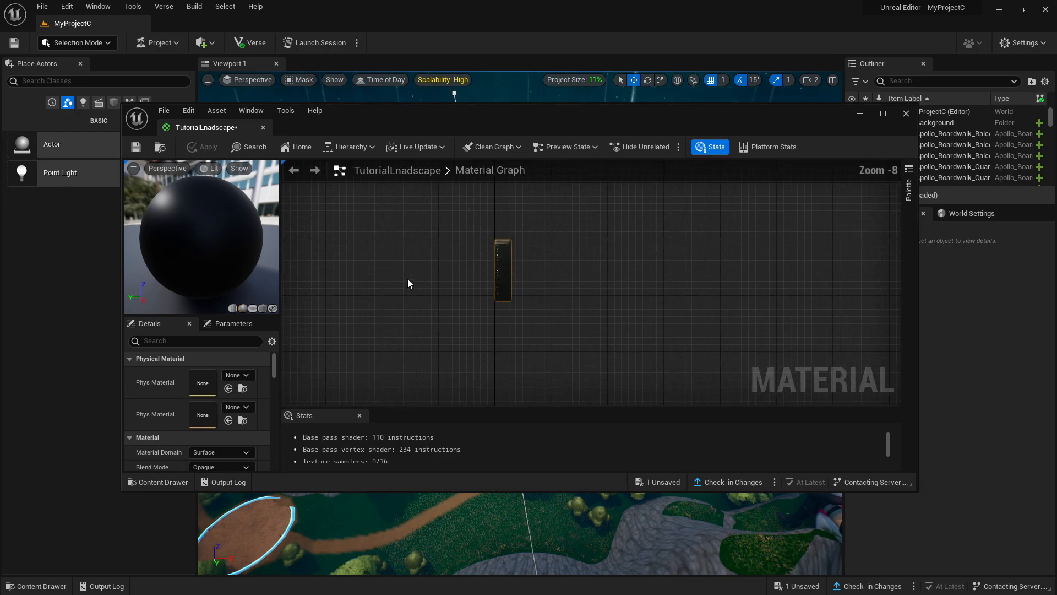
drag(205, 133, 193, 18)
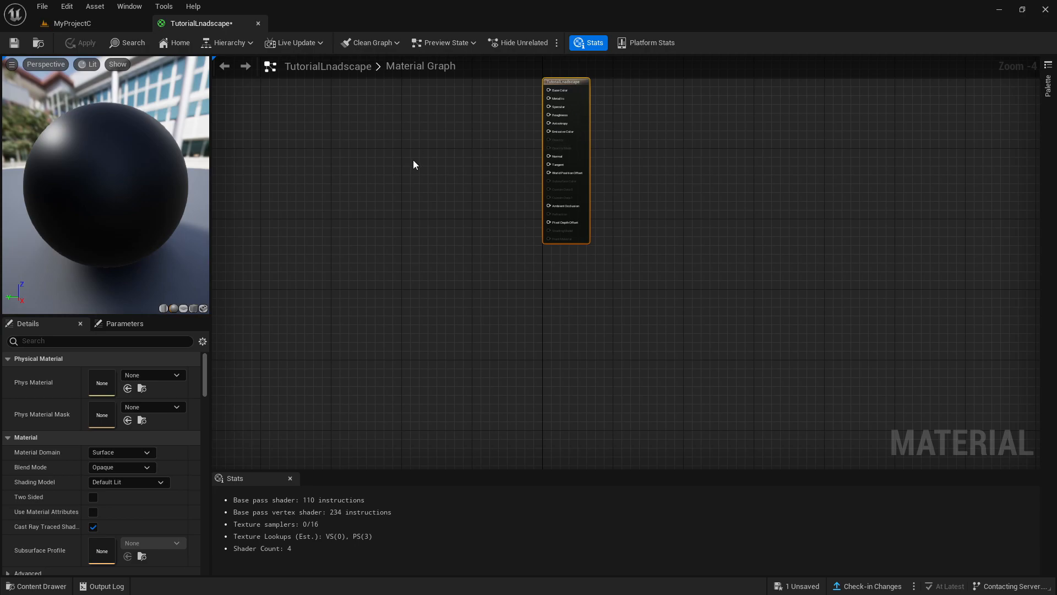
drag(573, 89, 605, 204)
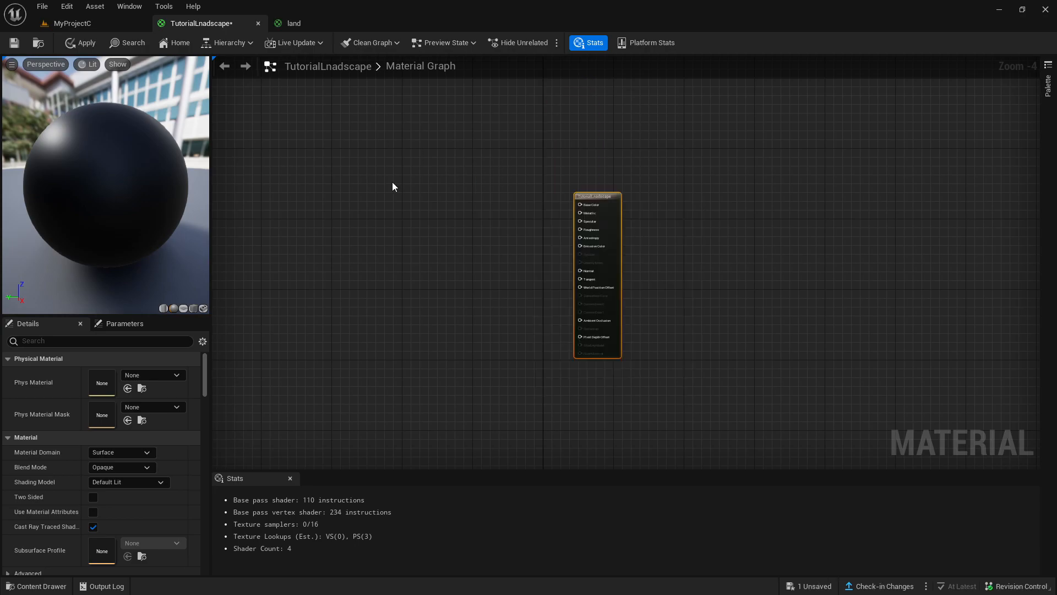
Step: Add a GetMaterialAttributes node and a LandscapeLayerBlend node ahead of the material output node
right_click(393, 183)
text(get)
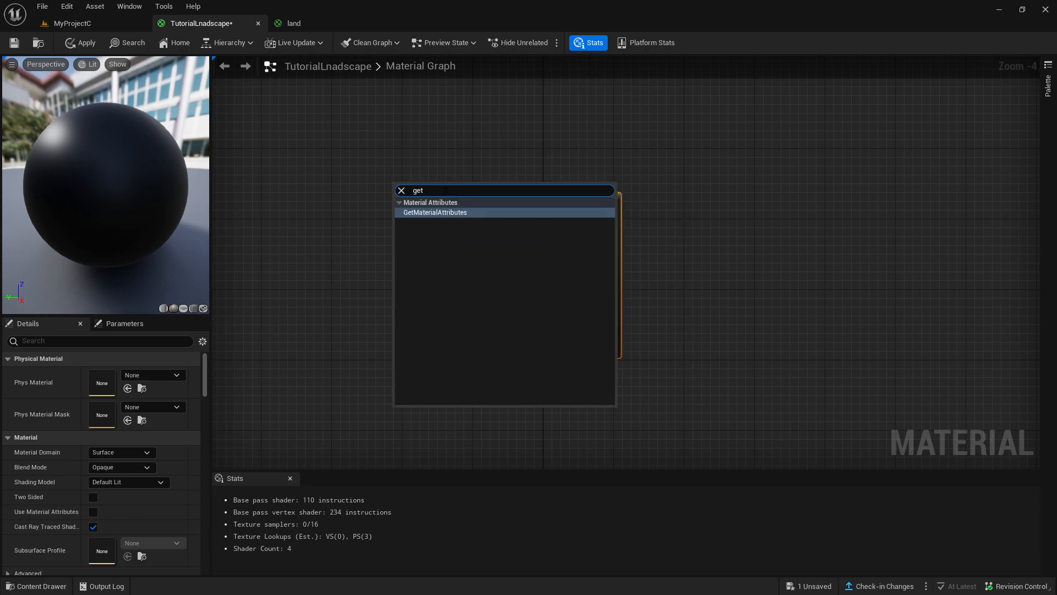
click(450, 213)
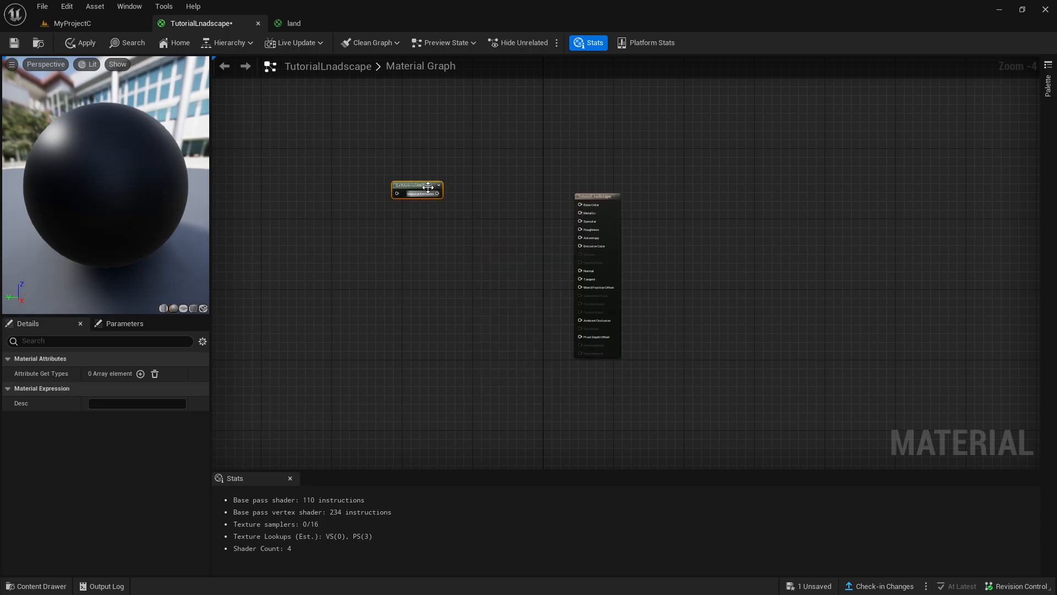
right_click(474, 229)
text(lay)
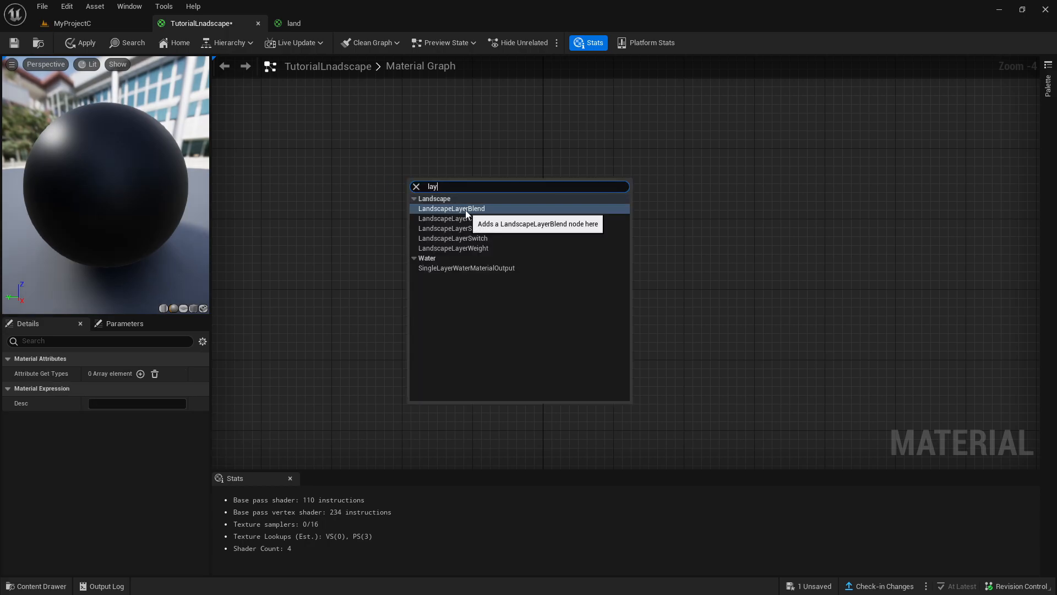
click(462, 209)
drag(434, 189, 420, 236)
Step: Add a BlendMaterialAttributes node to the material graph above the layer blend node
right_click(418, 166)
text(blend)
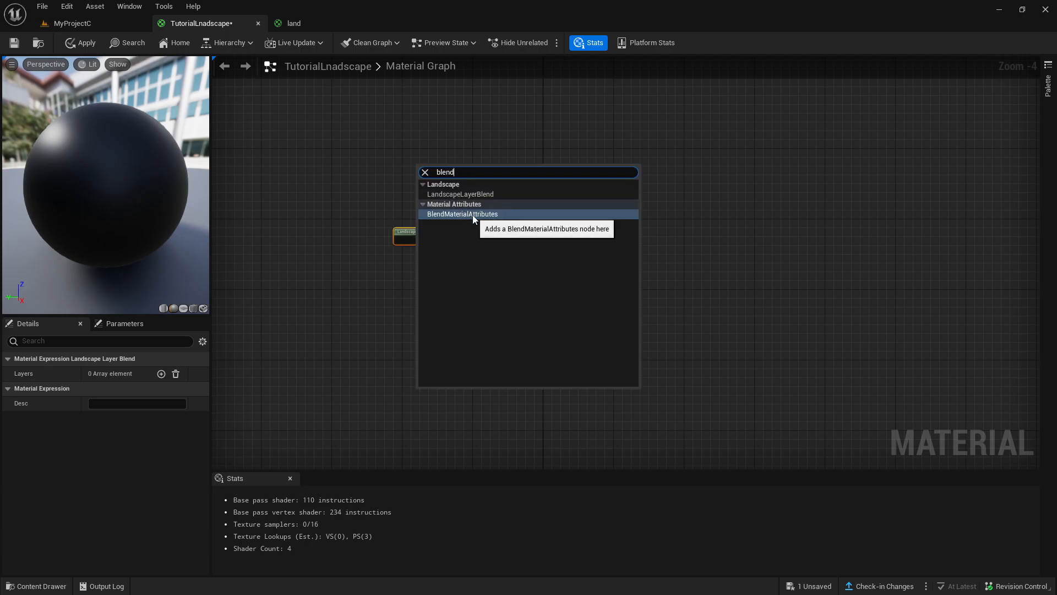
click(472, 214)
Step: Line up the BlendMaterialAttributes node directly above the Landscape Layer Blend node, clear of the GetMaterialAttributes node
right_drag(337, 163, 354, 166)
right_click(353, 166)
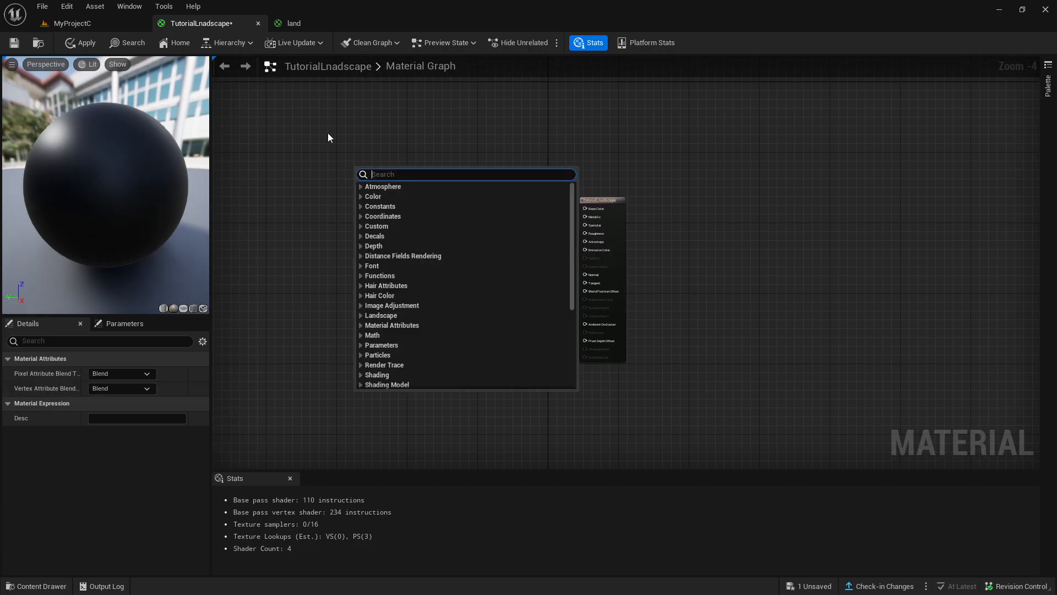
scroll(407, 231, down, 4)
scroll(378, 256, up, 4)
scroll(385, 270, down, 3)
scroll(381, 283, down, 3)
scroll(380, 286, up, 1)
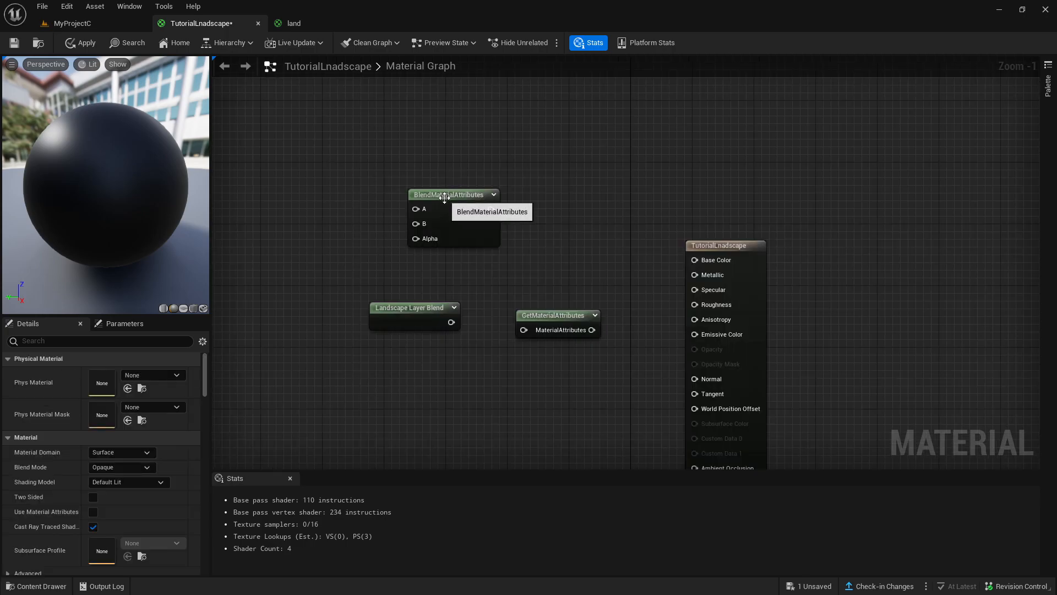
drag(444, 198, 391, 203)
drag(415, 314, 399, 283)
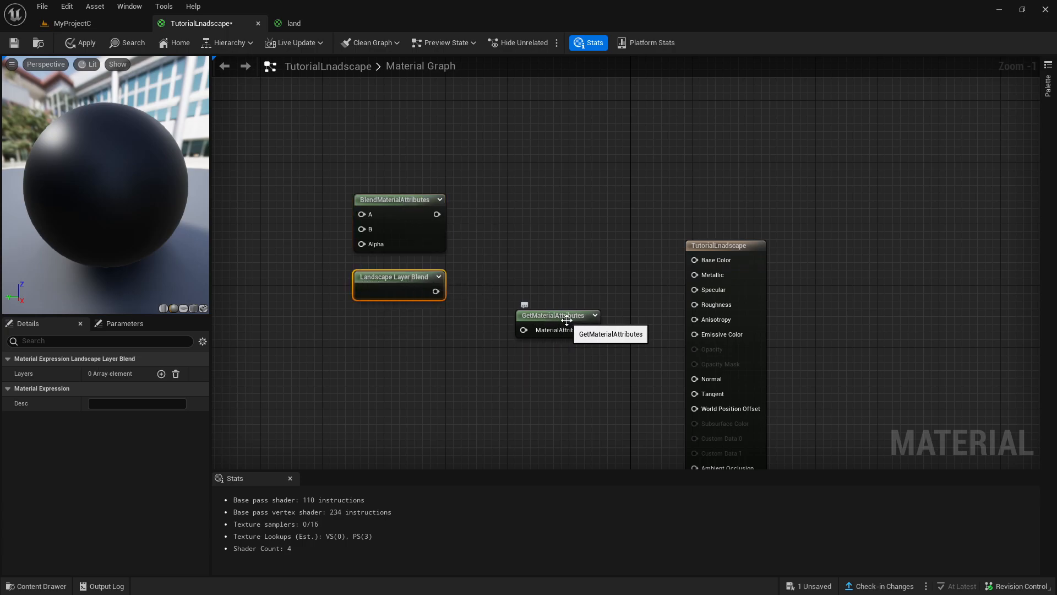
click(413, 313)
Step: Open the Fortnite Textures > Landscape folder in the project content
scroll(413, 313, down, 2)
key(ctrl+space)
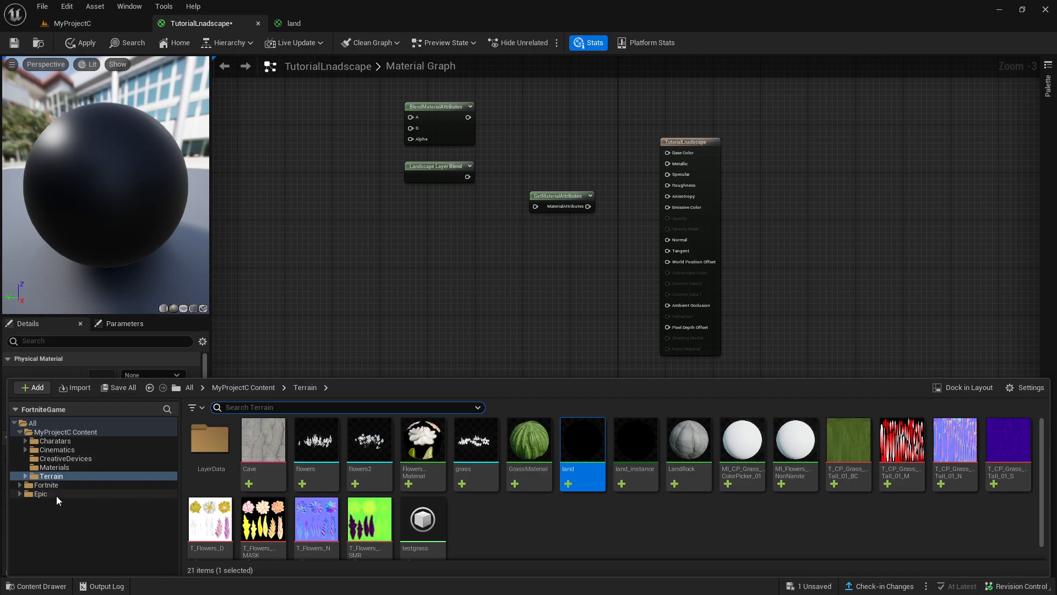
click(46, 484)
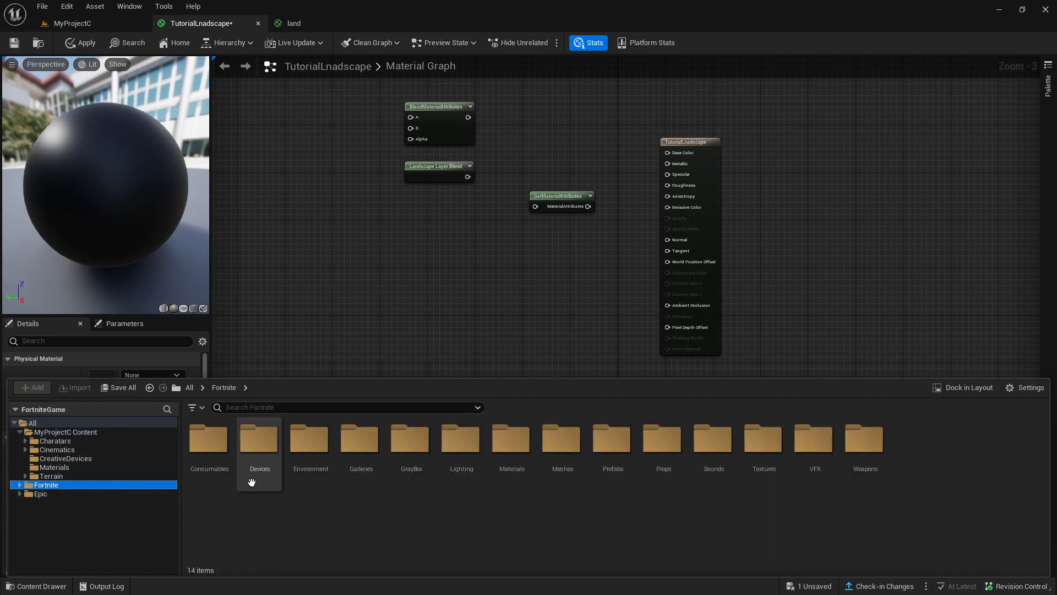
double_click(764, 443)
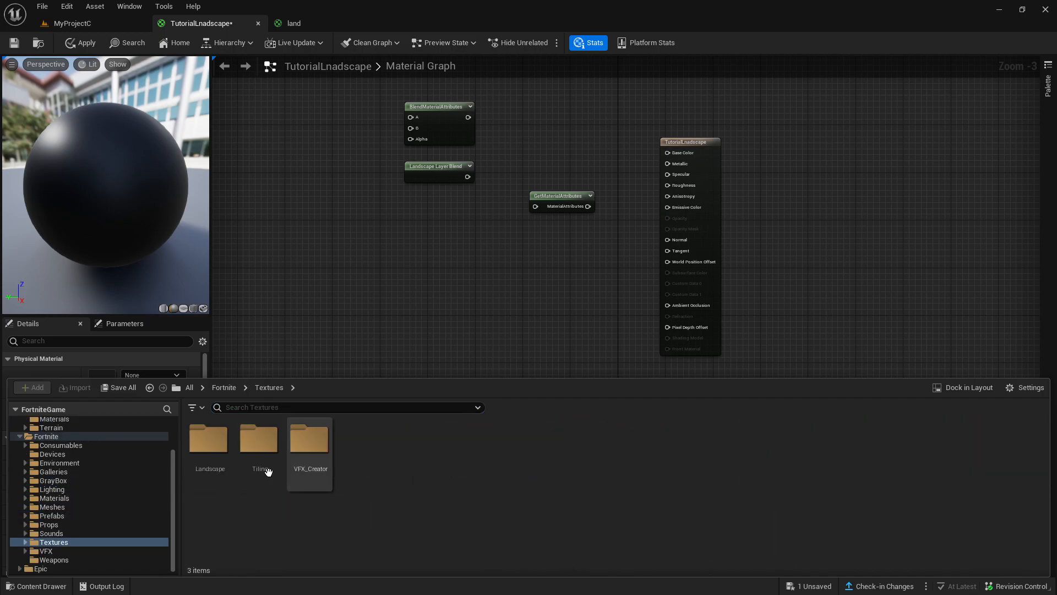
click(202, 450)
double_click(201, 450)
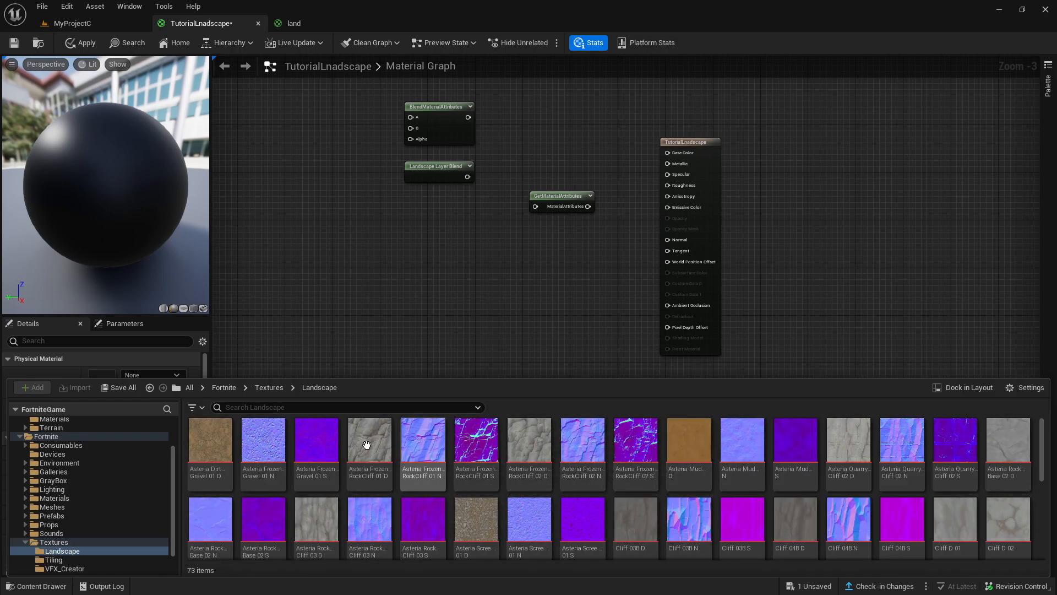
Step: Add the Asteria RockCliff 03 D, N and S textures to the graph and stack the three samples in a column
scroll(347, 512, down, 1)
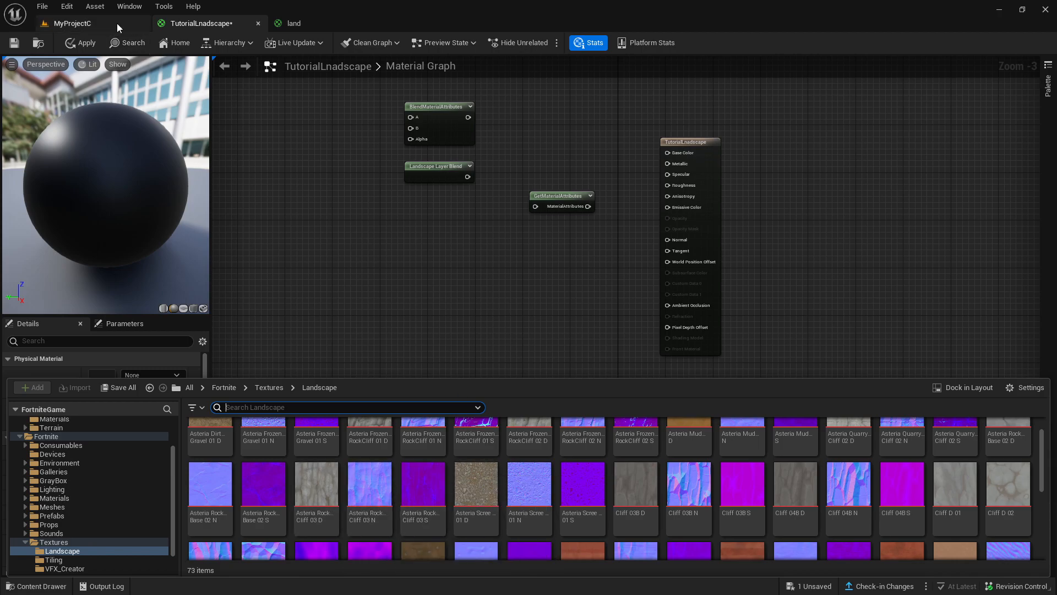
click(313, 507)
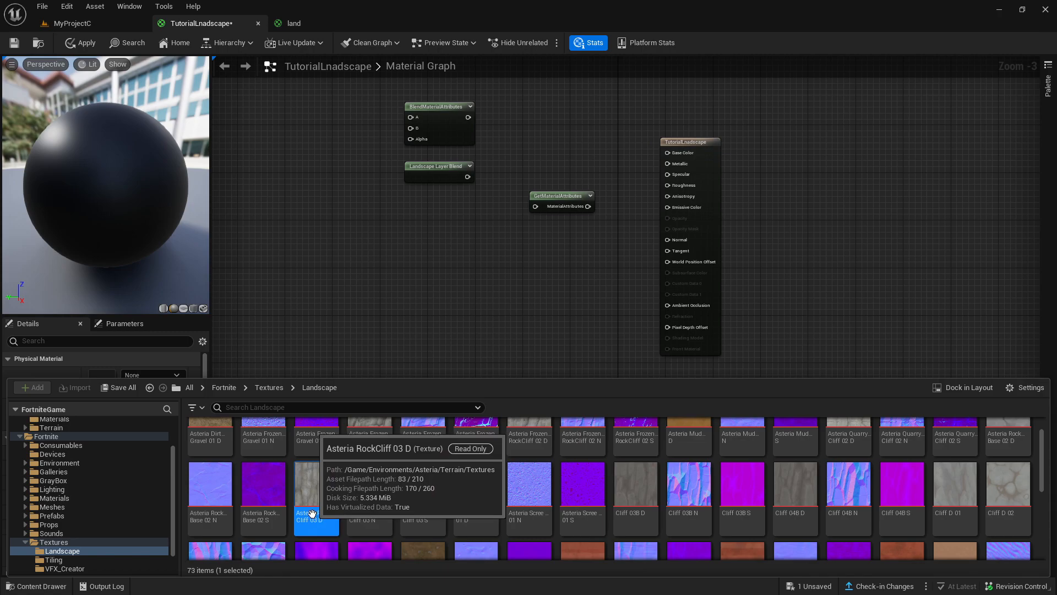
shift+click(423, 489)
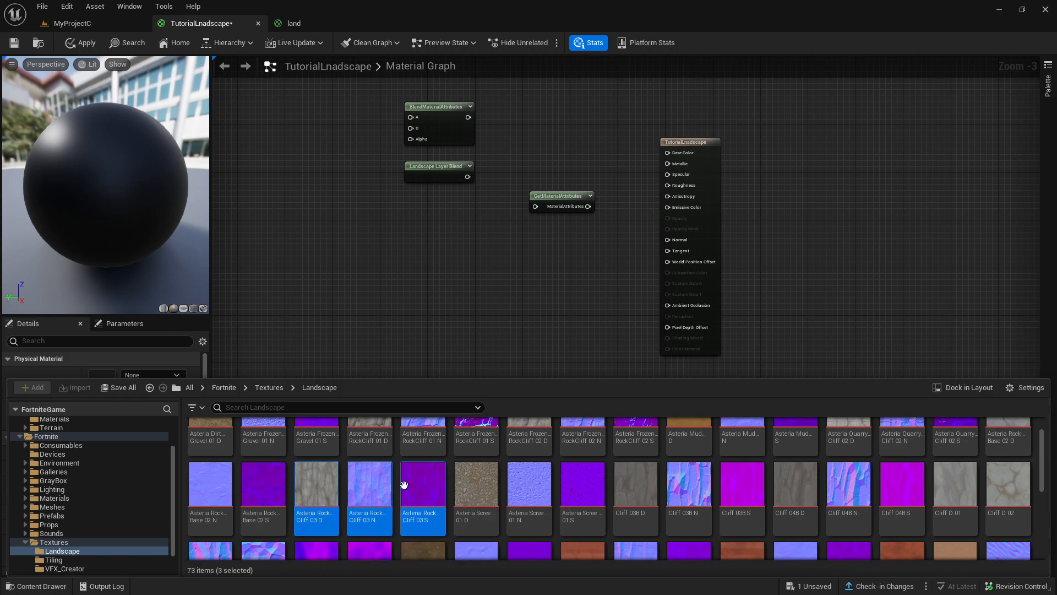
drag(413, 484, 319, 130)
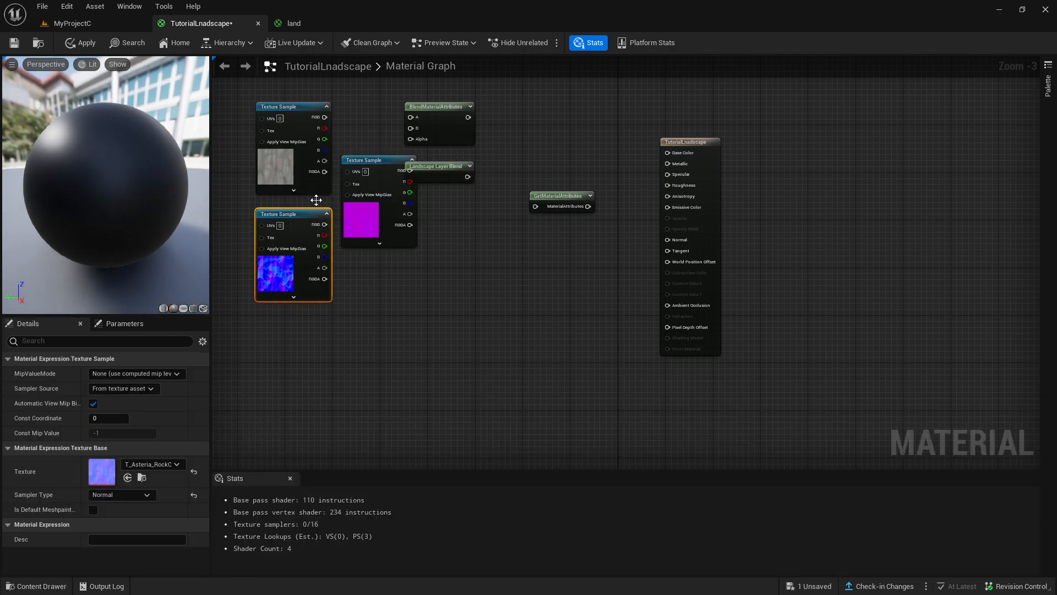
drag(364, 163, 284, 325)
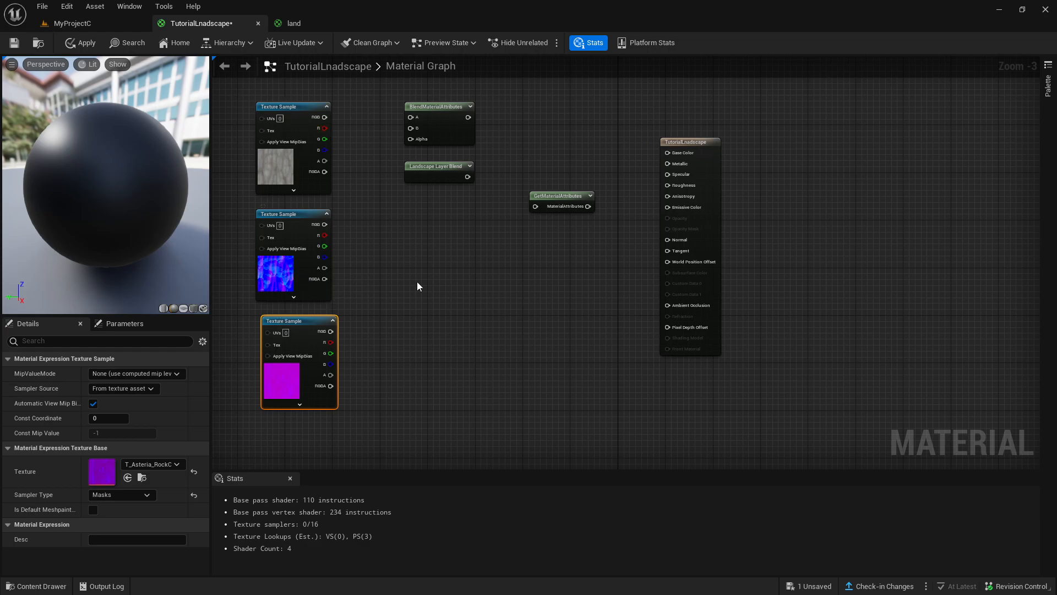
Step: Add the Grass D 01, N 01 and S 01 textures, along with the still-selected RockCliff 03 textures, beside the existing samples
scroll(417, 283, down, 2)
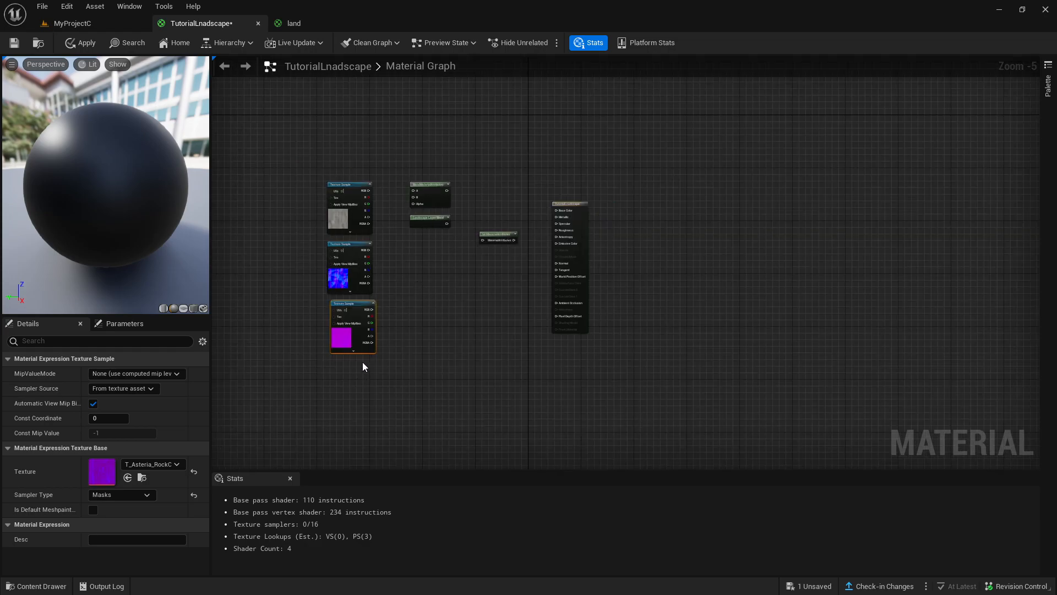
click(39, 586)
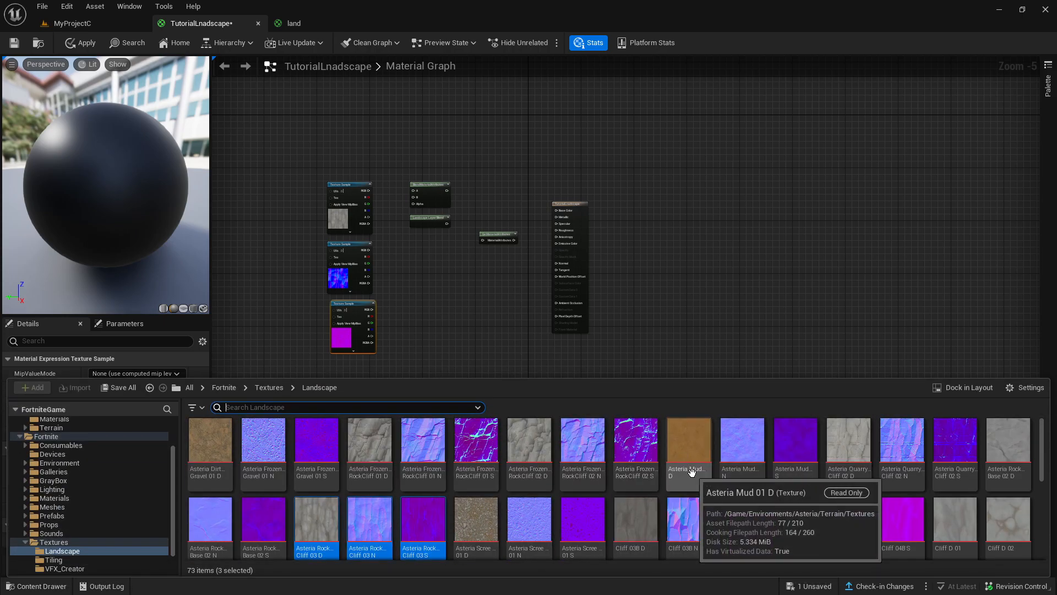
scroll(691, 471, down, 4)
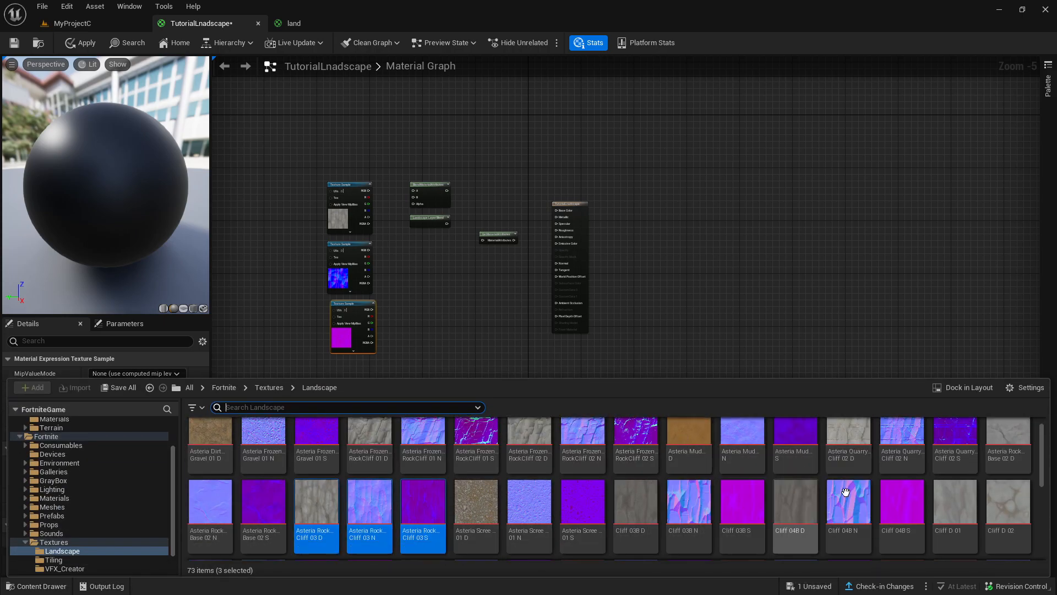
scroll(943, 482, down, 4)
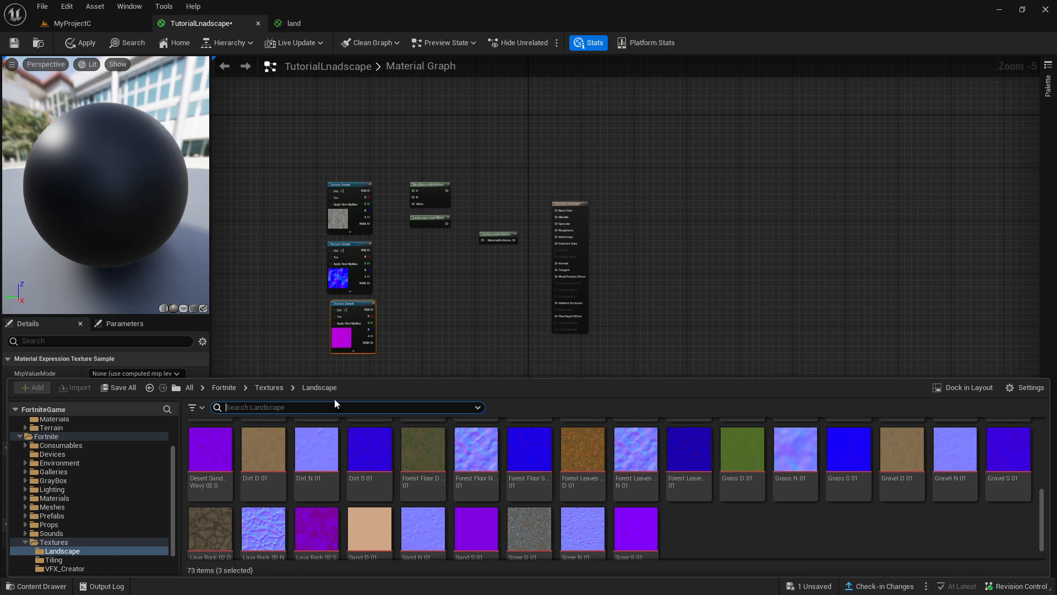
ctrl+click(743, 449)
ctrl+click(795, 449)
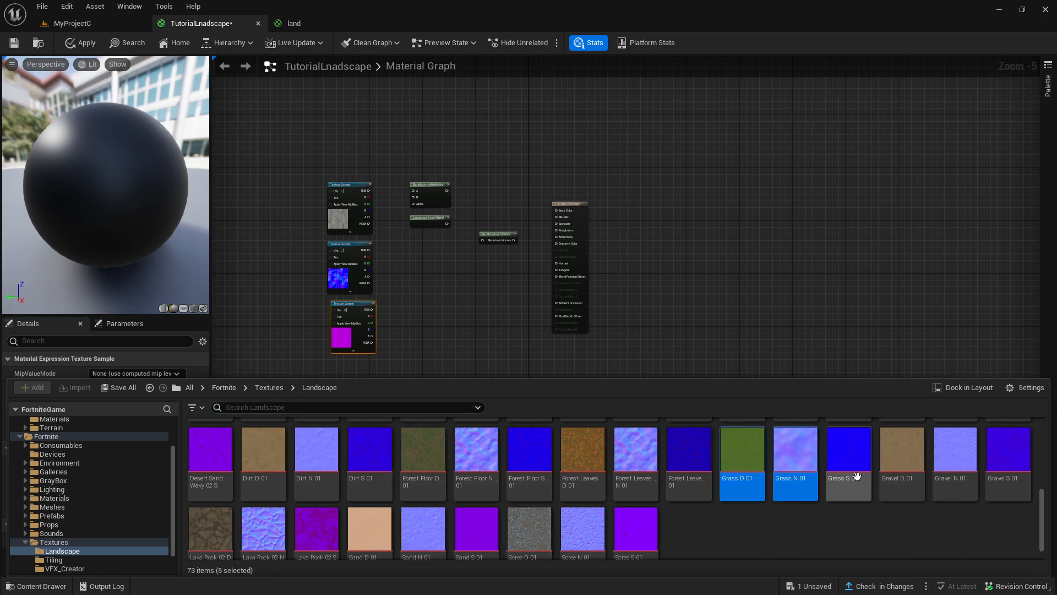
ctrl+click(854, 479)
drag(803, 465, 264, 195)
key(ctrl+space)
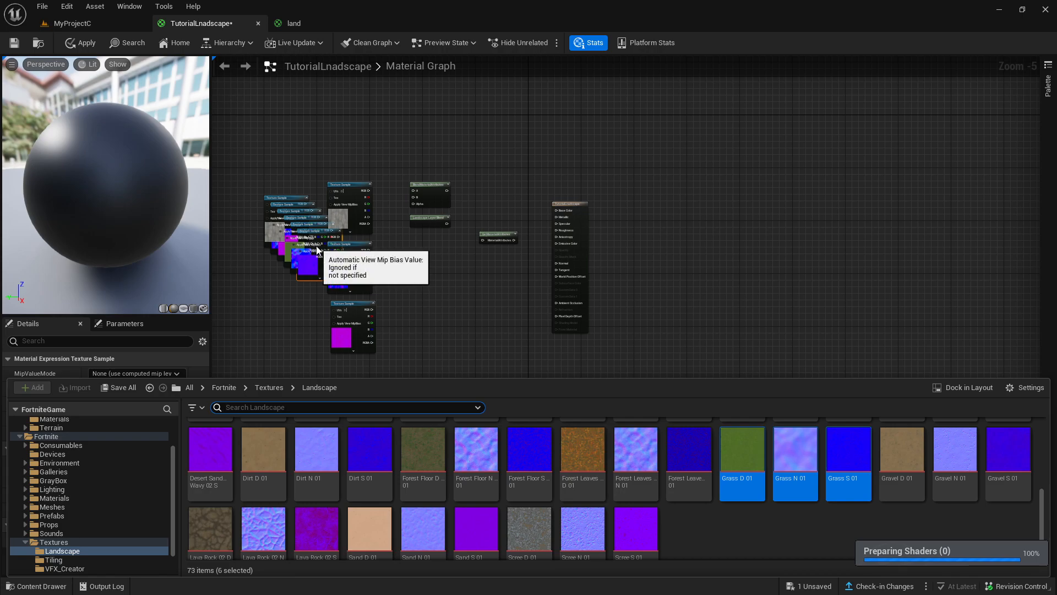
Step: Delete the duplicate RockCliff 03 texture samples from the overlapping pile beside the original column
right_drag(307, 182, 478, 180)
scroll(474, 248, up, 4)
drag(298, 219, 292, 228)
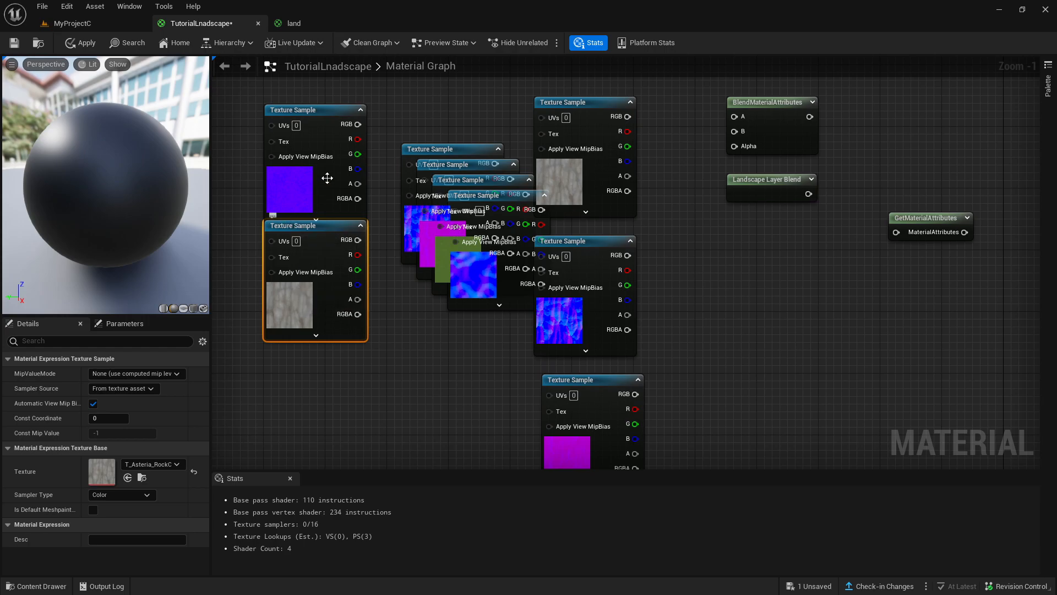
key(Delete)
click(334, 146)
key(Delete)
drag(438, 162, 315, 130)
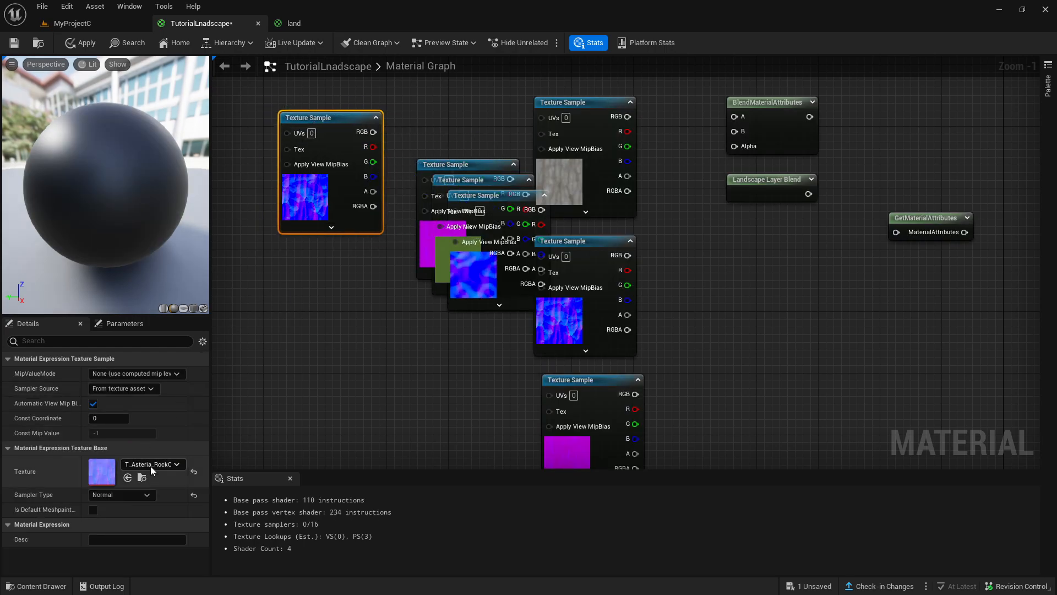
key(Delete)
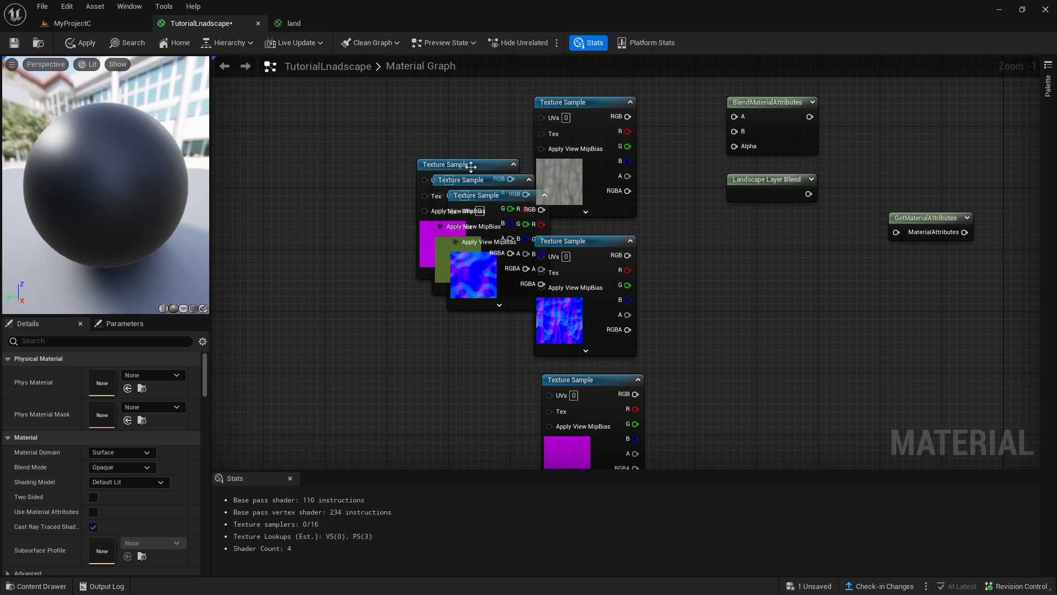
Step: Spread the three Grass texture samples into a column beside the RockCliff 03 samples
drag(470, 167, 352, 110)
drag(470, 182, 339, 243)
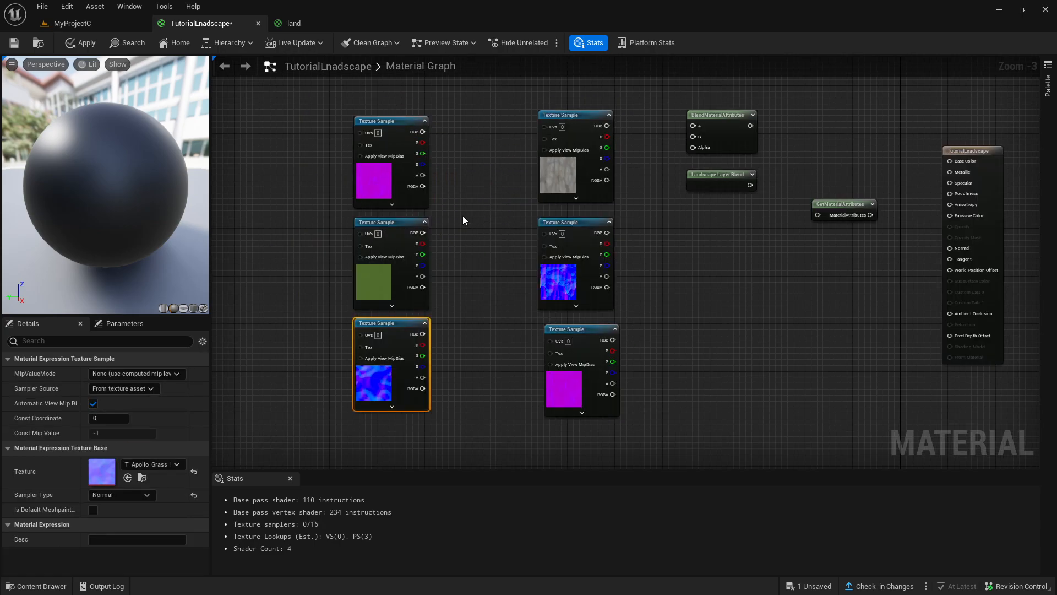
drag(311, 100, 658, 433)
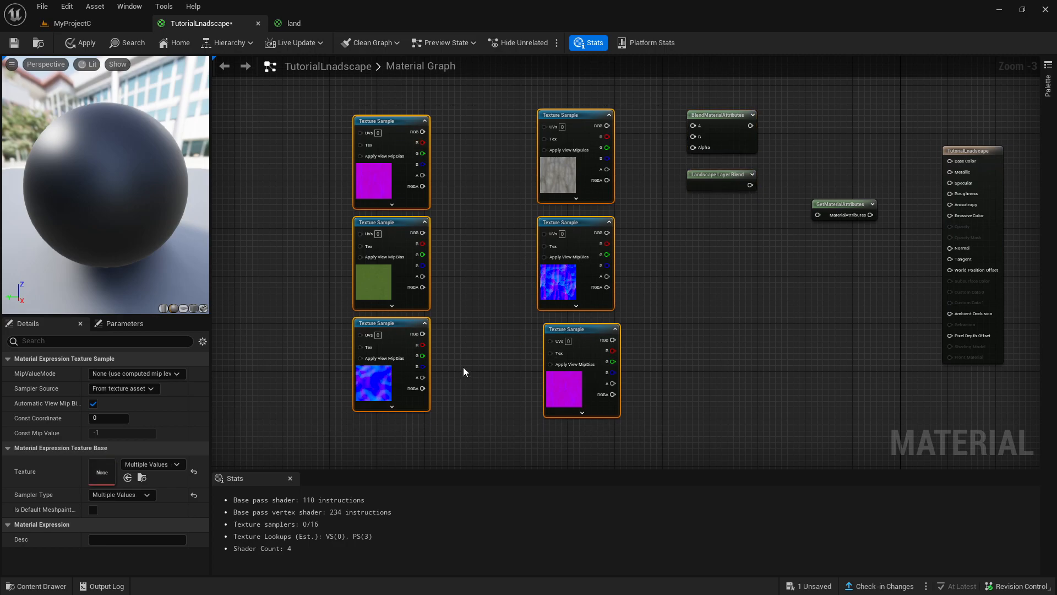
scroll(476, 243, down, 1)
right_click(489, 181)
click(471, 160)
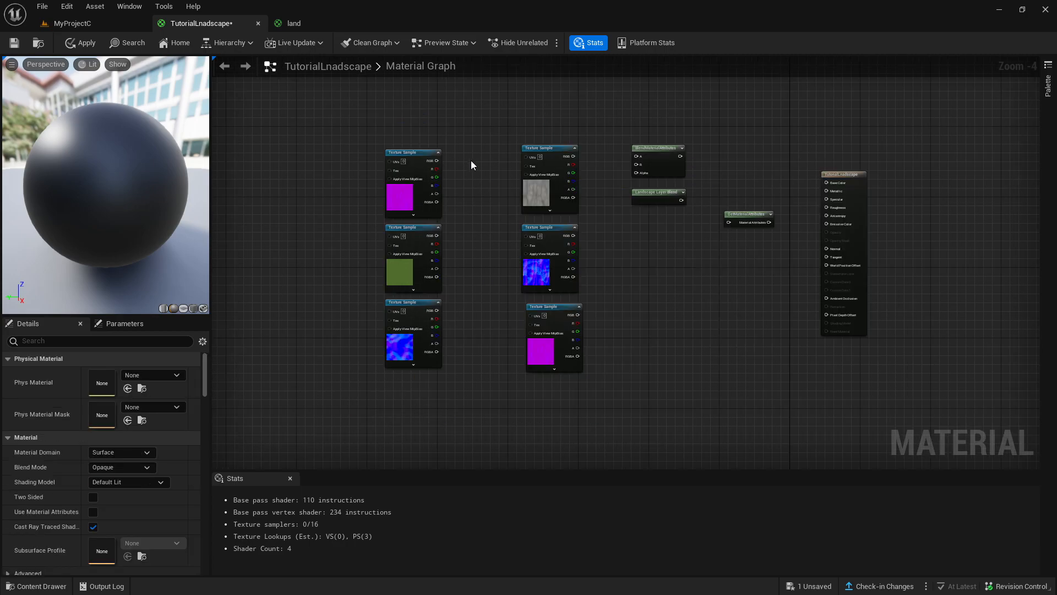
Step: Add a SetMaterialAttributes node between the two columns of texture samples
right_click(467, 236)
text(set)
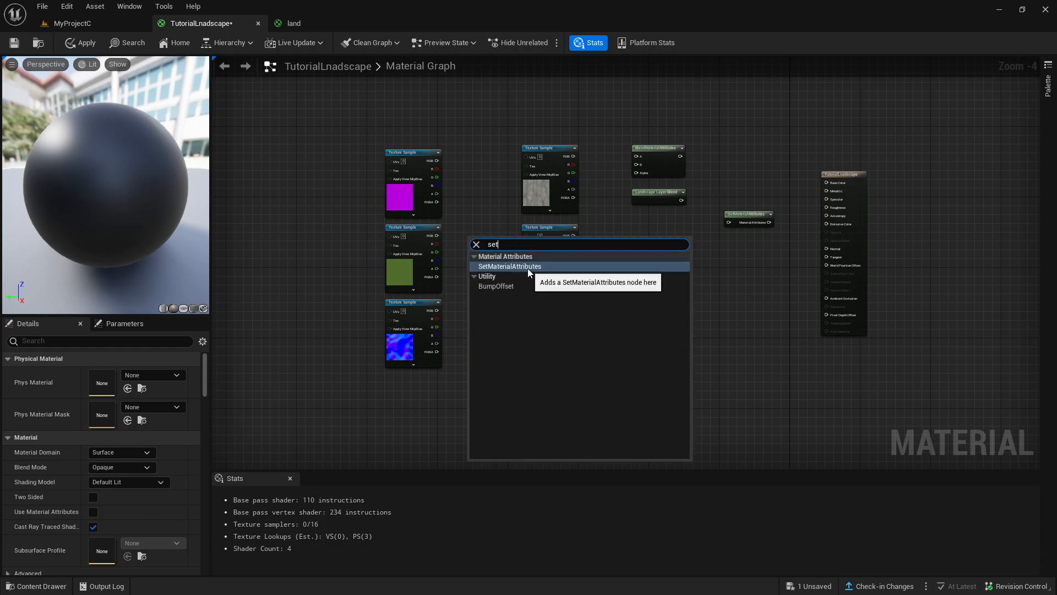
click(527, 269)
scroll(472, 289, up, 4)
drag(493, 193, 460, 185)
scroll(476, 198, down, 6)
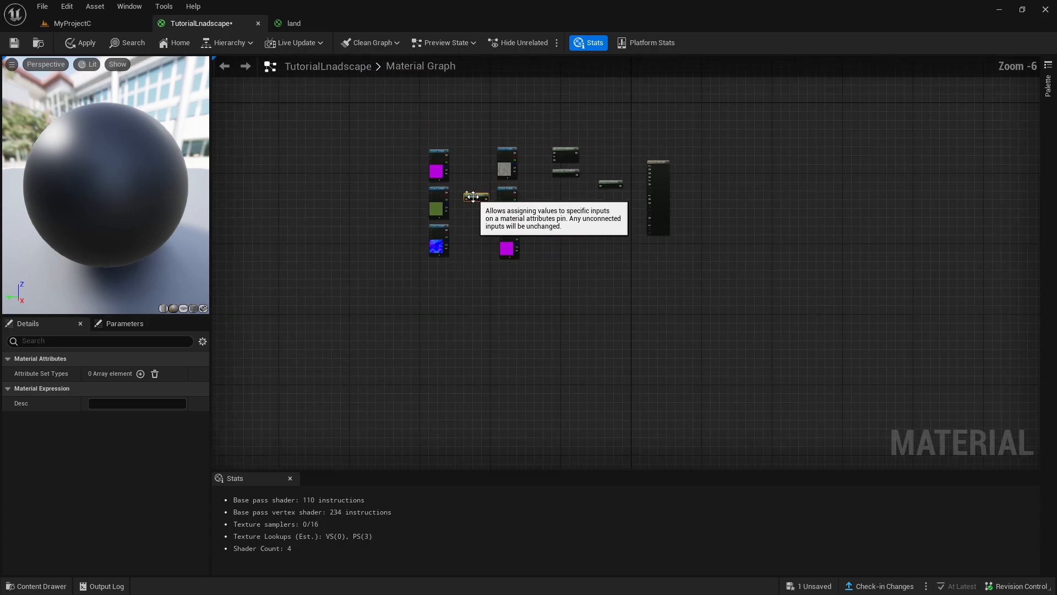
Step: Move the three Grass texture samples together down below the rest of the graph
ctrl+click(434, 162)
click(476, 243)
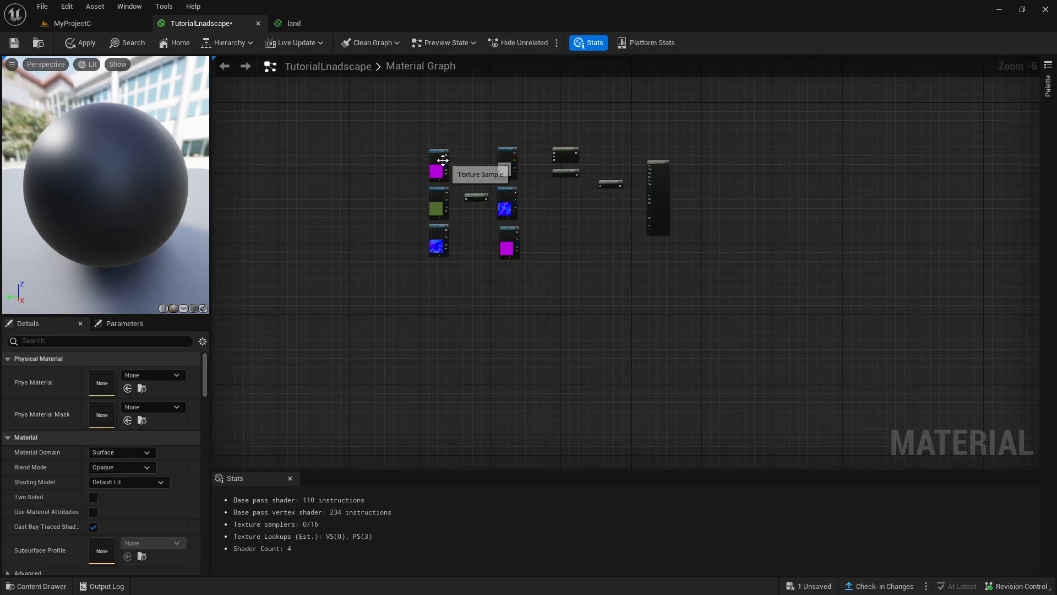
click(441, 161)
ctrl+click(439, 204)
ctrl+click(441, 228)
drag(443, 166, 437, 296)
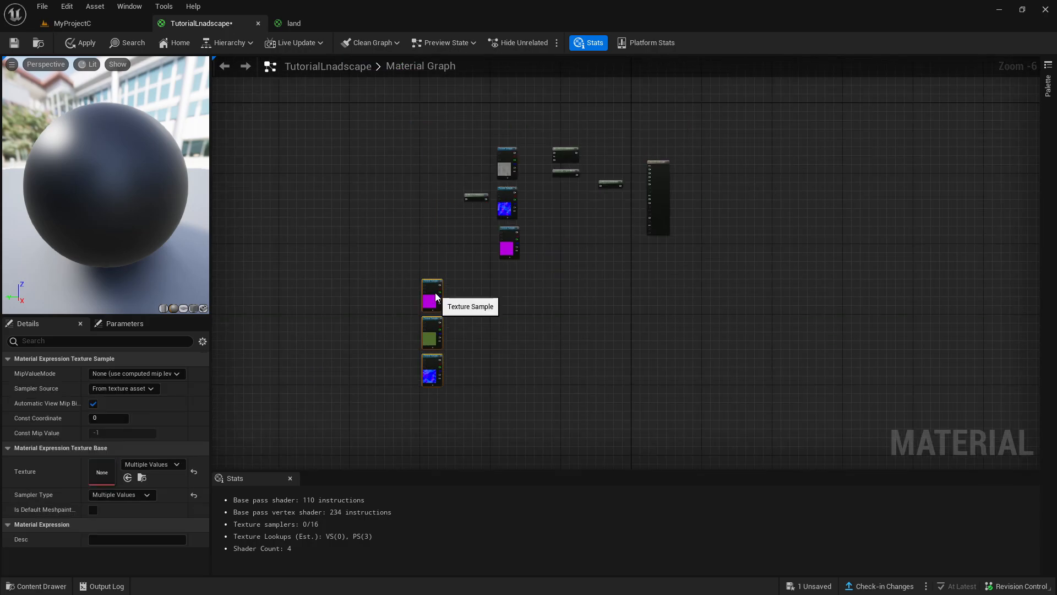
Step: Move the three RockCliff 03 samples together so they sit directly above the Grass samples
click(507, 266)
click(510, 224)
ctrl+click(506, 204)
ctrl+click(507, 162)
drag(507, 163, 432, 168)
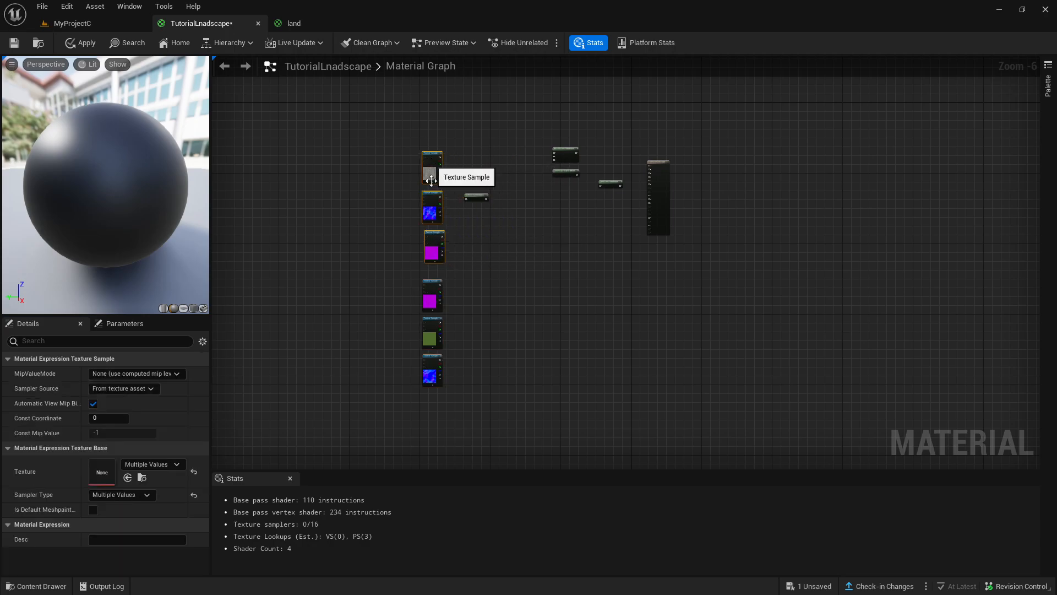
click(494, 255)
Step: Move SetMaterialAttributes clear of the samples and give it five attribute types: BaseColor, Metallic, Specular, Roughness and Normal
scroll(467, 215, up, 4)
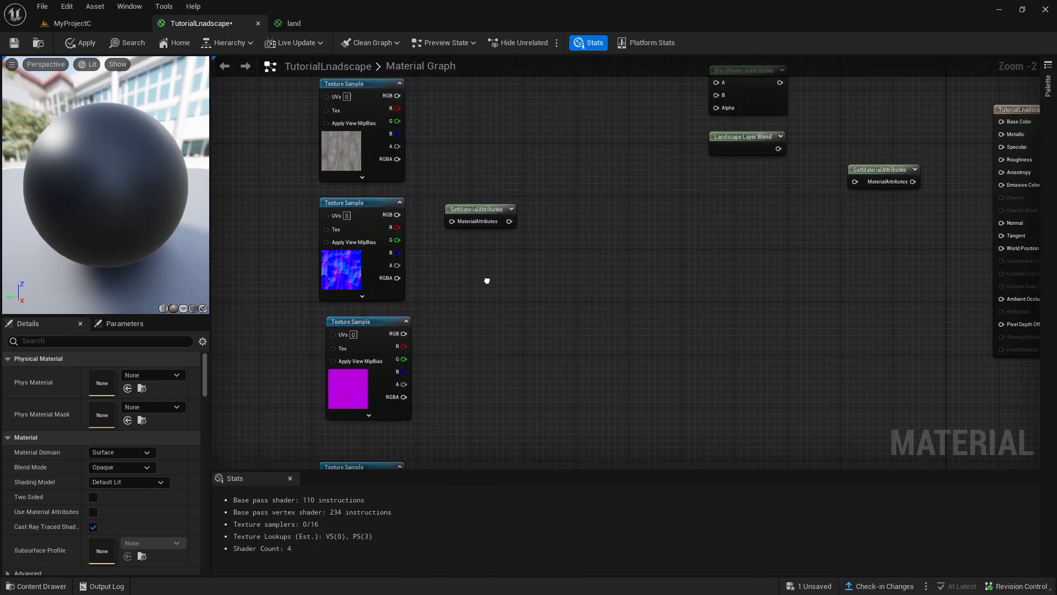
drag(478, 236, 491, 244)
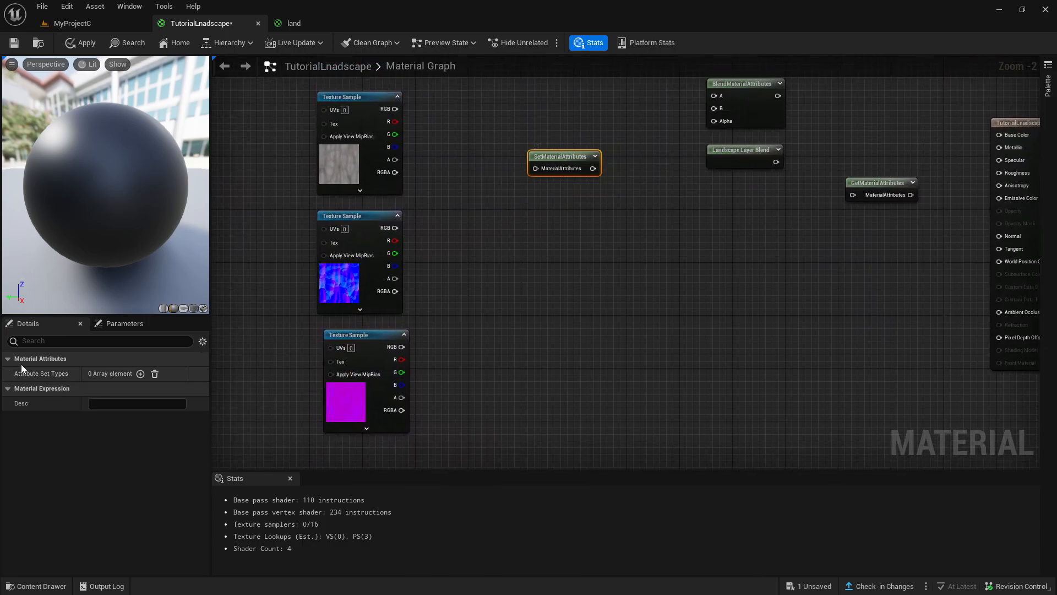
click(139, 374)
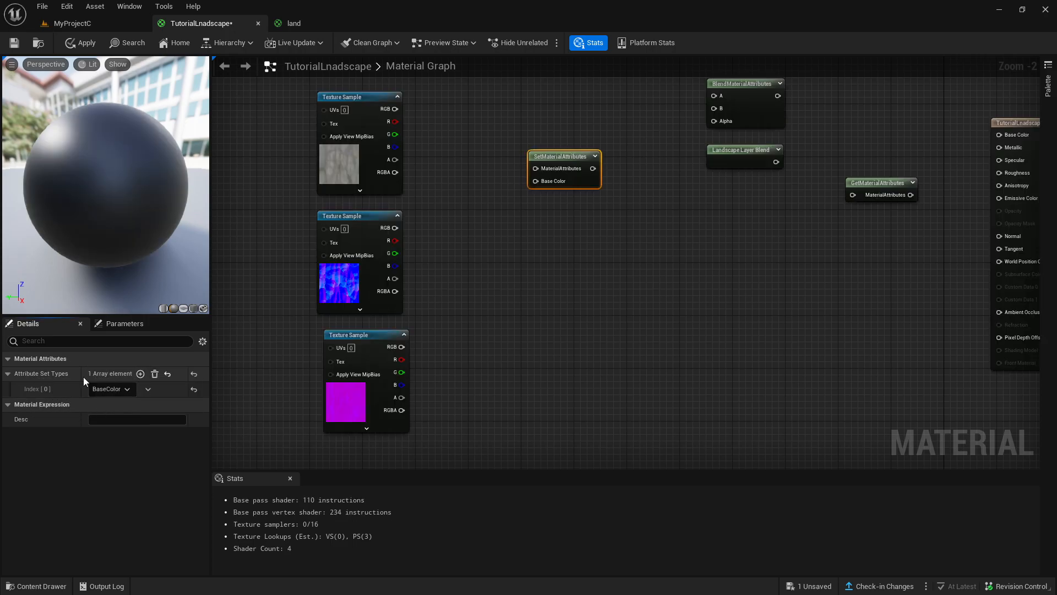
click(142, 374)
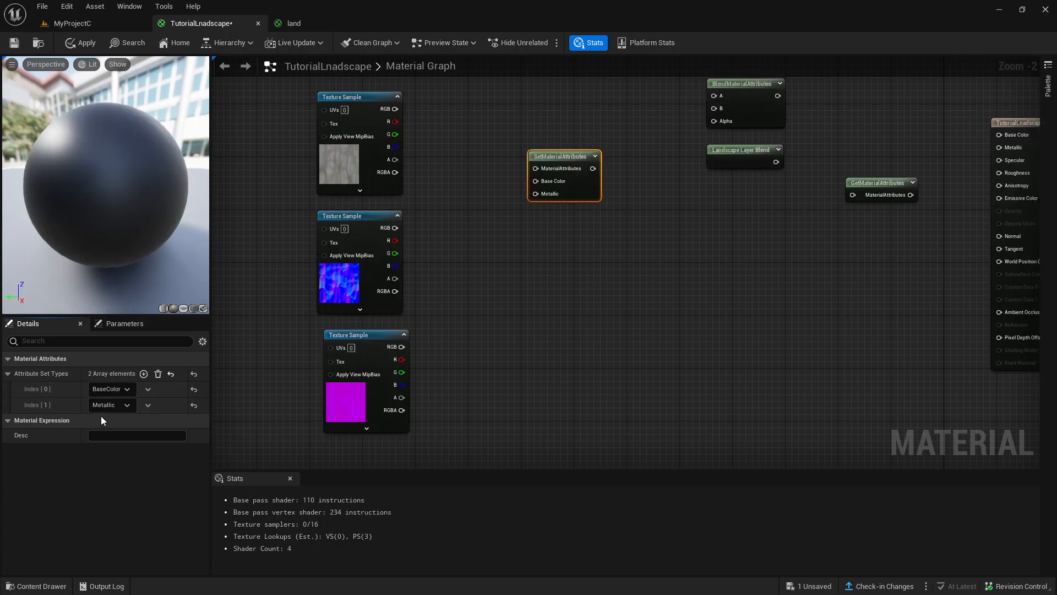
click(143, 374)
click(144, 375)
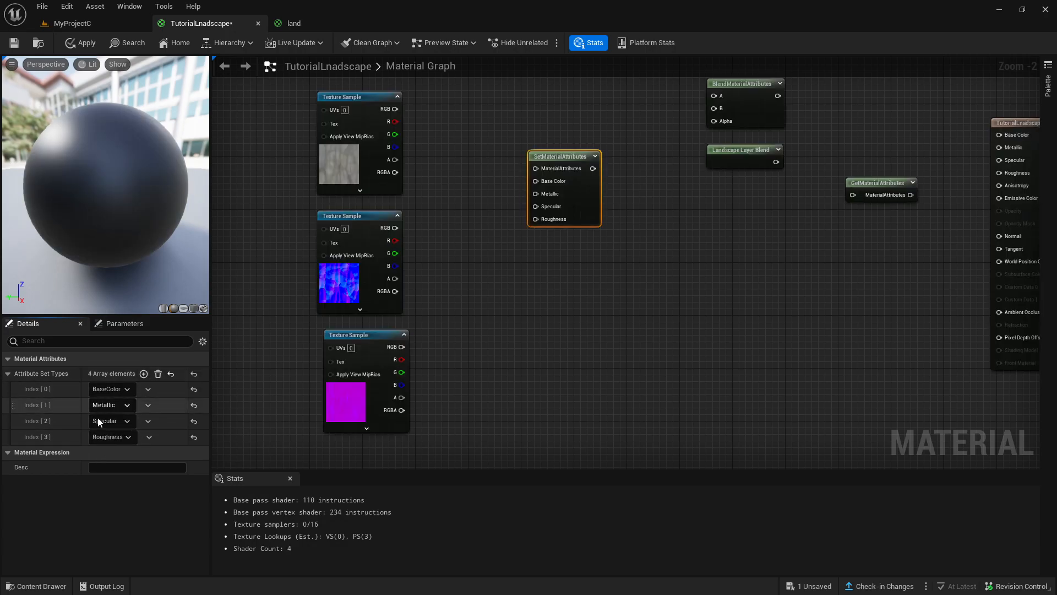
click(144, 374)
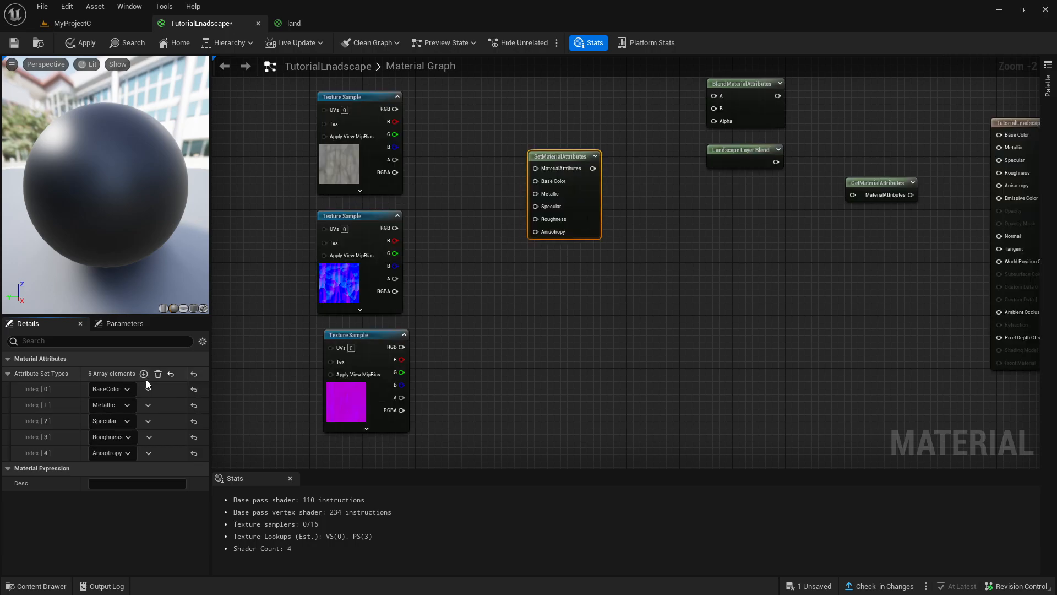
click(112, 453)
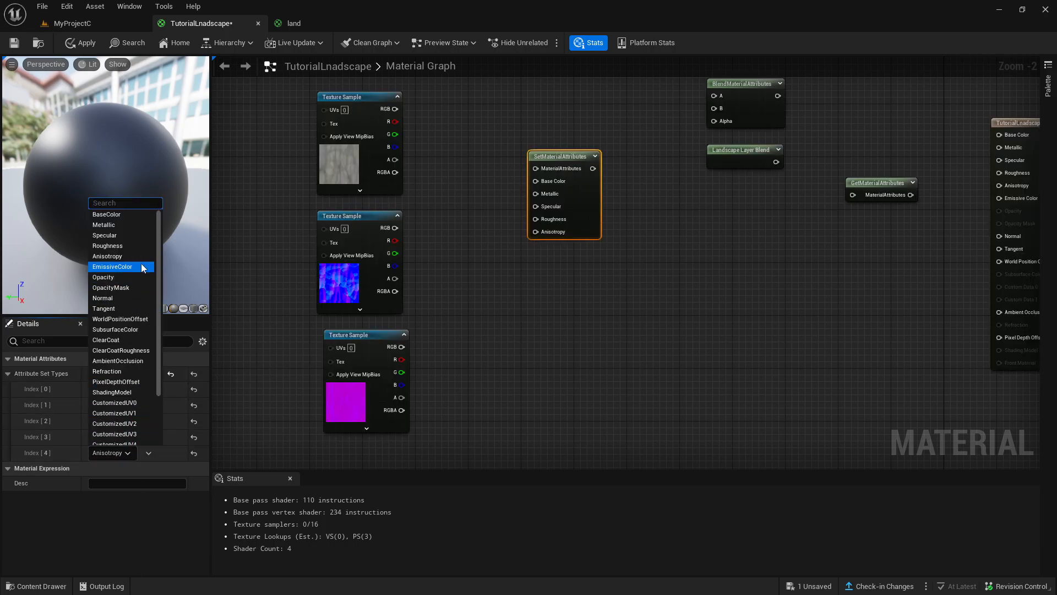
click(114, 299)
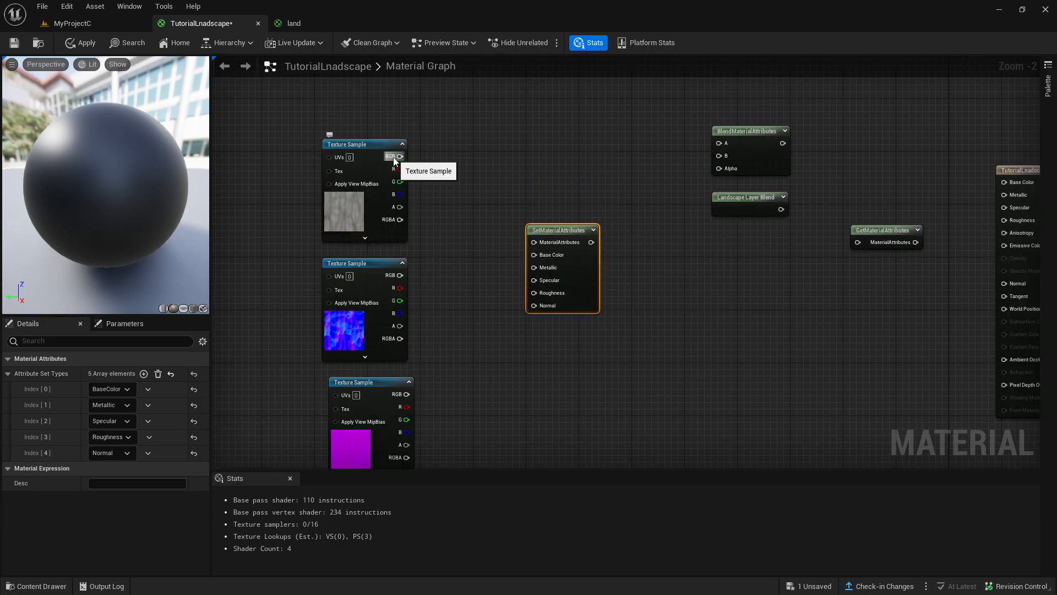
Step: Add a single three-value colour constant node (0,0,0) above and beside the RockCliff 03 D sample
drag(394, 158, 410, 191)
scroll(454, 178, down, 2)
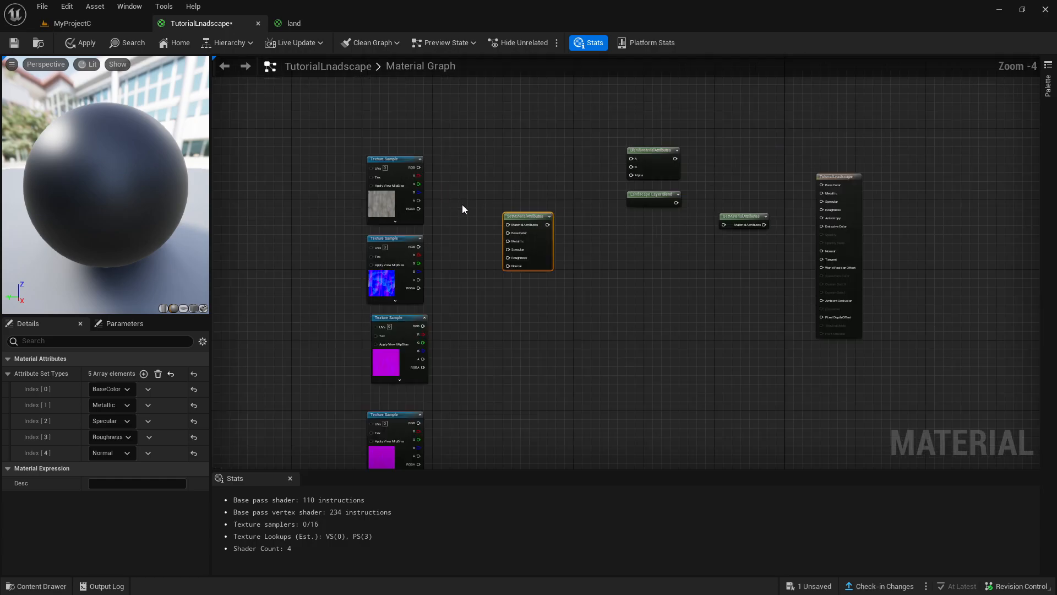
scroll(373, 207, up, 4)
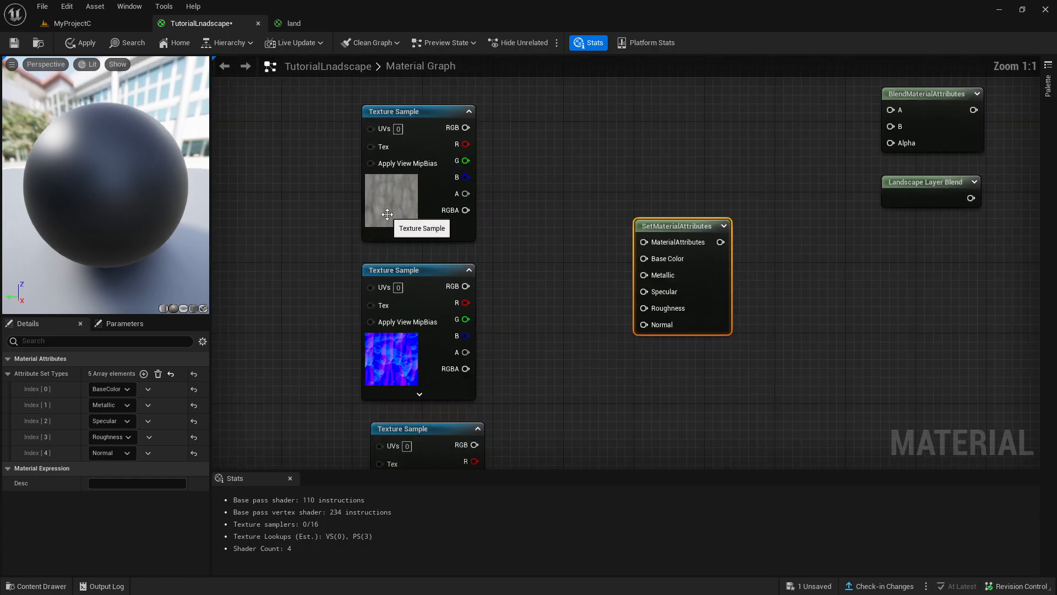
click(381, 204)
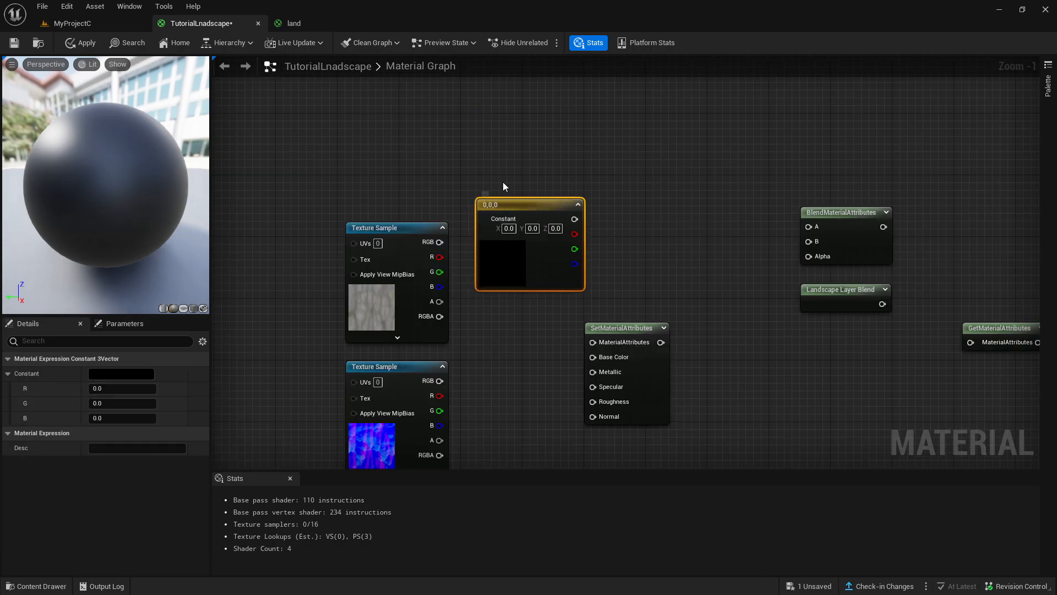
drag(504, 220, 496, 186)
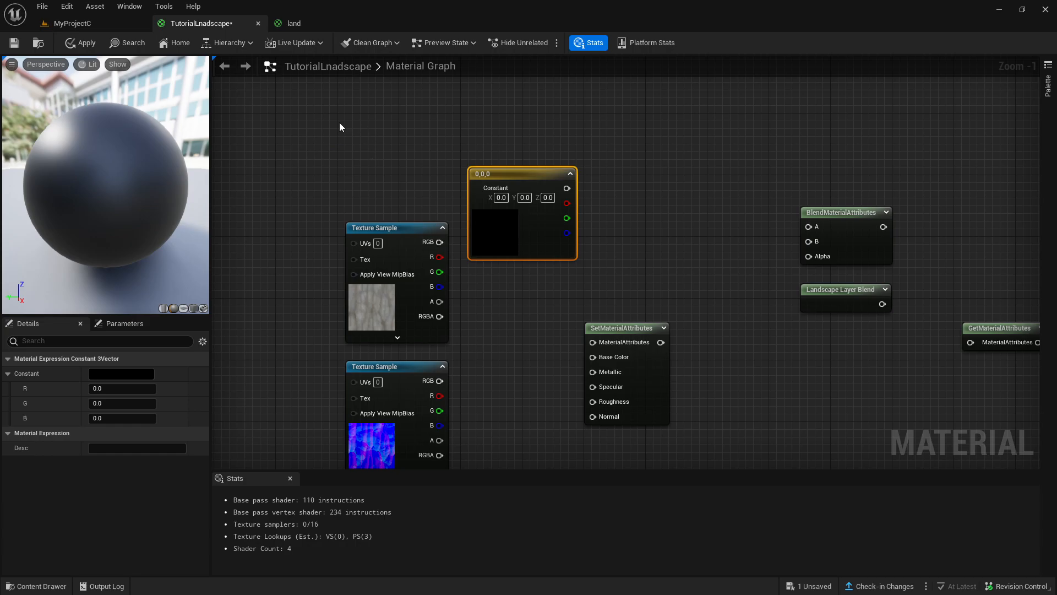
key(ctrl+d)
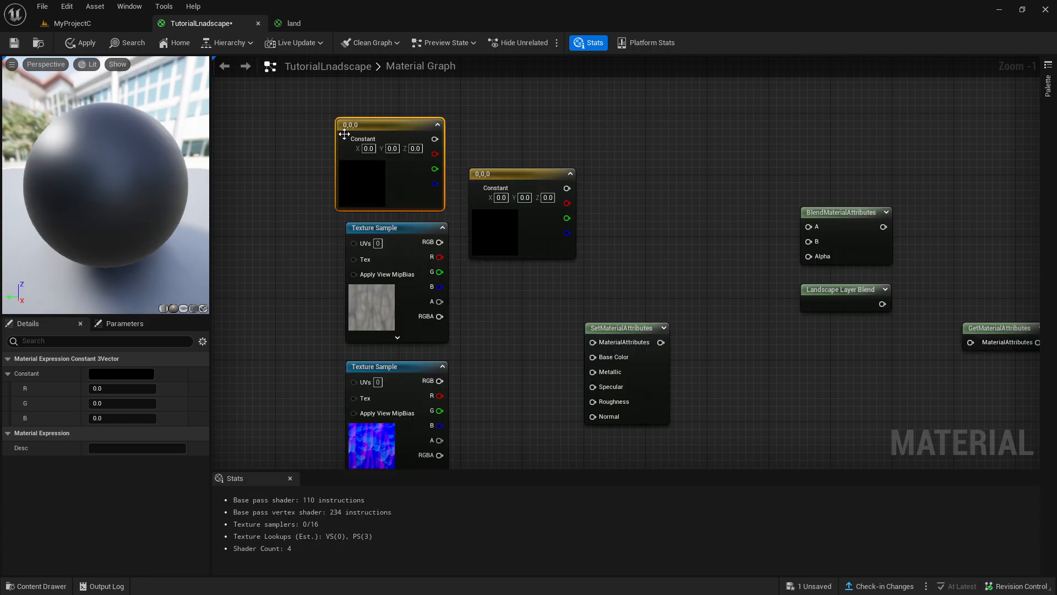
key(Delete)
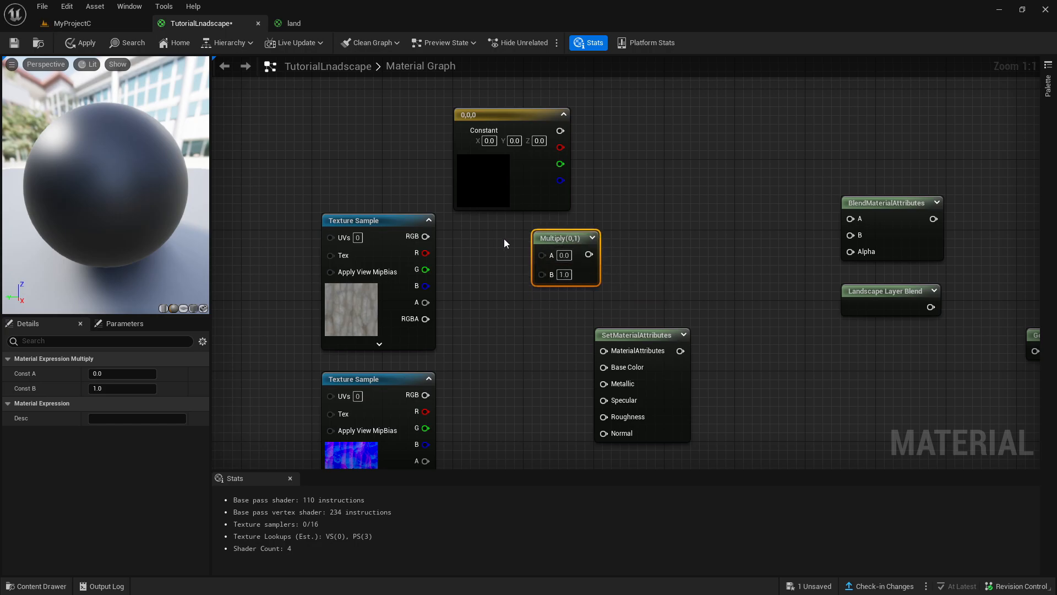
Step: Place one Multiply node above SetMaterialAttributes, feeding the colour constant into A and the RockCliff 03 D sample's RGB into B
key(ctrl+d)
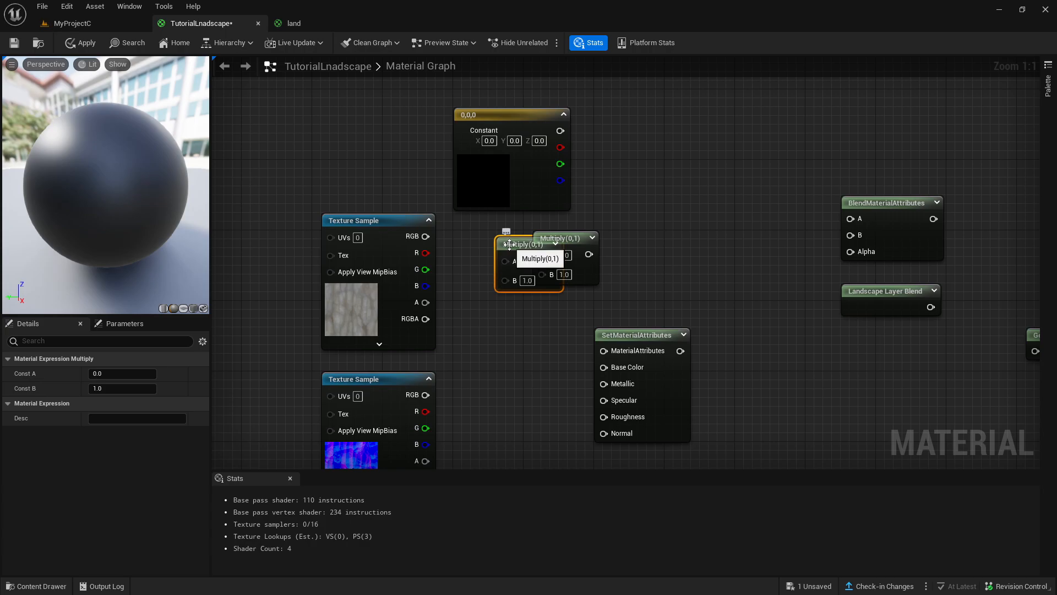
key(Delete)
drag(556, 256, 616, 253)
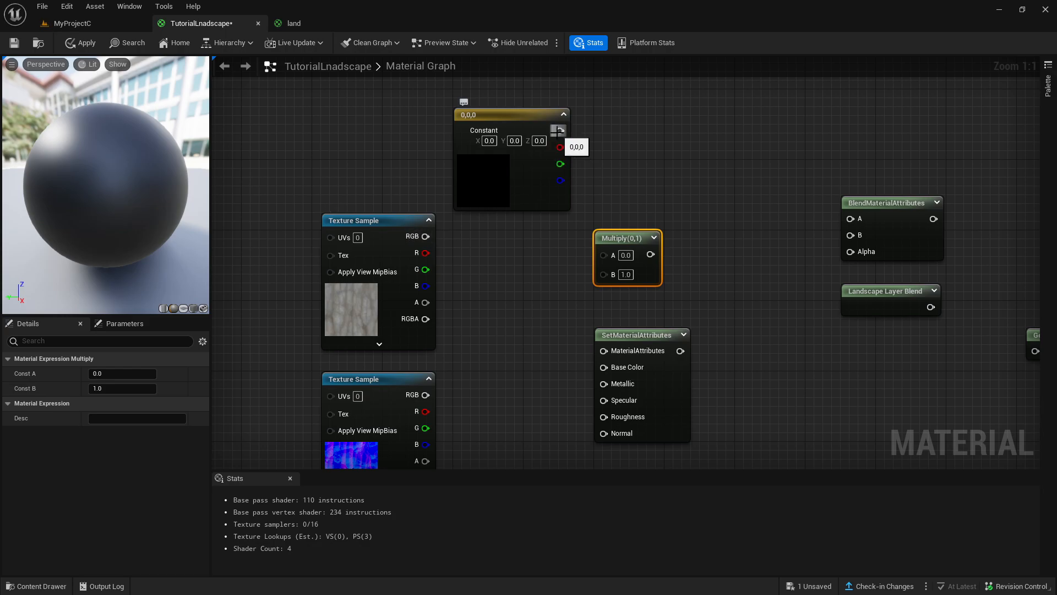
drag(559, 130, 604, 253)
drag(423, 237, 605, 271)
click(382, 302)
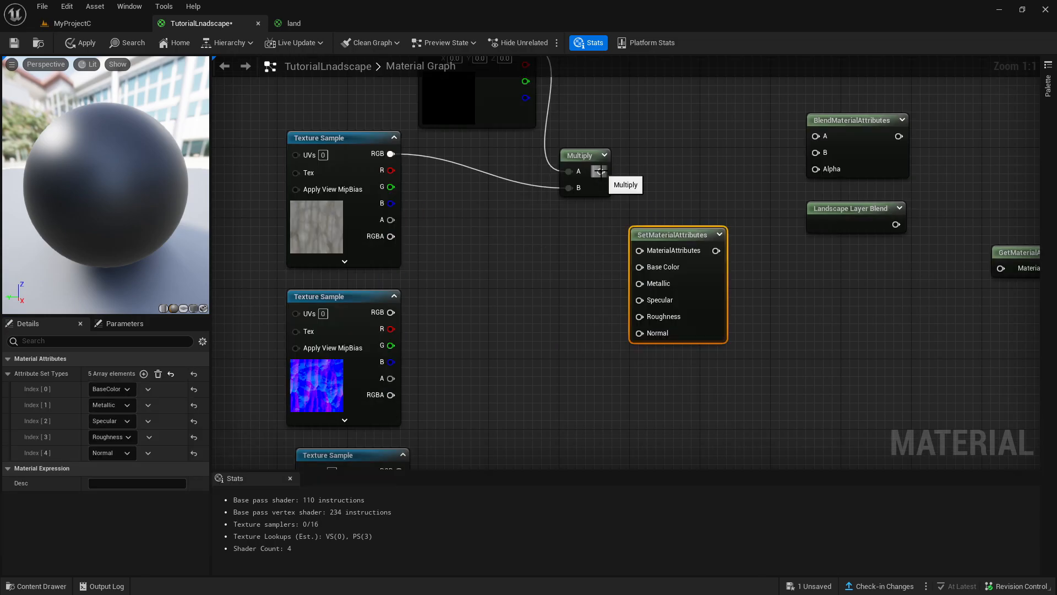
Step: Connect the Multiply result to Base Color and the RockCliff 03 N sample's RGB to Normal on SetMaterialAttributes
drag(600, 171, 639, 267)
click(374, 322)
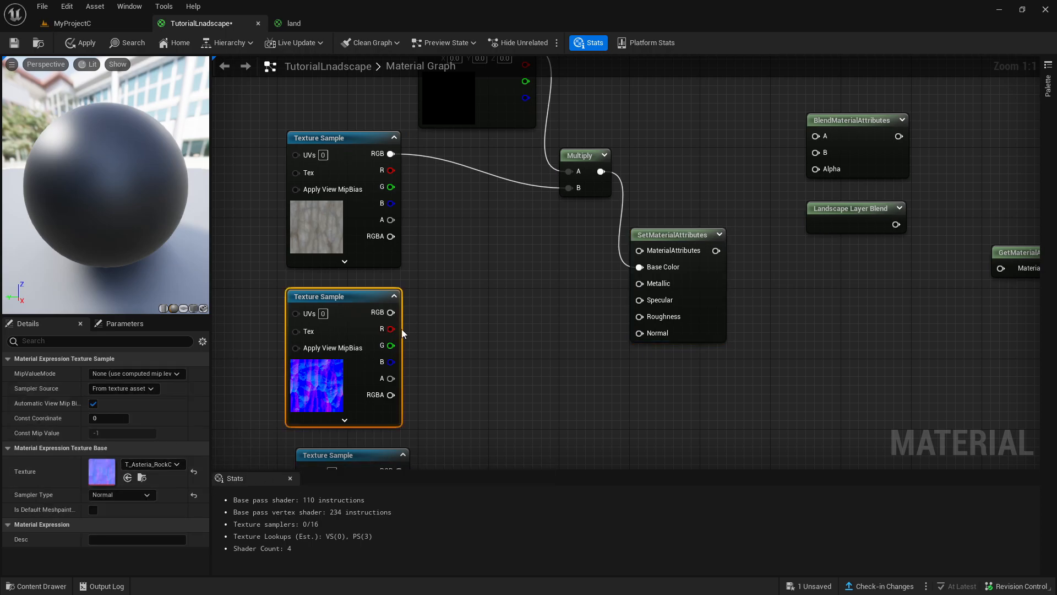
drag(358, 299, 652, 338)
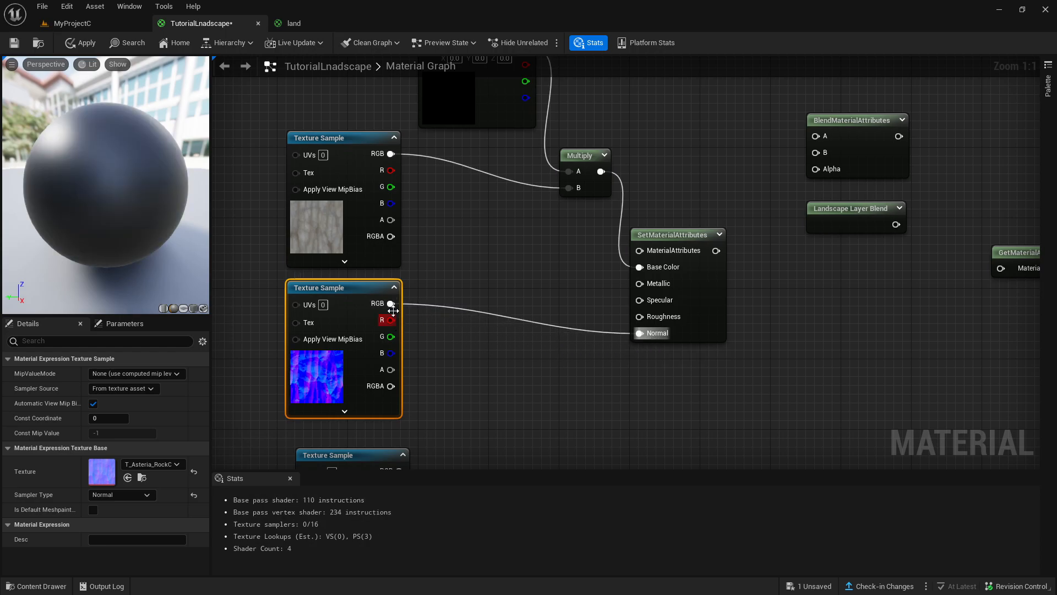
Step: Wire the R, G and B channels of the RockCliff 03 S sample into the Metallic, Specular and Roughness inputs of SetMaterialAttributes
right_drag(492, 407, 474, 272)
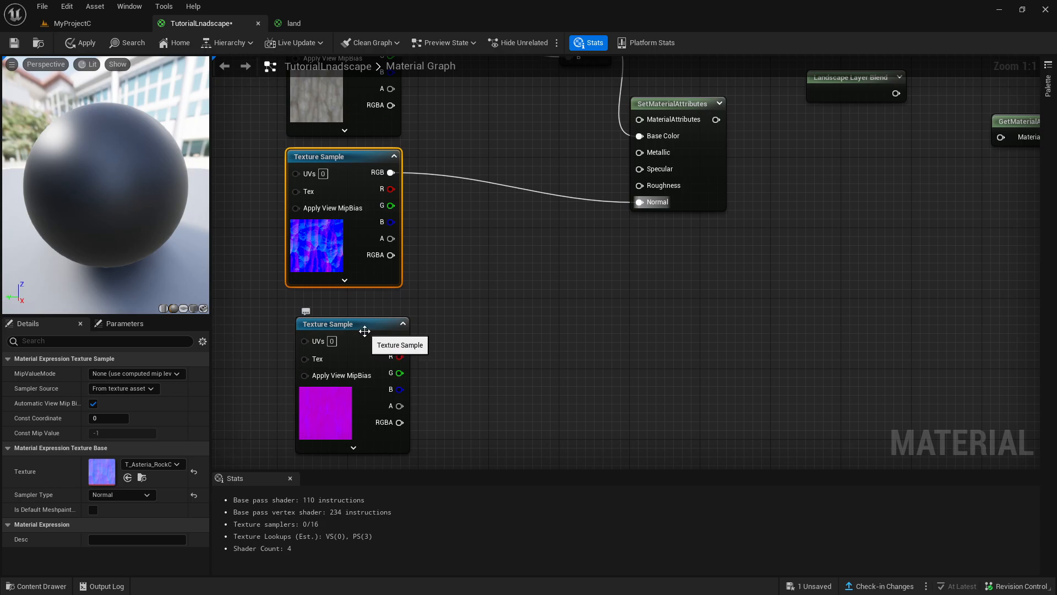
click(367, 339)
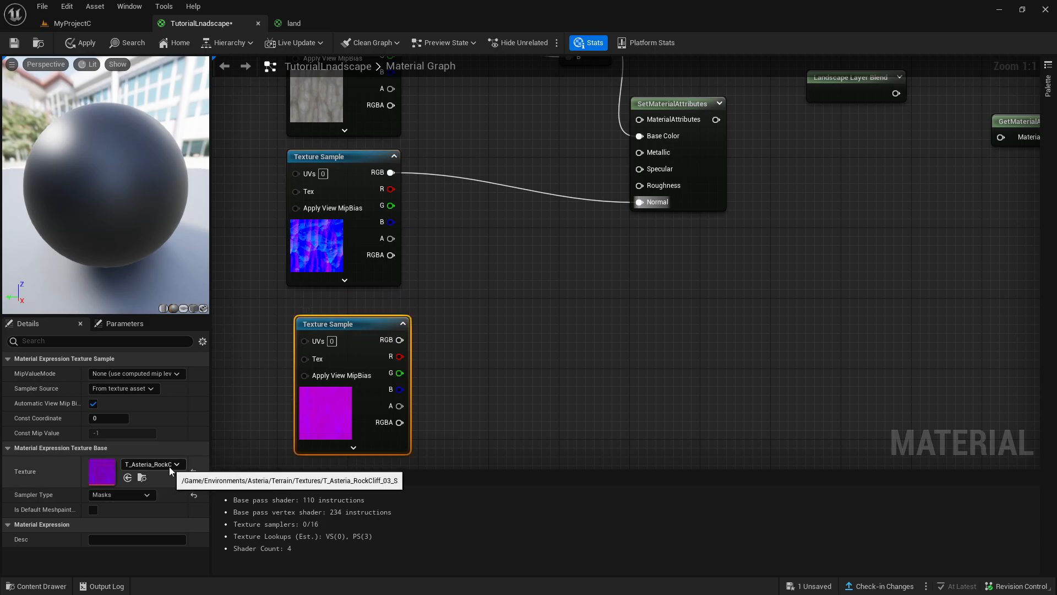
right_drag(391, 364, 372, 410)
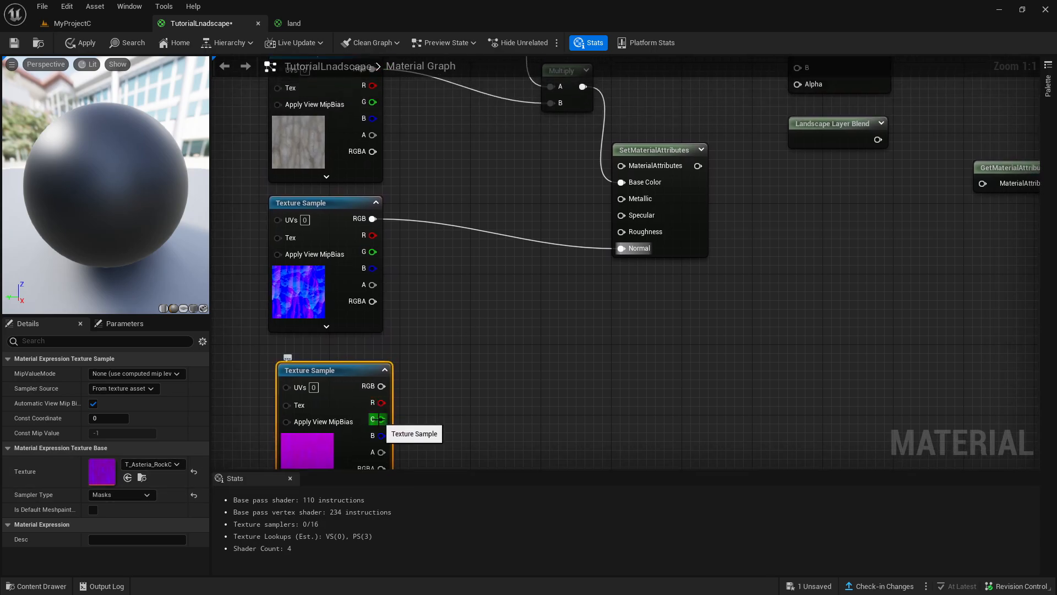
drag(381, 418, 621, 231)
scroll(573, 187, down, 2)
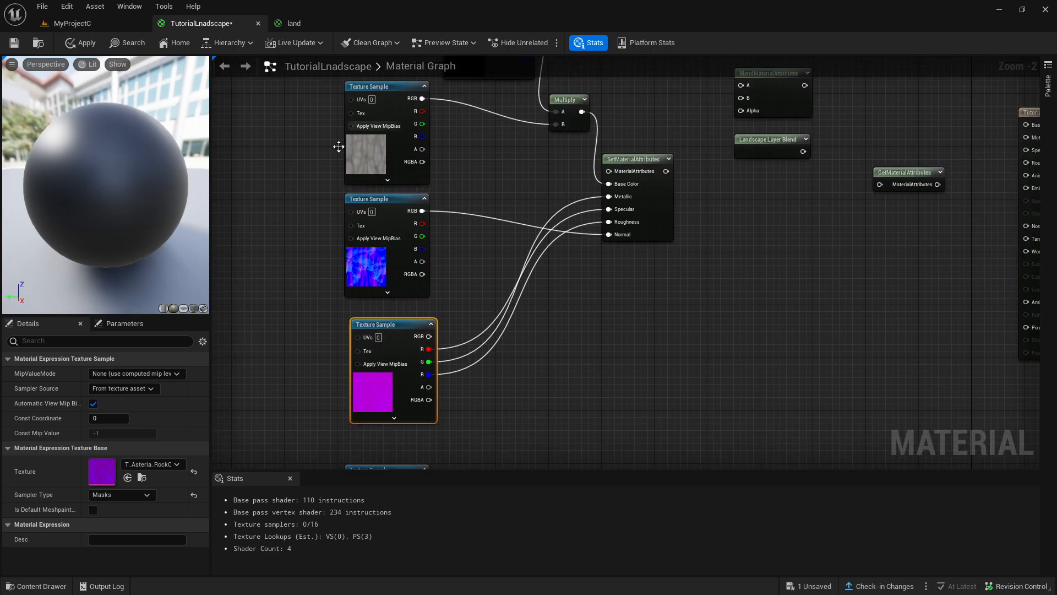
click(633, 158)
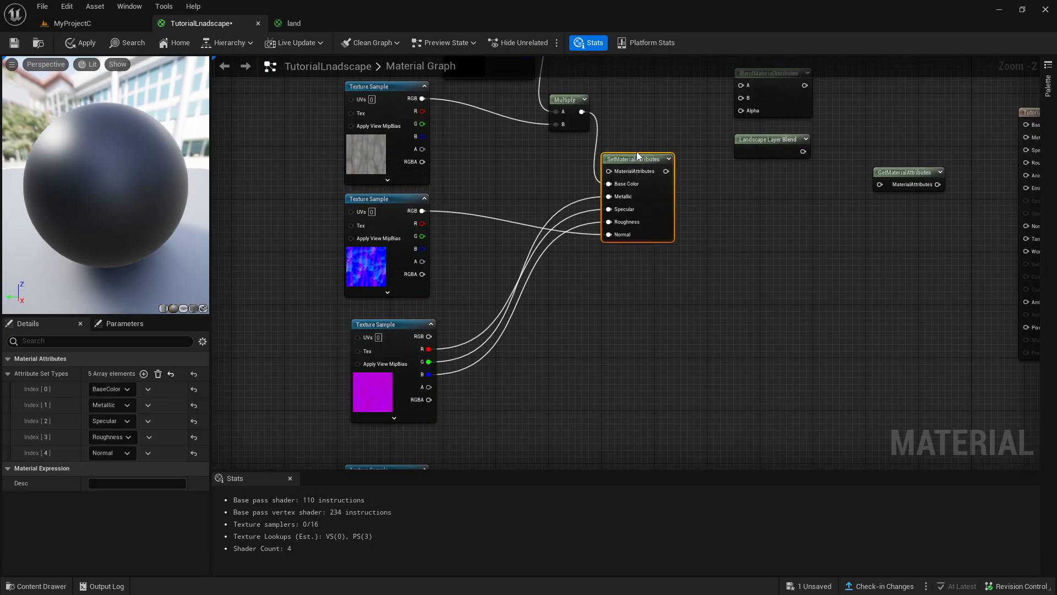
Step: Preview the SetMaterialAttributes node of the rock texture group on the material sphere
right_click(634, 155)
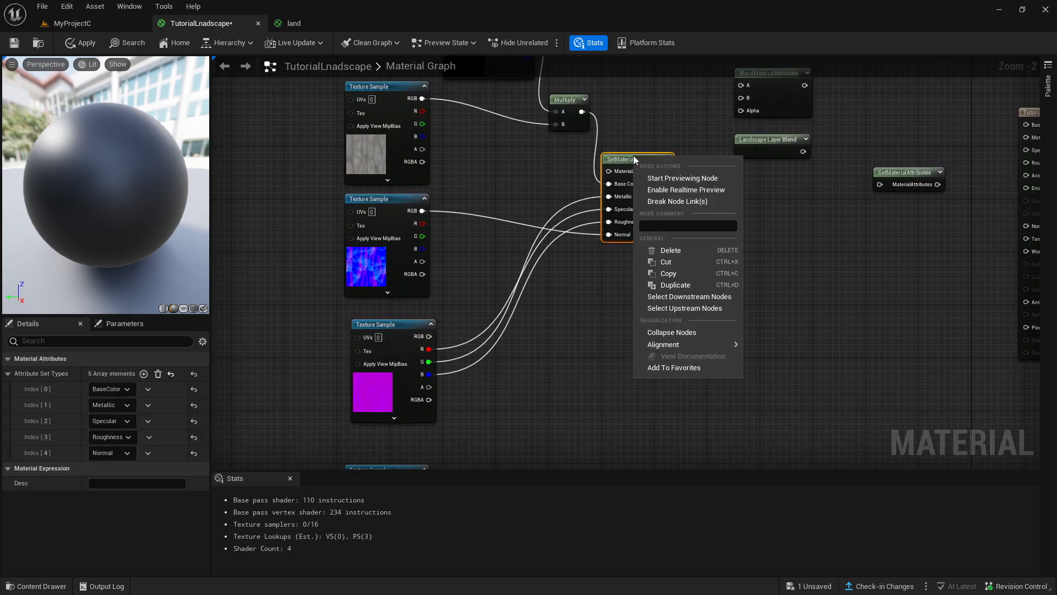
click(678, 179)
mouse_move(109, 130)
mouse_down()
mouse_move(181, 138)
mouse_move(110, 137)
mouse_up()
Step: Set the rock group's colour constant to near white, with R, G and B at 0.927083
right_drag(469, 148, 477, 245)
click(493, 166)
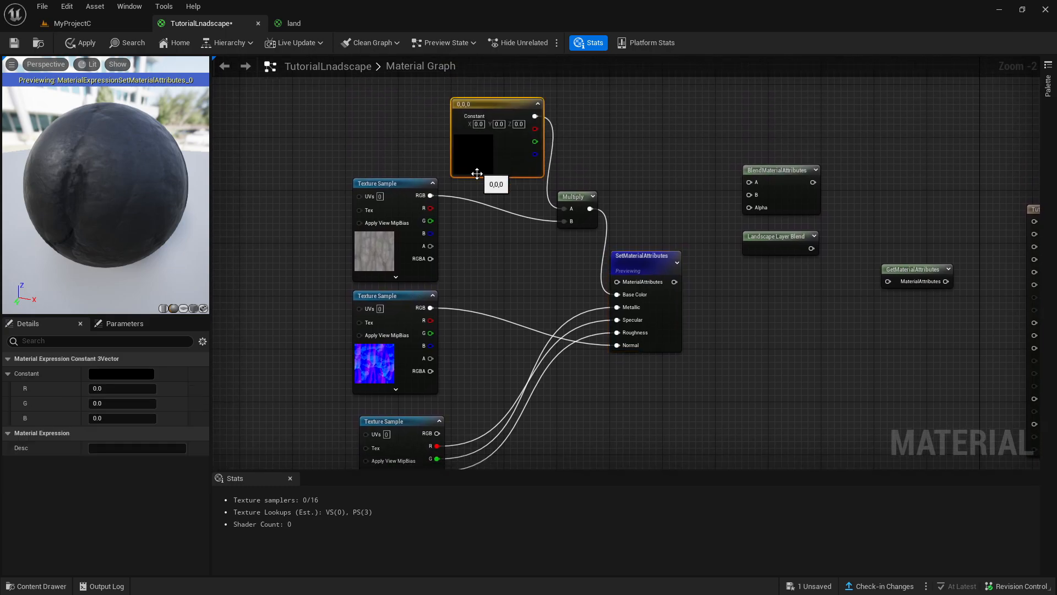
click(123, 372)
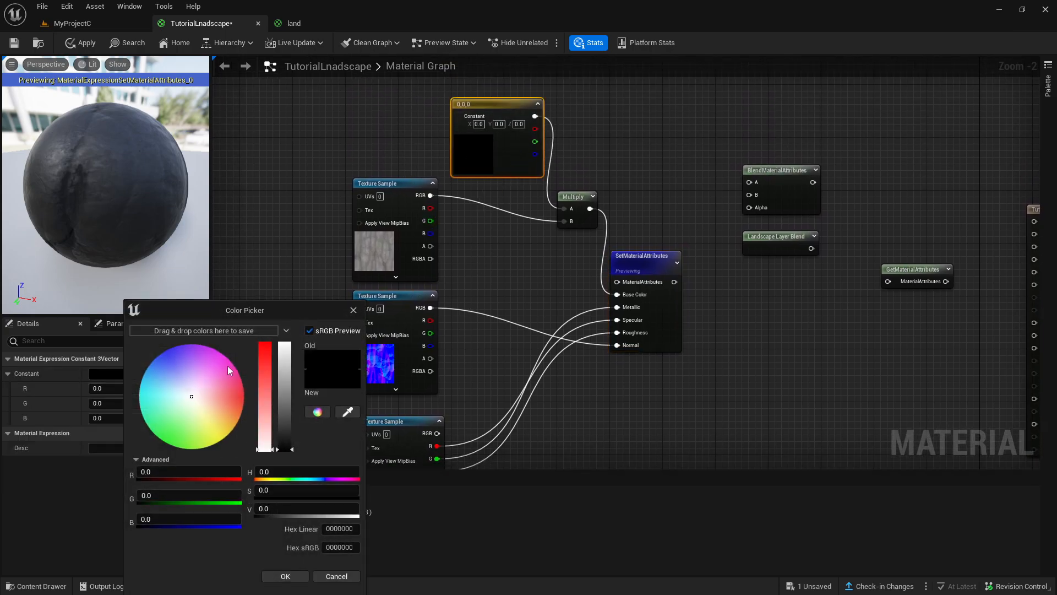
drag(285, 396, 285, 350)
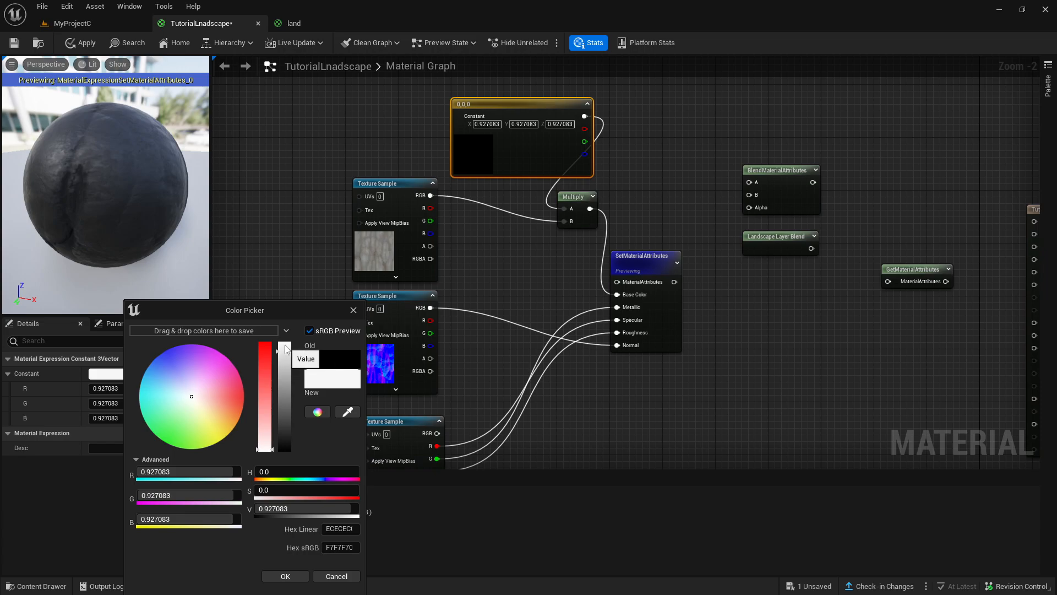
click(285, 575)
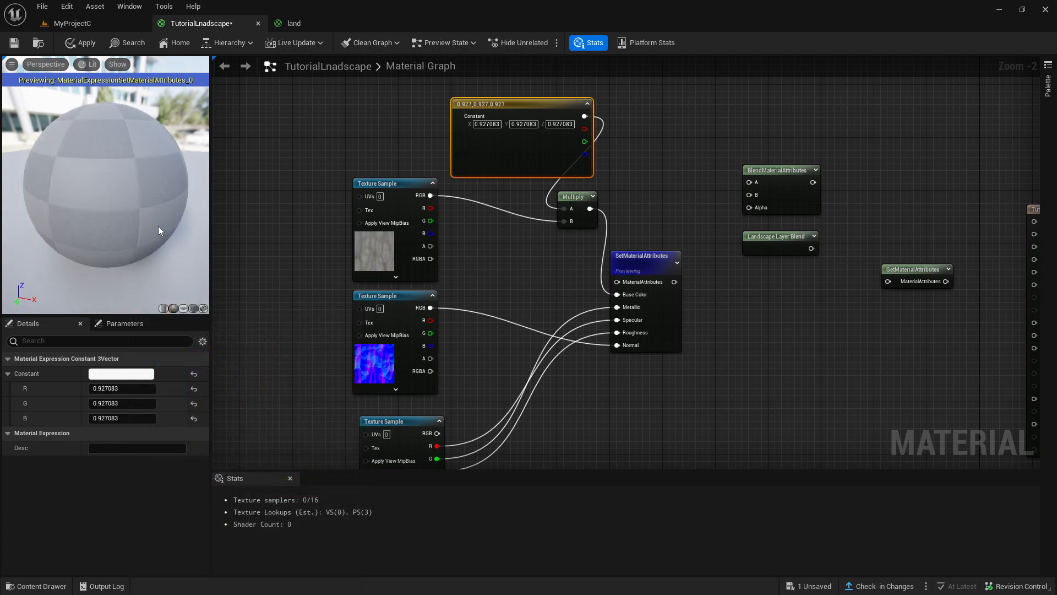
mouse_move(91, 169)
mouse_down()
mouse_move(132, 154)
mouse_move(87, 186)
mouse_up()
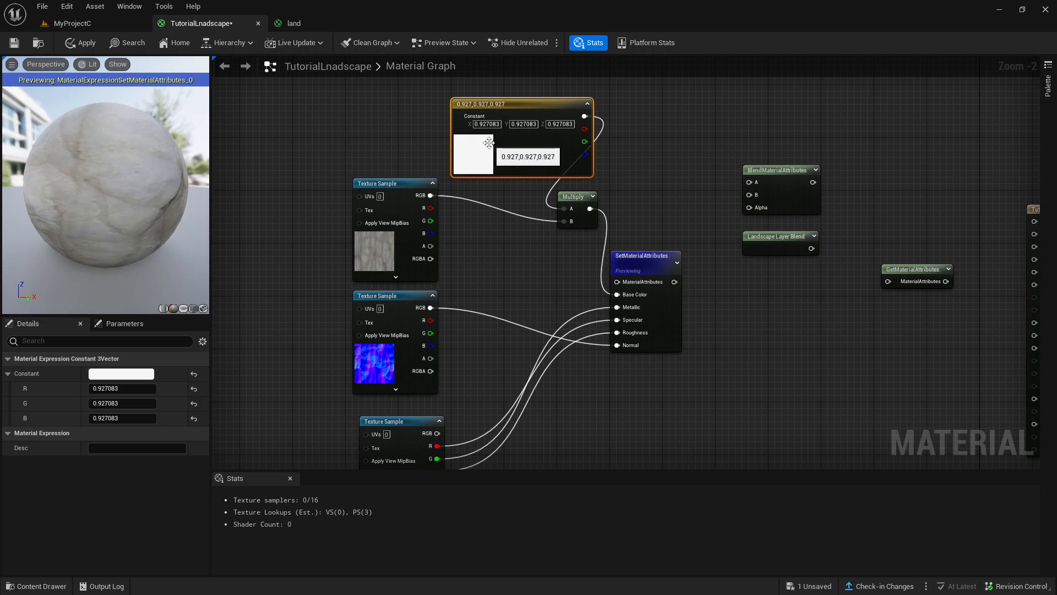
Step: Change the rock colour constant to a saturated red of 0.927083, 0.038628, 0.038628 and check it on the preview sphere
click(128, 375)
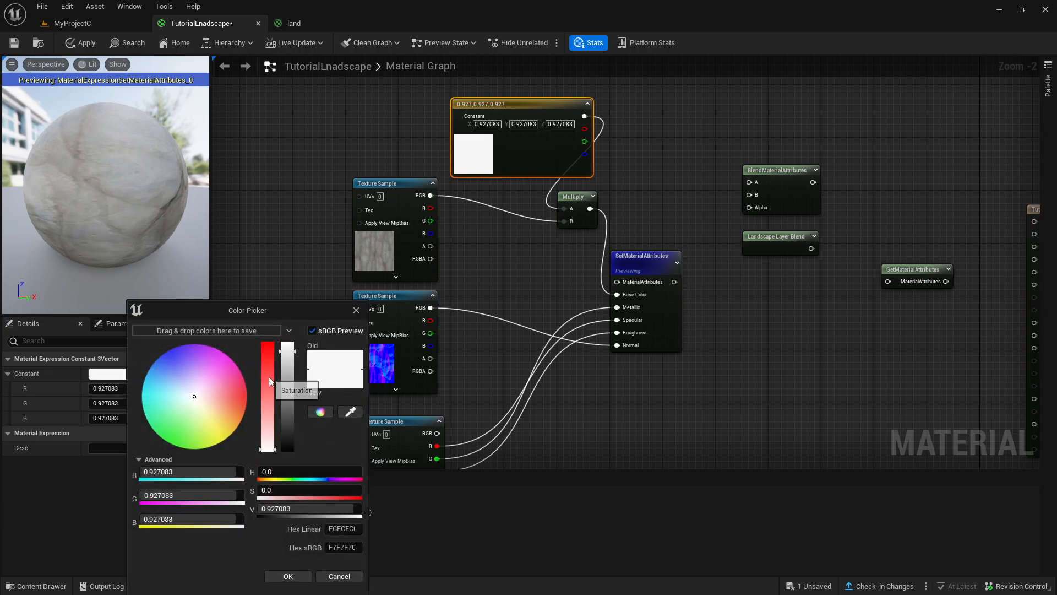
click(268, 376)
click(288, 575)
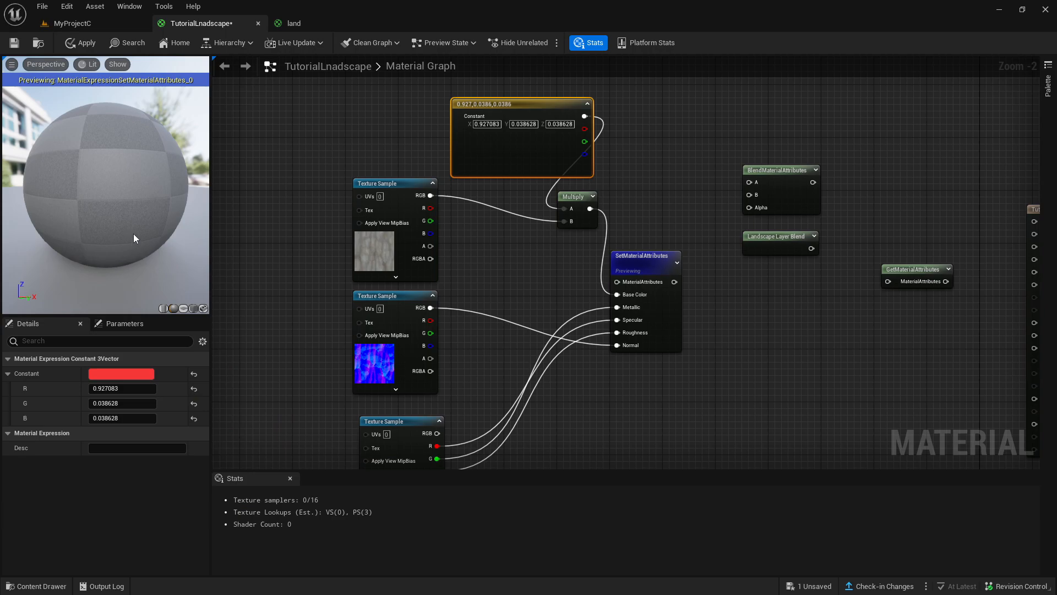
drag(74, 173, 72, 242)
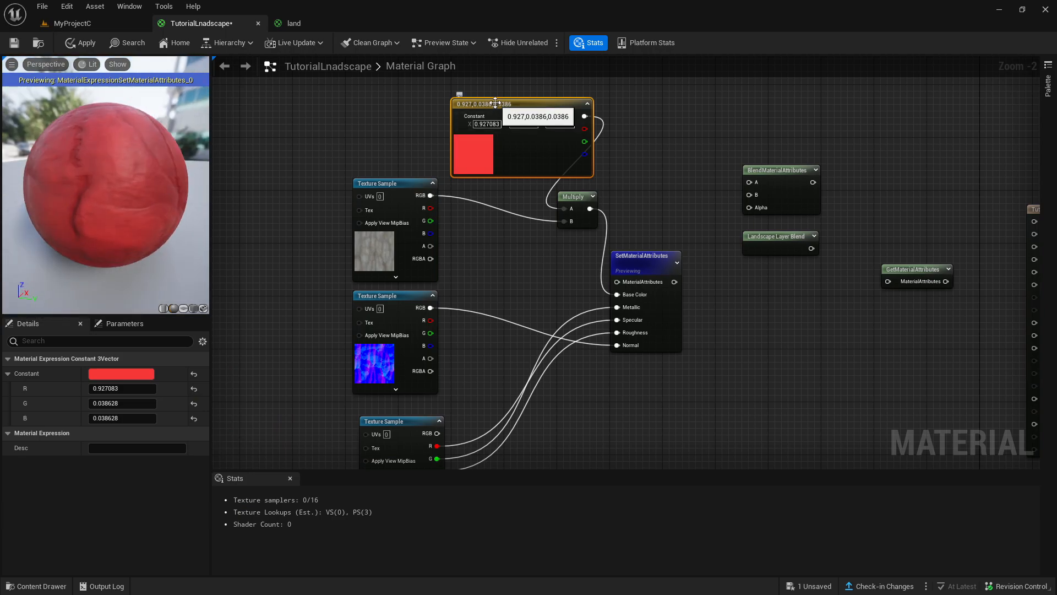
Step: Set the rock colour constant to a pale cyan of 0.352485, 0.927083, 0.903582 and inspect the tinted preview sphere
click(138, 374)
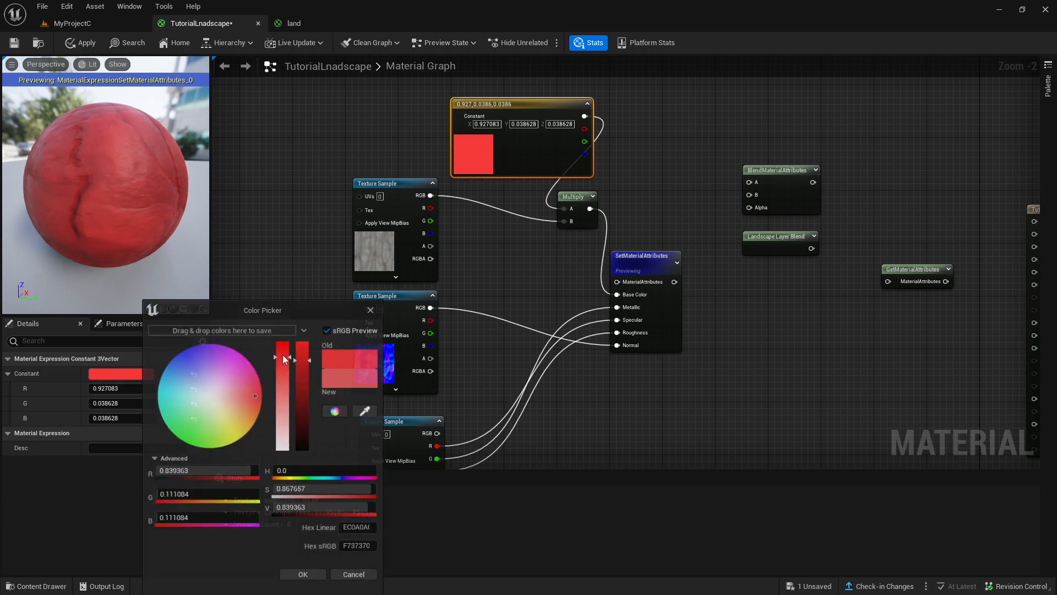
drag(202, 408, 177, 398)
mouse_move(110, 198)
mouse_down()
mouse_move(93, 193)
mouse_move(83, 203)
mouse_move(99, 212)
mouse_up()
drag(167, 211, 161, 211)
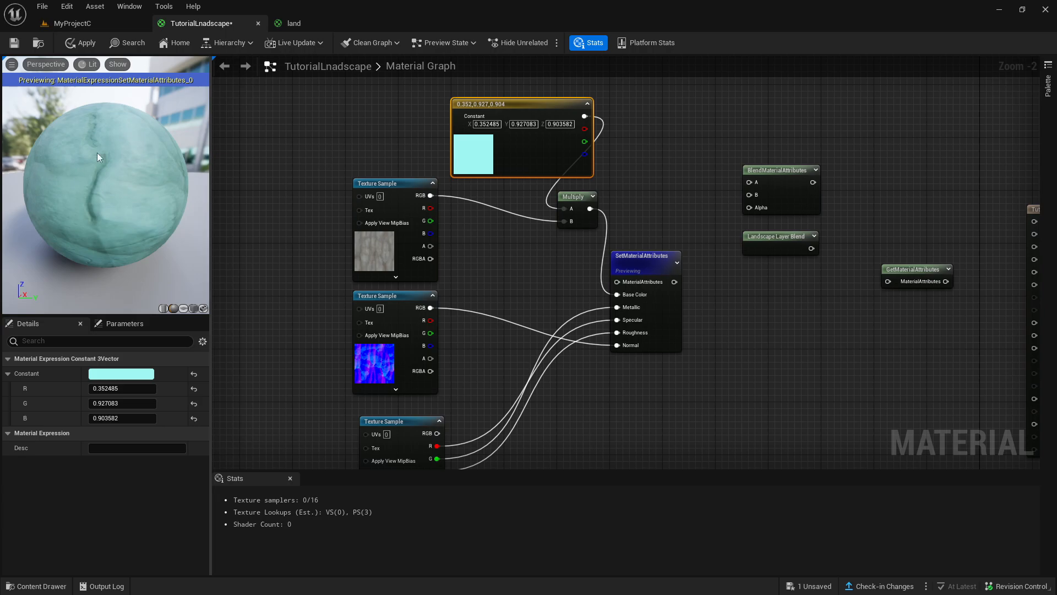
Step: Try feeding the rock diffuse sample's RGB straight into Base Color, then restore the Multiply connection
drag(431, 195, 617, 295)
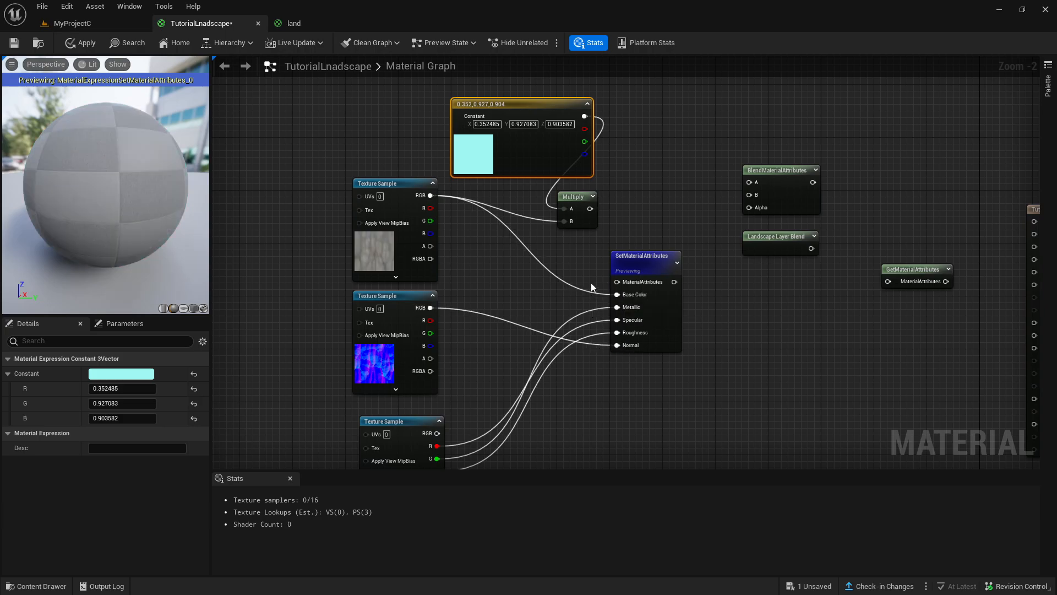
click(581, 219)
click(541, 153)
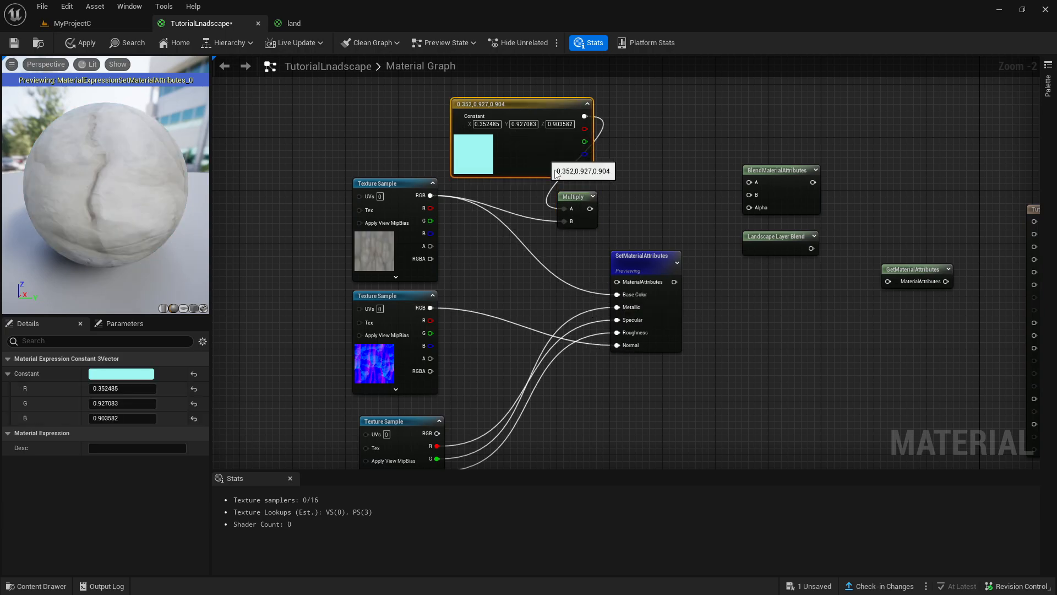
click(576, 221)
click(537, 147)
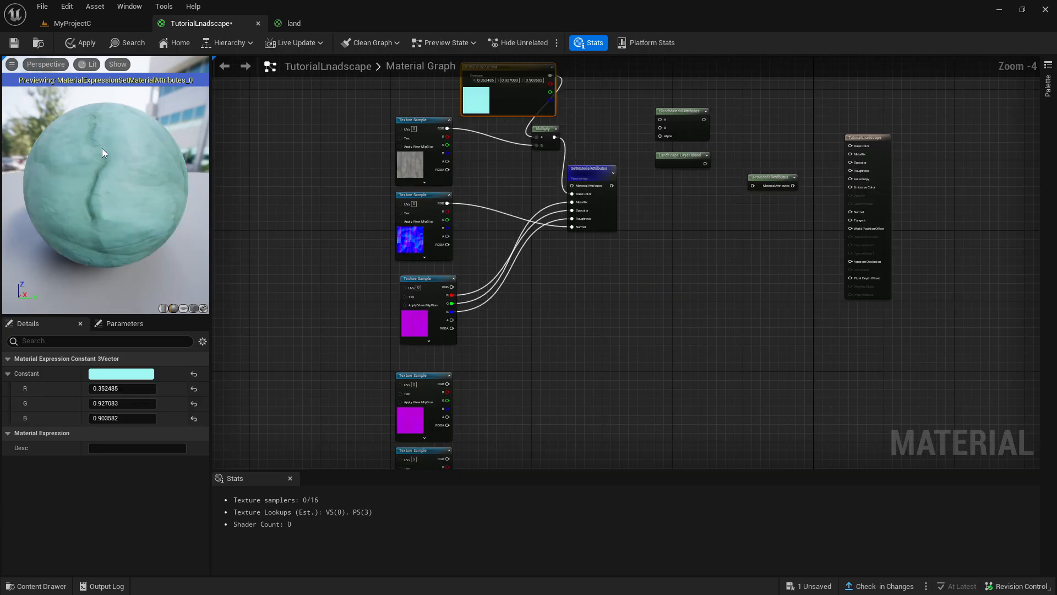
Step: Duplicate the colour constant, Multiply and SetMaterialAttributes nodes together and place the copies beside the lower grass texture samples
right_drag(553, 323, 538, 356)
right_drag(491, 104, 493, 138)
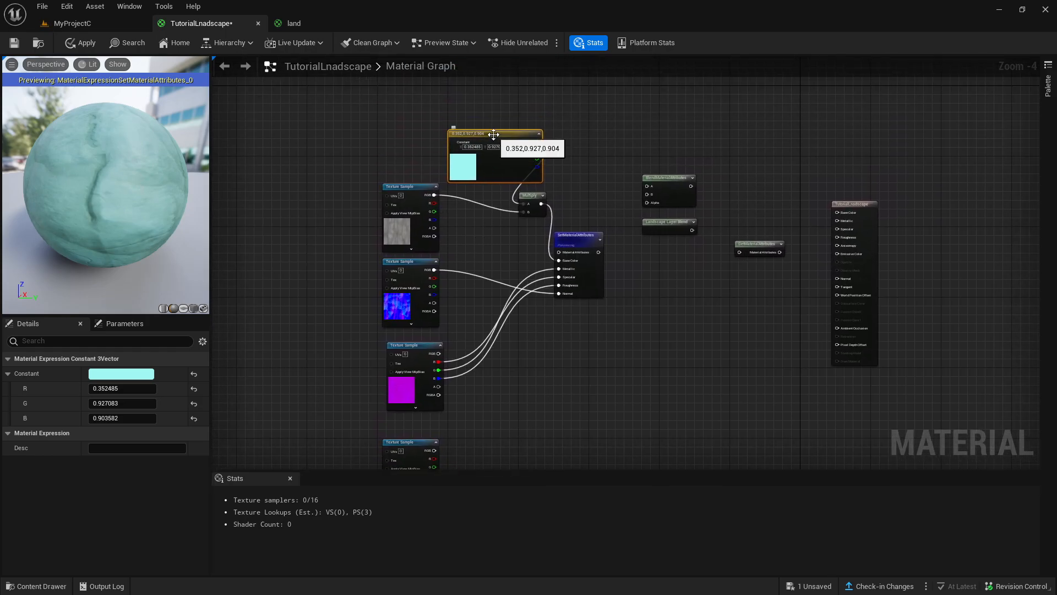
ctrl+click(488, 135)
click(498, 153)
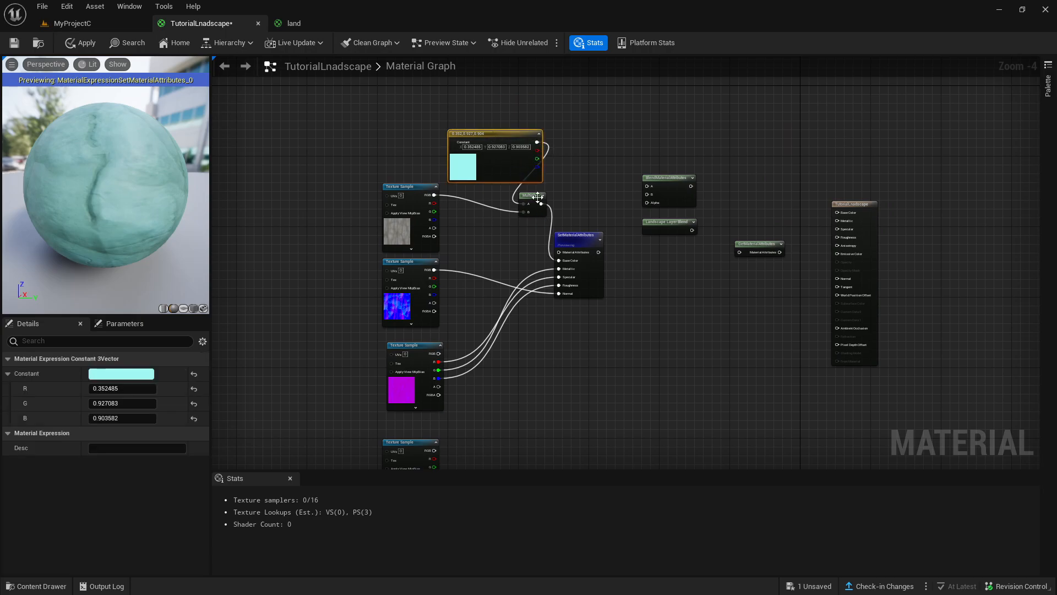
ctrl+click(530, 196)
ctrl+click(594, 238)
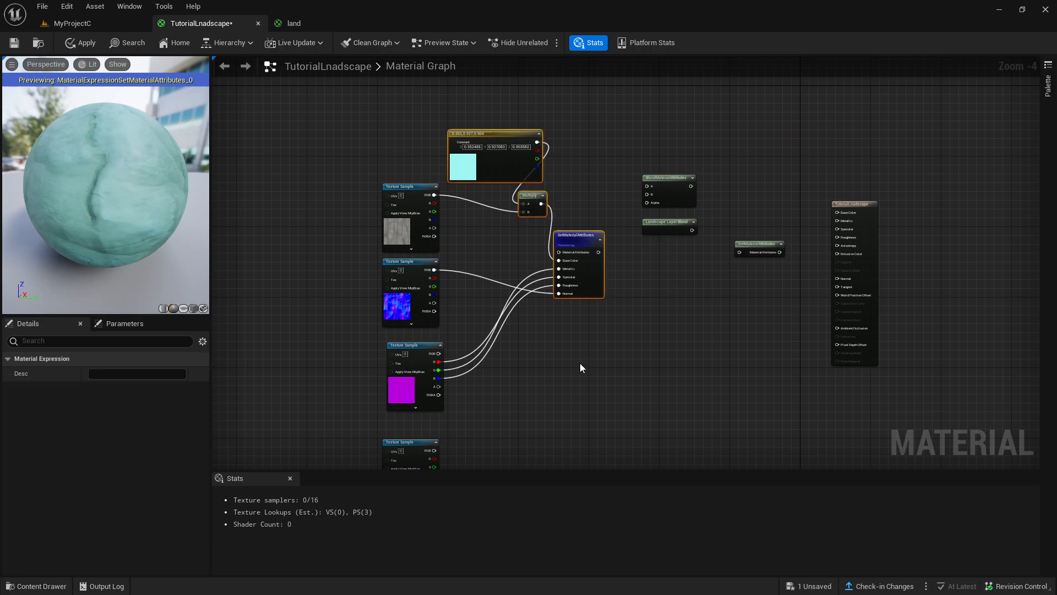
right_drag(581, 317, 572, 157)
click(570, 250)
key(ctrl+v)
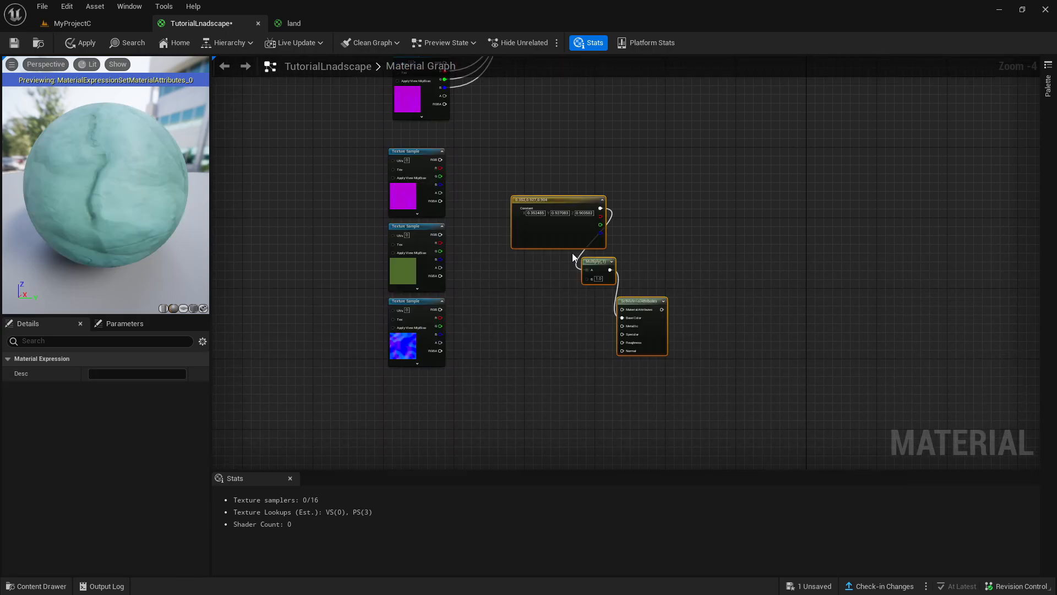
drag(554, 220, 503, 136)
Step: Connect the green grass texture sample's RGB output to input B of the copied Multiply node
right_drag(491, 250, 488, 262)
scroll(415, 269, up, 2)
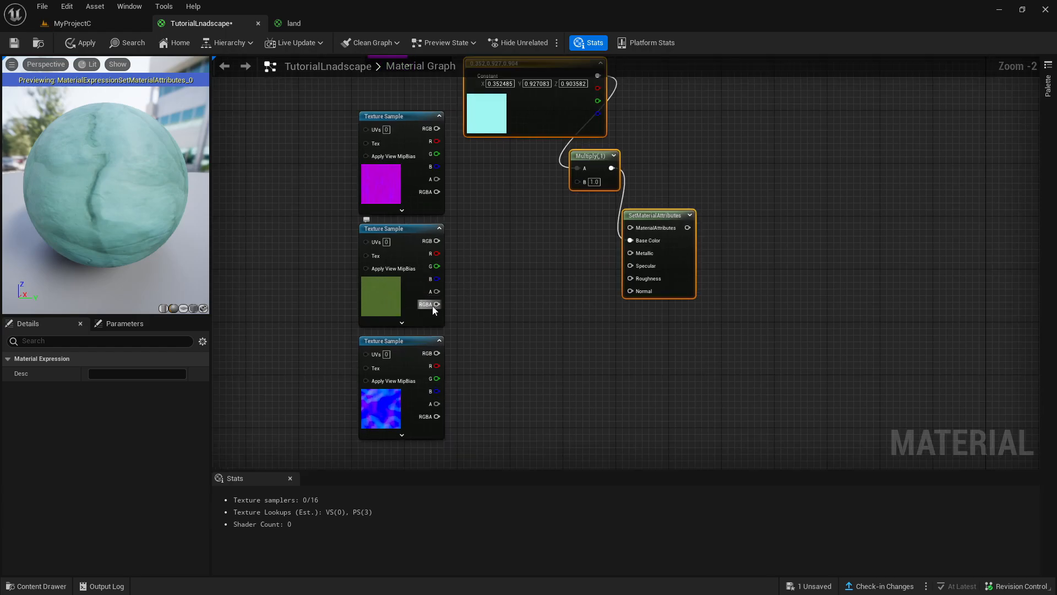
right_drag(554, 252, 540, 279)
click(541, 280)
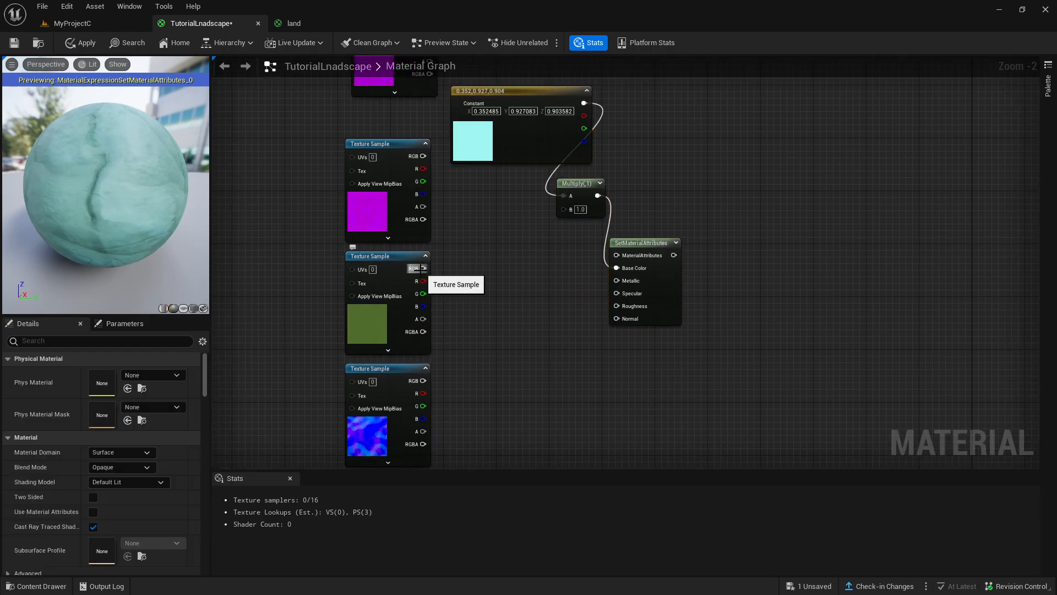
drag(423, 268, 567, 209)
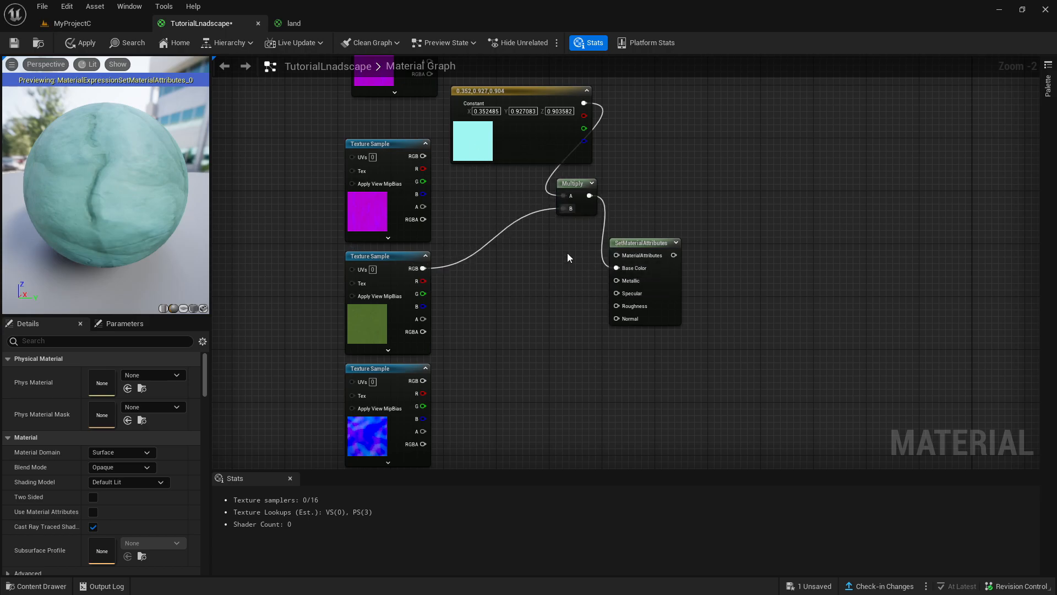
Step: Set the copied colour constant to a bright green of 0.061922, 0.927083, 0.107457
click(467, 147)
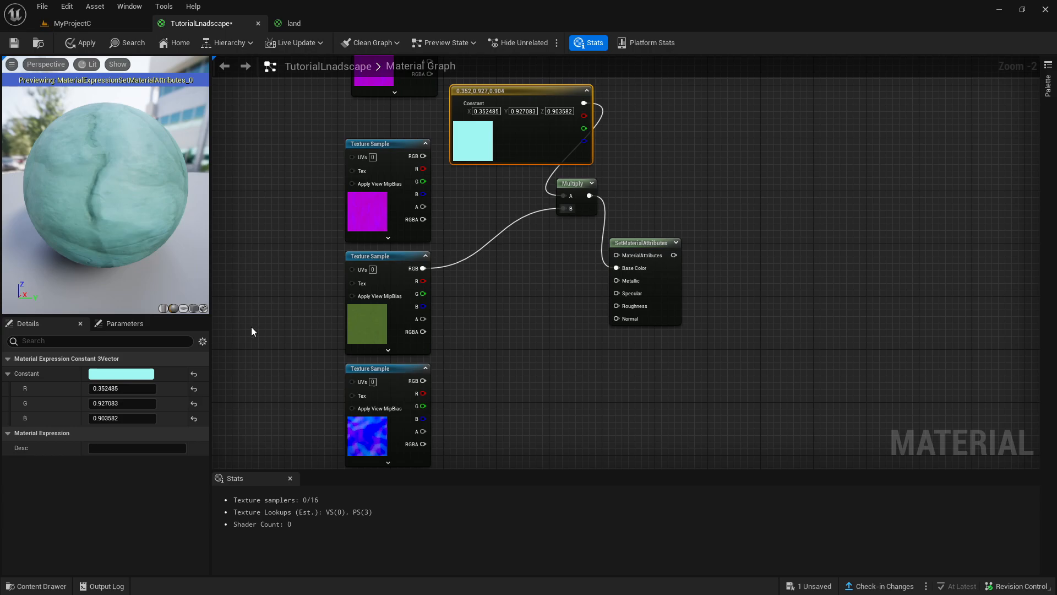
click(147, 376)
click(187, 439)
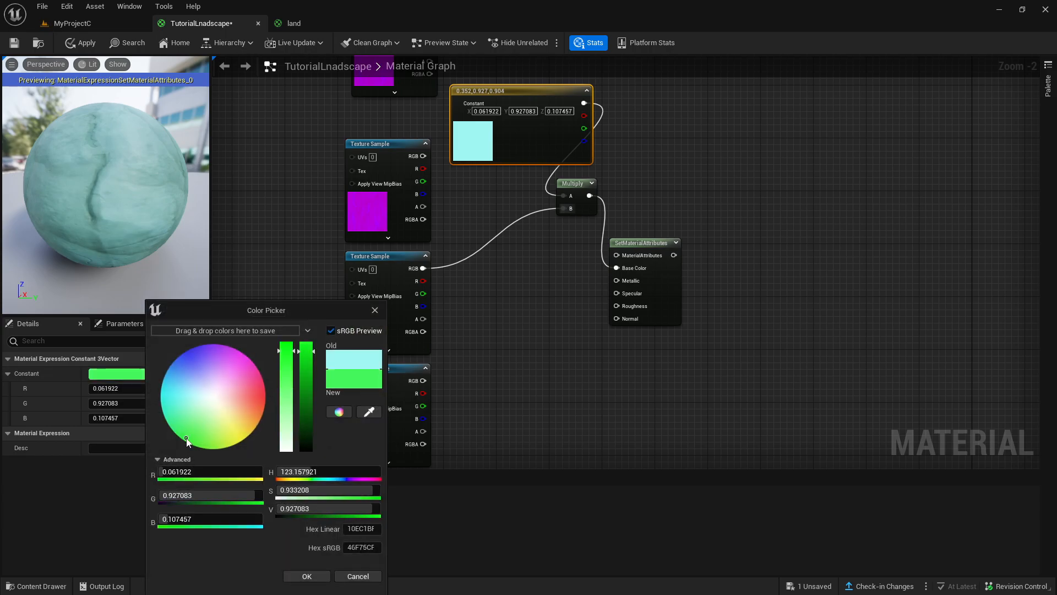
click(307, 575)
Step: On the copied SetMaterialAttributes, wire the purple mask sample's G to Metallic, R to Specular, B to Roughness, and the grass normal sample's RGB to Normal
drag(423, 181, 622, 280)
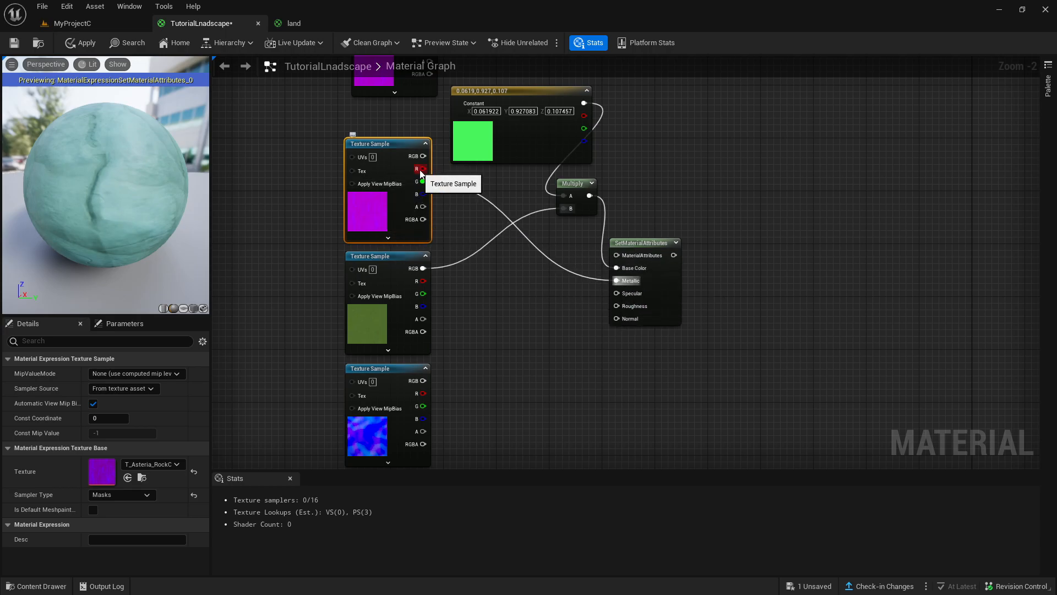
drag(421, 171, 616, 293)
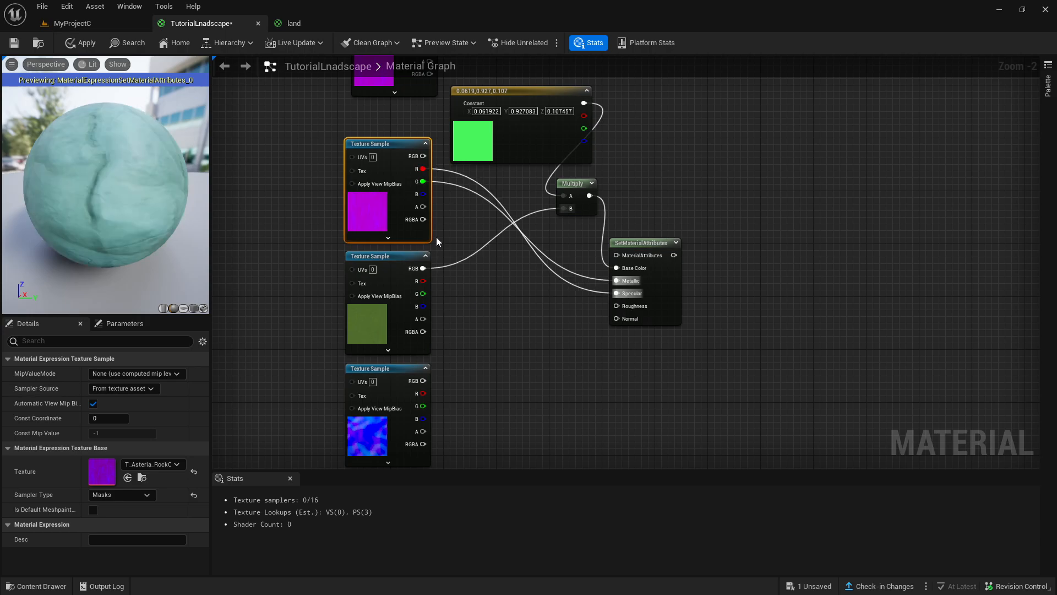
drag(423, 193, 616, 305)
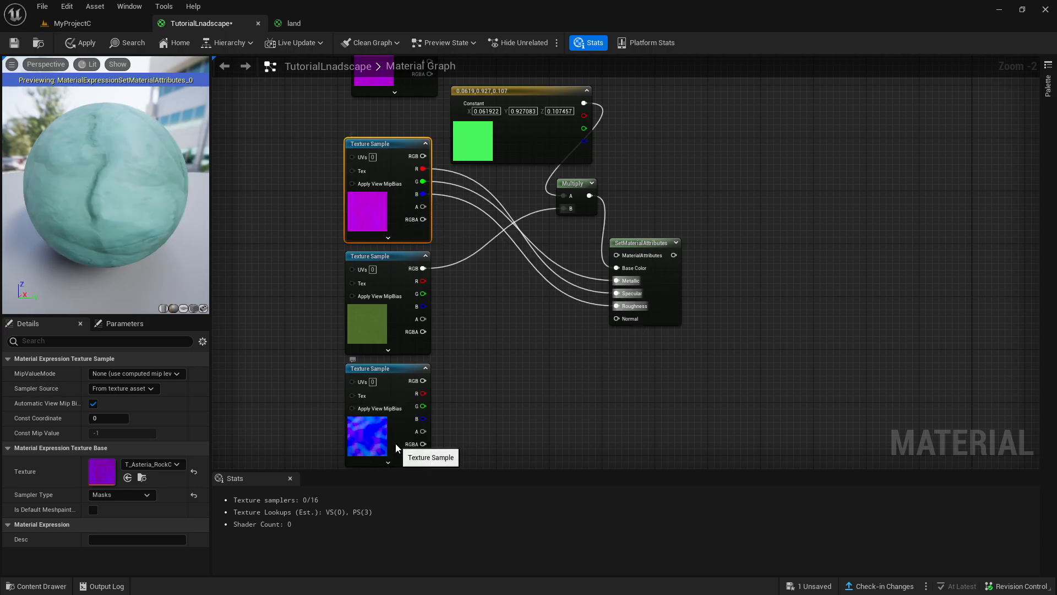
click(401, 425)
drag(422, 380, 616, 318)
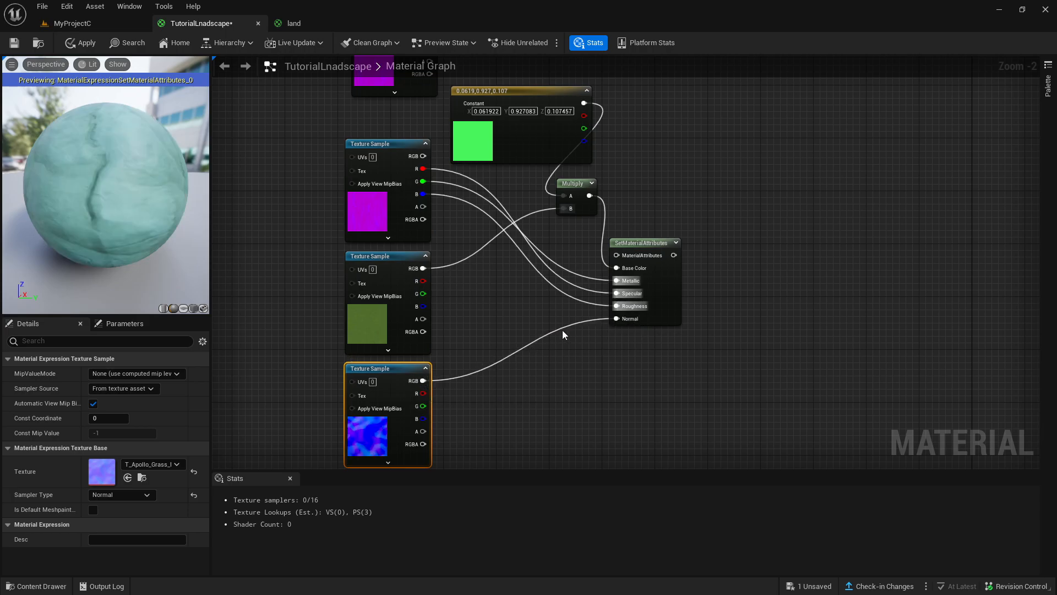
Step: Move the BlendMaterialAttributes node below Landscape Layer Blend, between the rock and grass SetMaterialAttributes nodes
scroll(511, 299, down, 1)
right_drag(511, 299, 470, 340)
scroll(470, 340, down, 3)
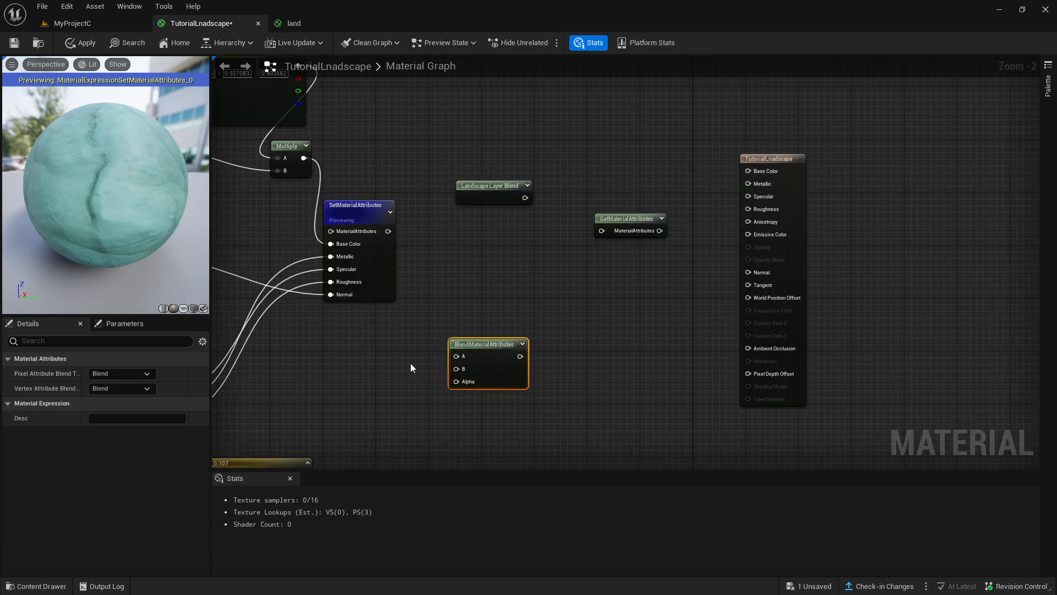
right_drag(411, 362, 437, 208)
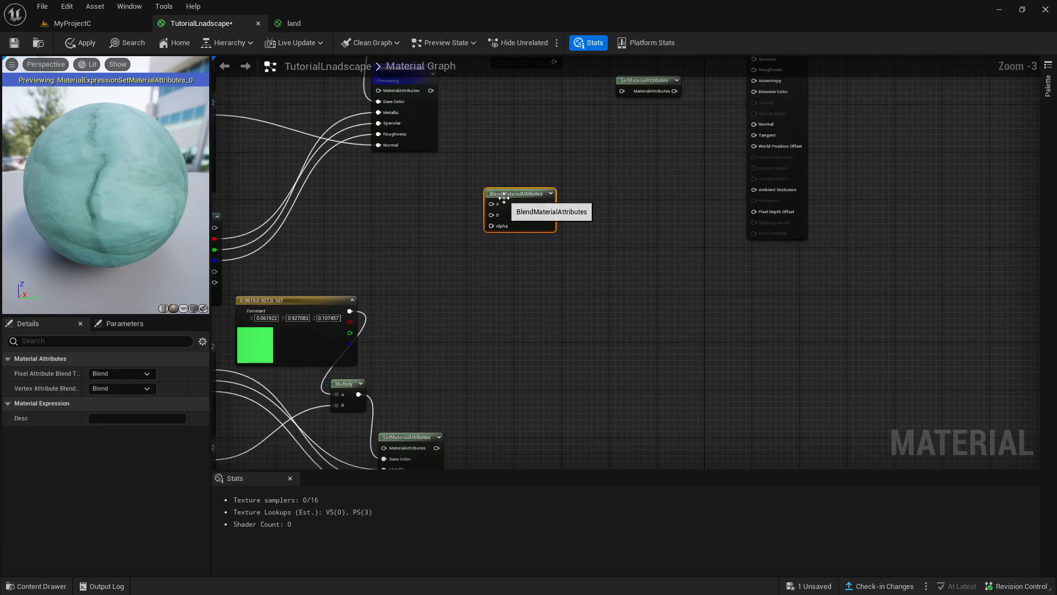
scroll(400, 246, down, 1)
mouse_move(413, 250)
right_down()
mouse_move(432, 254)
mouse_move(416, 248)
right_up()
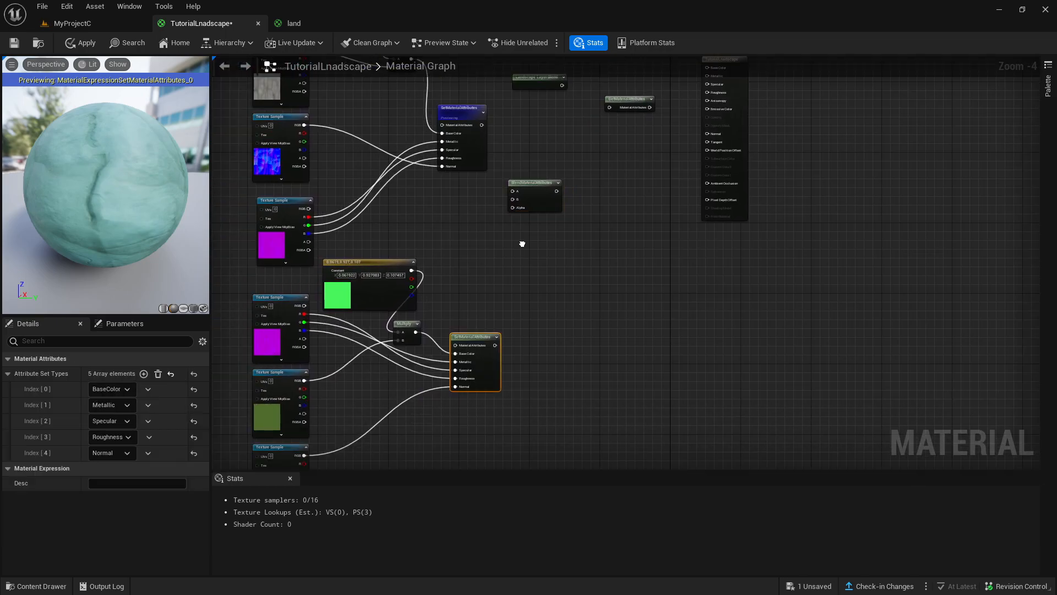
scroll(522, 243, up, 1)
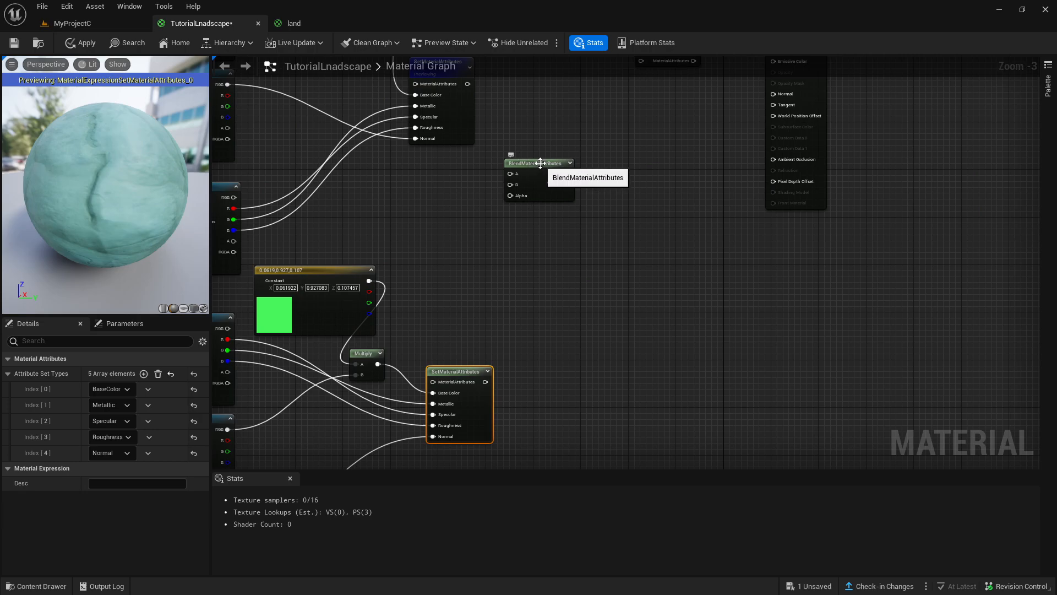
drag(540, 163, 558, 185)
Step: Connect the grass SetMaterialAttributes output to input B of BlendMaterialAttributes
right_drag(439, 277, 440, 276)
right_drag(432, 228, 571, 213)
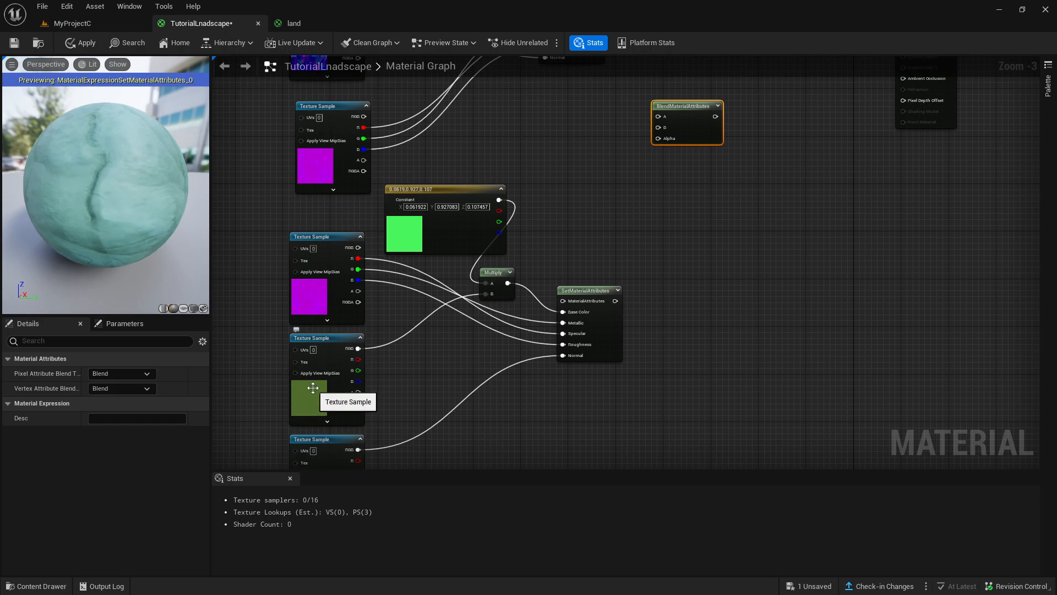
drag(616, 299, 658, 128)
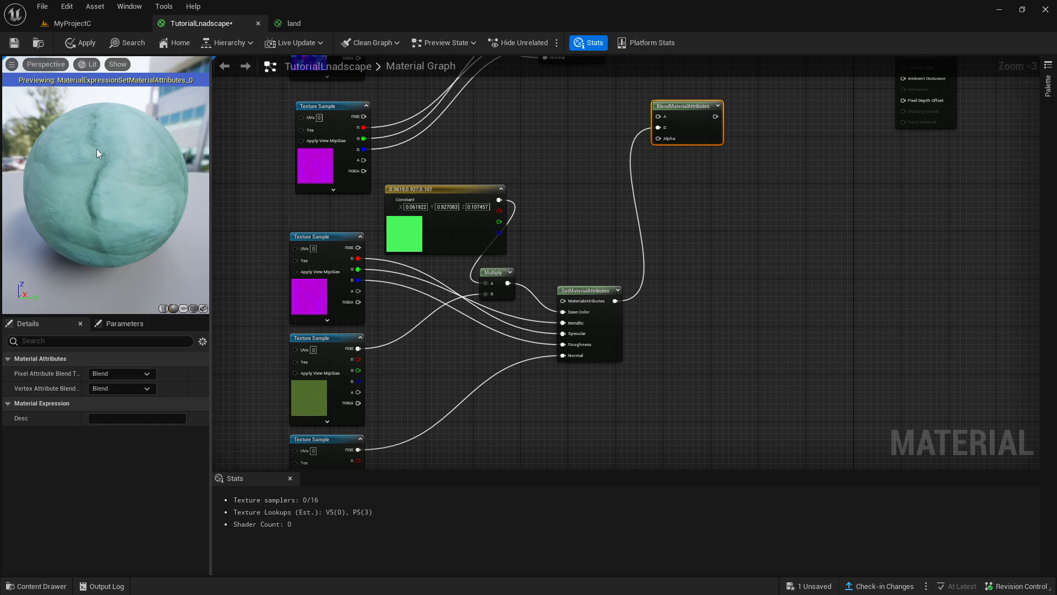
right_drag(576, 197, 479, 303)
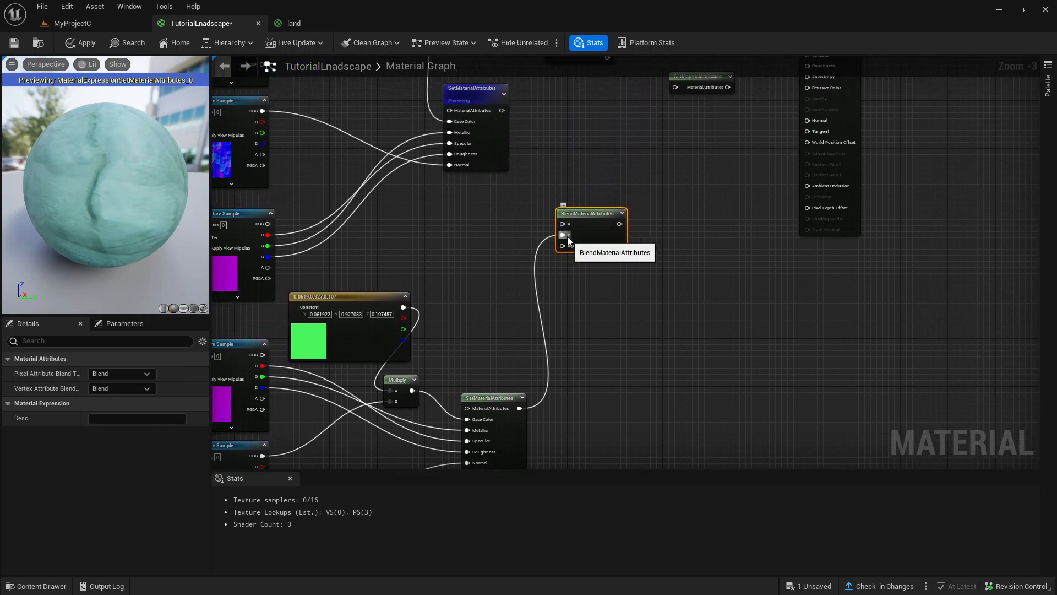
right_drag(569, 241, 441, 293)
right_drag(278, 222, 472, 196)
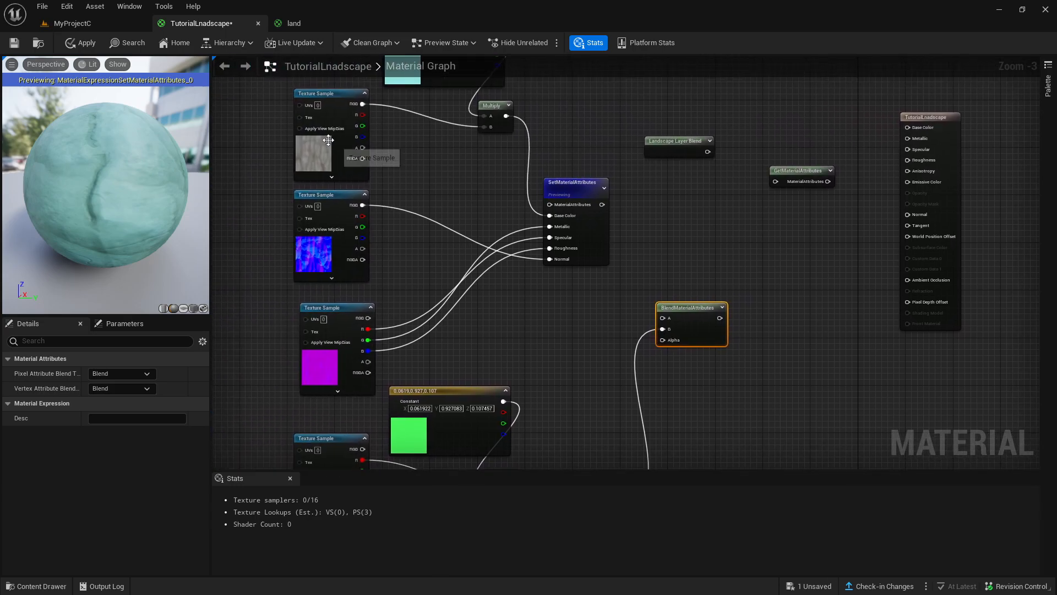
Step: Connect the rock SetMaterialAttributes output to input A of BlendMaterialAttributes and start previewing the blend node
click(603, 204)
drag(603, 204, 662, 317)
right_drag(571, 372, 452, 309)
click(575, 253)
right_click(577, 251)
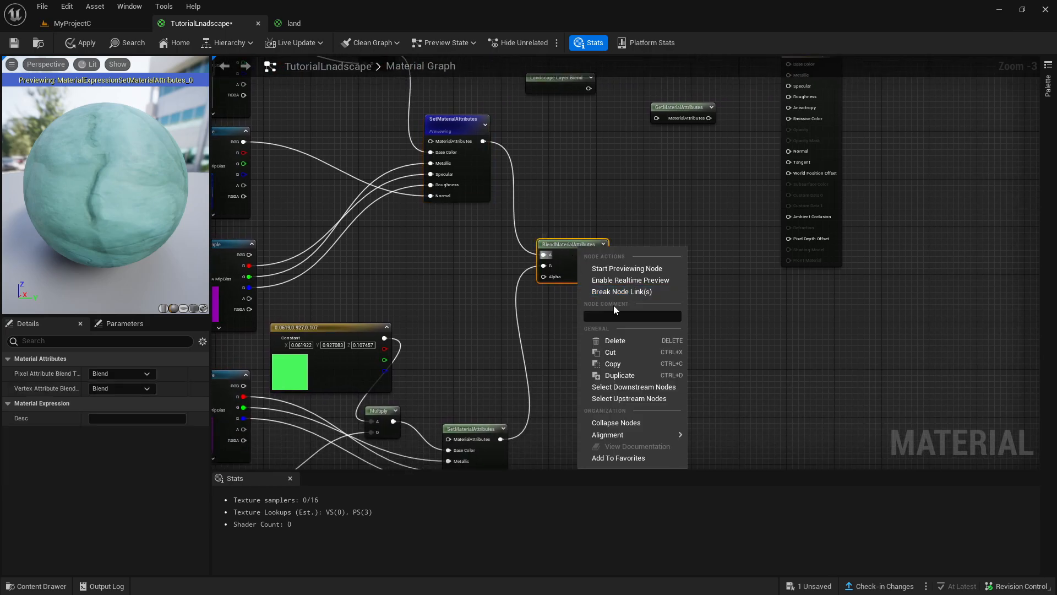
click(624, 269)
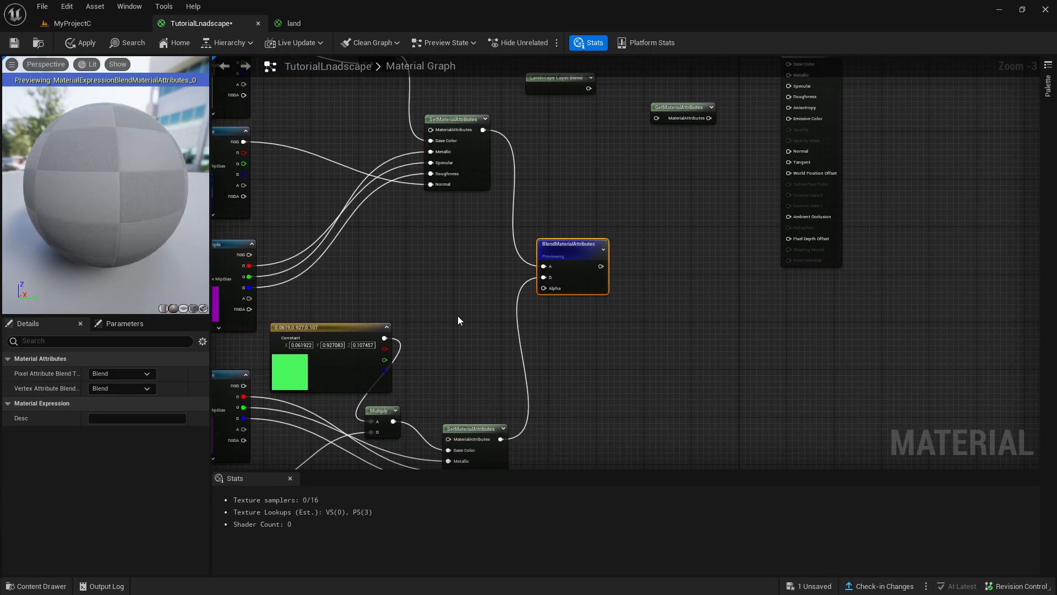
scroll(97, 176, up, 4)
scroll(75, 163, down, 6)
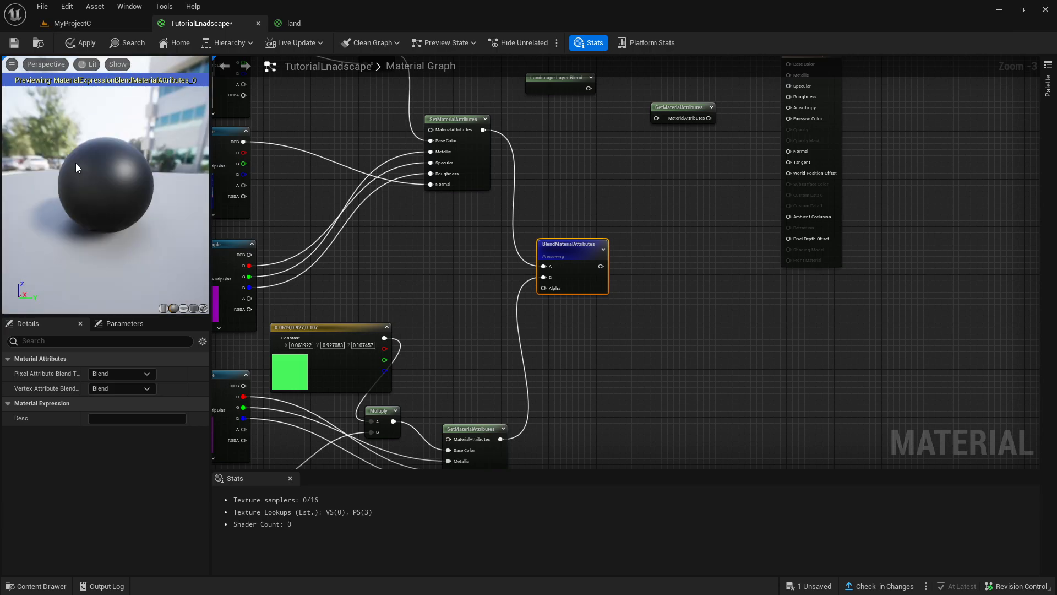
scroll(80, 165, up, 3)
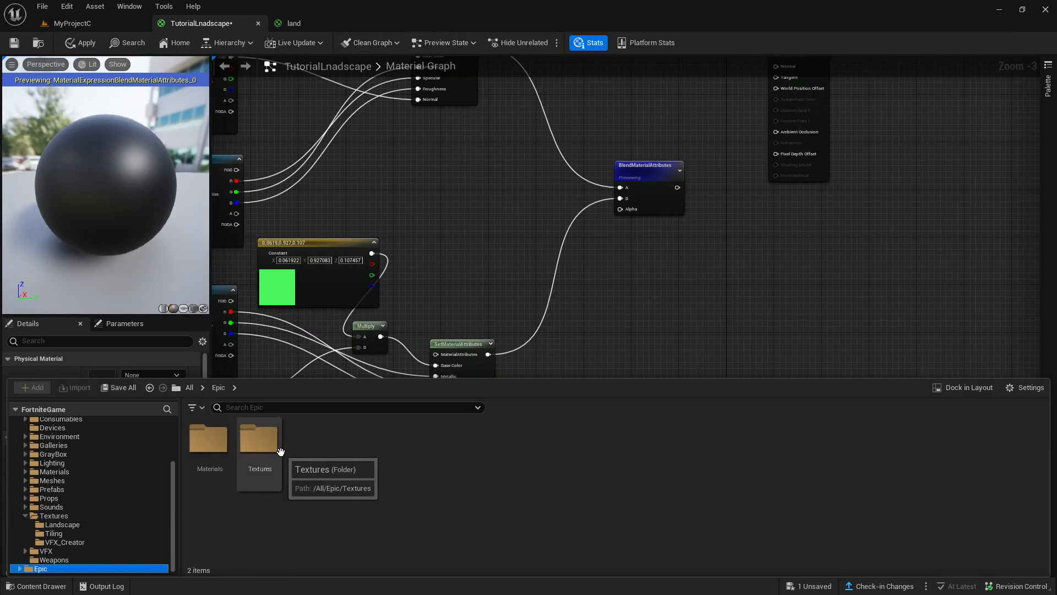
Step: Find the SlopeMask function in the Epic content folder and place it in the graph below BlendMaterialAttributes
click(282, 409)
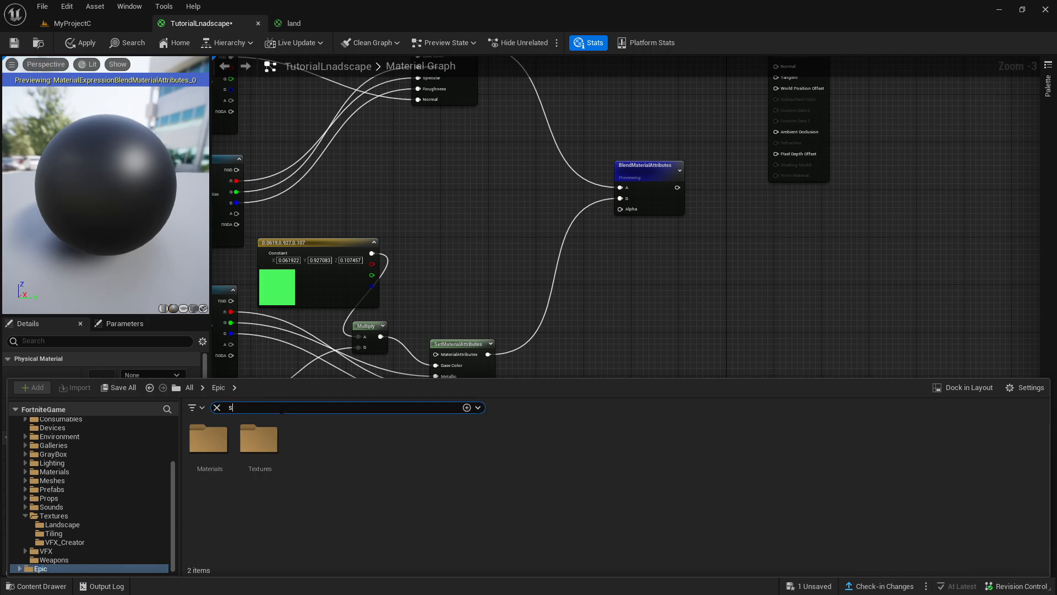
text(slop)
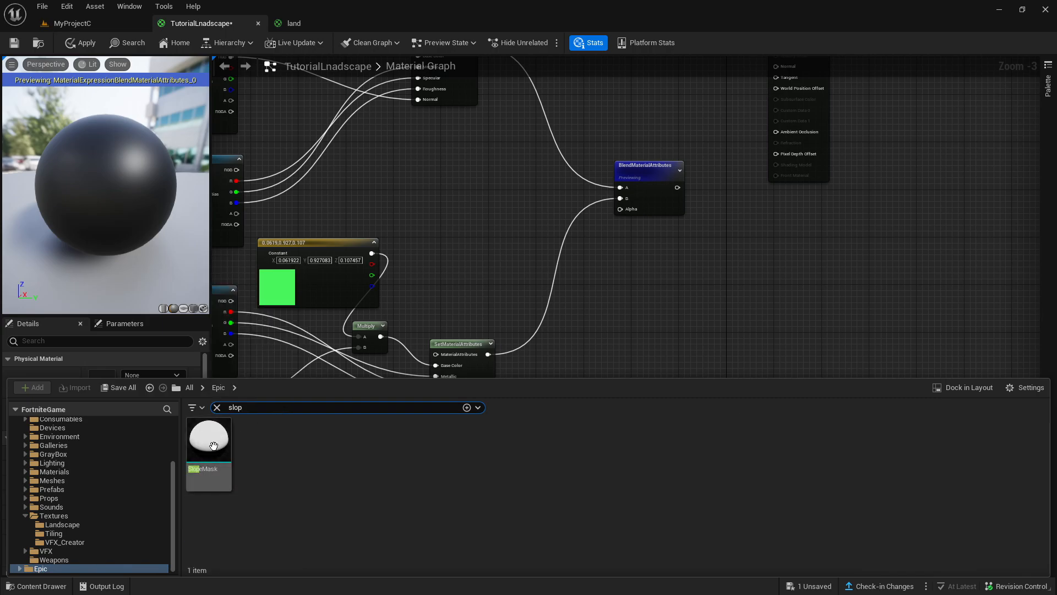
drag(217, 448, 617, 265)
scroll(650, 355, up, 3)
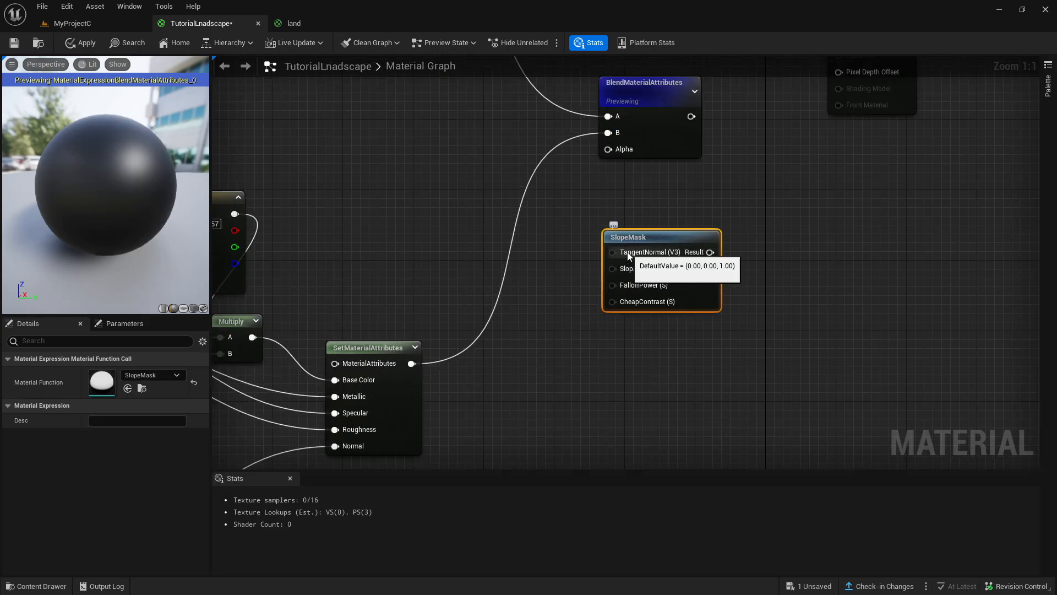
scroll(616, 322, down, 2)
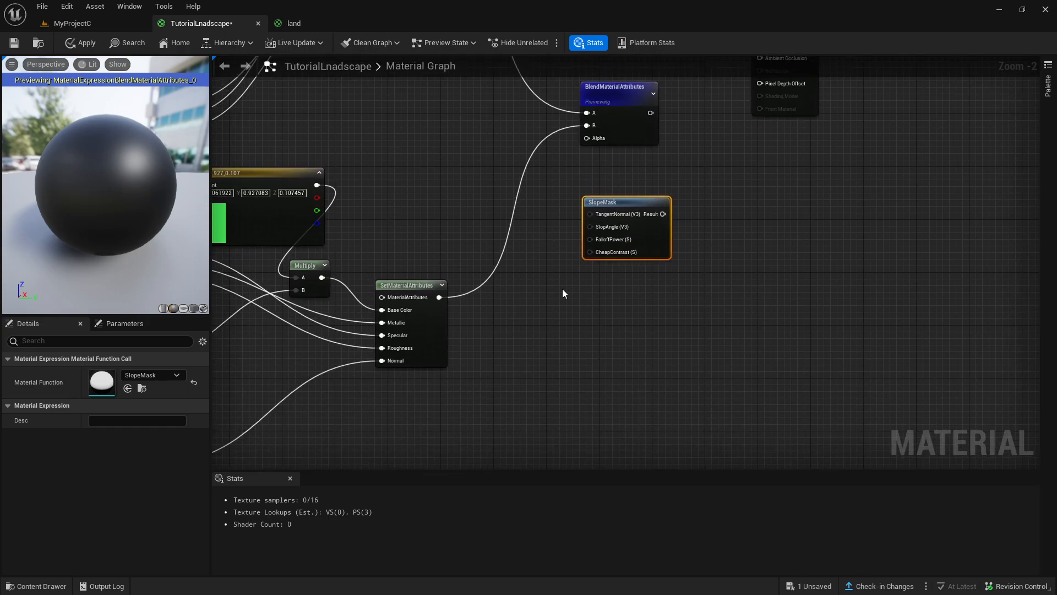
Step: Add two scalar Constant nodes, one above the other, below and left of SlopeMask
click(553, 289)
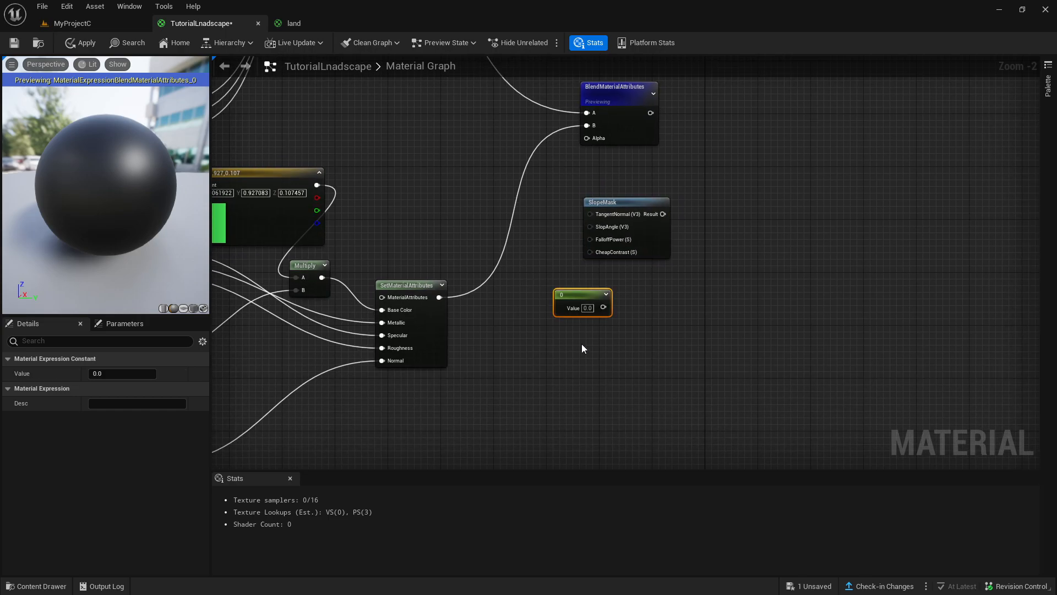
drag(539, 227, 542, 318)
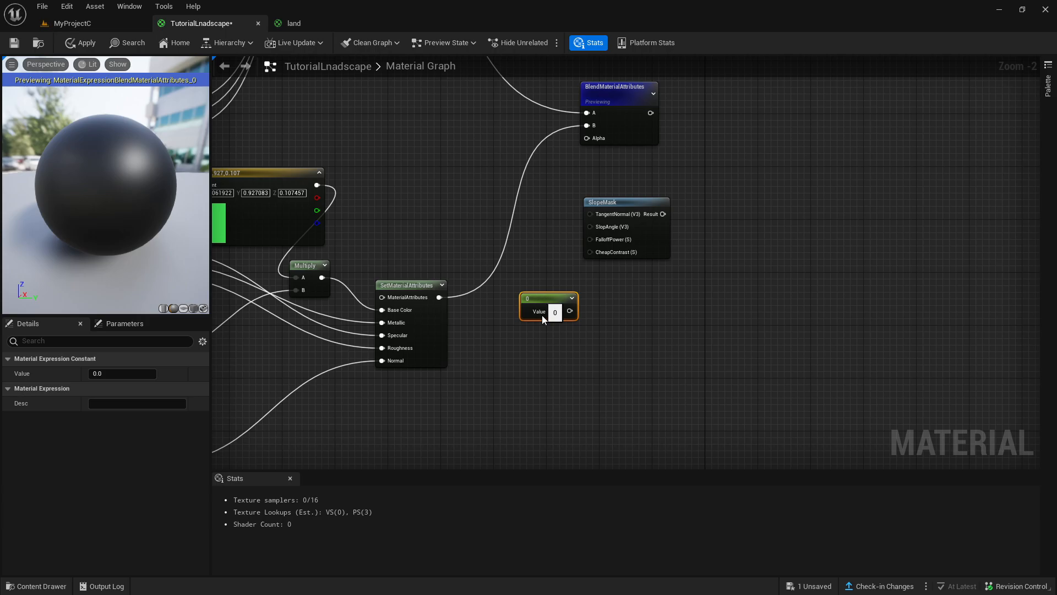
click(539, 243)
drag(540, 241, 539, 335)
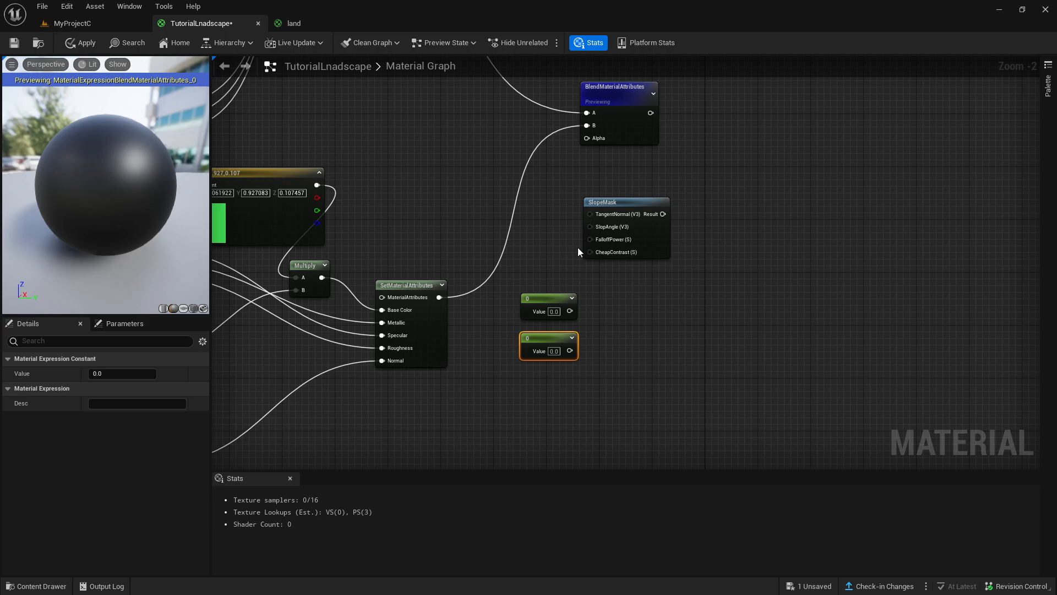
Step: Add a three-component vector constant above the two scalar constants and move SlopeMask to its right
right_drag(578, 252, 647, 297)
click(282, 217)
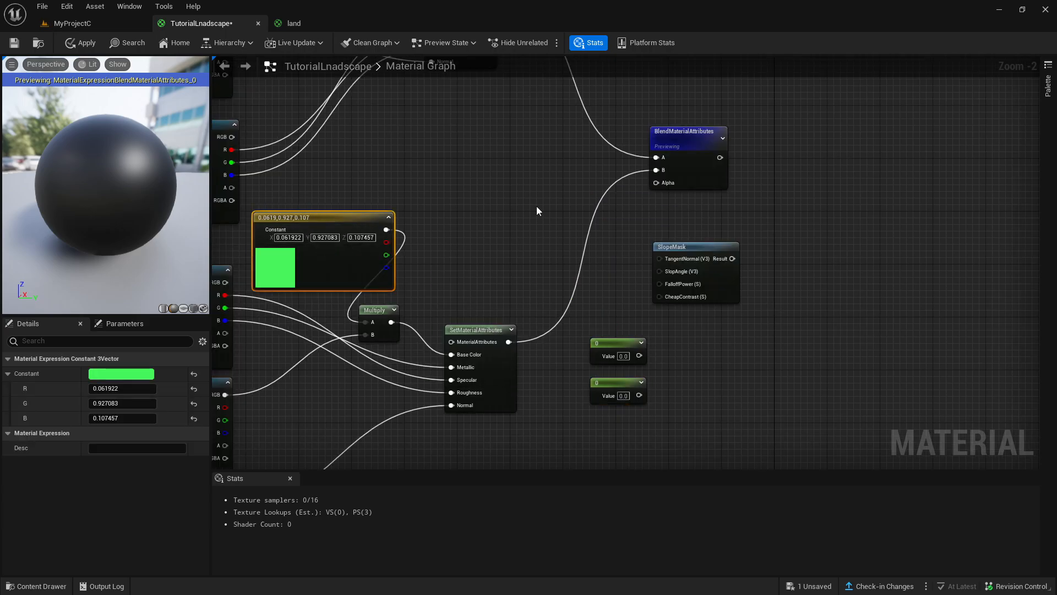
click(550, 202)
click(554, 197)
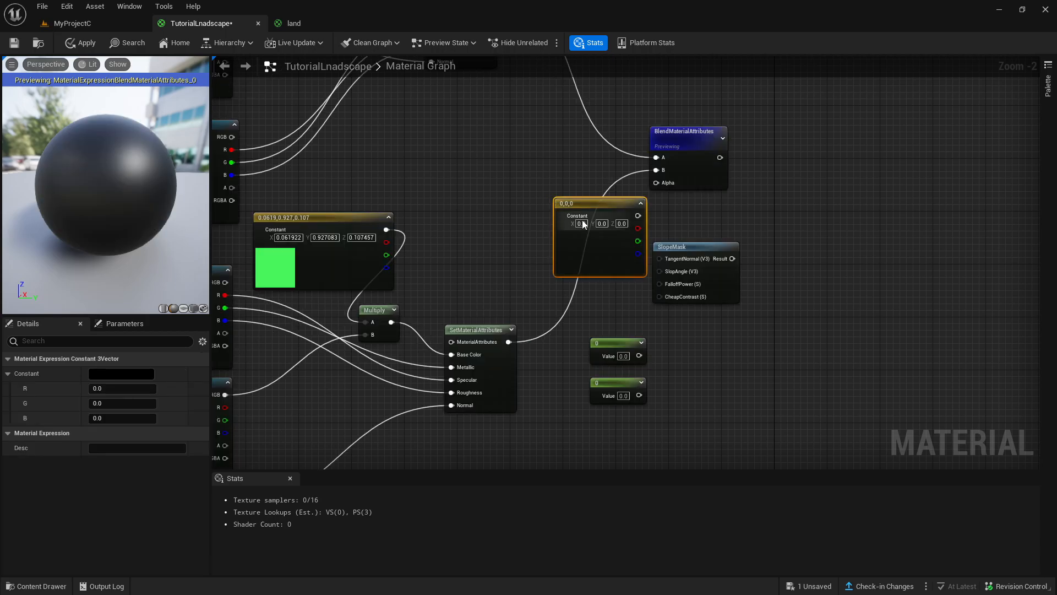
drag(597, 202, 572, 203)
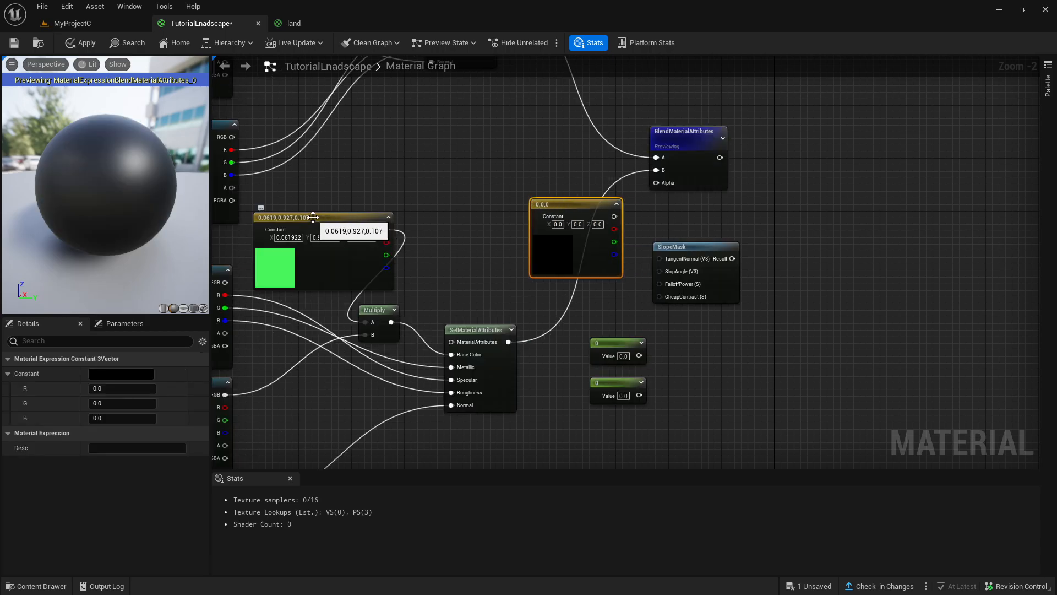
drag(683, 247, 772, 251)
drag(592, 210, 664, 244)
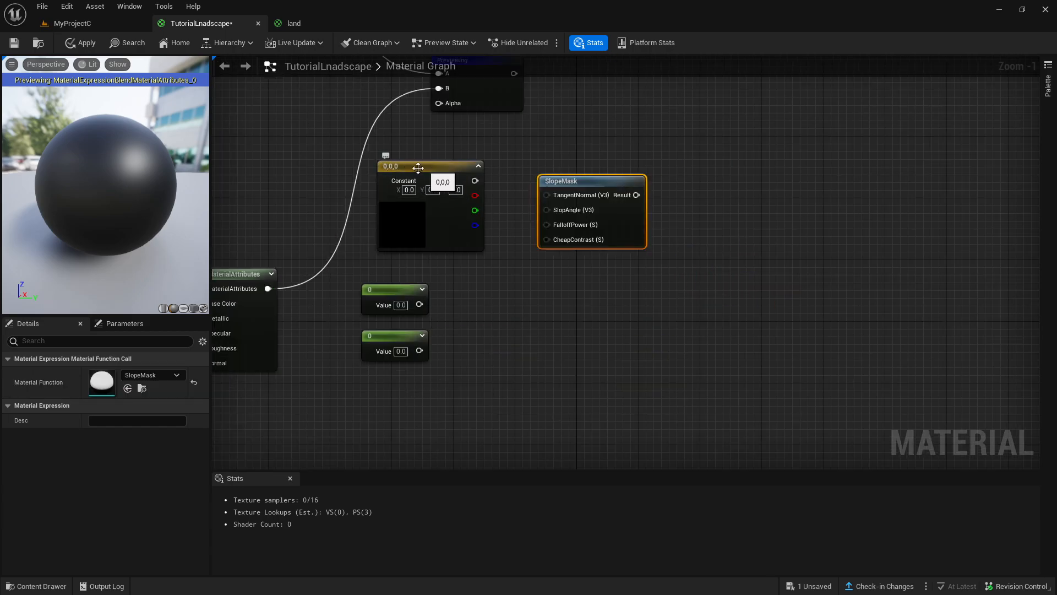
Step: Wire the vector constant to SlopeMask's TangentNormal, the upper scalar constant to FalloffPower and the lower one to CheapContrast
drag(475, 181, 547, 195)
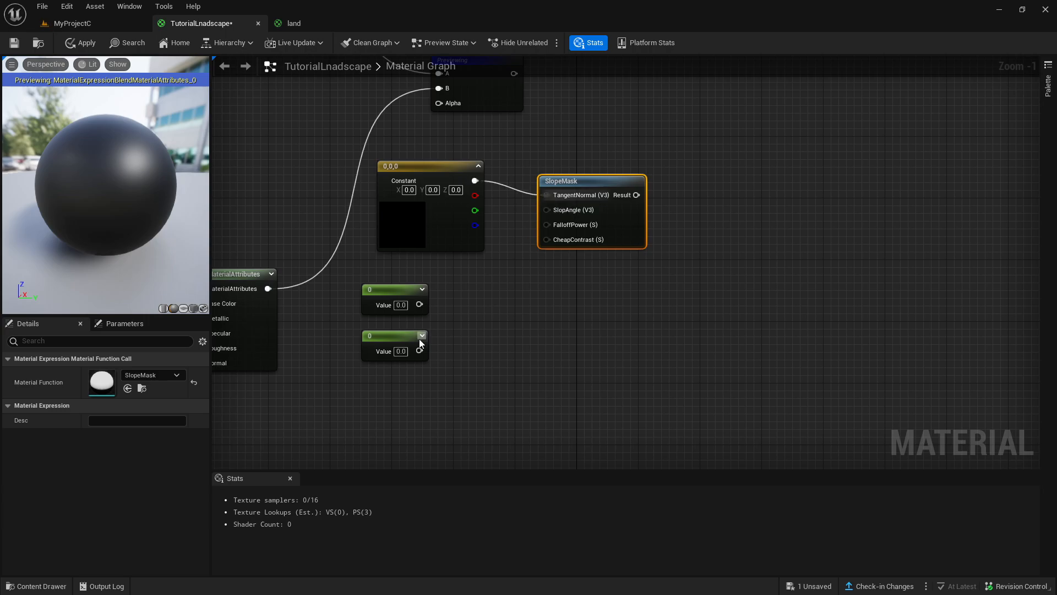
drag(419, 305, 543, 224)
drag(419, 351, 545, 241)
mouse_move(560, 212)
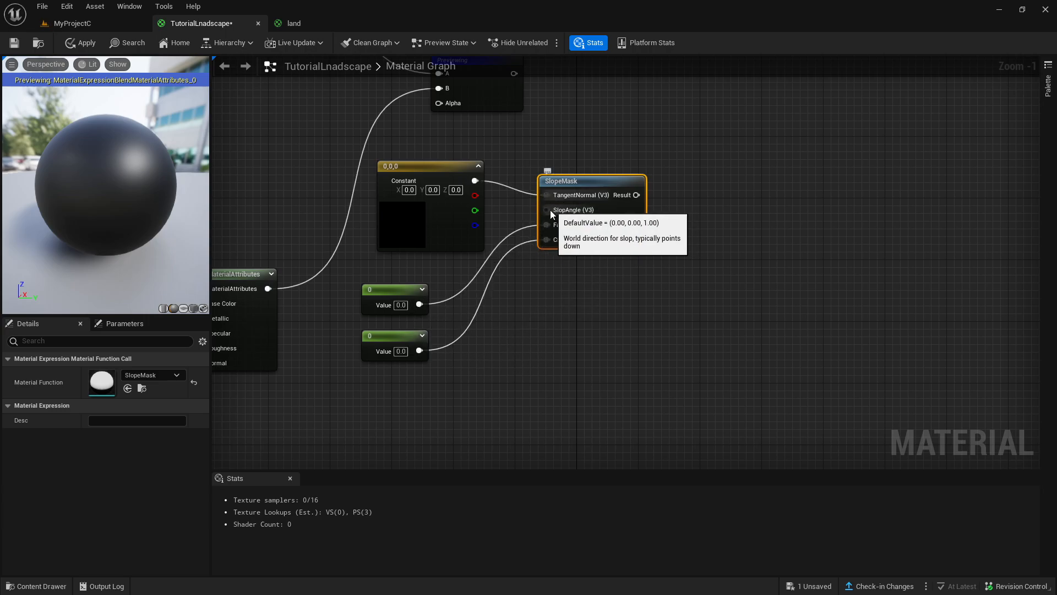
right_drag(629, 313, 566, 362)
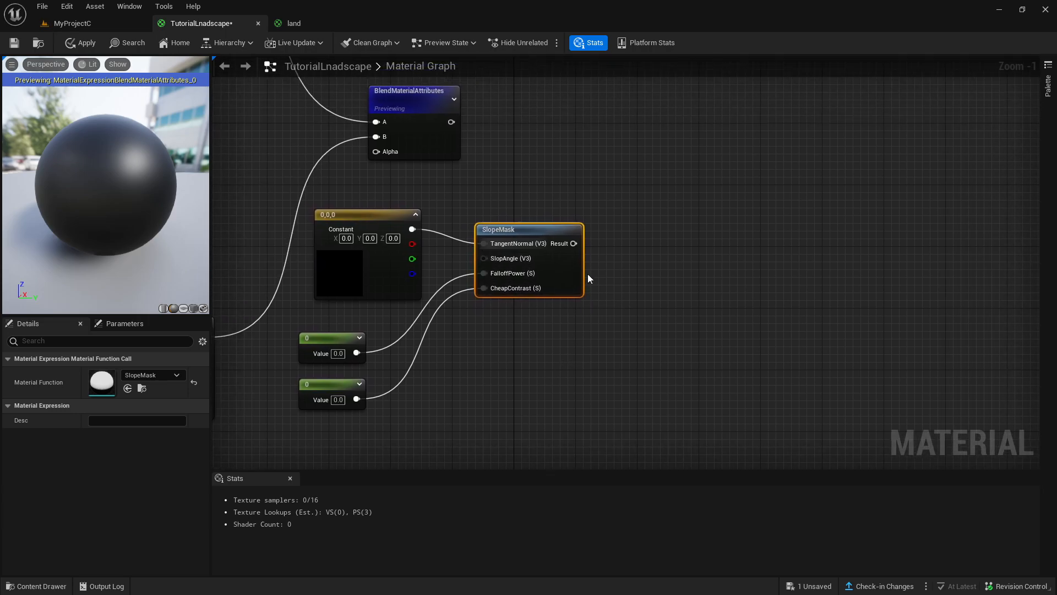
Step: Connect the SlopeMask Result to the Alpha input of BlendMaterialAttributes
drag(571, 244, 376, 151)
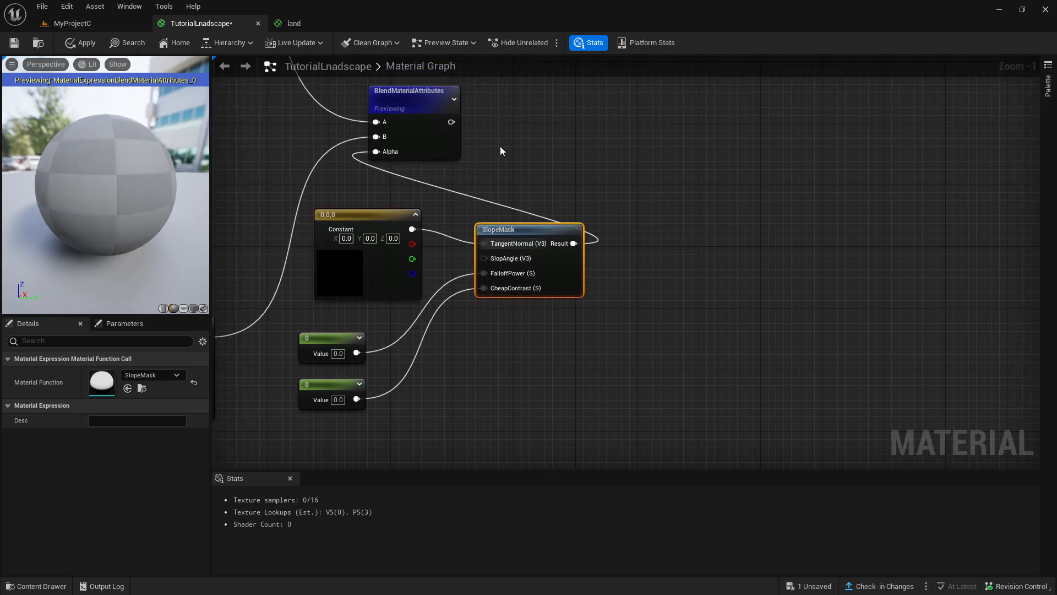
right_drag(455, 104, 491, 141)
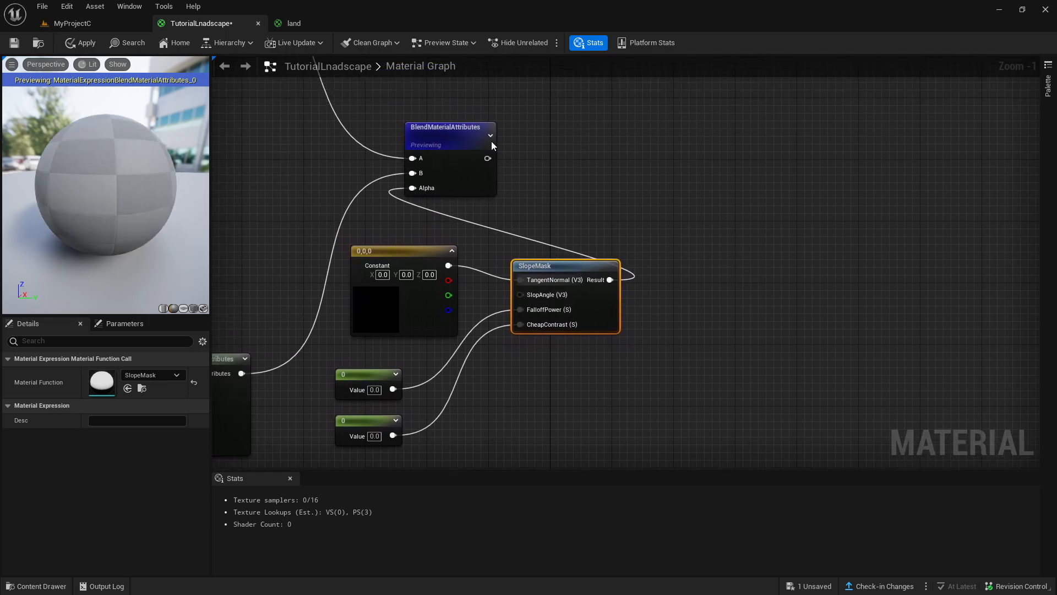
click(443, 132)
right_click(441, 130)
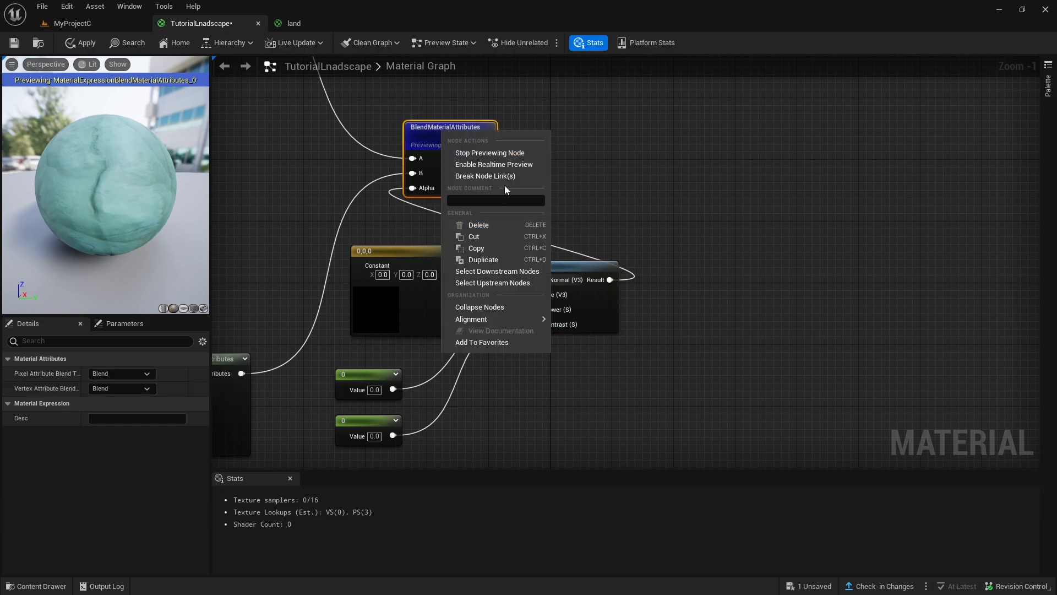
scroll(307, 161, down, 1)
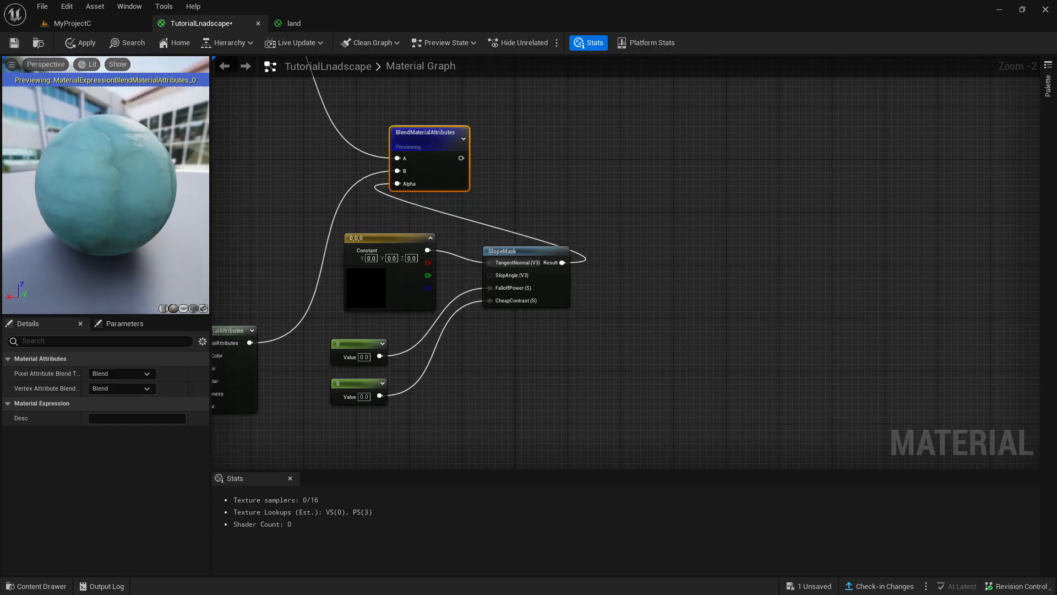
Step: Set the SlopeMask constants to 0.52 for FalloffPower, 192.784912 for CheapContrast and 0, 0, 0.3 for TangentNormal, then inspect the preview sphere
click(364, 357)
text(10)
key(Return)
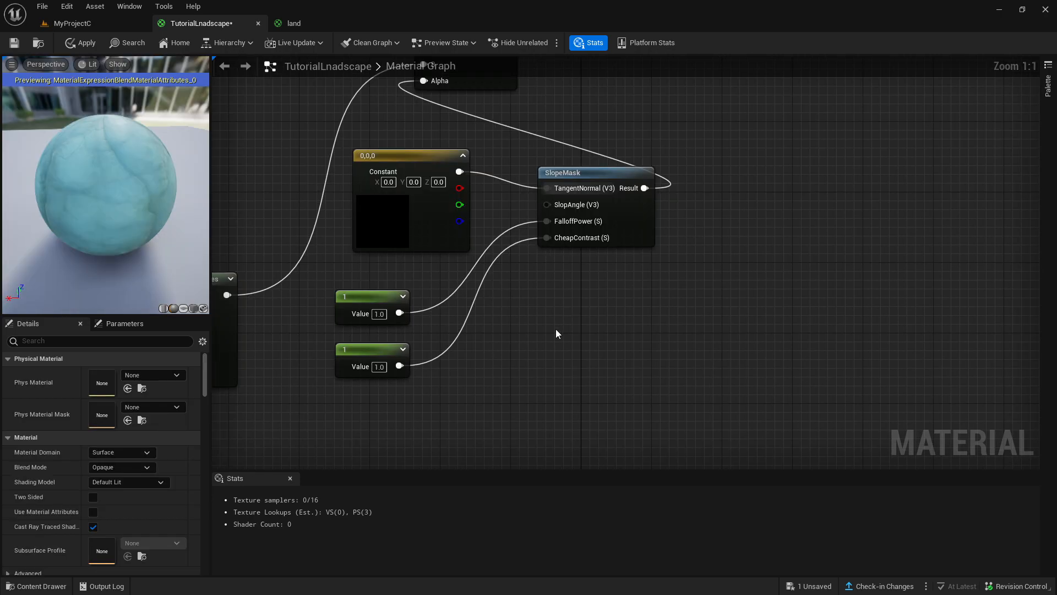
right_drag(556, 334, 513, 361)
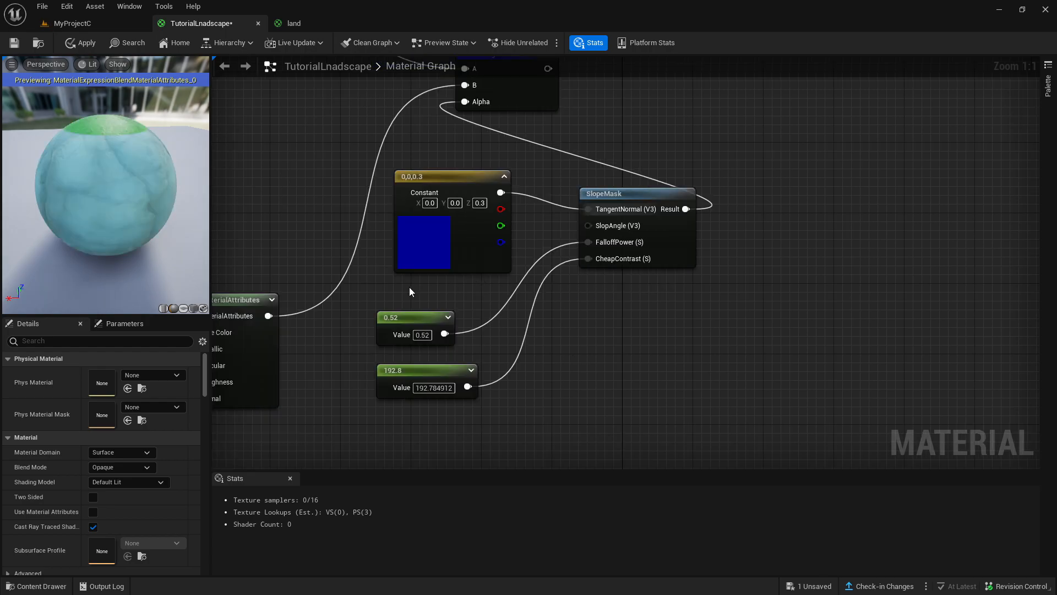
mouse_move(382, 293)
right_down()
mouse_move(446, 292)
mouse_move(407, 223)
mouse_move(393, 225)
mouse_move(378, 278)
right_up()
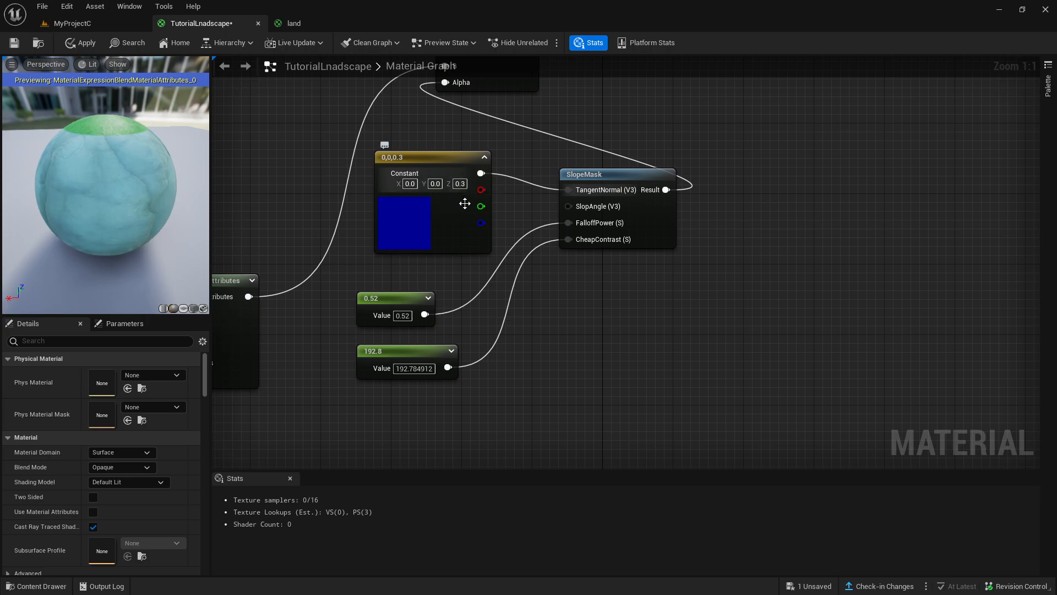
right_drag(448, 270, 456, 209)
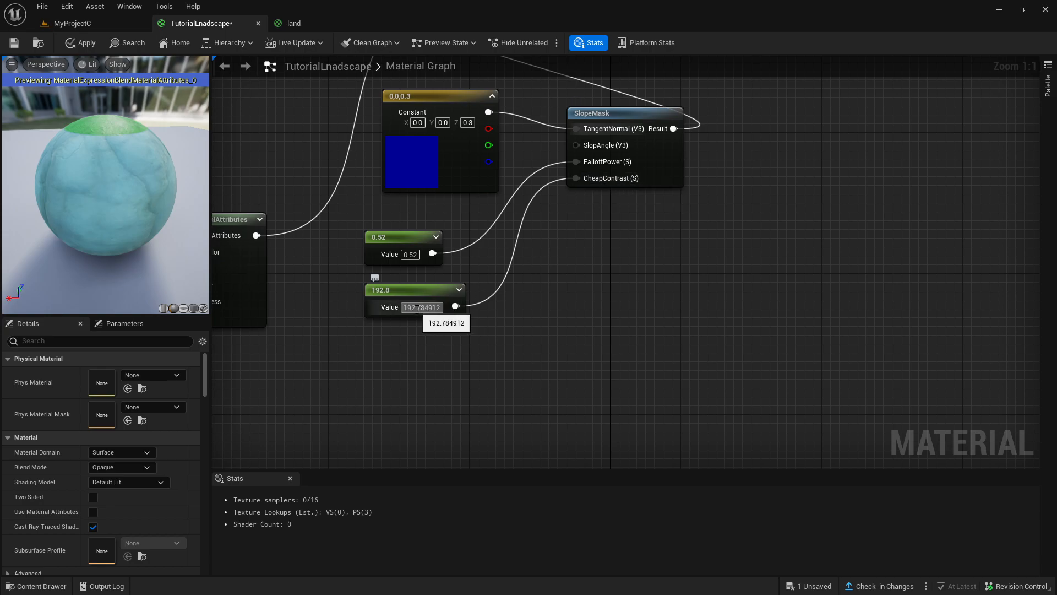
drag(123, 186, 1, 144)
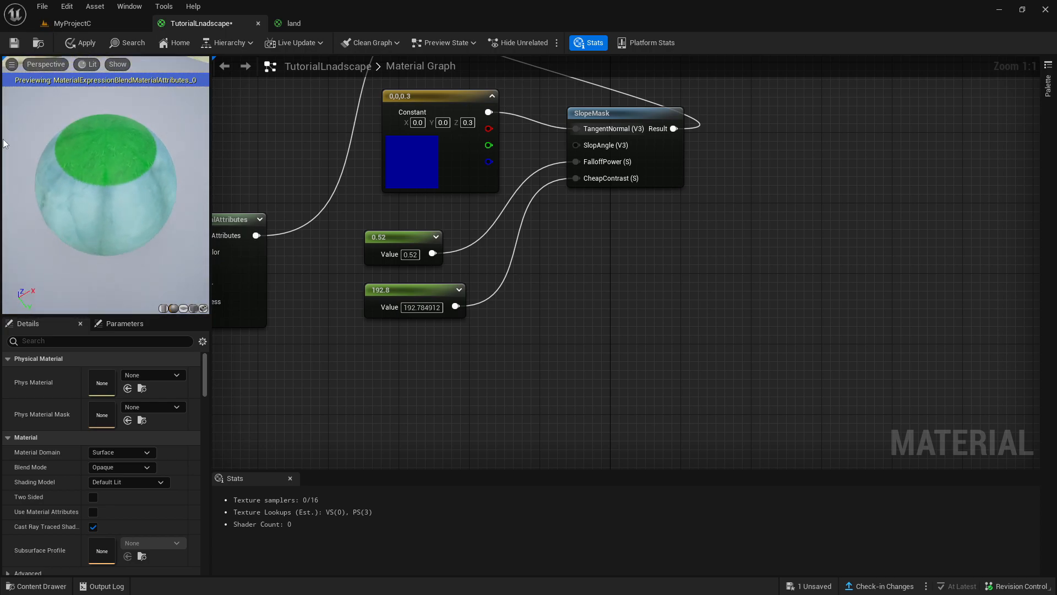
drag(155, 135, 169, 229)
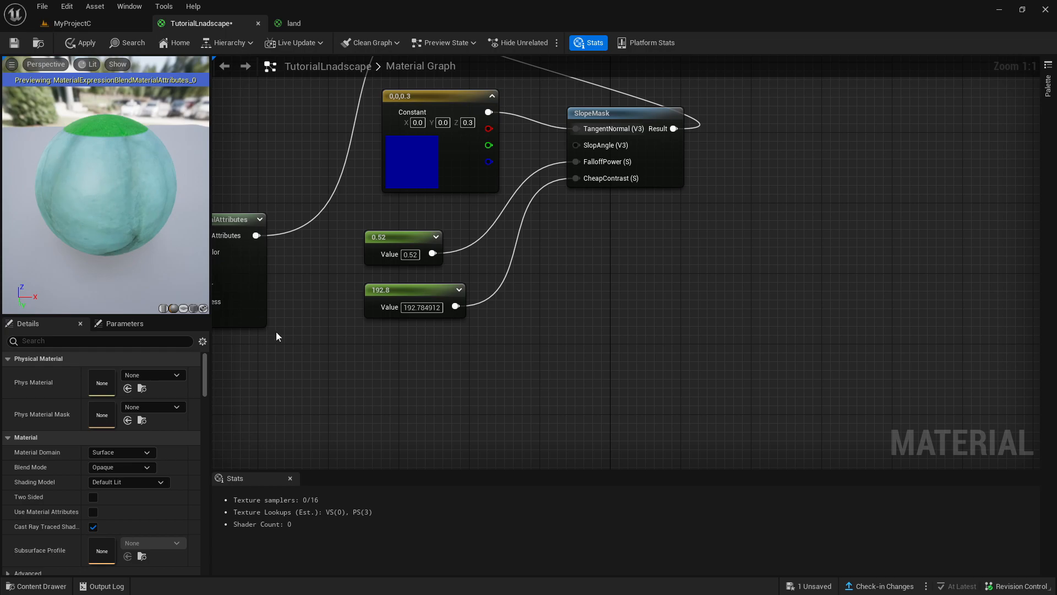
Step: Add a LandscapeLayerCoords node left of the rock texture samples
key(Home)
right_click(352, 184)
text(lan)
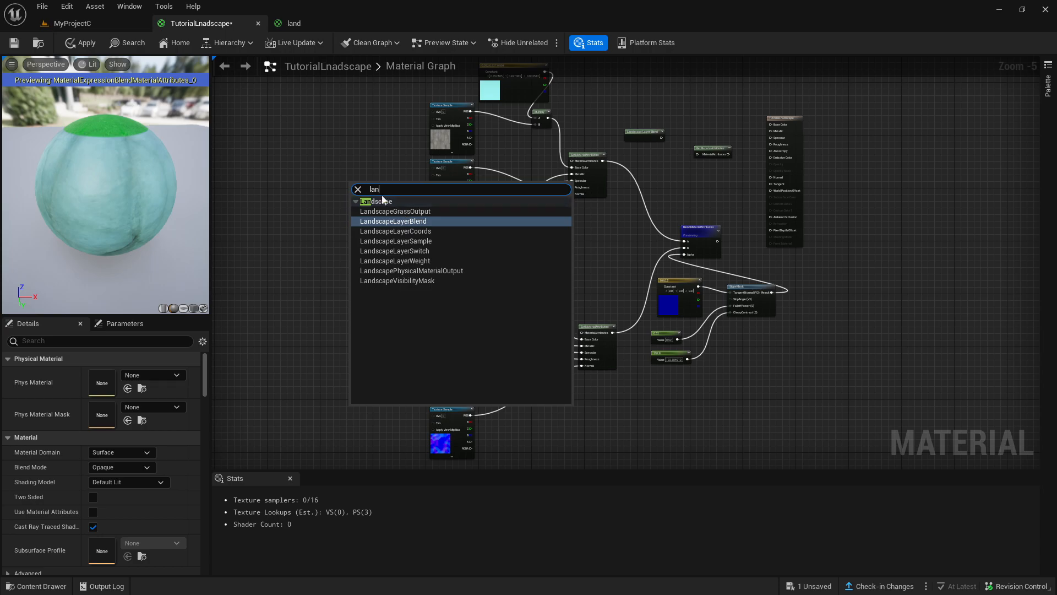
right_click(320, 174)
text(lan)
click(407, 226)
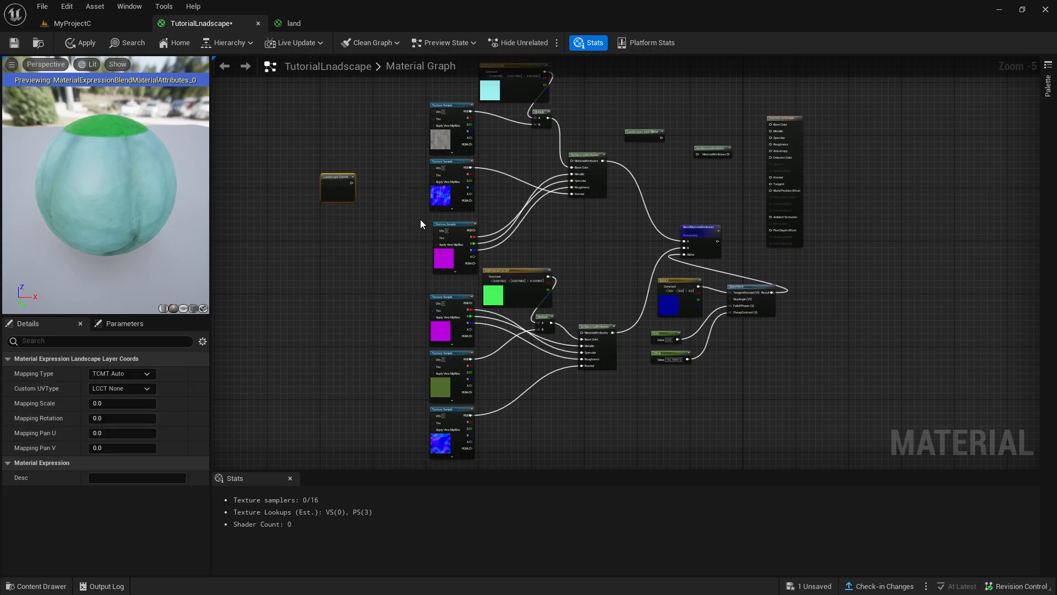
drag(337, 184, 366, 186)
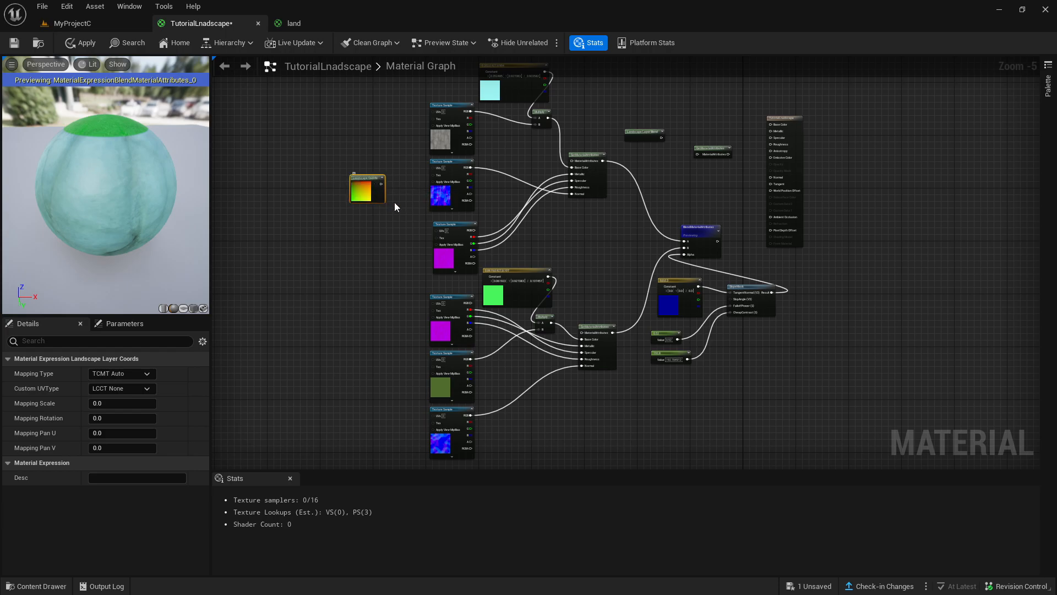
Step: Paste a second Landscape Coords node beside the grass texture samples and wire it to the UVs of all three
key(ctrl+v)
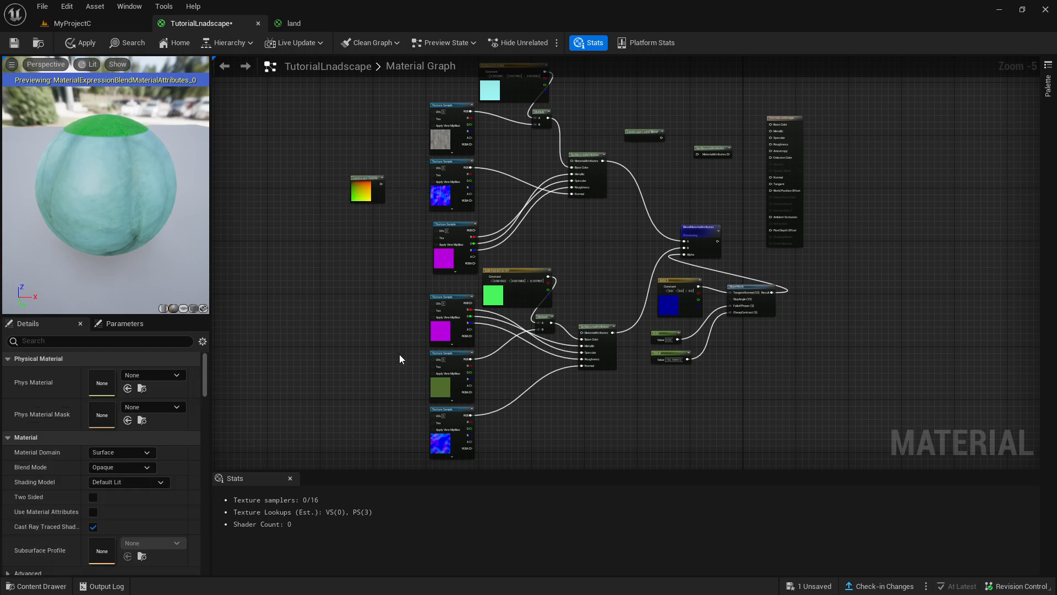
drag(408, 356, 465, 228)
scroll(411, 361, up, 4)
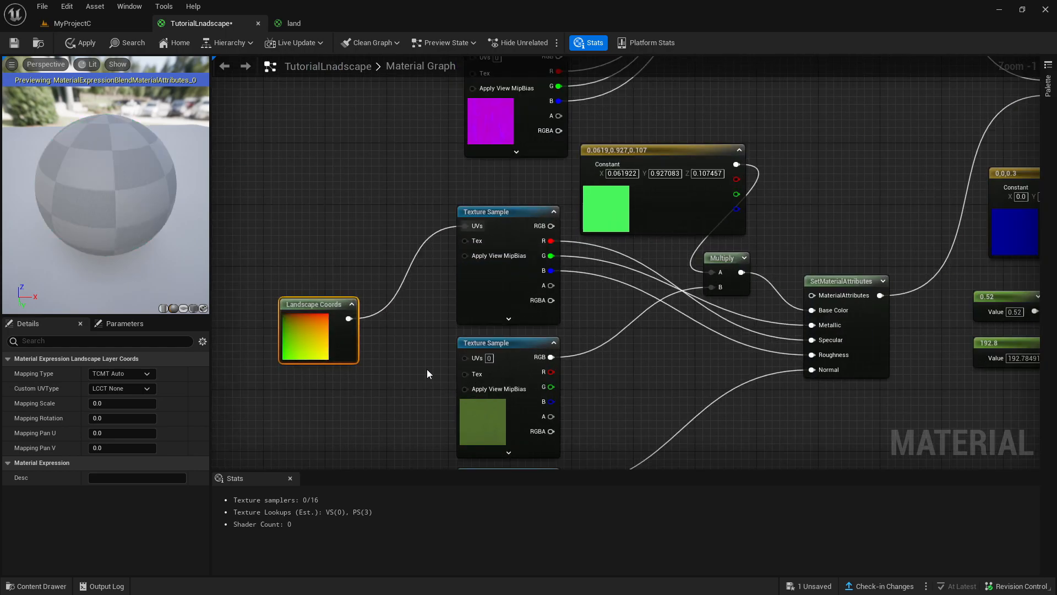
right_drag(427, 369, 387, 183)
drag(350, 175, 467, 214)
drag(350, 175, 463, 347)
right_drag(322, 293, 344, 411)
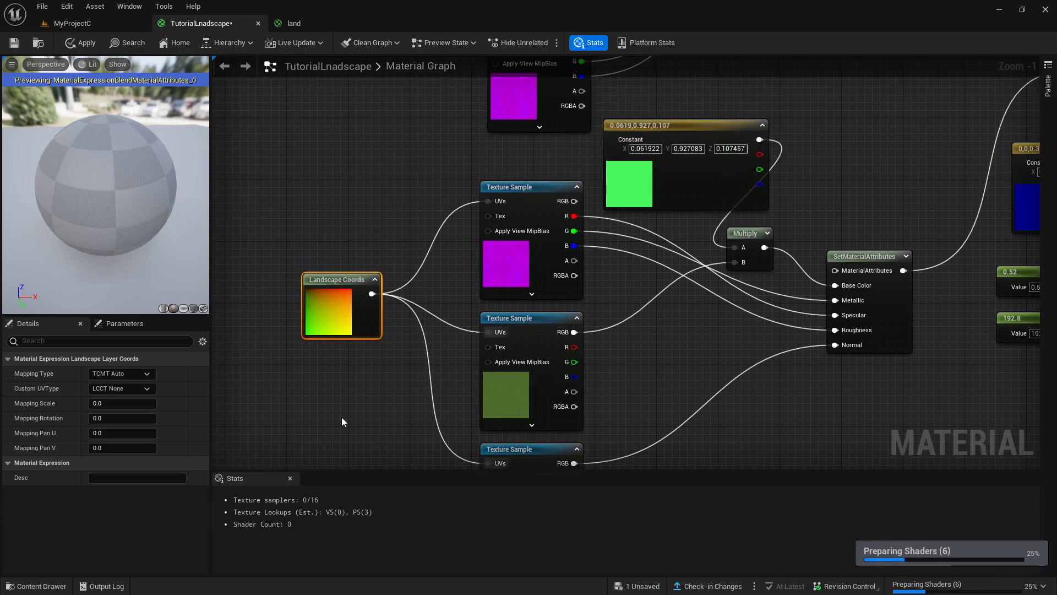
right_drag(446, 290, 445, 218)
right_drag(369, 84, 411, 381)
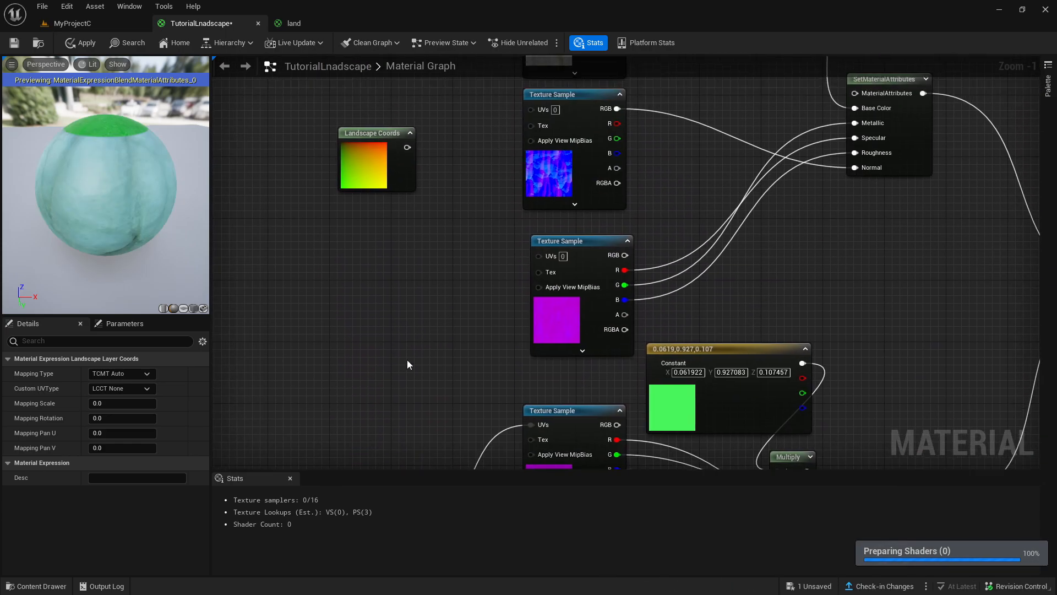
Step: Connect the rock Landscape Coords node to the UVs of all three rock texture samples
right_drag(420, 179, 418, 263)
drag(404, 232, 528, 157)
drag(405, 324, 527, 288)
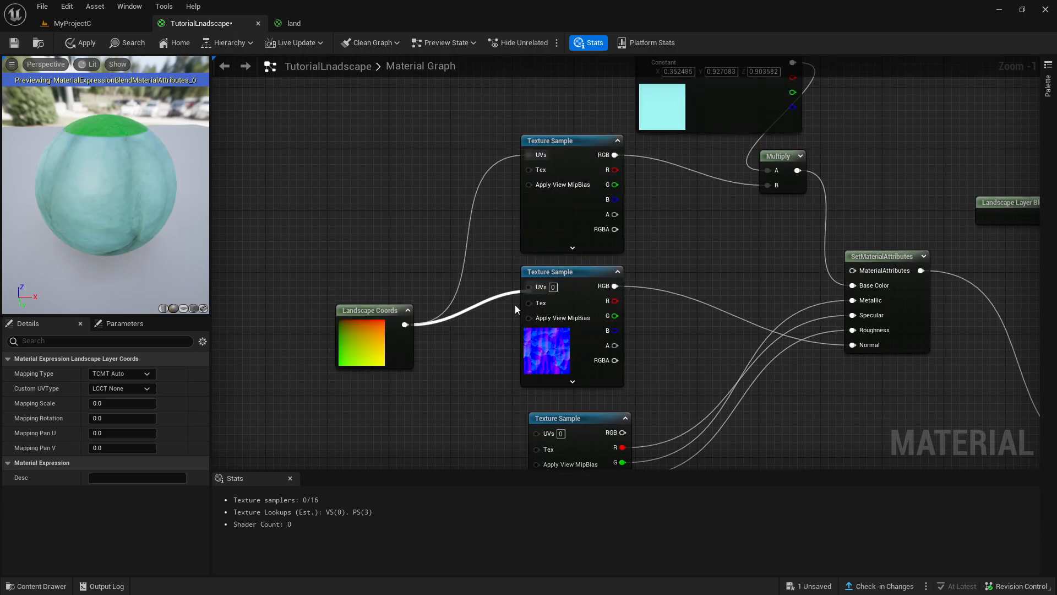
scroll(327, 262, down, 3)
click(352, 202)
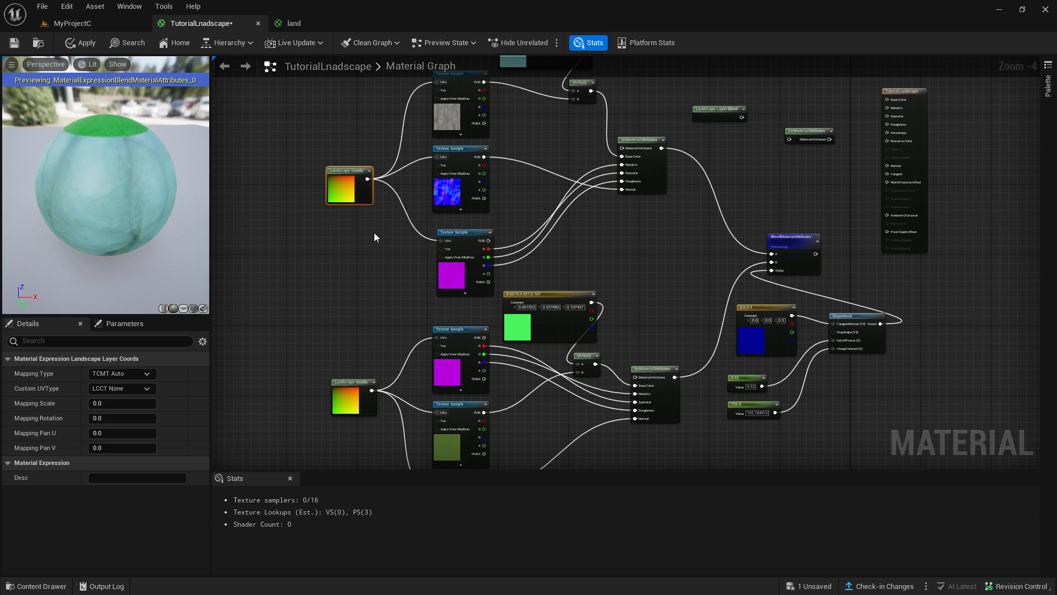
Step: Move the main material output node well away from the blend network to make room for more nodes
right_drag(375, 233, 339, 228)
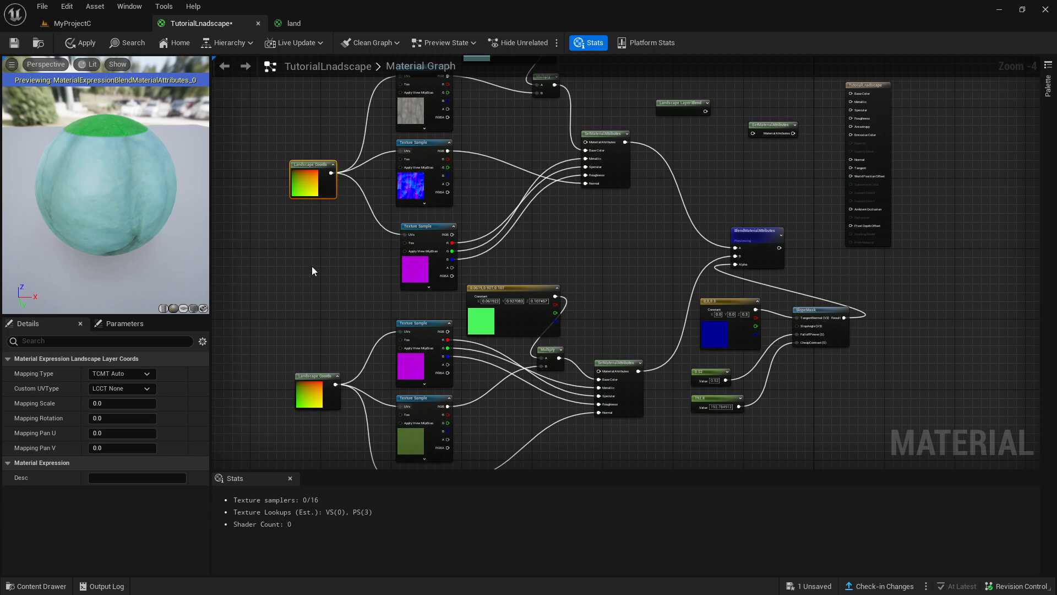
right_drag(312, 266, 239, 252)
mouse_move(558, 210)
right_down()
mouse_move(448, 217)
mouse_move(380, 208)
mouse_move(523, 234)
mouse_move(560, 225)
right_up()
scroll(523, 234, down, 1)
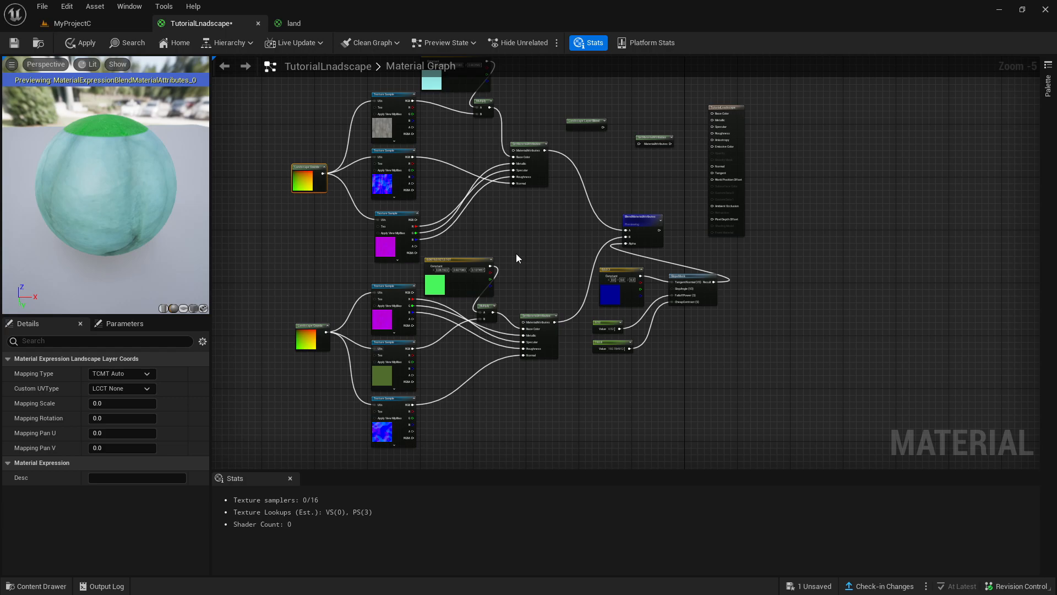
right_drag(529, 253, 489, 290)
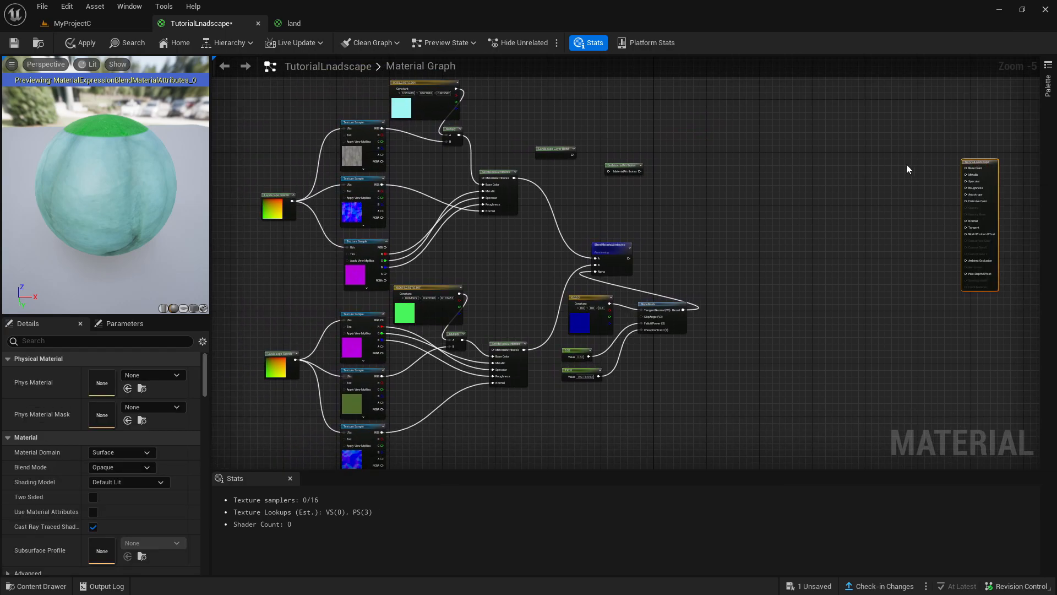
Step: Reposition the BlendMaterialAttributes node and place the Landscape Layer Blend node just after it
right_drag(799, 163, 613, 141)
scroll(526, 212, up, 4)
right_drag(381, 213, 485, 223)
drag(421, 242, 421, 157)
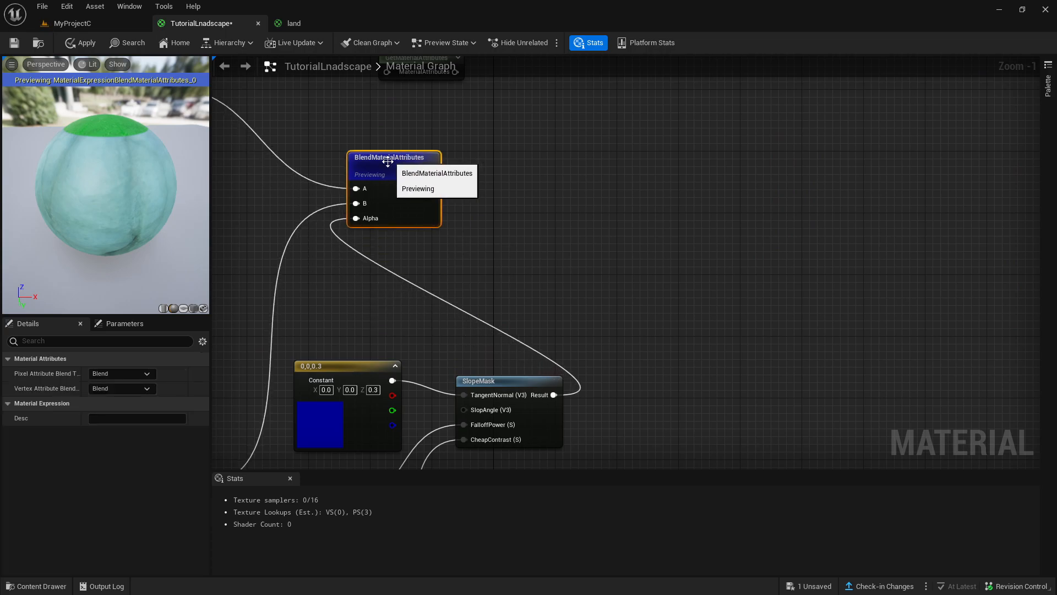
right_drag(510, 120, 569, 226)
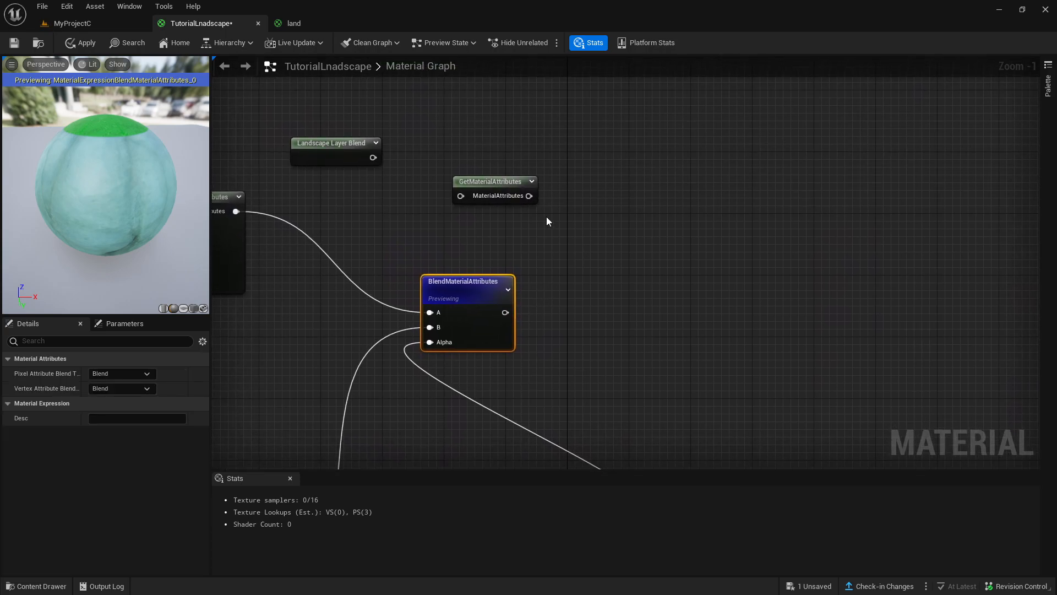
drag(358, 145, 616, 286)
right_drag(672, 218, 527, 124)
Step: Add a layer named BlueTintedGrass to the Landscape Layer Blend node and shift the node slightly further from the blend
right_click(460, 195)
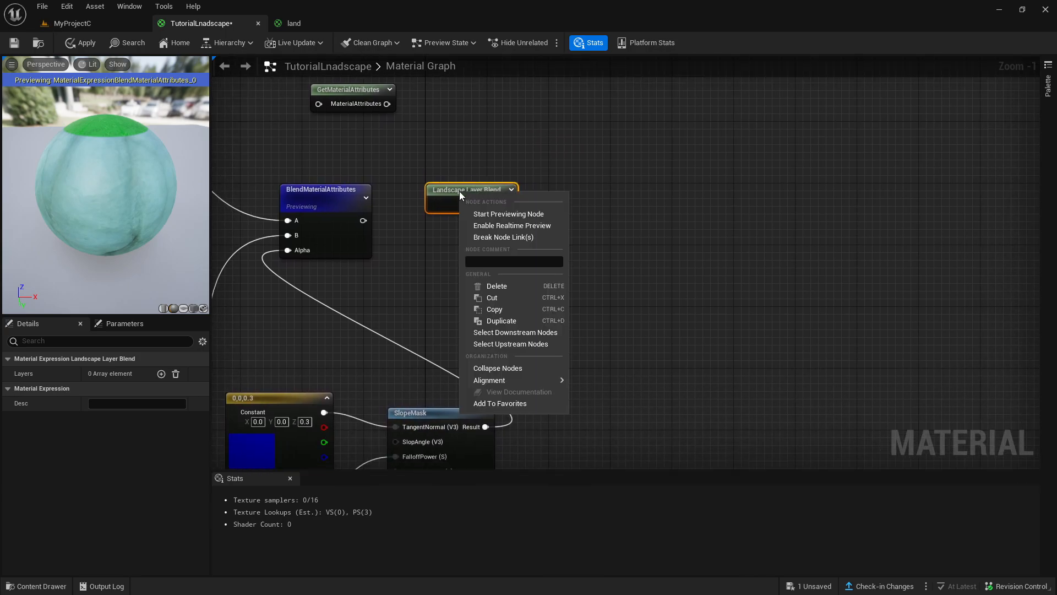
click(439, 185)
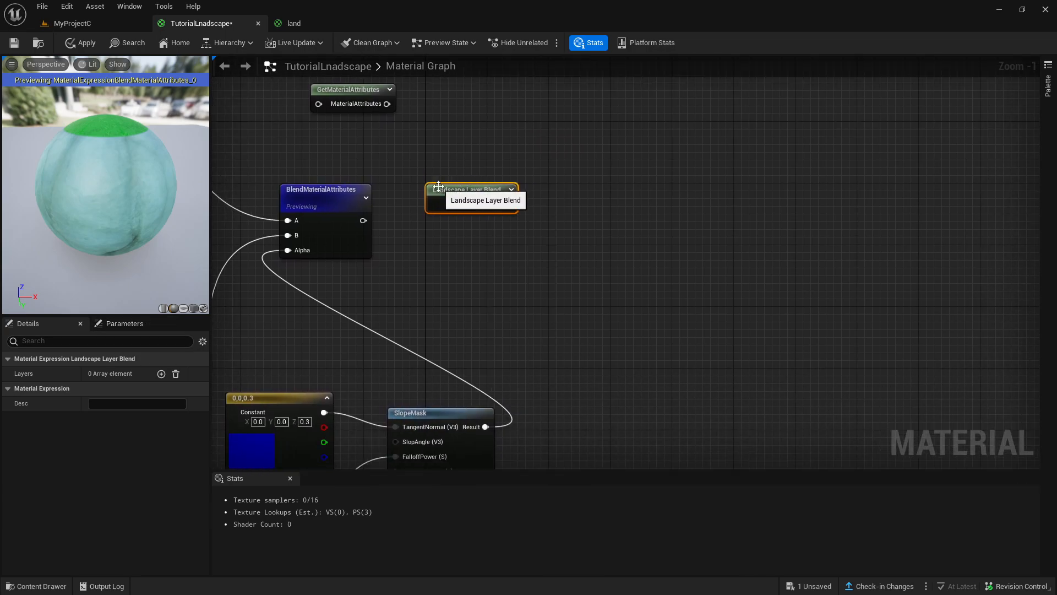
click(161, 374)
click(19, 389)
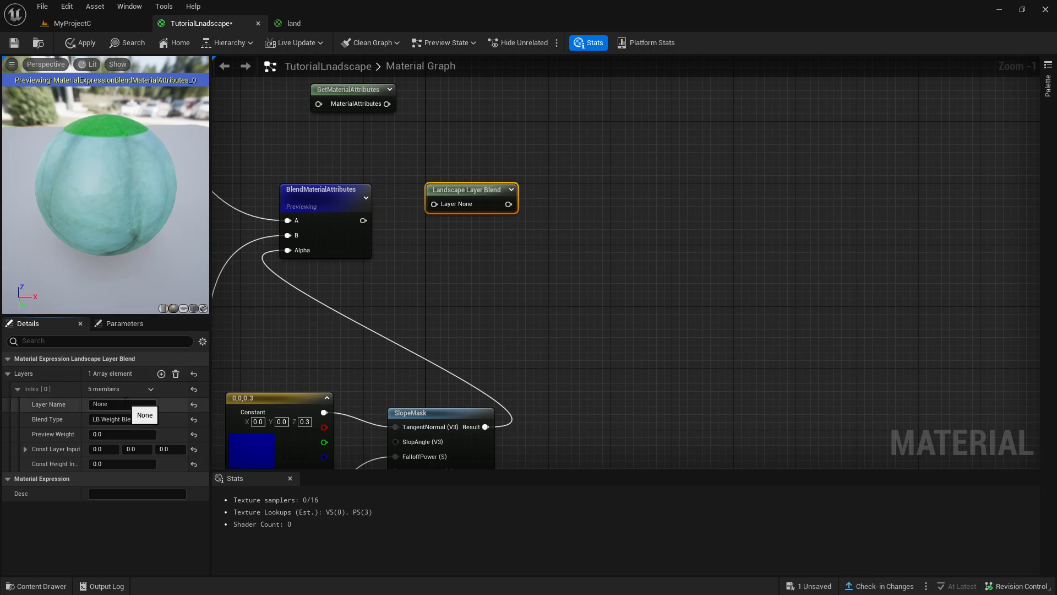
click(482, 221)
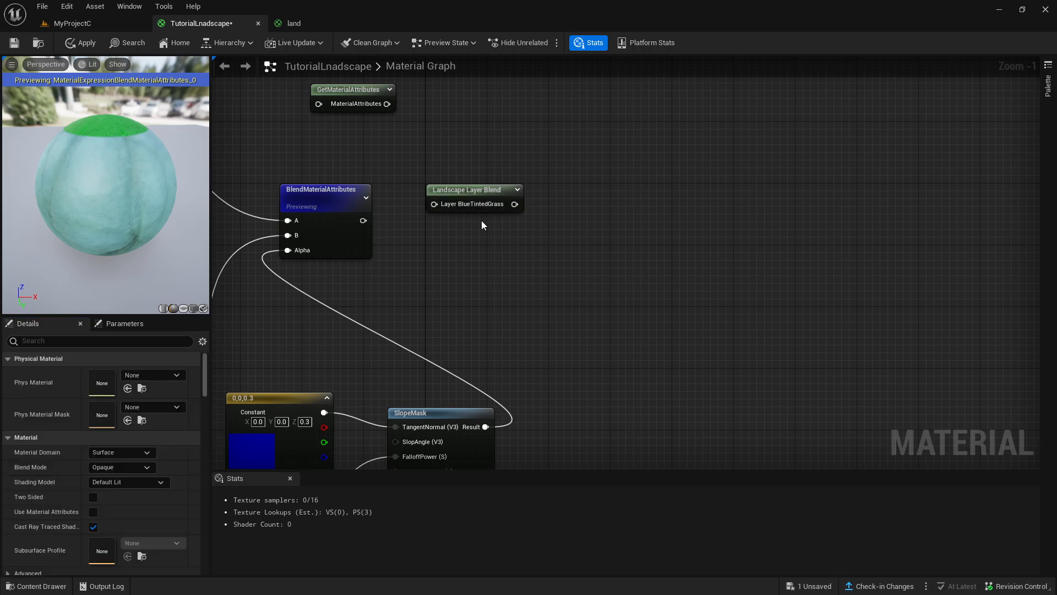
scroll(482, 220, up, 1)
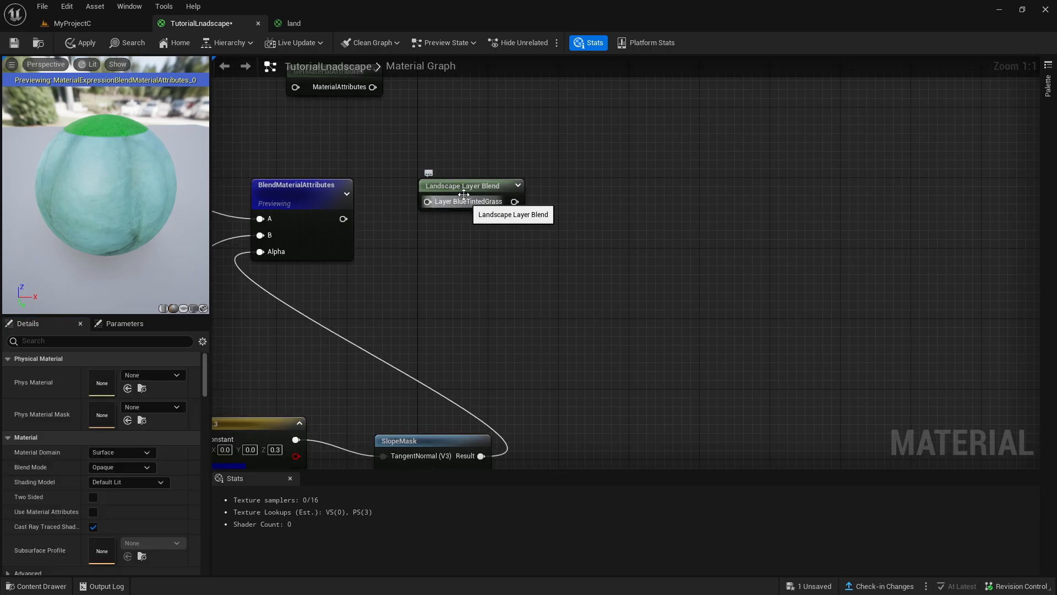
drag(455, 188, 507, 177)
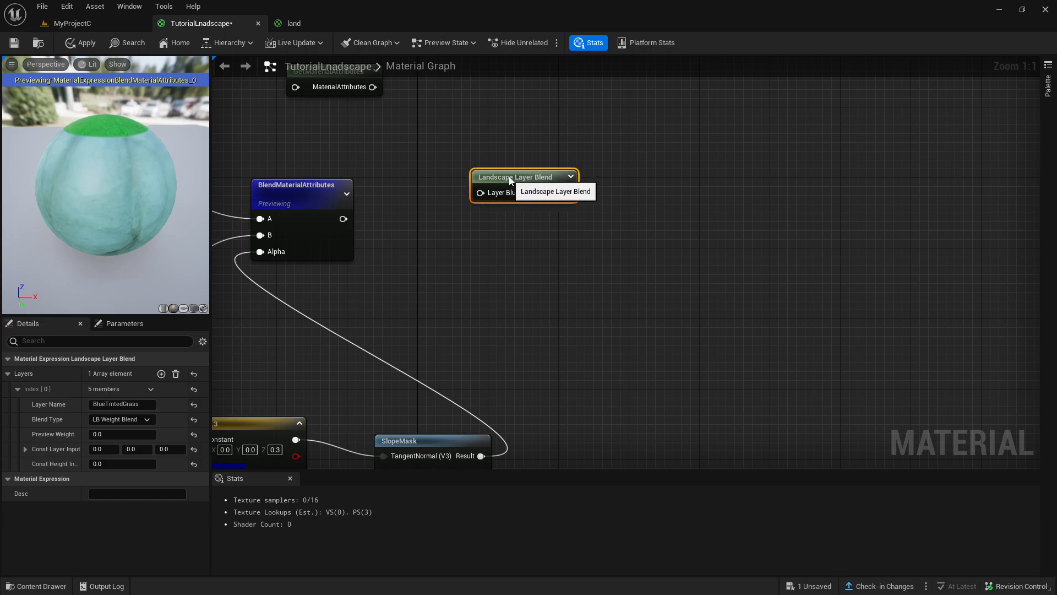
Step: Review the rock, grass and slope mask node groups that make up the blended material network
scroll(514, 206, down, 2)
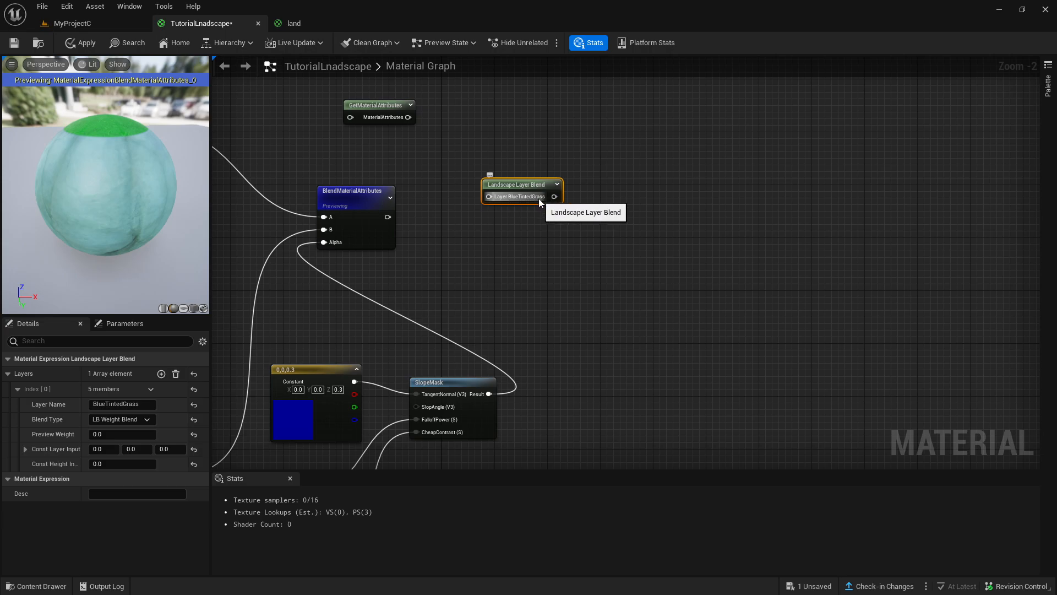
scroll(539, 203, down, 2)
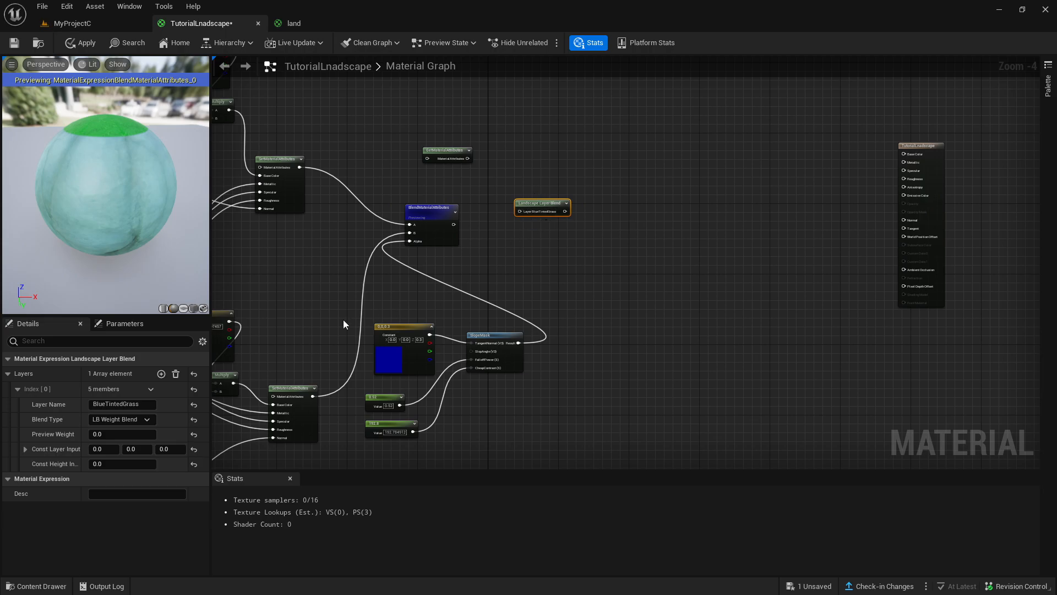
right_drag(373, 273, 508, 196)
scroll(446, 253, down, 1)
scroll(446, 253, down, 2)
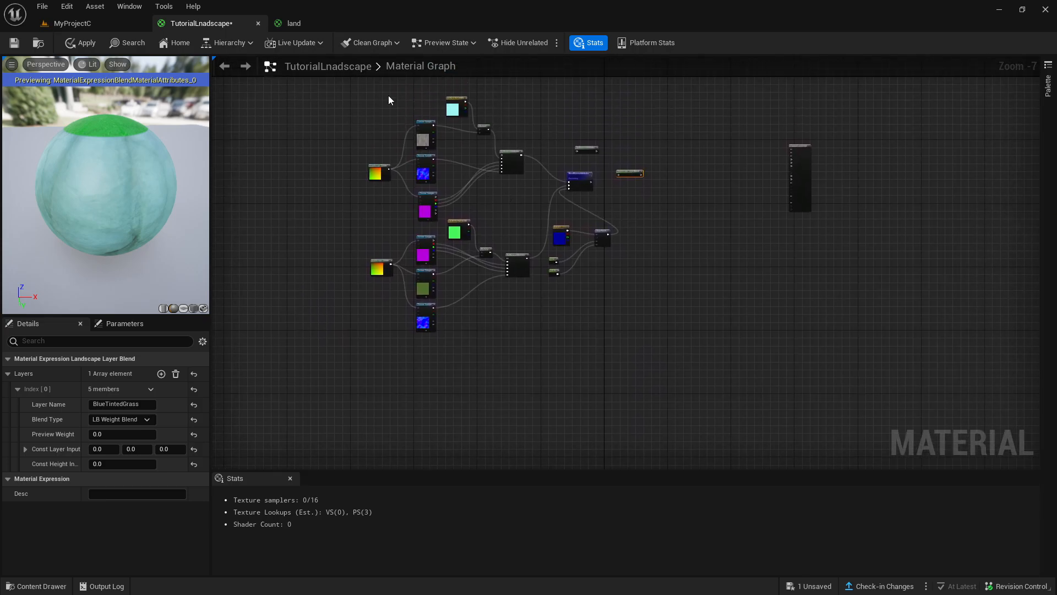
drag(520, 185, 527, 213)
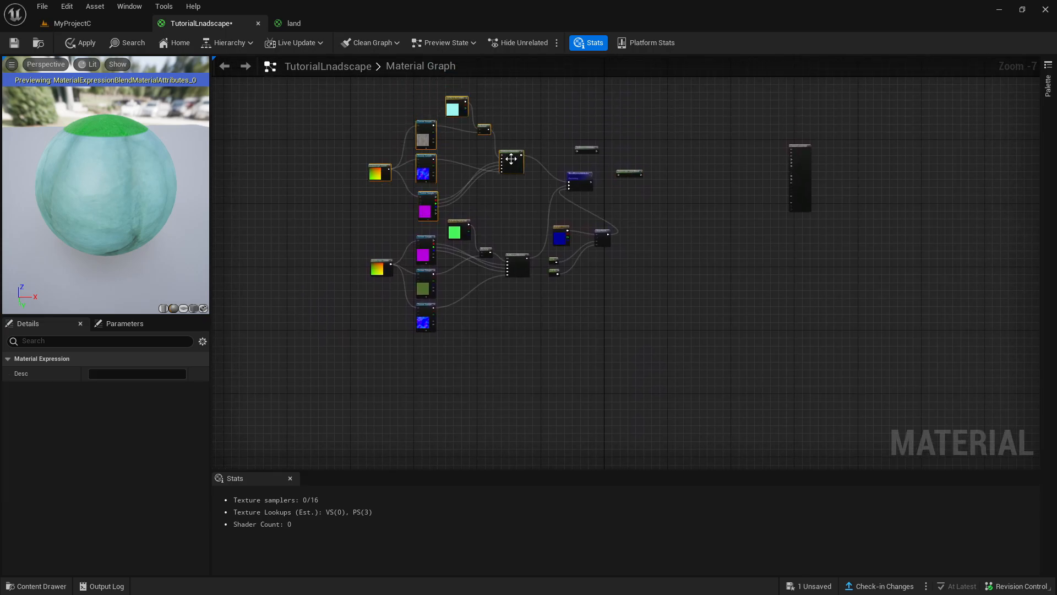
scroll(507, 210, up, 5)
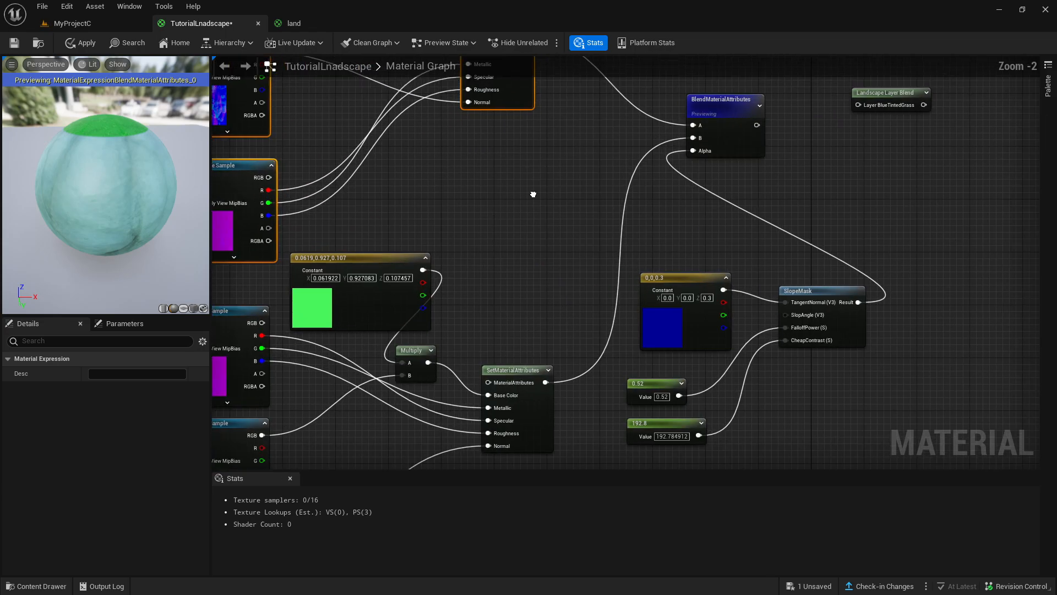
scroll(476, 157, down, 4)
click(316, 196)
scroll(357, 192, up, 2)
scroll(355, 199, down, 3)
right_drag(339, 114, 356, 197)
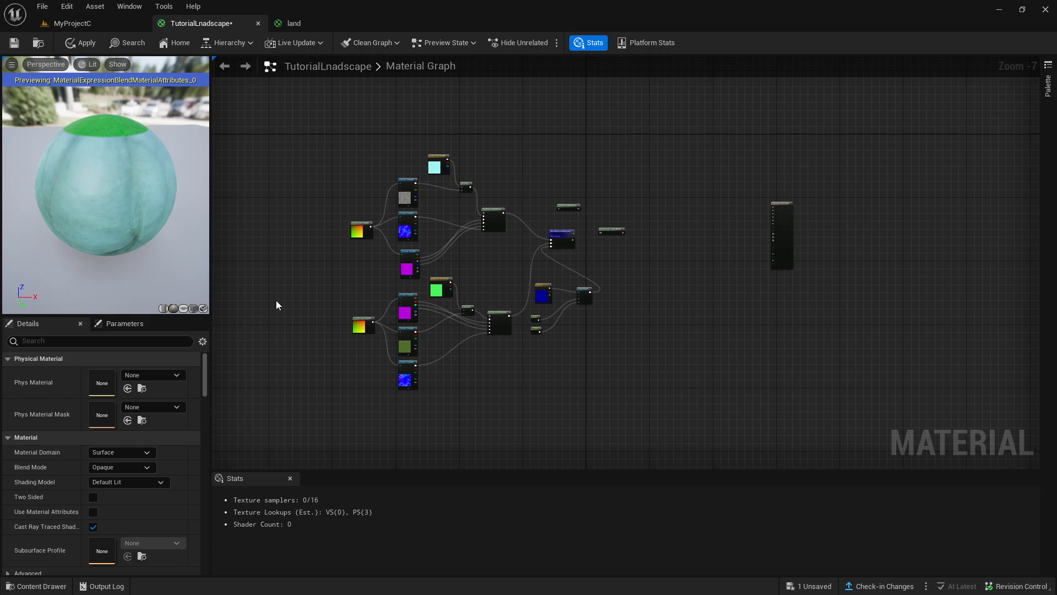
Step: Move the GetMaterialAttributes node aside and paste a copy of the whole rock-and-grass blend network below the original
drag(509, 318, 505, 269)
drag(567, 207, 626, 189)
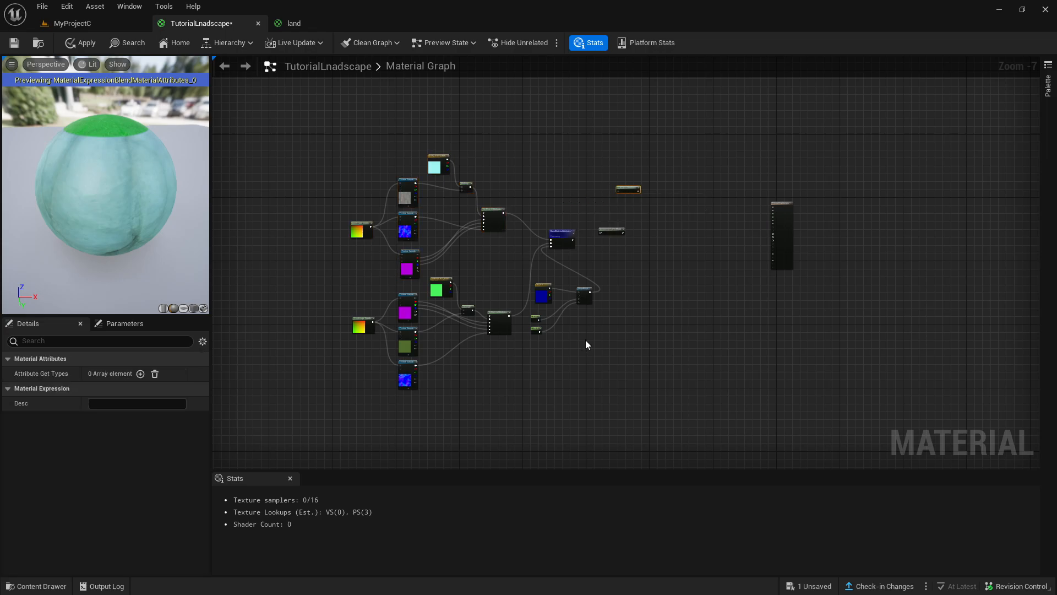
drag(586, 386, 332, 144)
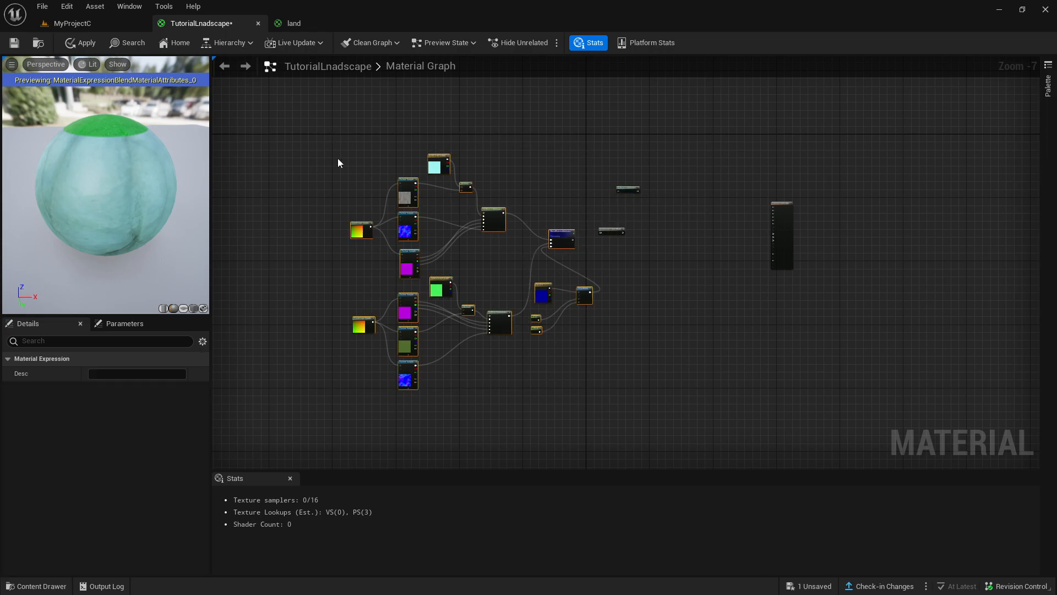
drag(495, 405, 500, 265)
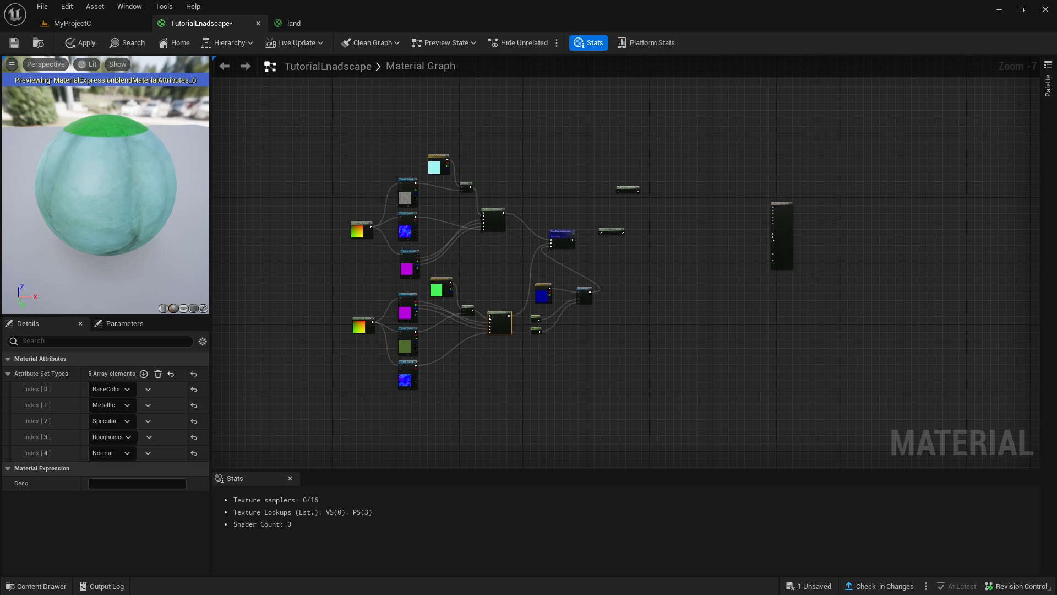
right_drag(520, 385, 525, 136)
click(434, 264)
right_drag(436, 279, 436, 202)
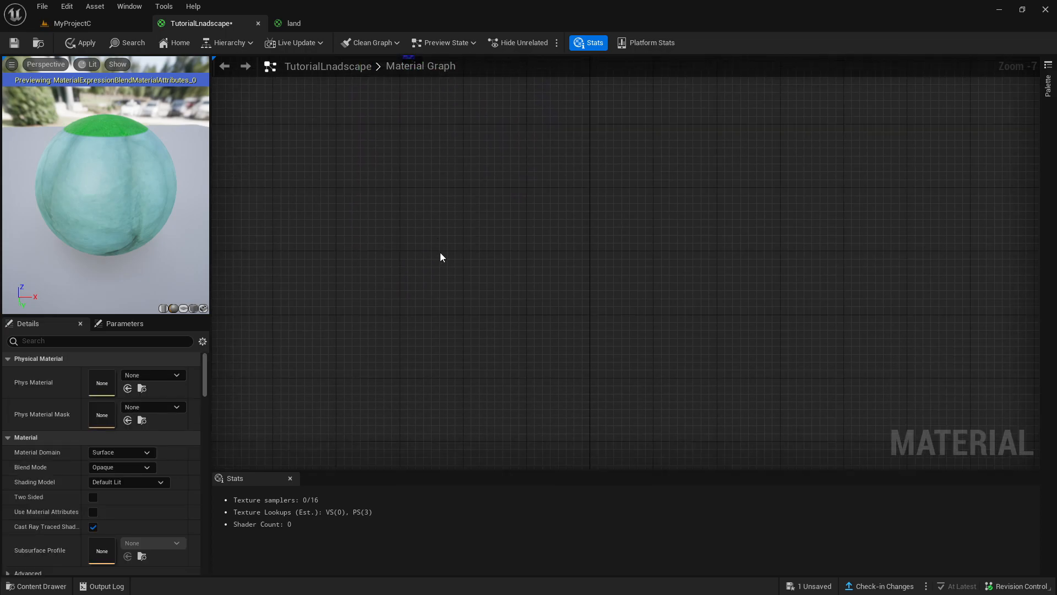
key(ctrl+v)
Step: Move the Landscape Layer Blend node down between the original network and its copy
right_drag(513, 137, 540, 253)
scroll(509, 154, up, 4)
right_drag(540, 121, 579, 83)
drag(490, 102, 518, 454)
scroll(520, 453, down, 3)
right_drag(519, 454, 632, 184)
right_drag(564, 313, 509, 254)
drag(573, 117, 591, 170)
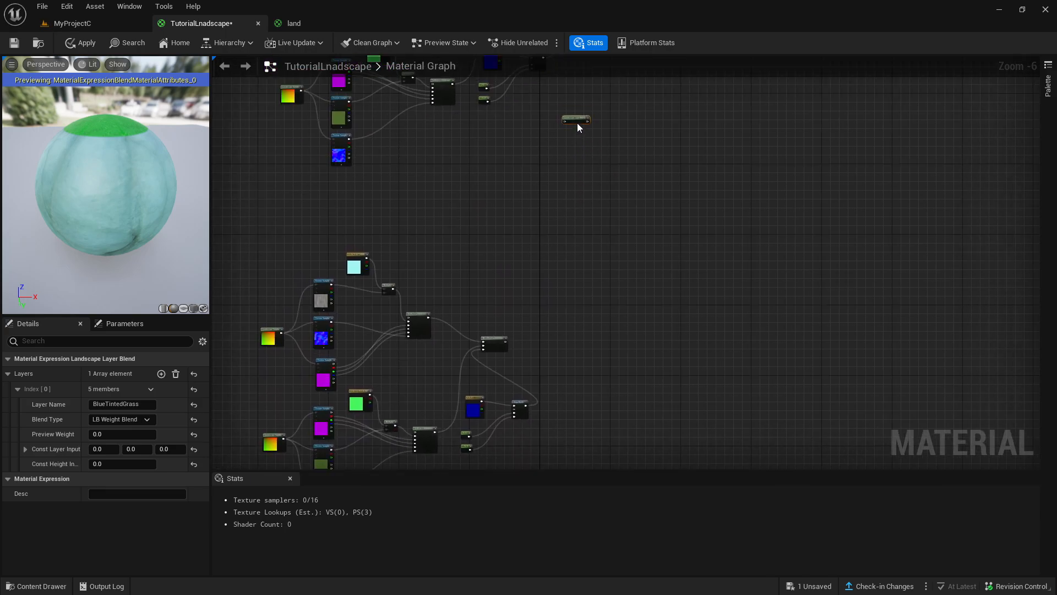
drag(578, 118, 613, 206)
Step: Add a second layer named RedGrass to the Landscape Layer Blend node
scroll(615, 240, up, 5)
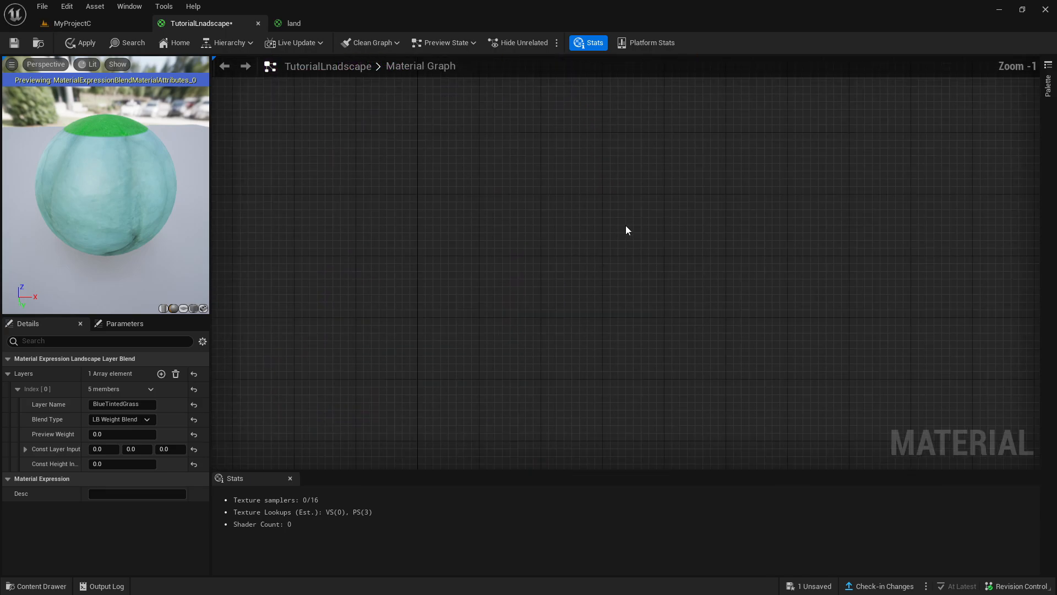
right_drag(602, 199, 490, 313)
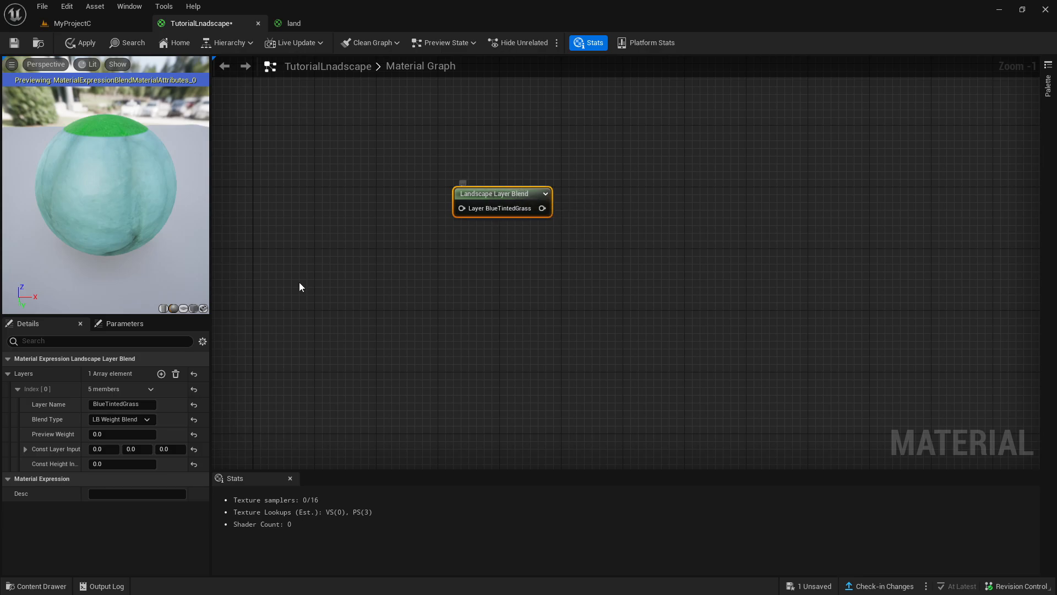
click(18, 388)
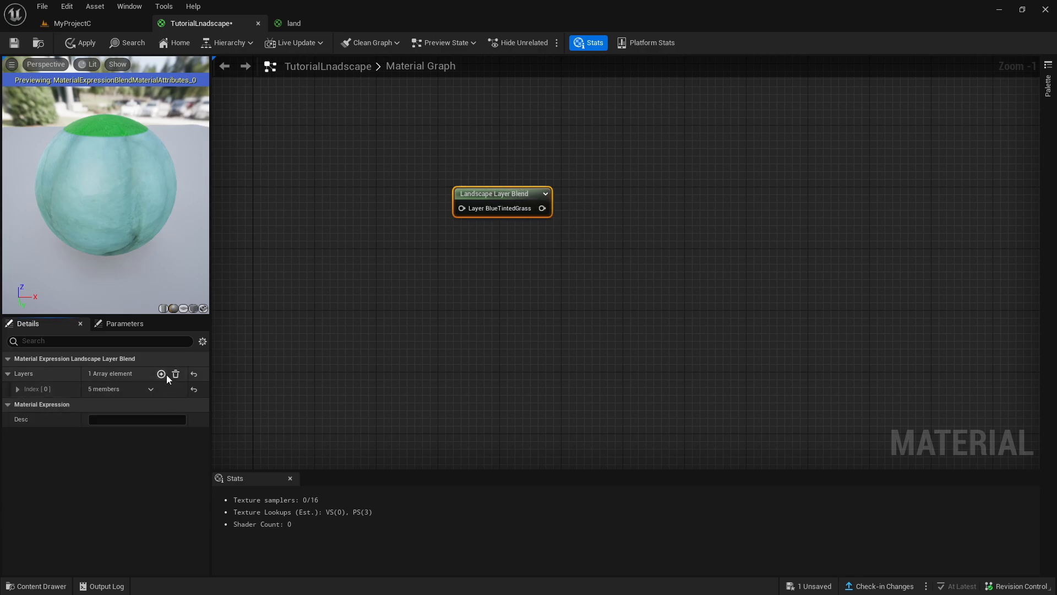
click(161, 374)
click(18, 405)
click(121, 420)
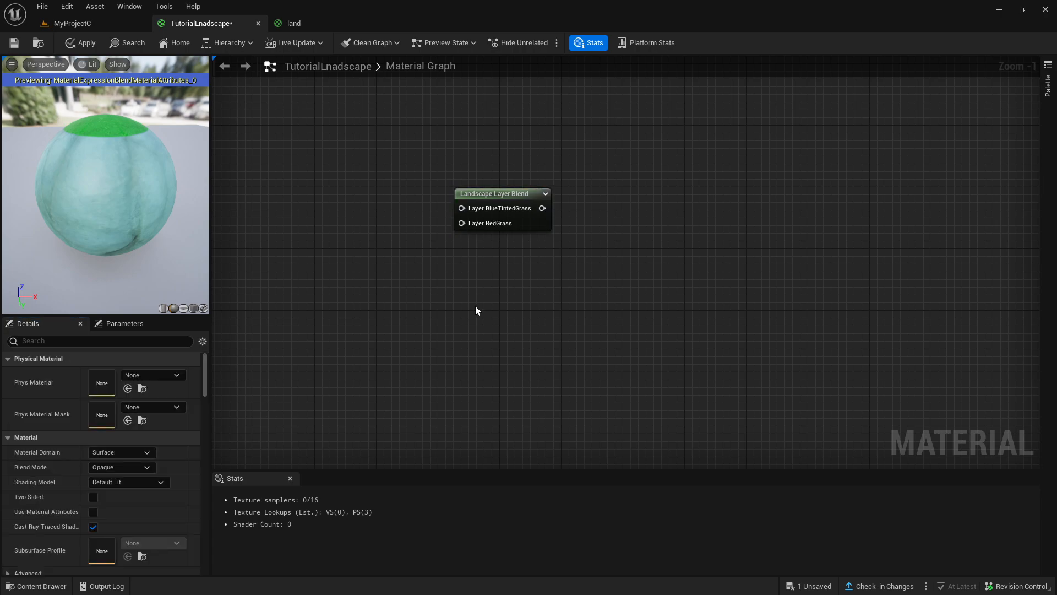
scroll(475, 306, down, 1)
scroll(489, 254, up, 1)
Step: Change the rock tint constant in the copied network to red with values 0.927083, 0.009454, 0.027899
right_drag(394, 373, 559, 232)
scroll(556, 235, down, 4)
right_drag(450, 319, 526, 236)
right_drag(316, 119, 430, 301)
scroll(491, 135, down, 1)
right_drag(417, 388, 456, 170)
scroll(444, 232, up, 1)
scroll(444, 233, up, 1)
right_drag(400, 196, 351, 326)
click(484, 159)
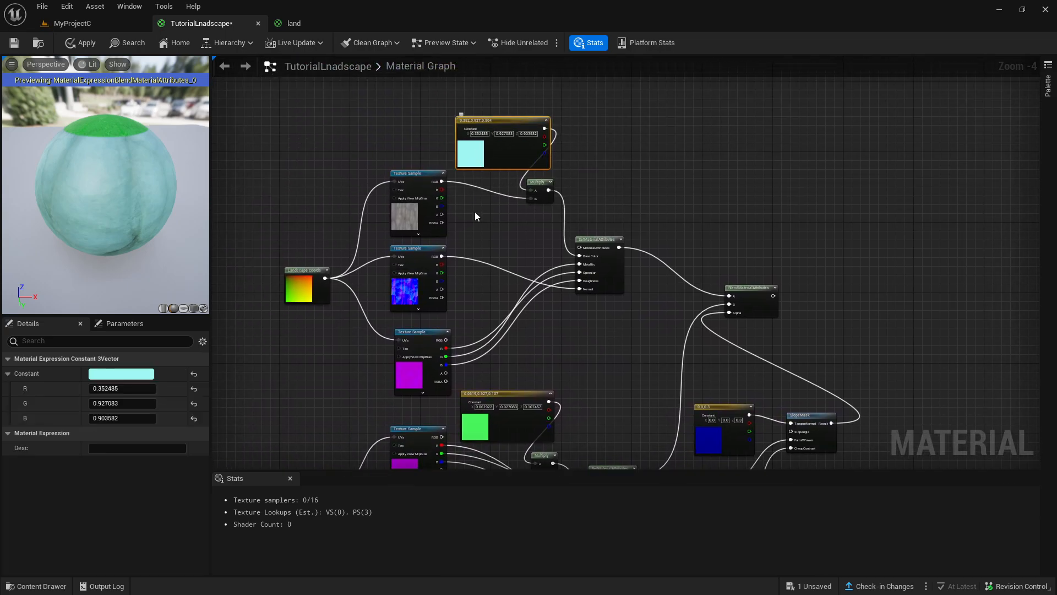
click(118, 376)
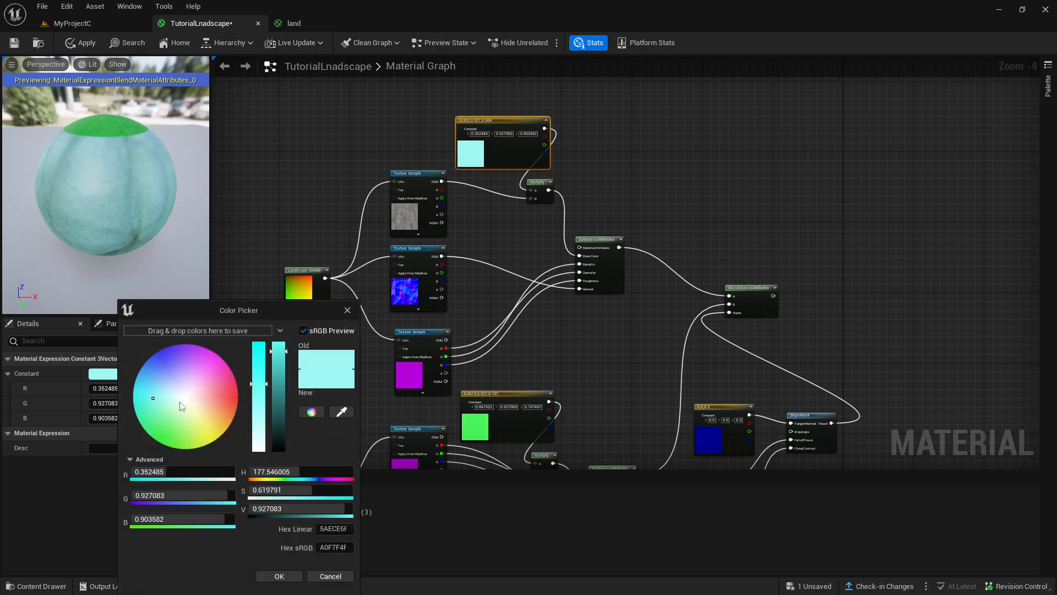
drag(181, 406, 238, 396)
click(287, 574)
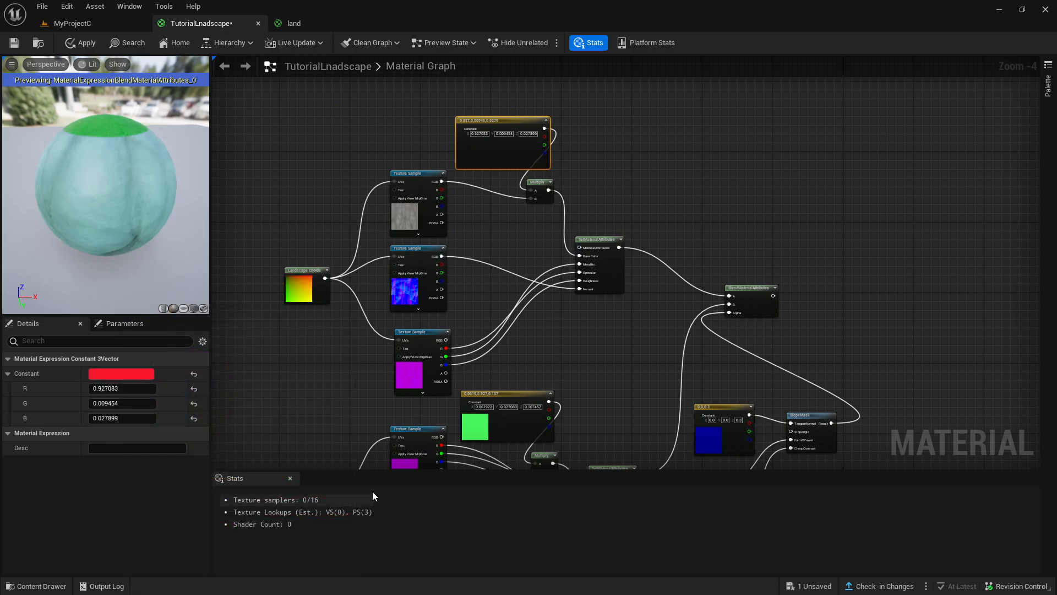
Step: Review the whole copied rock-and-grass network around its red rock tint constant
right_drag(490, 229, 425, 219)
scroll(424, 220, down, 1)
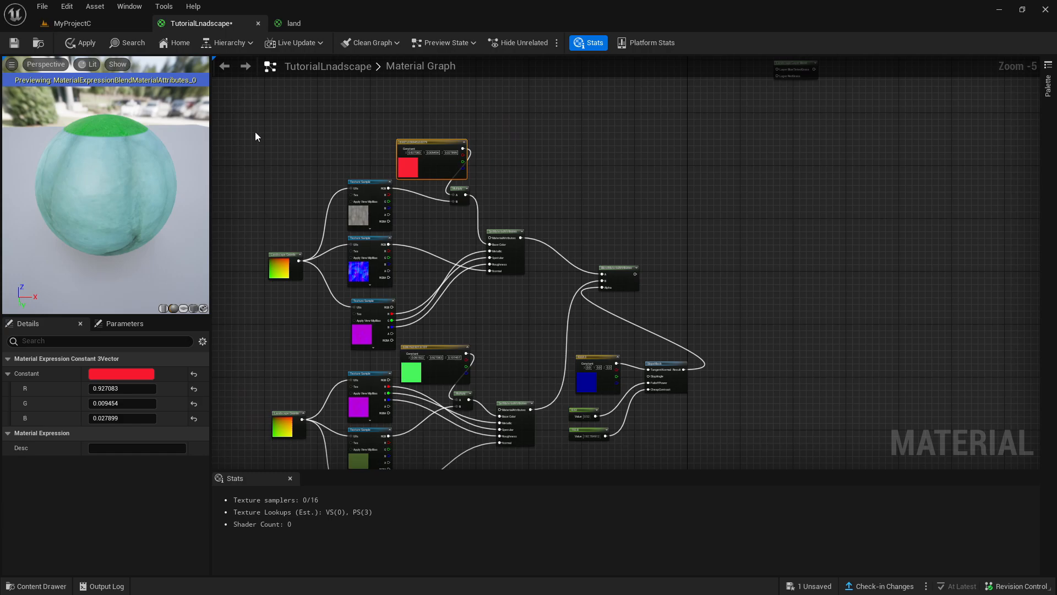
right_drag(256, 137, 524, 338)
scroll(420, 188, down, 2)
drag(635, 355, 692, 392)
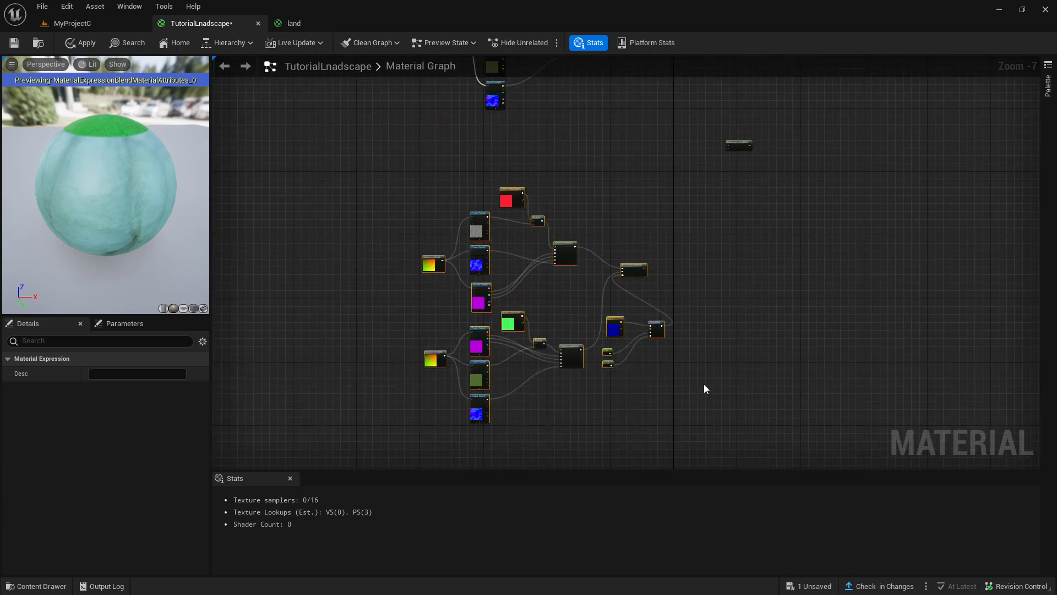
click(719, 341)
scroll(725, 308, up, 2)
right_drag(725, 309, 708, 252)
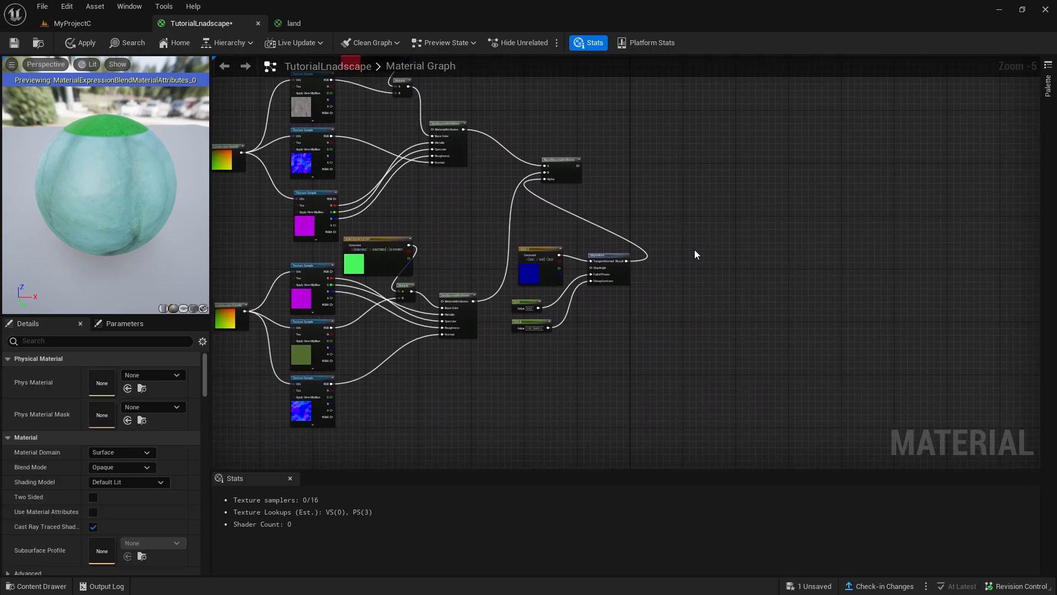
Step: Start previewing the copied network's BlendMaterialAttributes node and orbit the preview sphere to check the red rock and grass
click(562, 160)
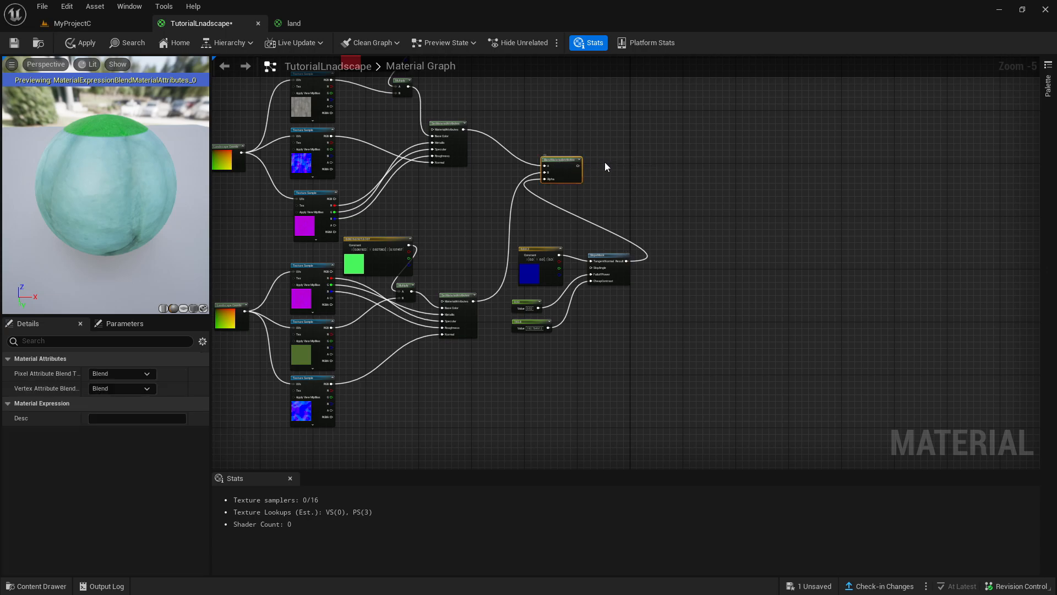
scroll(606, 164, up, 3)
right_click(506, 197)
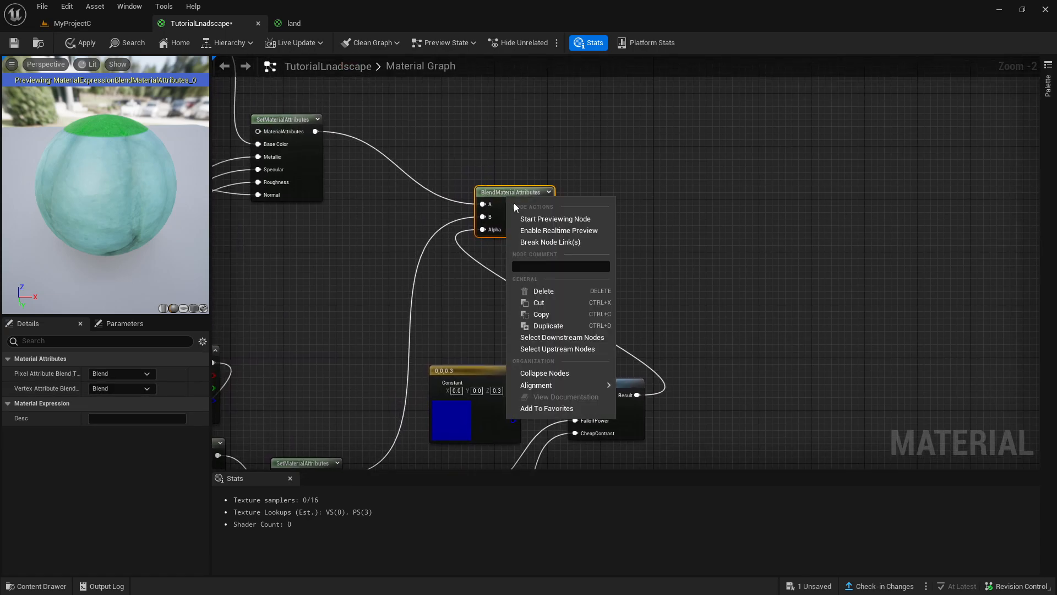
click(555, 219)
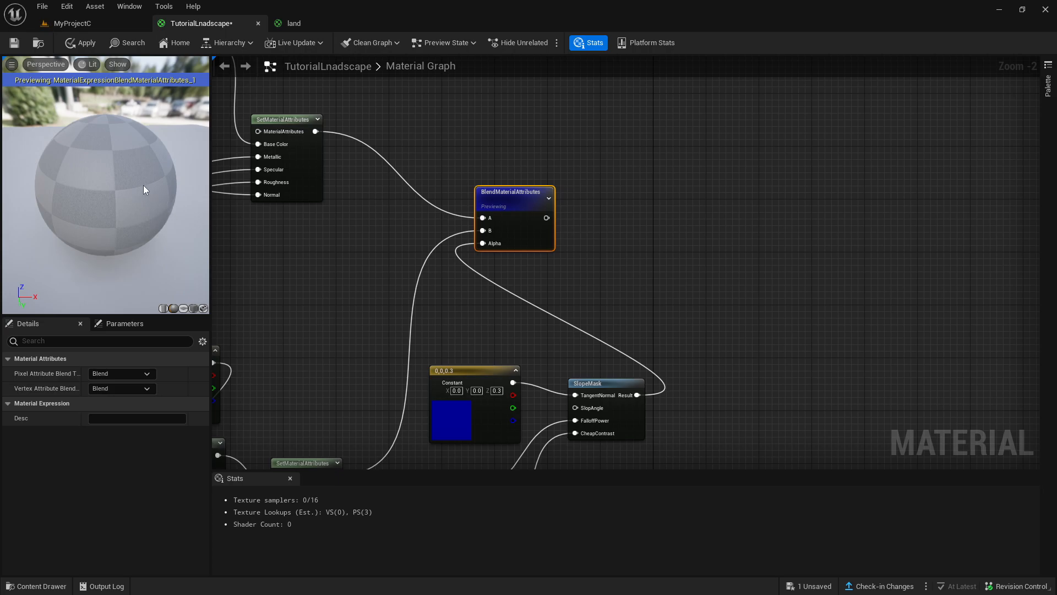
drag(108, 160, 144, 186)
scroll(231, 330, down, 2)
right_drag(220, 342, 500, 233)
right_drag(503, 196, 464, 347)
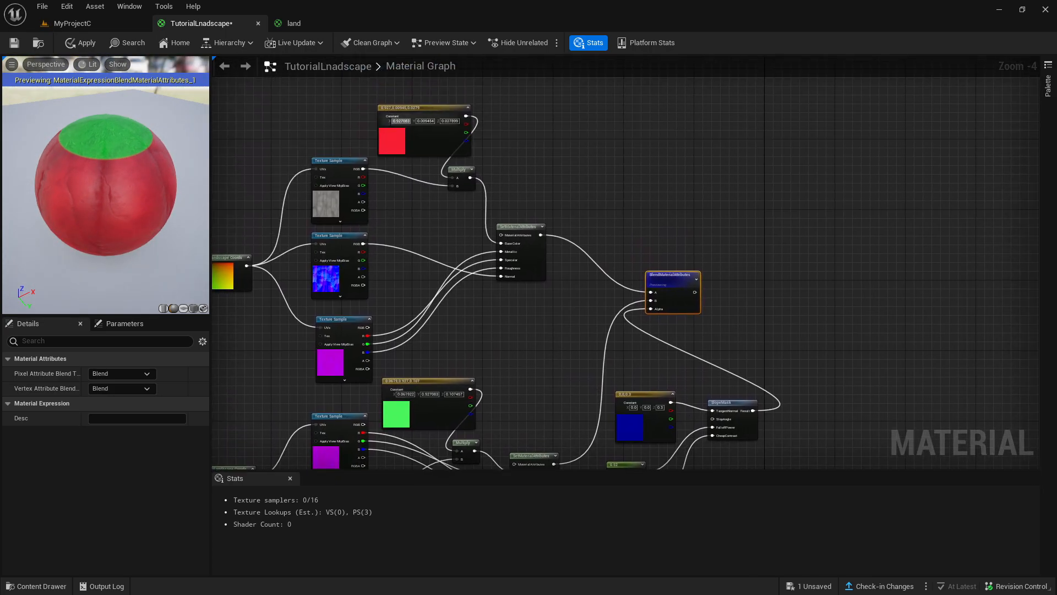
Step: Examine the copied network's green grass tint constant and the FalloffPower and CheapContrast values feeding its SlopeMask
right_drag(413, 274, 424, 118)
click(433, 262)
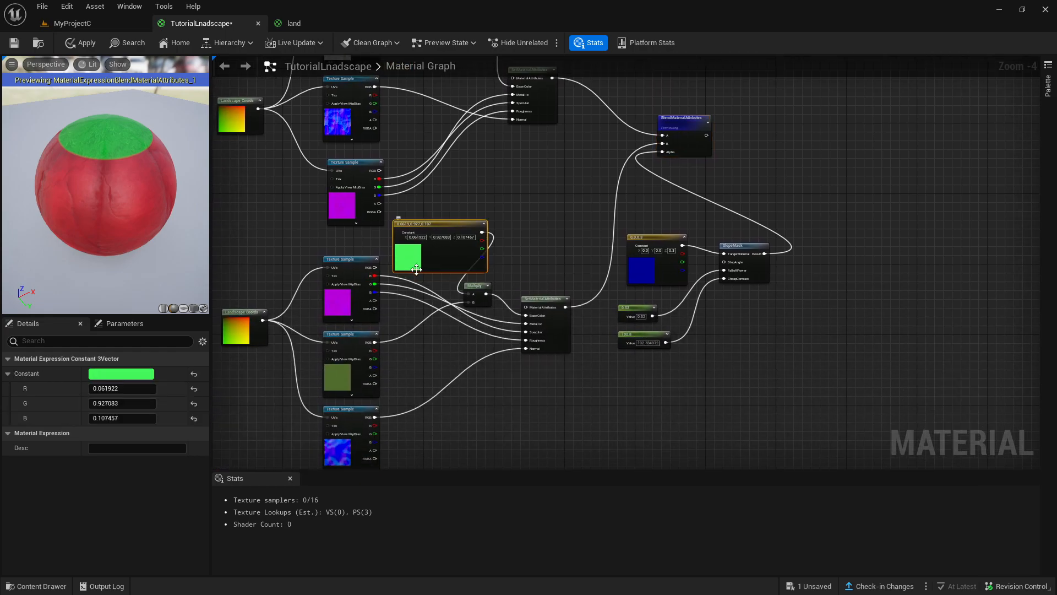
right_drag(507, 199, 528, 157)
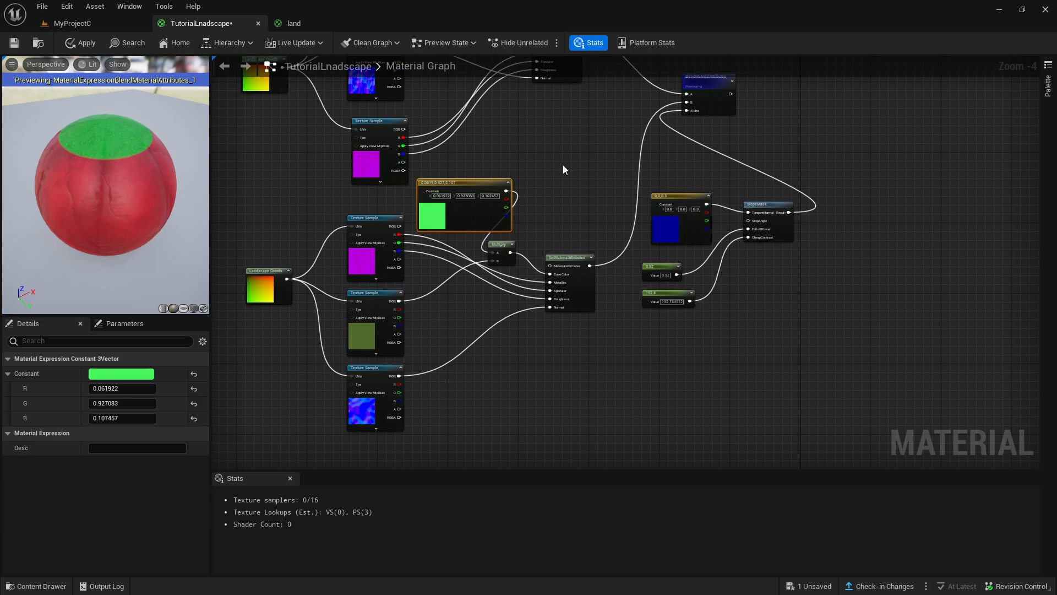
scroll(436, 242, up, 1)
right_drag(462, 147, 301, 95)
right_drag(531, 293, 391, 133)
scroll(474, 286, up, 3)
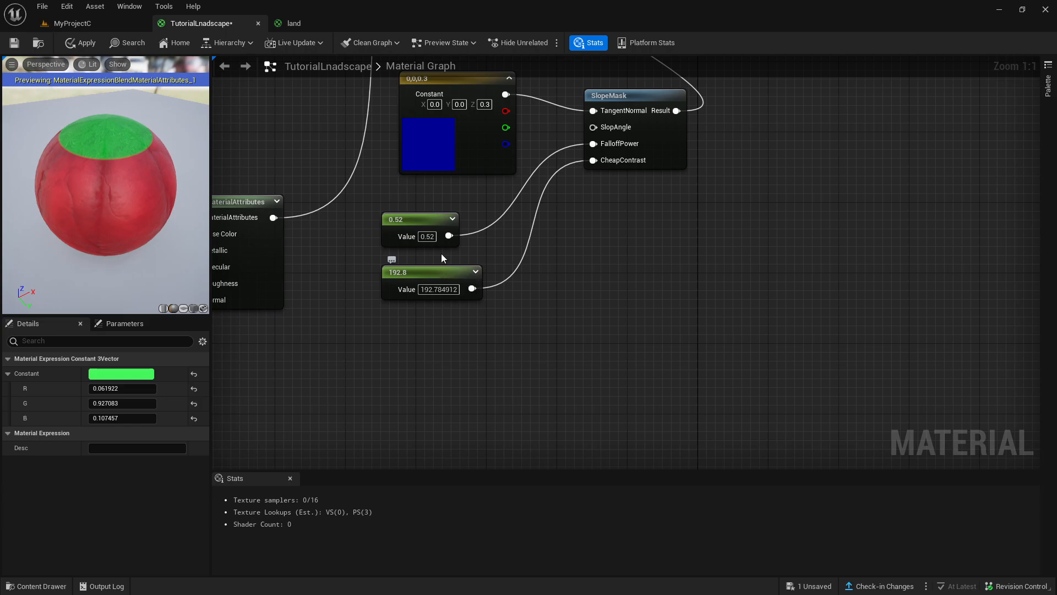
right_drag(447, 216, 420, 248)
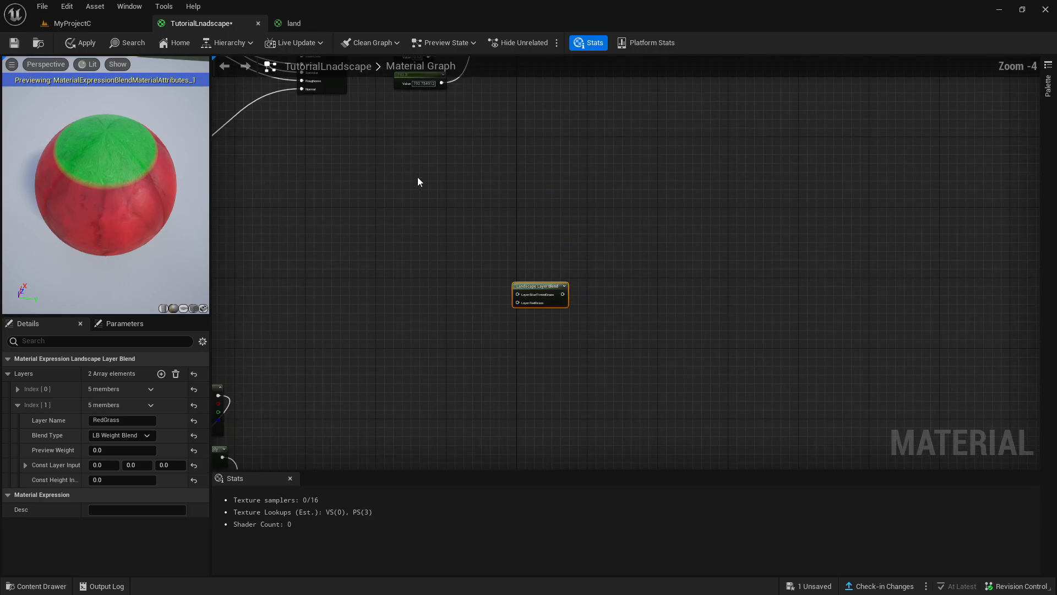
Step: Connect the original network's BlendMaterialAttributes output to the BlueTintedGrass layer of the Landscape Layer Blend node
right_drag(417, 177, 432, 290)
scroll(530, 189, down, 1)
right_drag(531, 189, 446, 363)
scroll(466, 230, up, 3)
scroll(470, 230, up, 1)
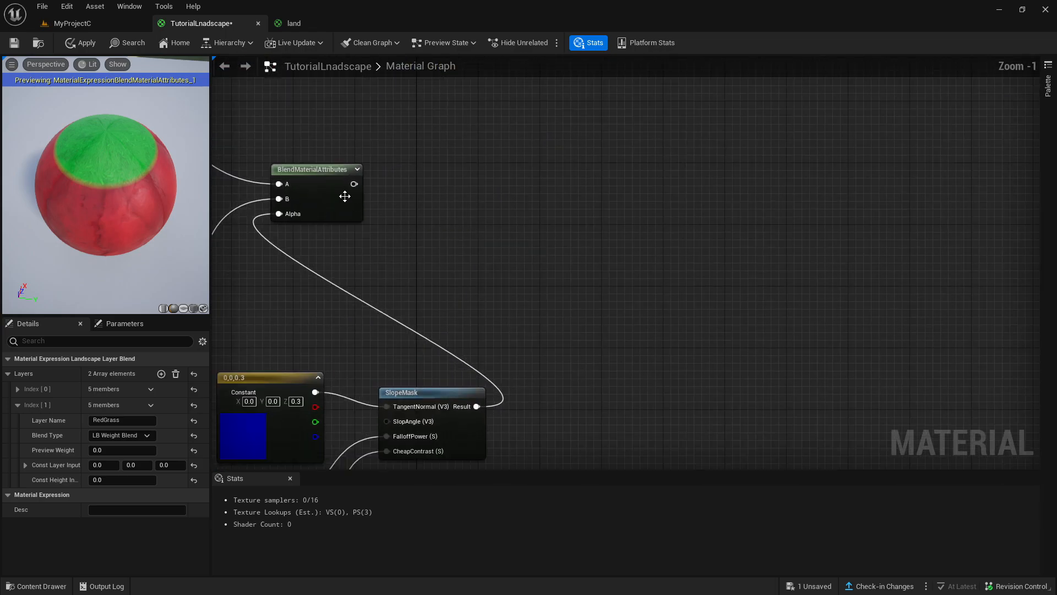
drag(354, 184, 417, 125)
right_drag(359, 182, 464, 407)
right_drag(464, 182, 404, 366)
right_drag(410, 177, 425, 290)
right_drag(452, 108, 424, 383)
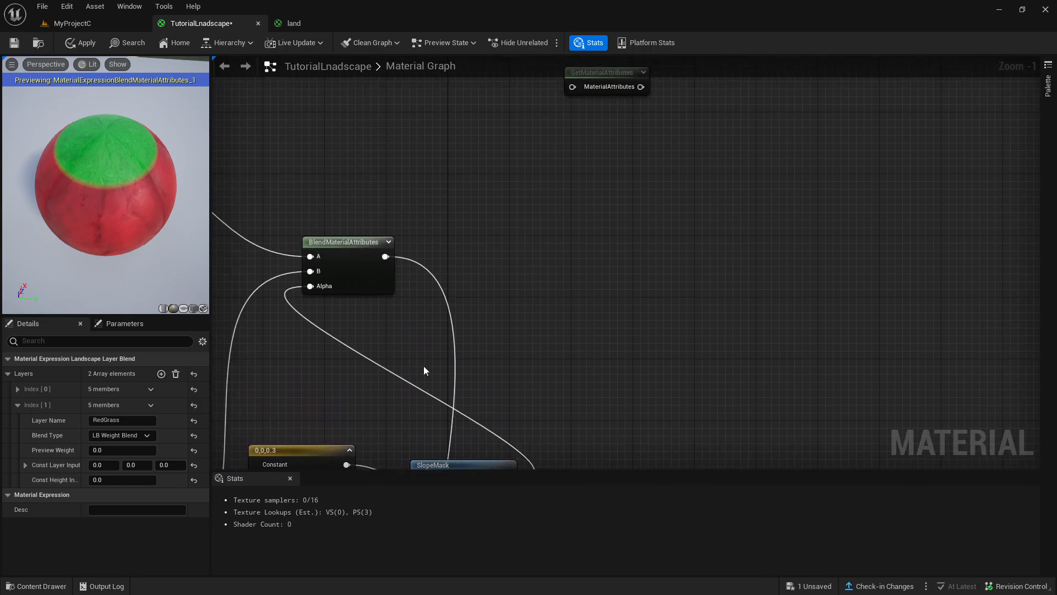
scroll(396, 327, down, 1)
scroll(396, 327, down, 1)
right_drag(516, 346, 537, 105)
right_drag(589, 327, 589, 88)
right_drag(588, 301, 594, 151)
scroll(484, 270, up, 2)
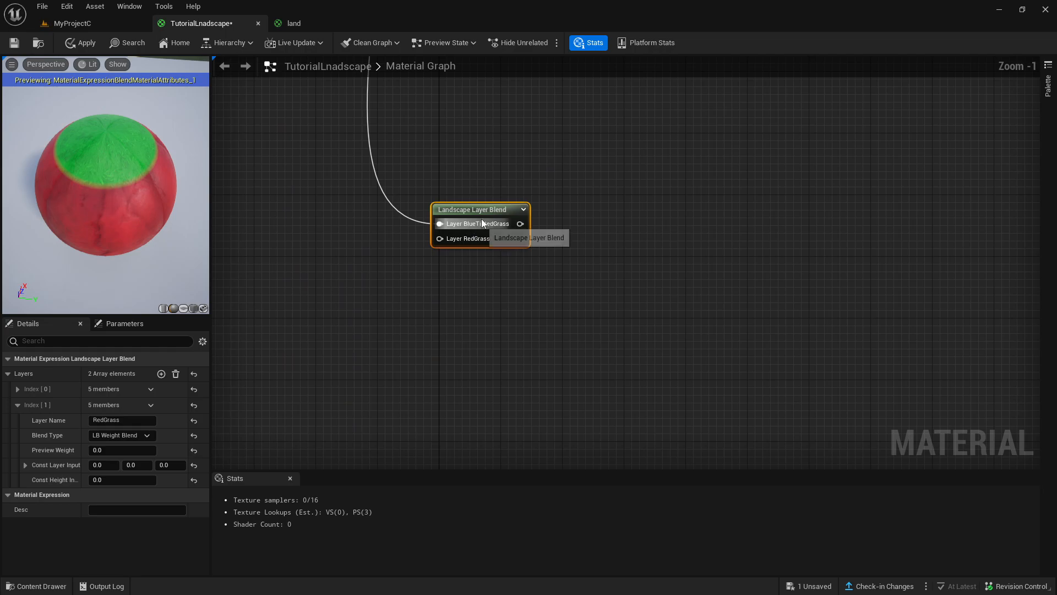
Step: Connect the copied network's BlendMaterialAttributes output to the RedGrass layer of the Landscape Layer Blend node
scroll(464, 361, down, 4)
right_drag(450, 365, 507, 152)
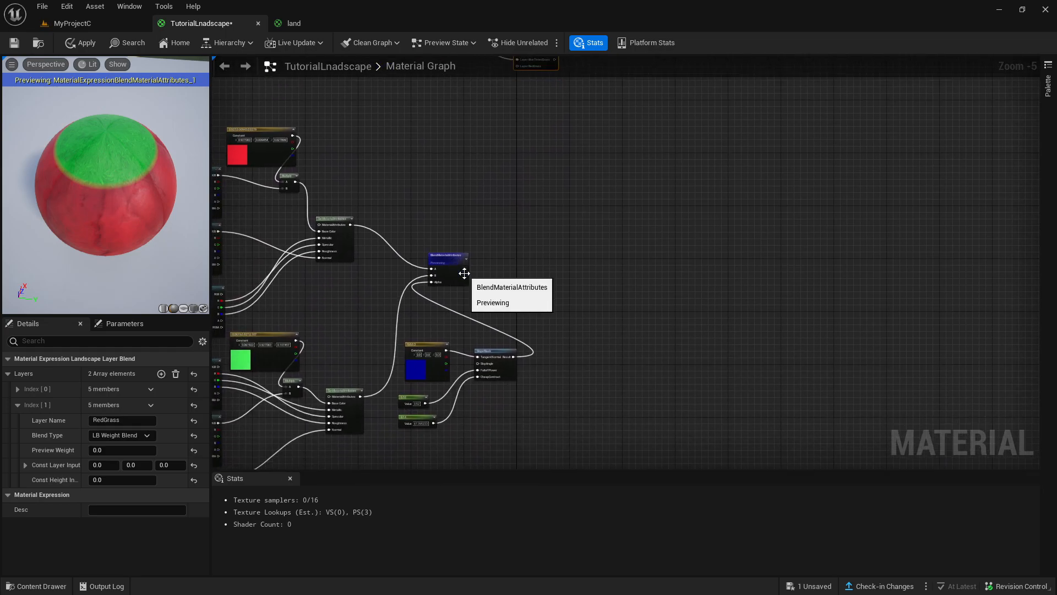
drag(464, 270, 519, 100)
scroll(573, 182, up, 3)
Step: Move the GetMaterialAttributes node and the main TutorialLnadscape material node beside the Landscape Layer Blend node
right_drag(536, 163, 490, 379)
scroll(460, 257, down, 2)
scroll(469, 249, up, 3)
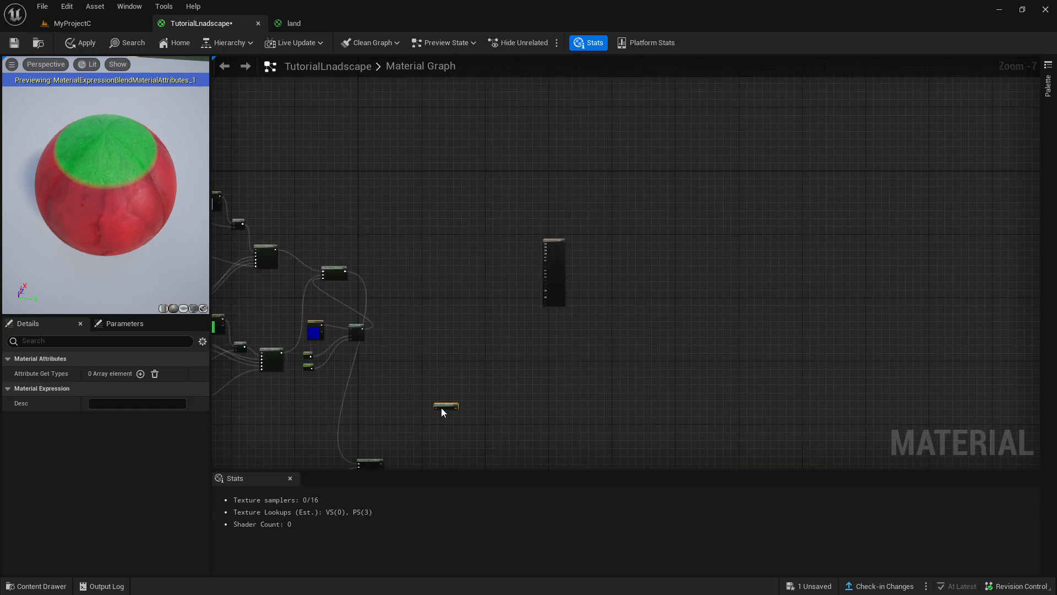
scroll(461, 337, up, 5)
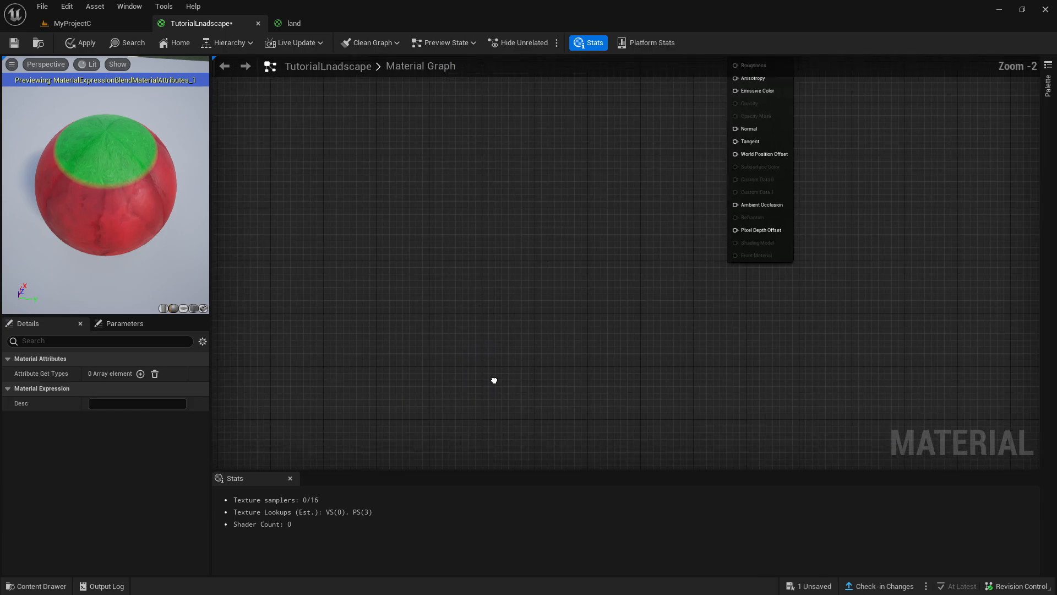
right_drag(477, 461, 520, 182)
scroll(521, 183, down, 2)
drag(445, 274, 384, 353)
scroll(502, 230, down, 3)
click(594, 127)
drag(594, 130, 513, 288)
scroll(435, 335, up, 7)
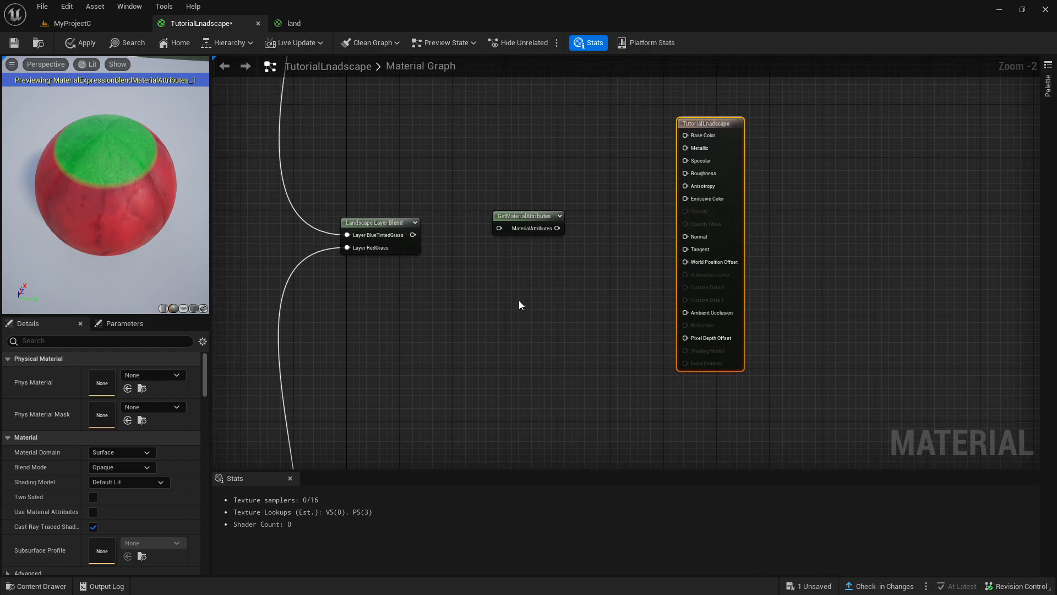
Step: Feed the Landscape Layer Blend output into GetMaterialAttributes and add BaseColor, Metallic, Specular, Roughness and Normal as its attribute get types
click(488, 212)
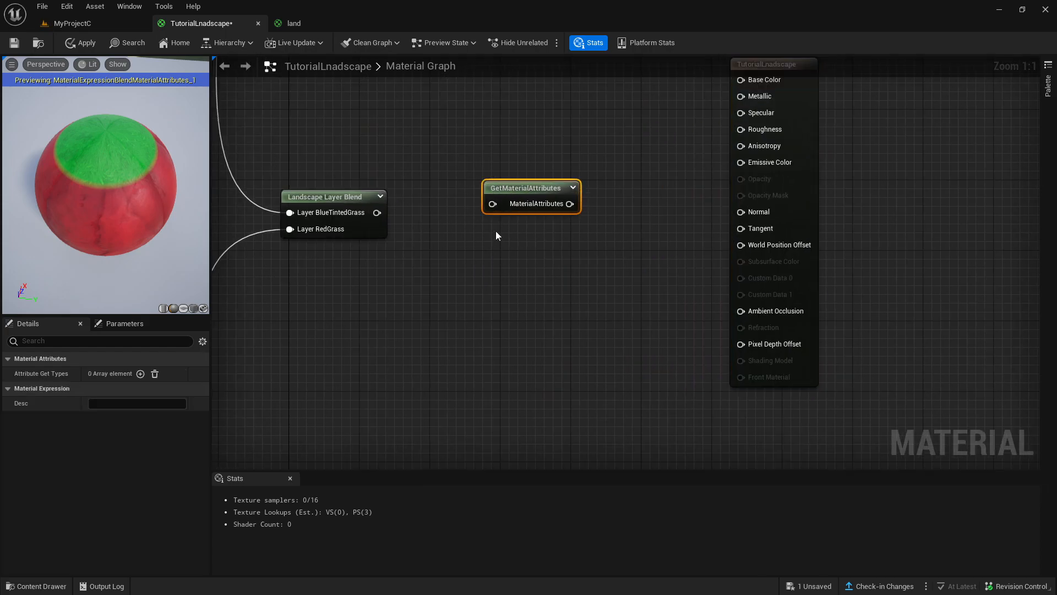
drag(385, 215, 492, 204)
click(140, 373)
click(140, 374)
click(142, 373)
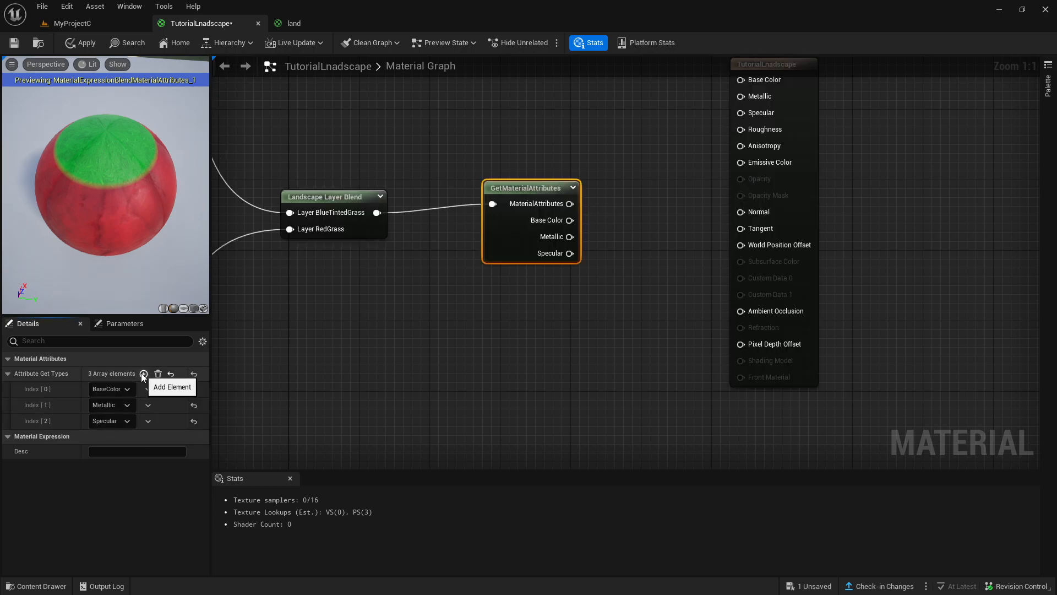
click(144, 374)
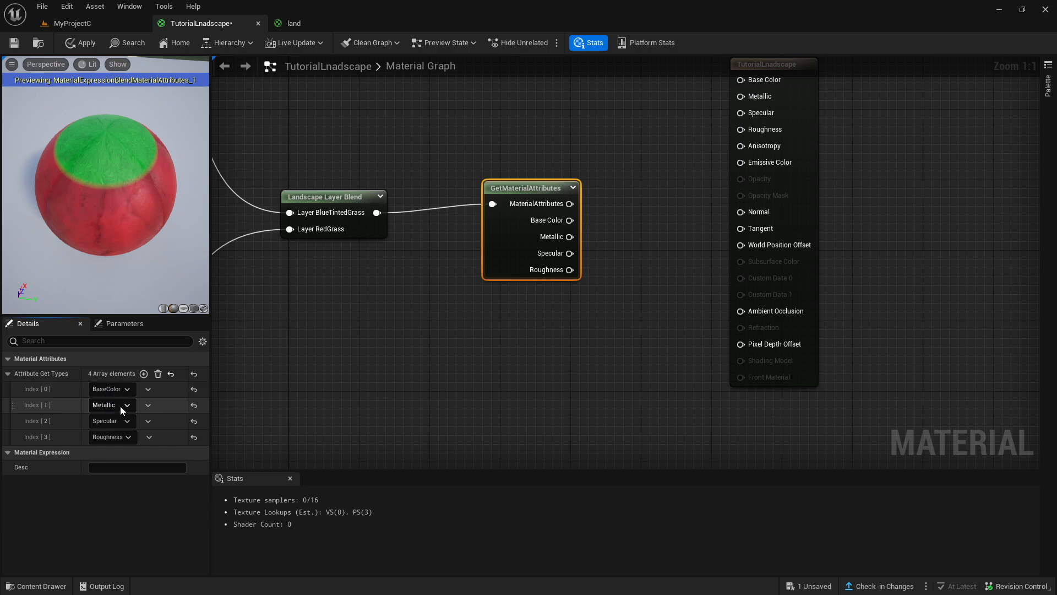
click(144, 373)
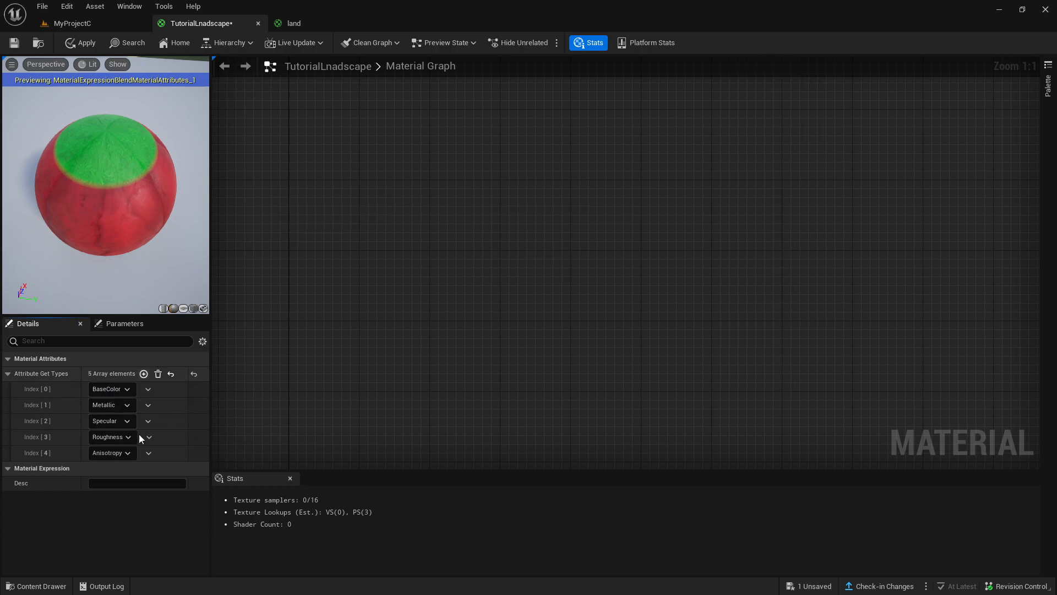
click(121, 452)
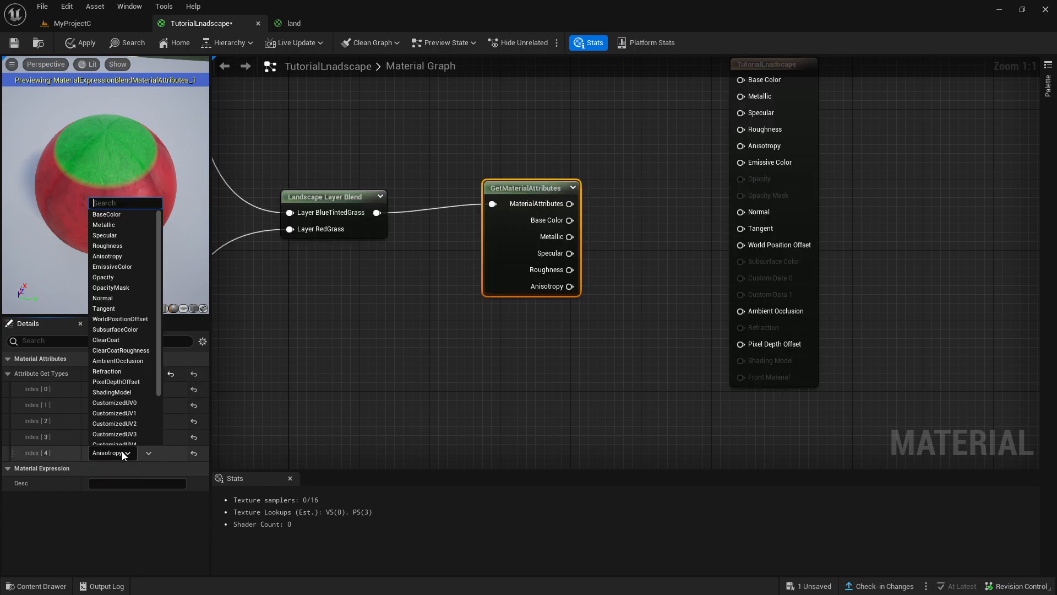
click(119, 298)
Step: Connect the Base Color, Metallic, Specular, Roughness and Normal outputs of GetMaterialAttributes to the matching inputs of the main material node
right_drag(439, 332, 280, 381)
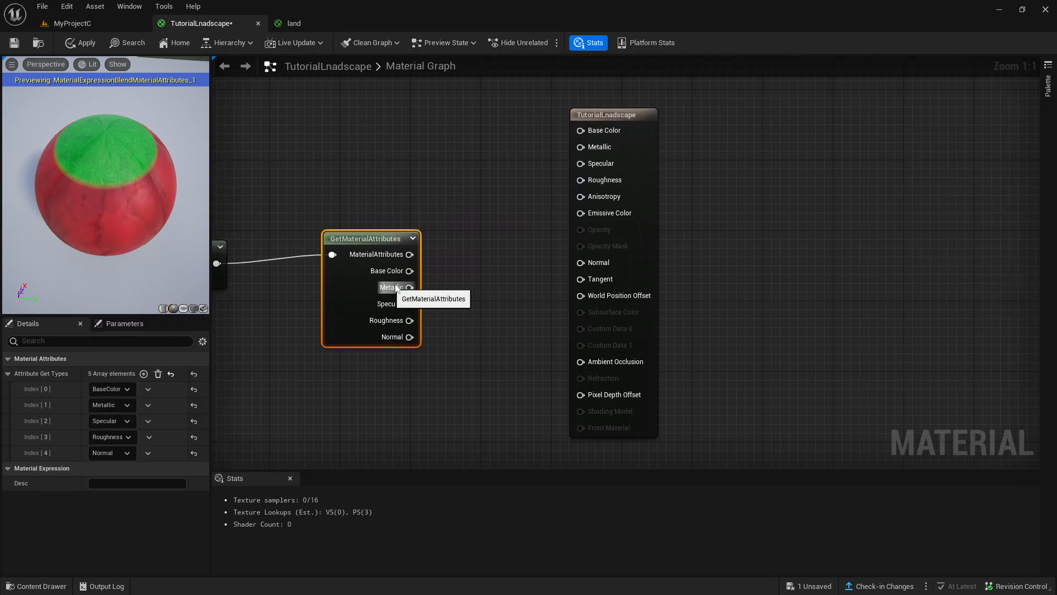
drag(409, 270, 581, 130)
drag(394, 292, 581, 163)
drag(409, 320, 584, 177)
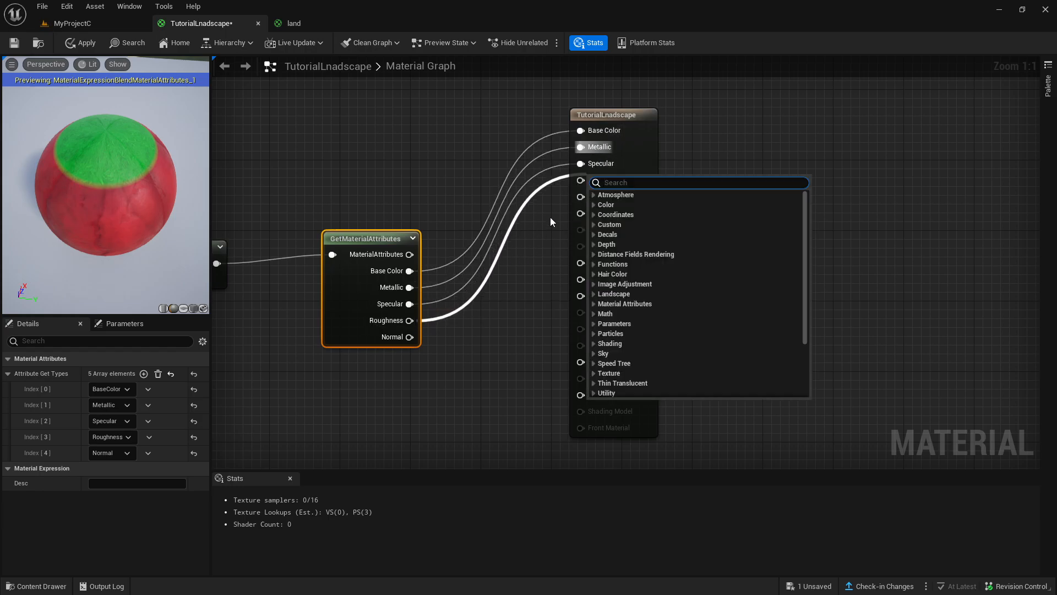
click(409, 320)
drag(409, 320, 586, 181)
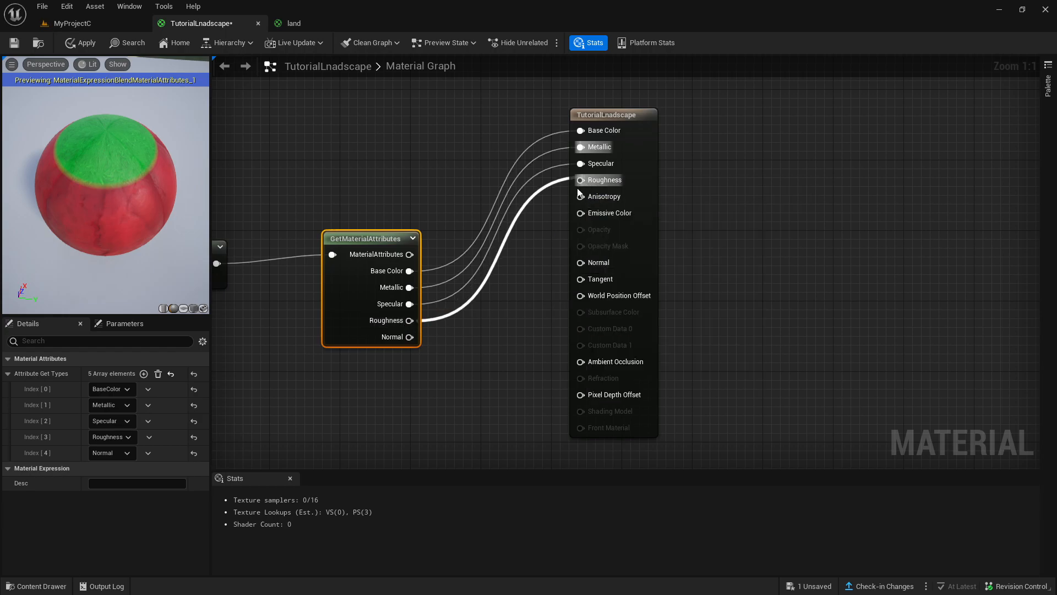
drag(410, 337, 580, 263)
Step: Look over the complete two-layer node network and save the TutorialLnadscape material
scroll(507, 289, down, 4)
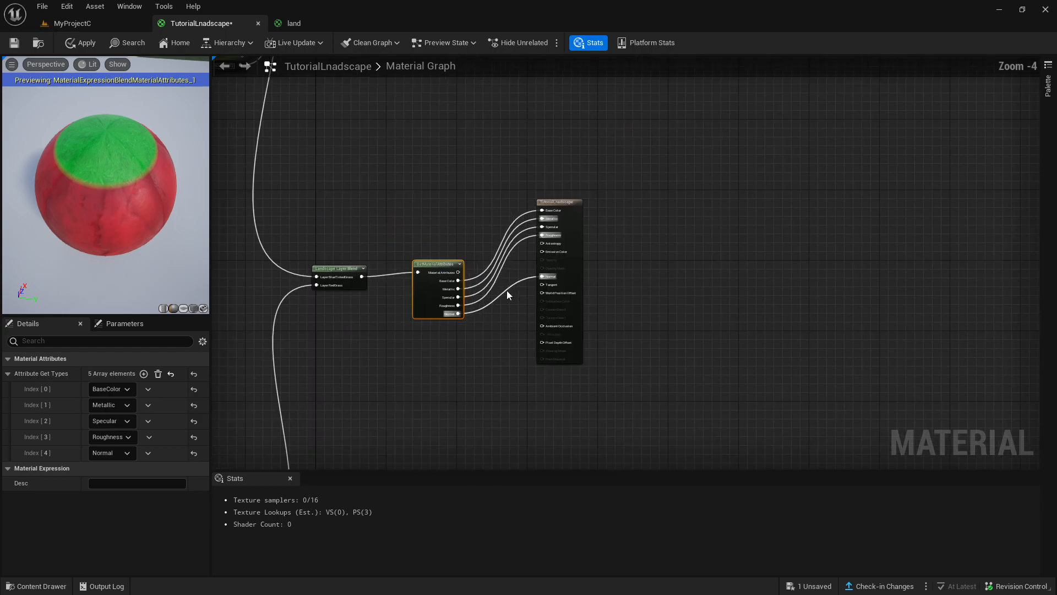
scroll(471, 339, down, 6)
right_drag(465, 214, 578, 188)
drag(526, 235, 625, 443)
click(653, 300)
scroll(654, 279, up, 4)
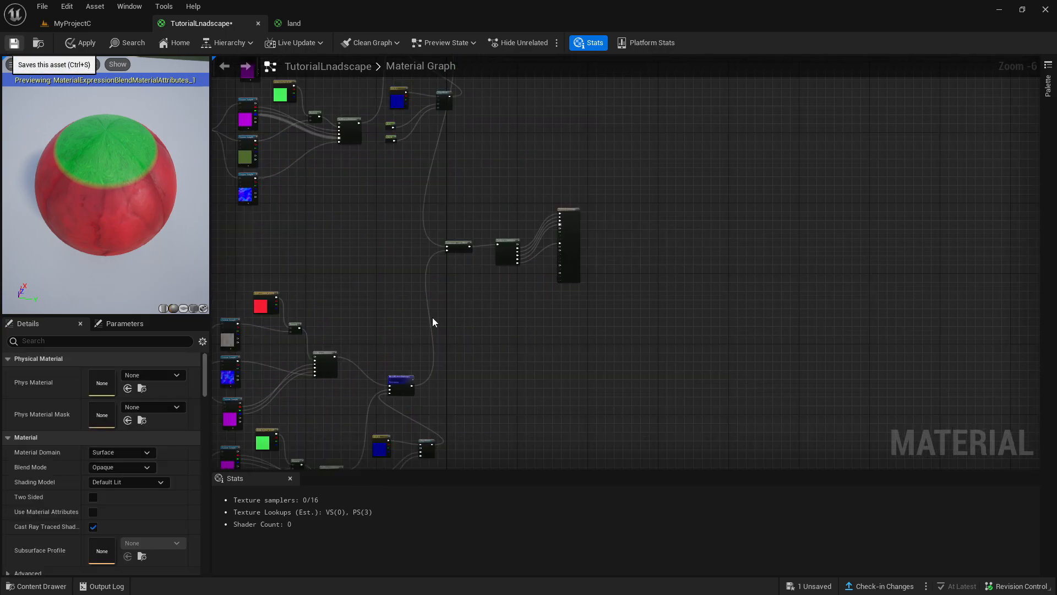
click(13, 46)
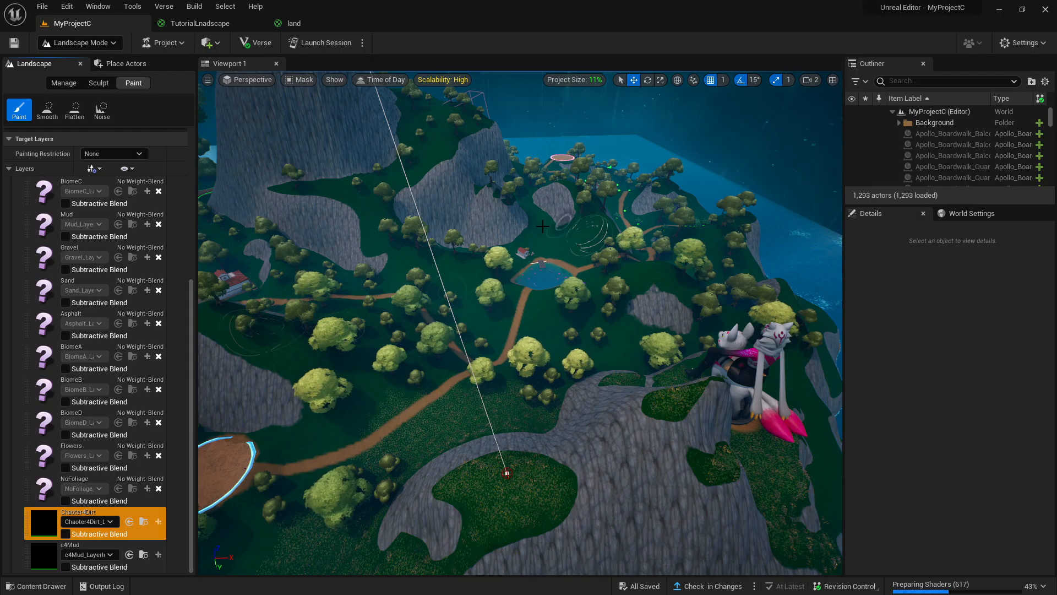
Step: Look around the island in the MyProjectC level and switch the editor from Landscape mode to Selection mode
mouse_move(548, 218)
right_down()
mouse_move(533, 190)
mouse_move(385, 132)
mouse_move(463, 154)
mouse_move(358, 221)
mouse_move(199, 347)
right_up()
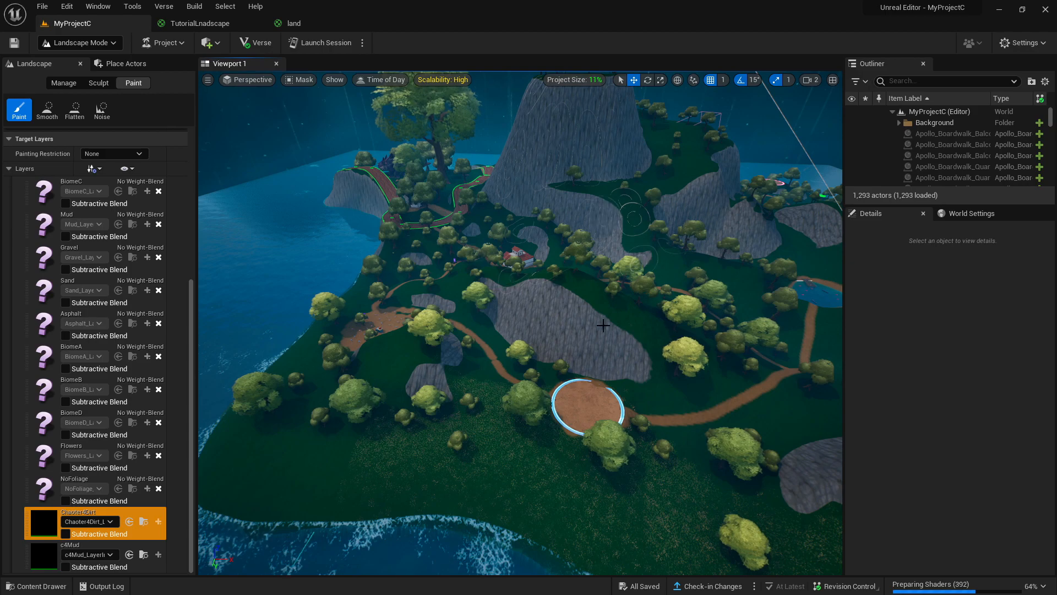
right_drag(645, 333, 239, 156)
click(100, 44)
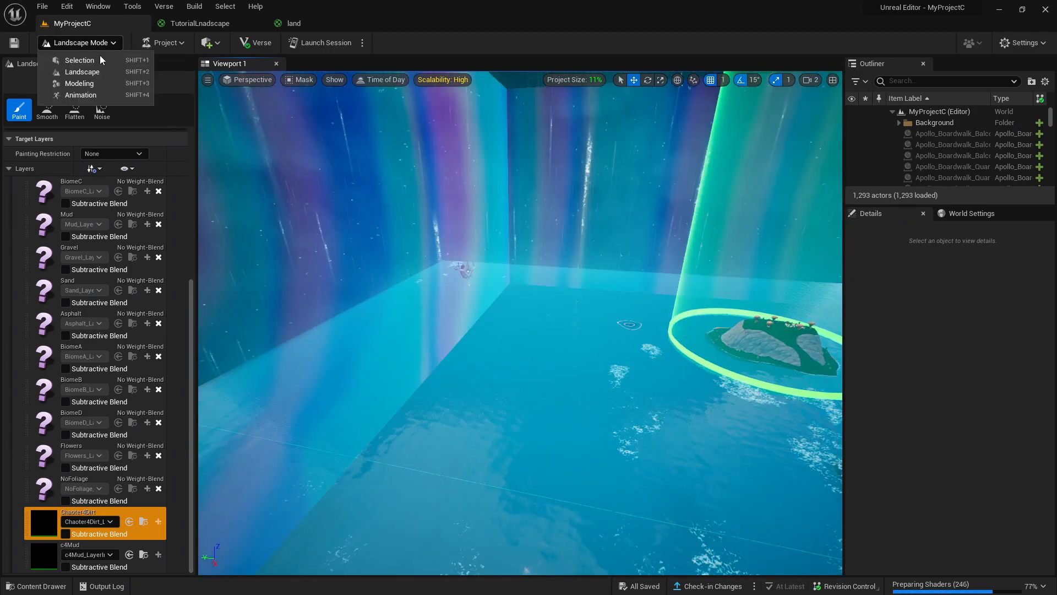
click(98, 72)
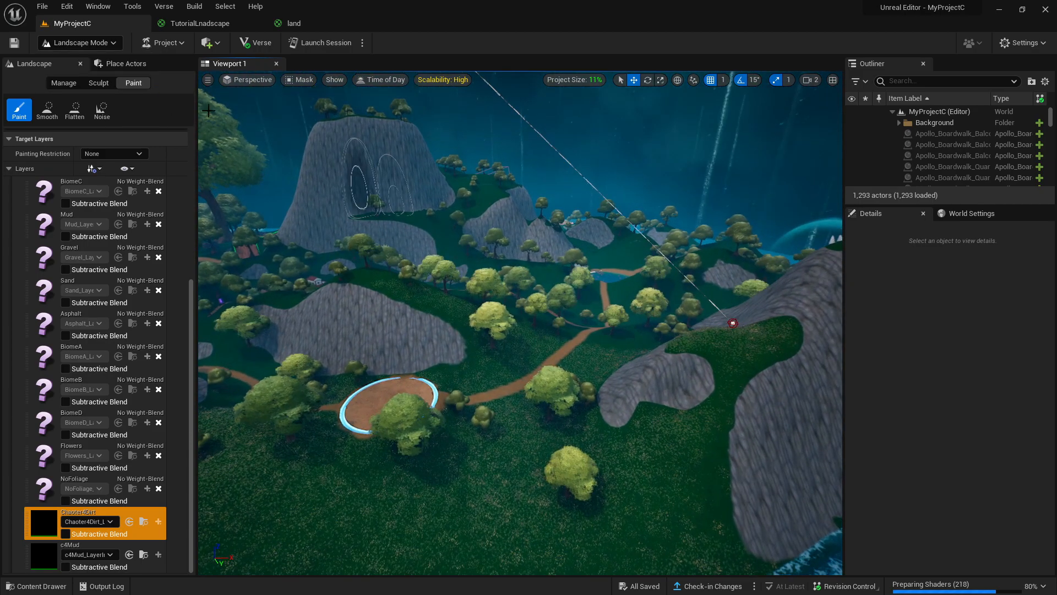
click(97, 44)
click(81, 60)
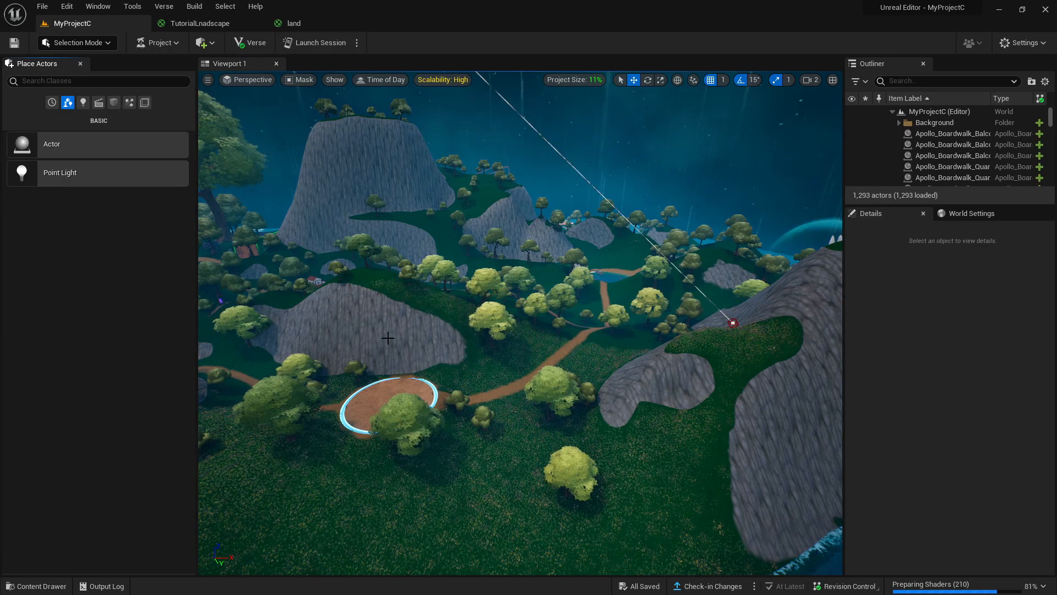
Step: Select the island's Landscape actor and check its Landscape Material setting
click(506, 365)
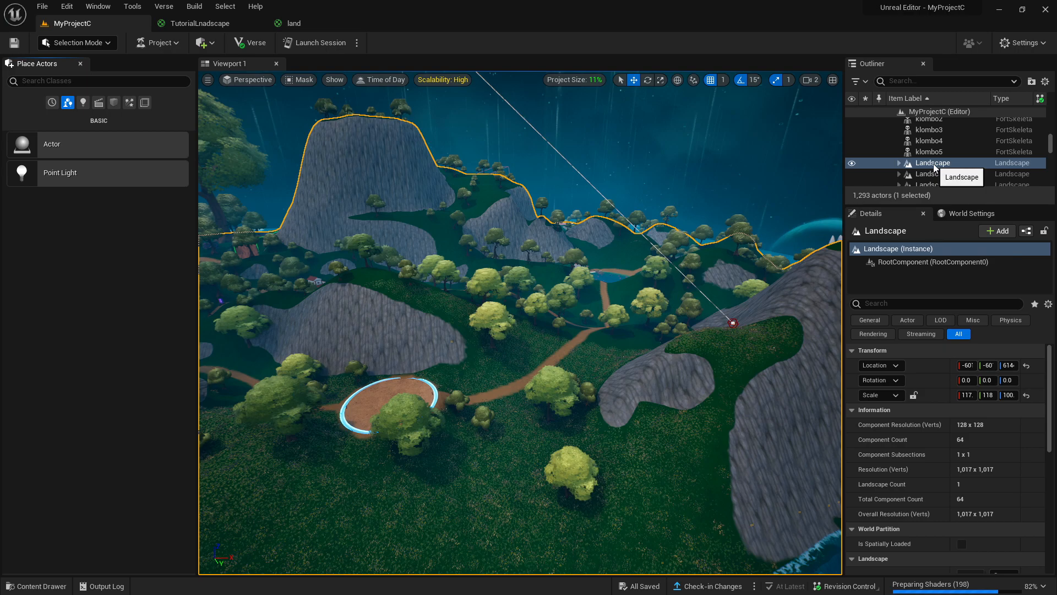
click(935, 167)
scroll(940, 396, down, 3)
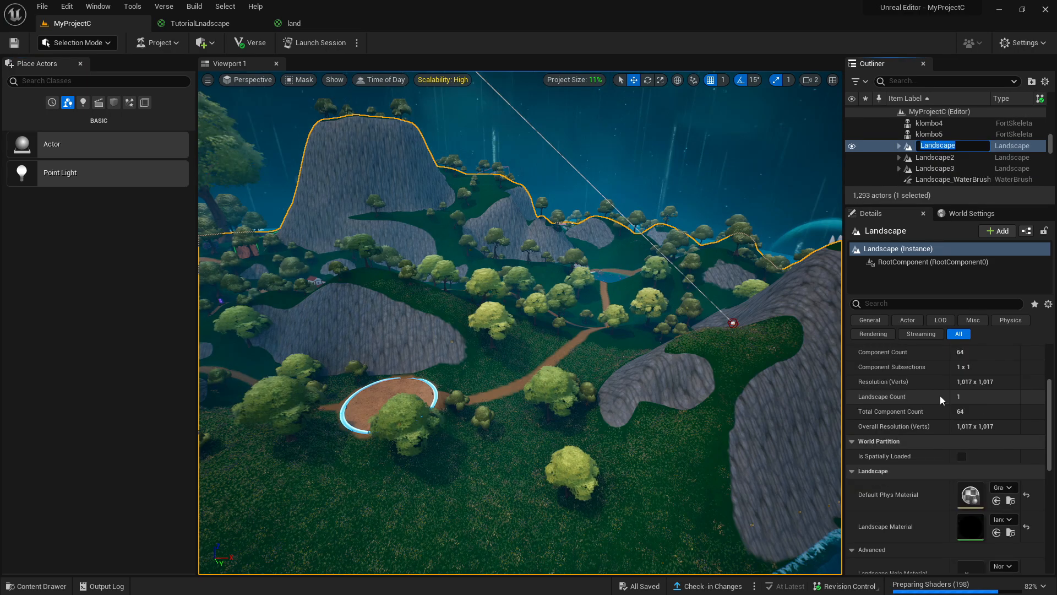
scroll(940, 396, down, 2)
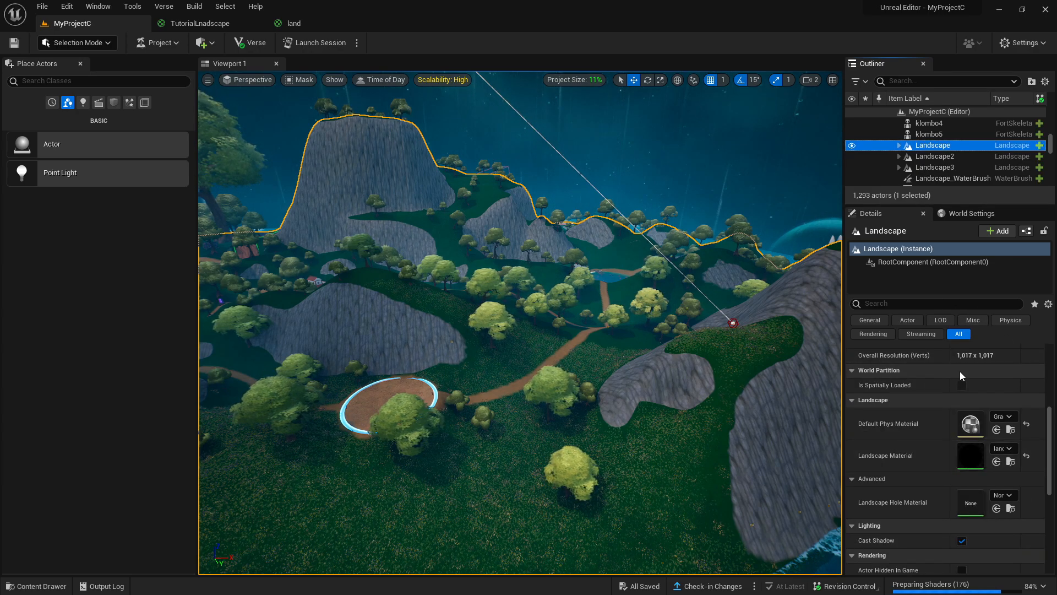
Step: Create a new landscape in Landscape mode using the TutorialLnadscape material
key(shift+2)
click(143, 211)
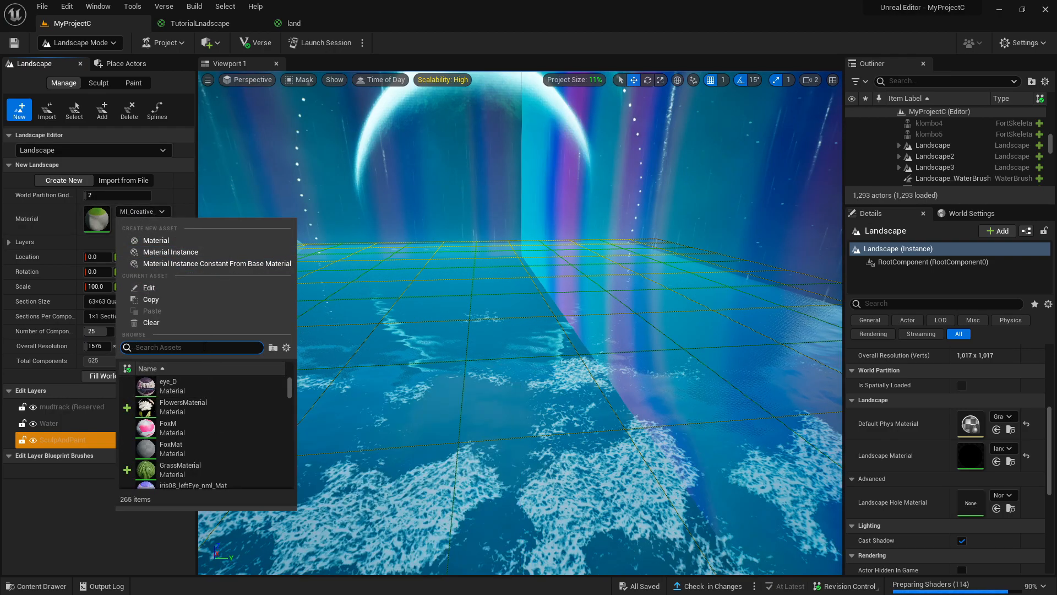
text(tut)
click(176, 385)
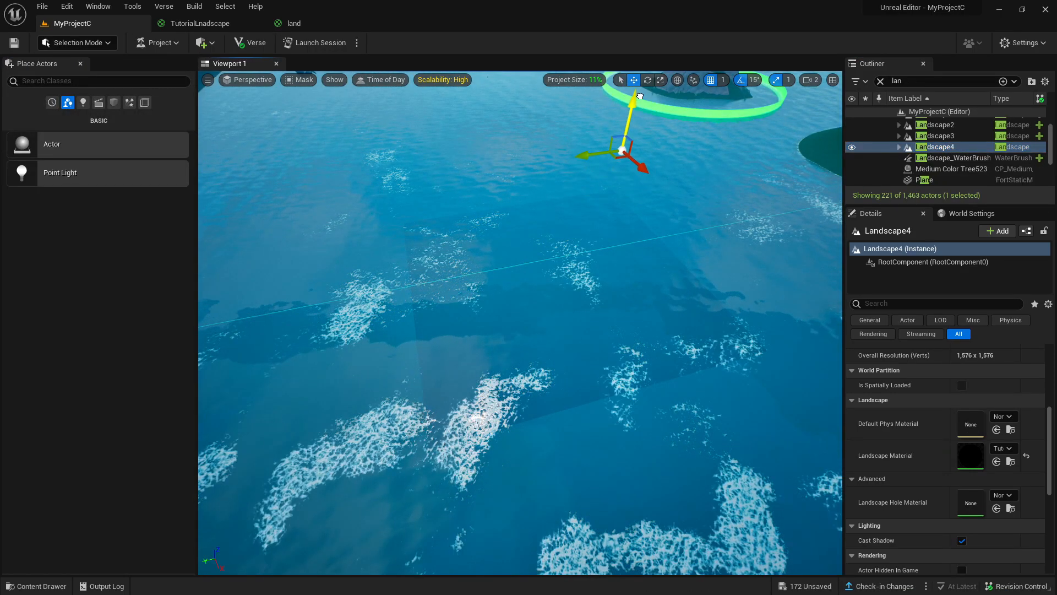
Step: Raise Landscape4 above the water and switch to painting its landscape layers
right_drag(670, 197, 696, 171)
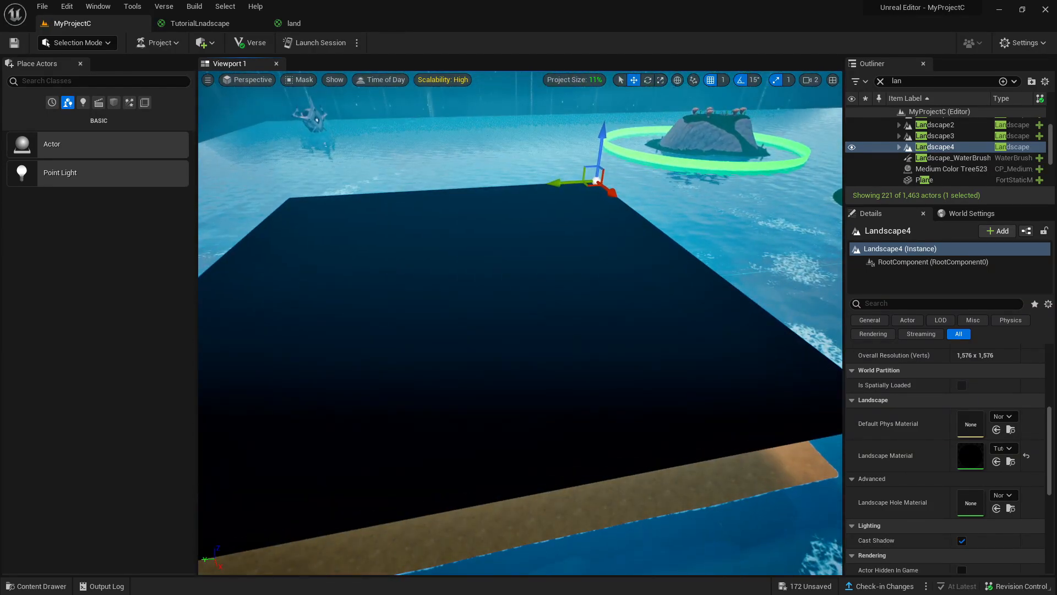
click(106, 42)
click(109, 71)
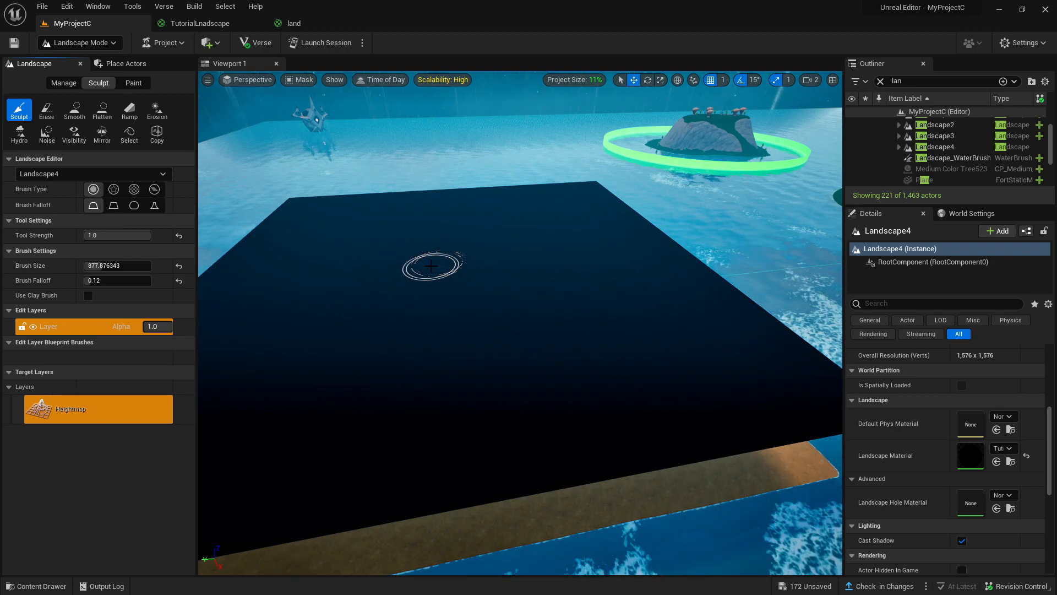
click(131, 86)
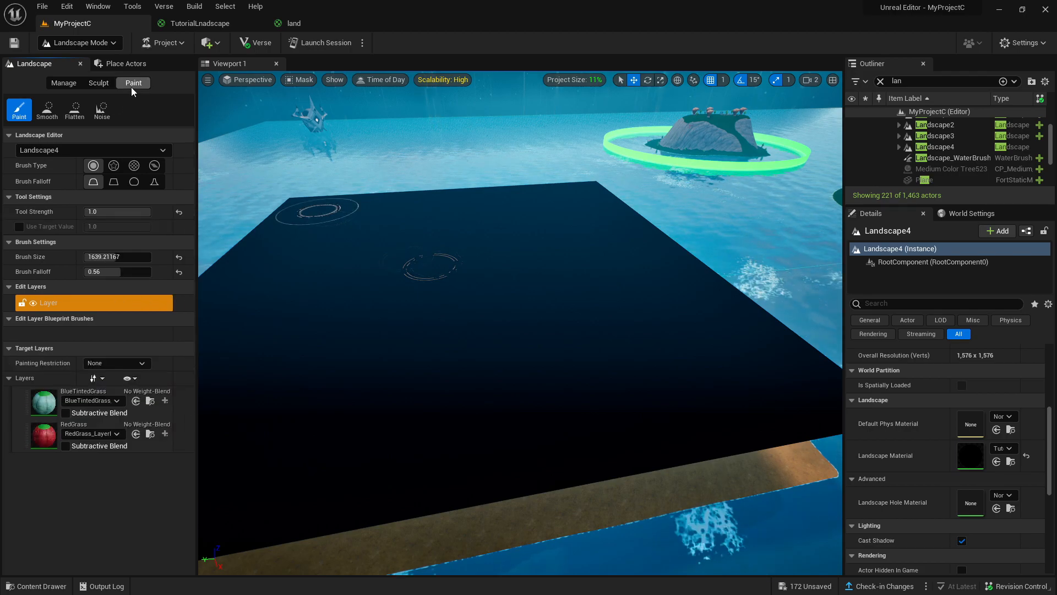
Step: Check the layer info assets assigned to the BlueTintedGrass and RedGrass target layers
click(84, 406)
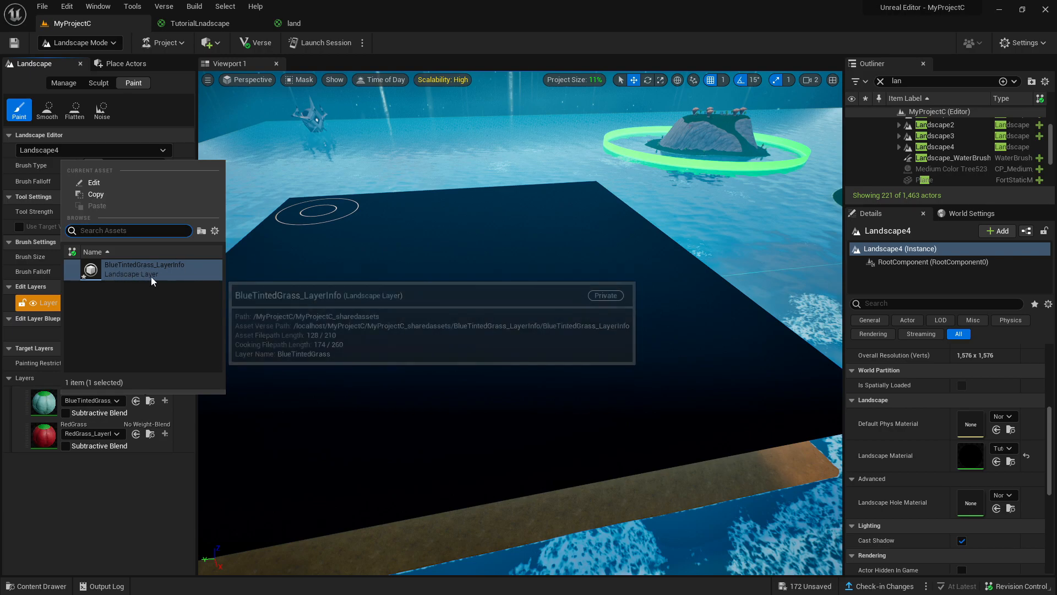
click(159, 469)
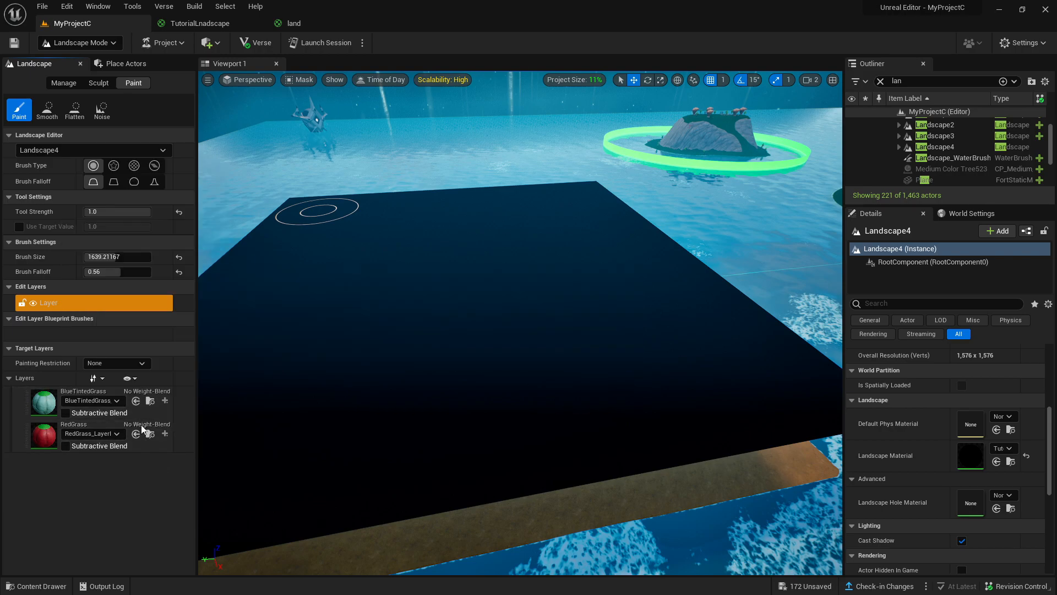
click(164, 402)
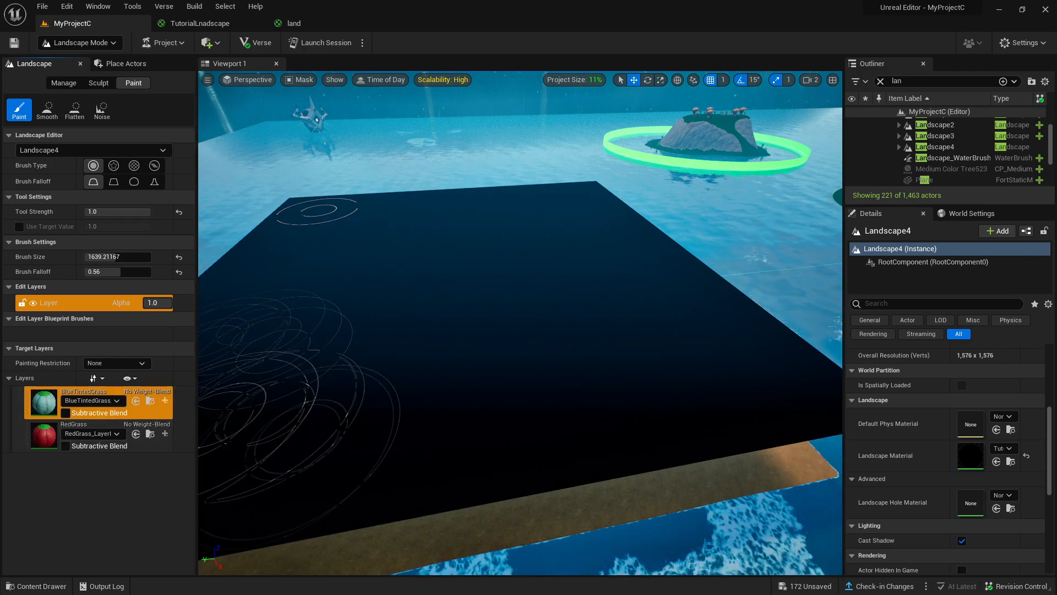
click(108, 400)
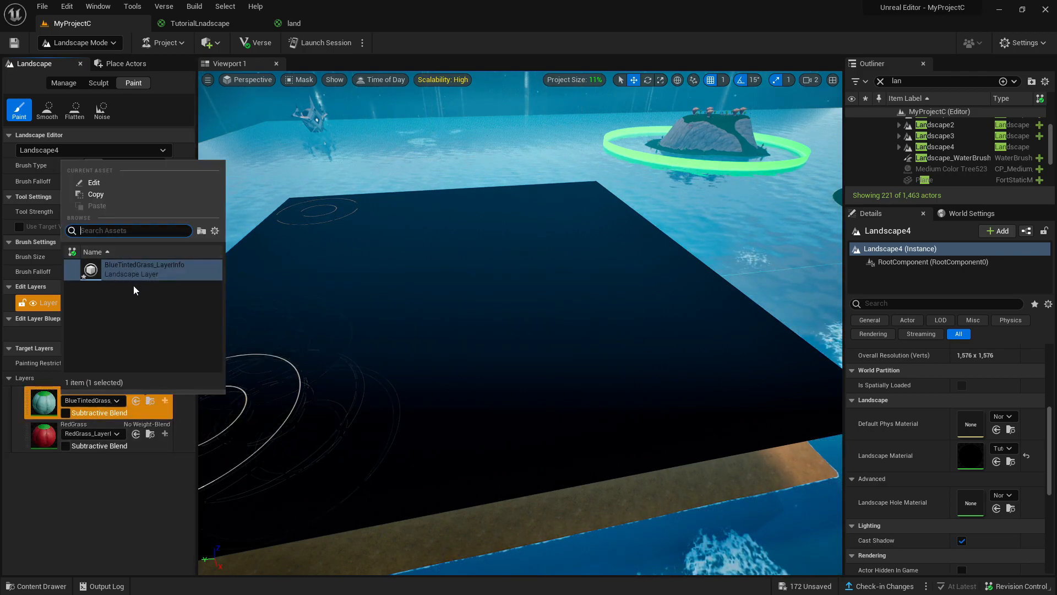
click(88, 434)
click(89, 433)
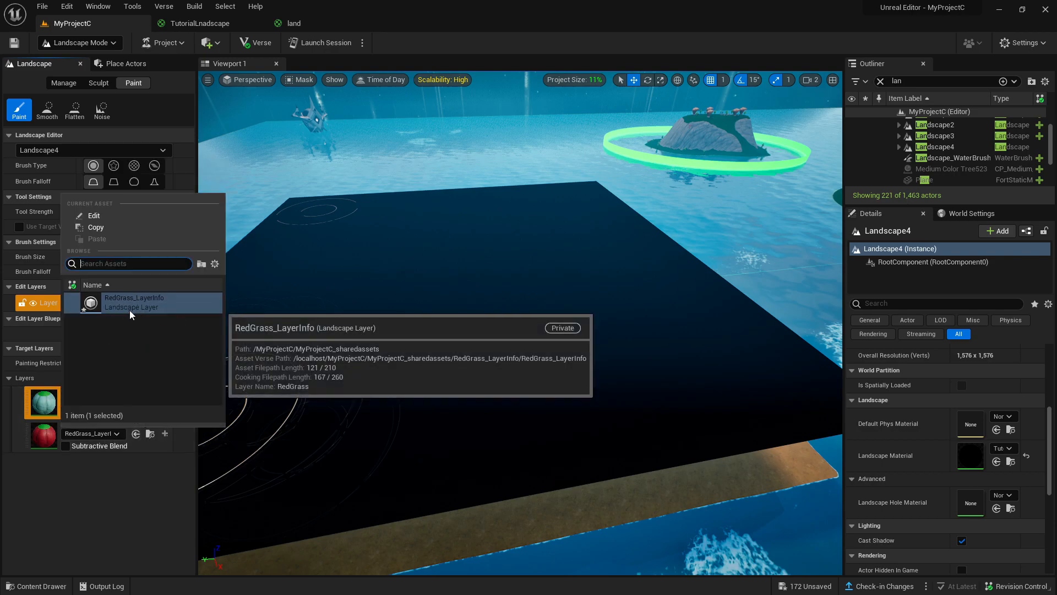
click(94, 480)
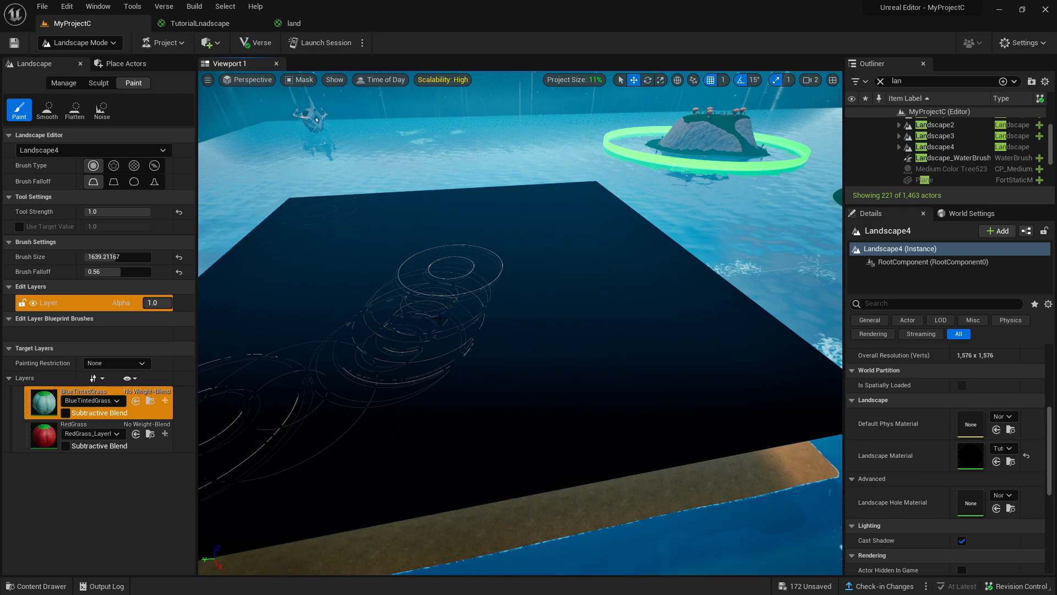
Step: Paint the BlueTintedGrass layer onto Landscape4 and sculpt raised, steep-sided hills across its surface
mouse_move(451, 289)
mouse_down()
mouse_move(419, 300)
mouse_move(455, 272)
mouse_move(437, 278)
mouse_move(447, 309)
mouse_move(427, 305)
mouse_move(439, 290)
mouse_move(491, 312)
mouse_up()
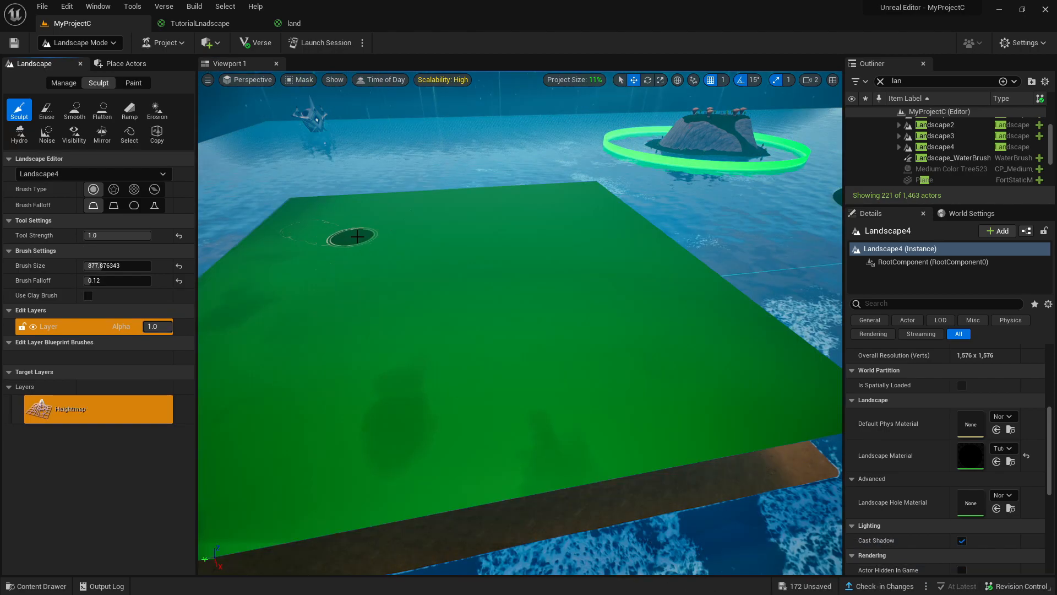
mouse_move(352, 236)
mouse_down()
mouse_move(457, 234)
mouse_move(378, 233)
mouse_move(416, 249)
mouse_up()
mouse_move(377, 281)
mouse_down()
mouse_move(330, 286)
mouse_move(485, 259)
mouse_up()
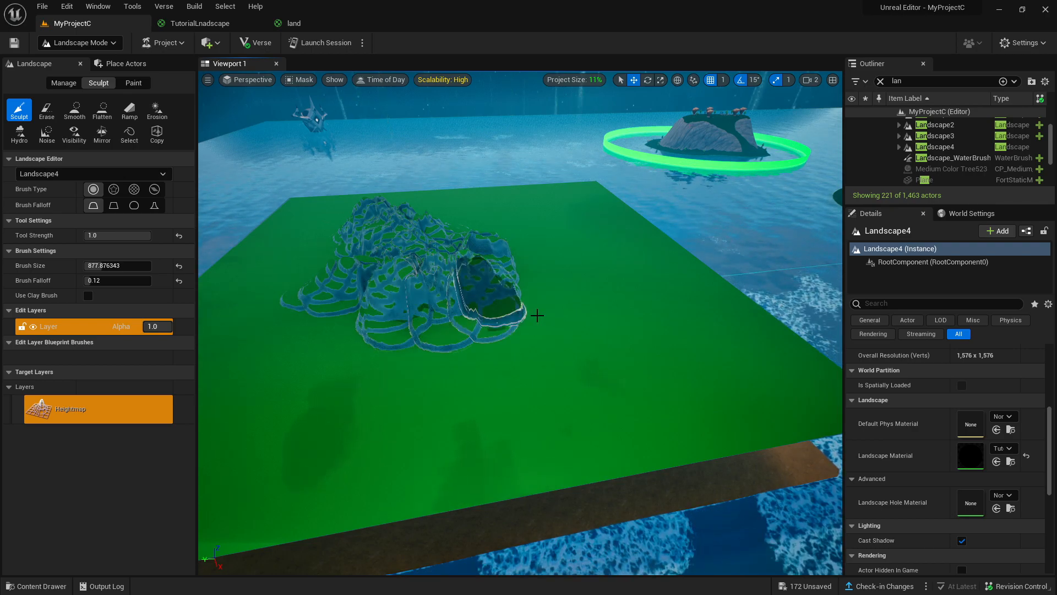
mouse_move(324, 301)
mouse_down()
mouse_move(543, 358)
mouse_move(418, 242)
mouse_move(560, 287)
mouse_move(583, 284)
mouse_move(435, 292)
mouse_move(445, 282)
mouse_up()
Step: Paint the RedGrass layer over part of the sculpted hills on Landscape4
mouse_move(445, 282)
right_down()
mouse_move(386, 270)
mouse_move(375, 231)
mouse_move(320, 237)
mouse_move(298, 258)
mouse_move(341, 236)
mouse_move(352, 265)
mouse_move(363, 259)
mouse_move(330, 231)
mouse_move(418, 258)
mouse_move(430, 236)
right_up()
key(w)
key(s)
click(134, 83)
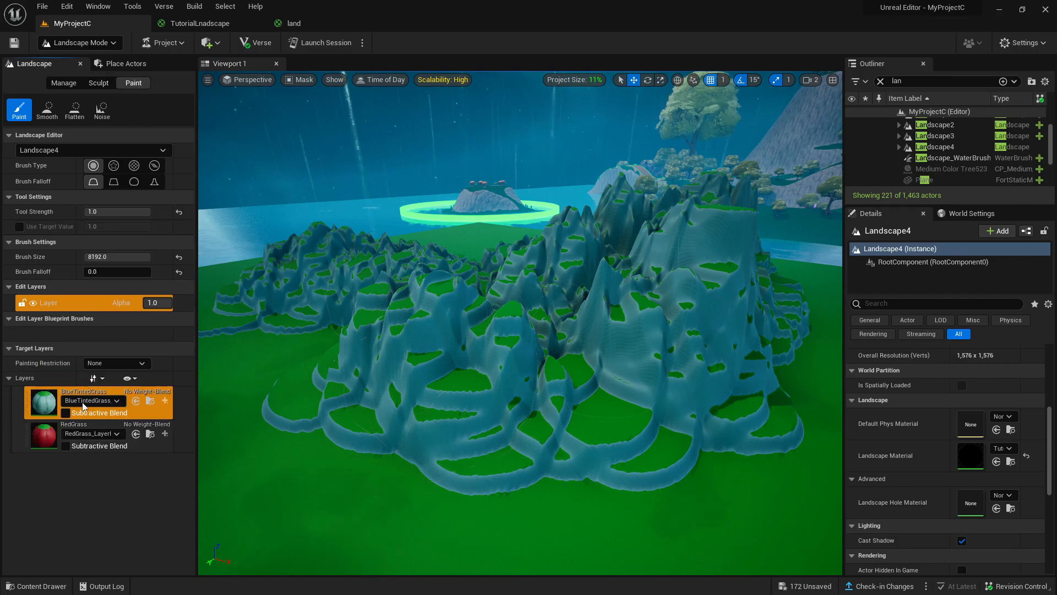
click(58, 438)
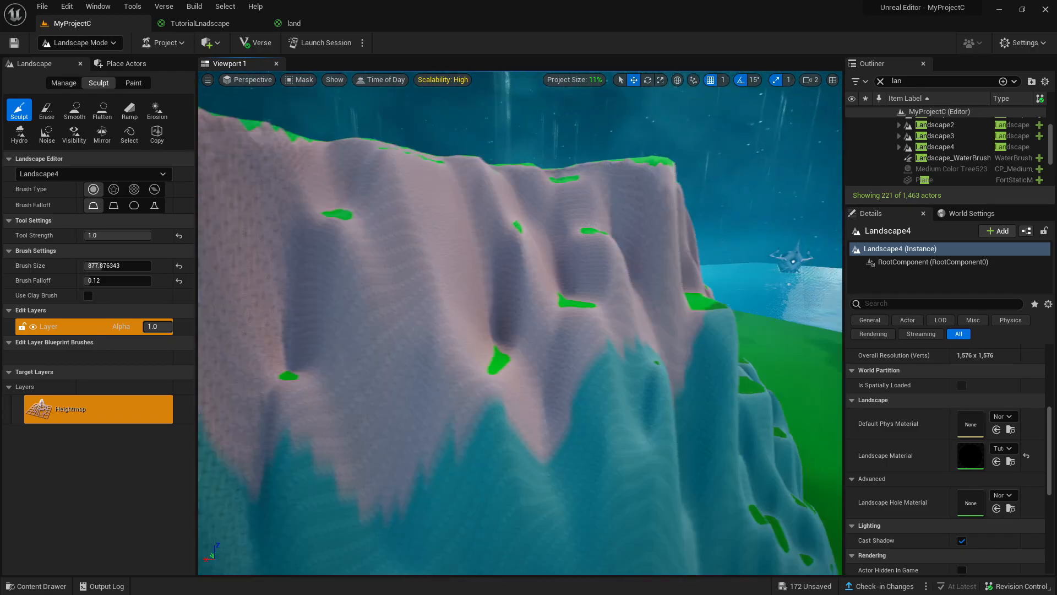
Step: Inspect the tinted rock, grass slopes and texture scale on the sculpted cliffs up close, reducing the camera speed to 1
right_drag(520, 323, 355, 323)
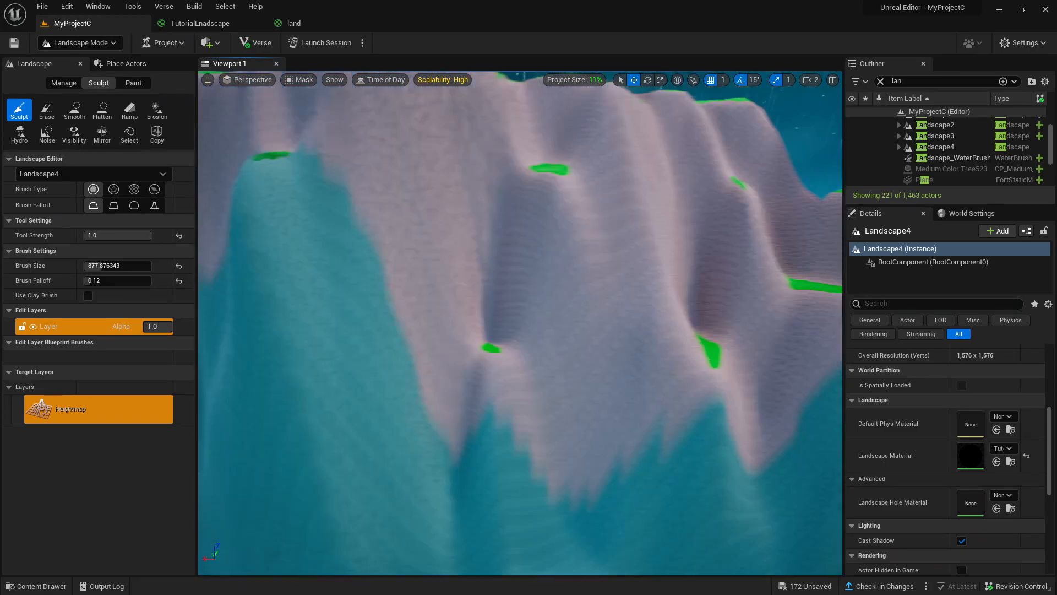
right_drag(520, 323, 520, 451)
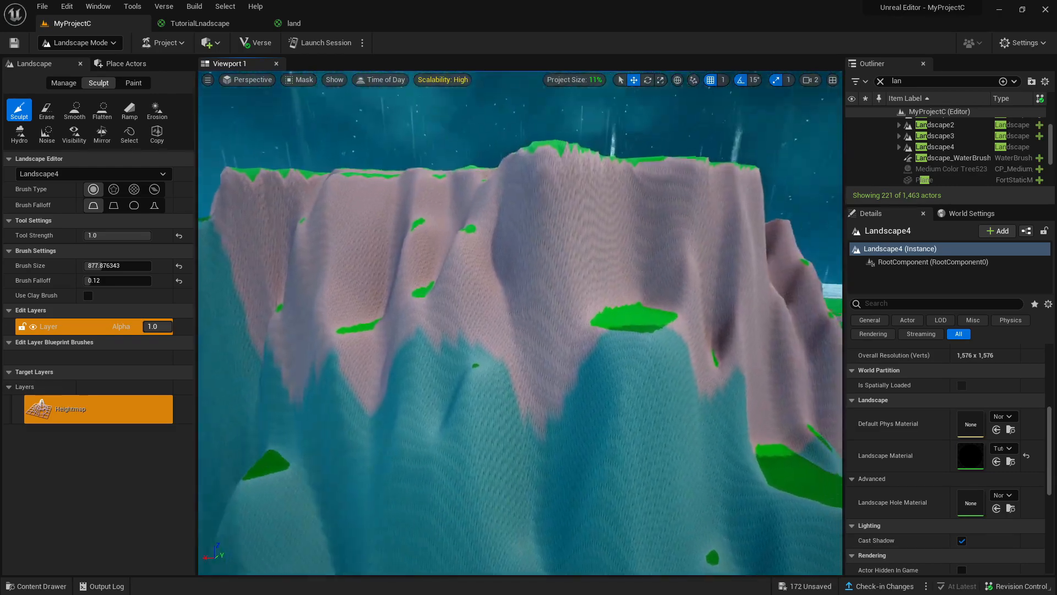
key(w)
key(s)
right_drag(519, 323, 755, 128)
key(a)
key(w)
key(w)
key(s)
key(w)
key(s)
key(w)
click(815, 81)
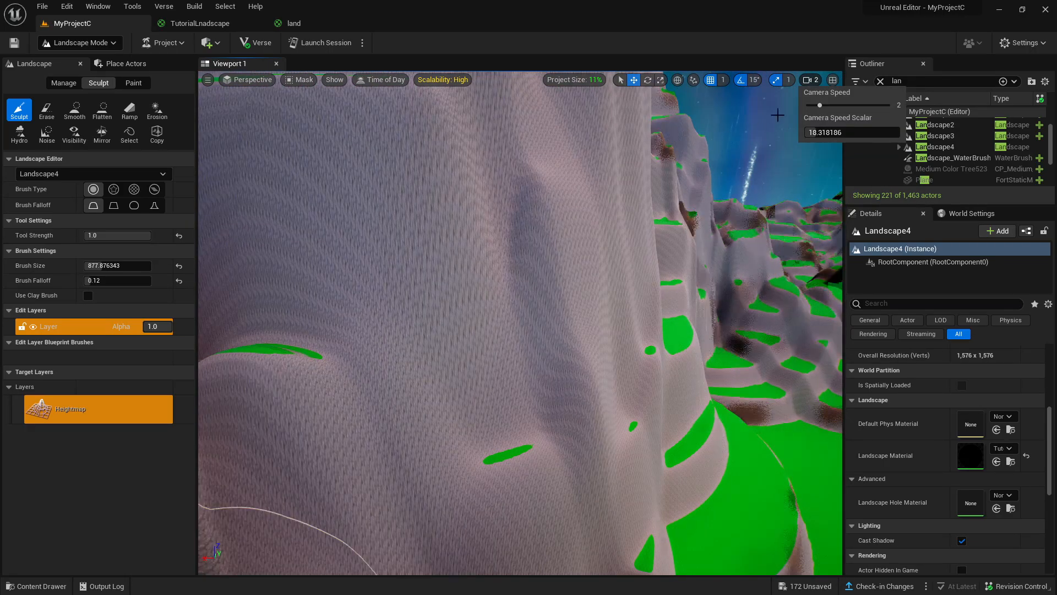
key(w)
right_drag(698, 210, 698, 237)
Step: In the TutorialLnadscape material, set the Mapping Scale of the red-tinted rock's Landscape Coords node to 10
click(212, 25)
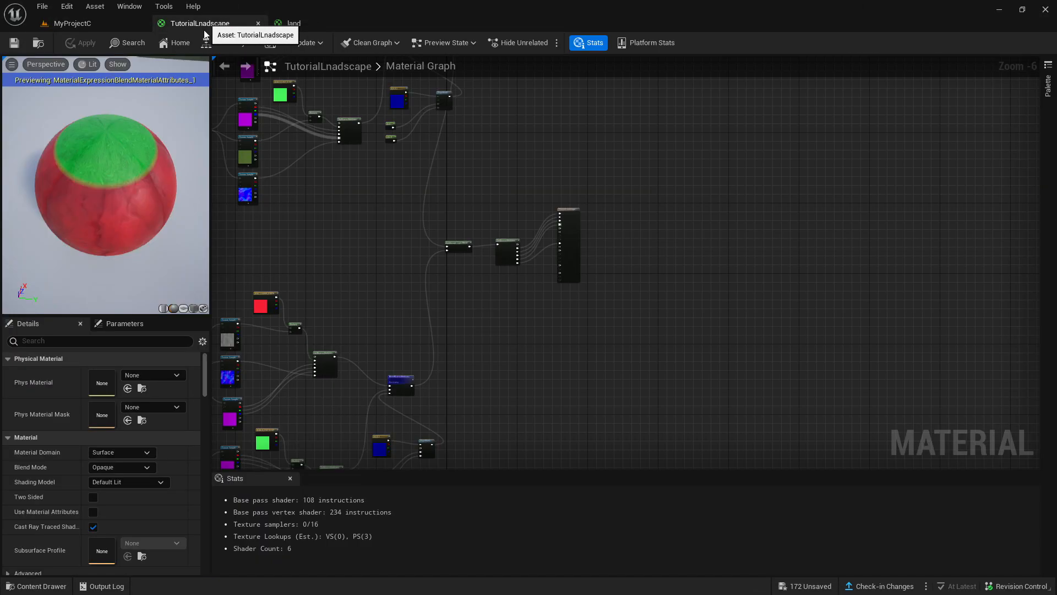
right_drag(354, 247, 397, 113)
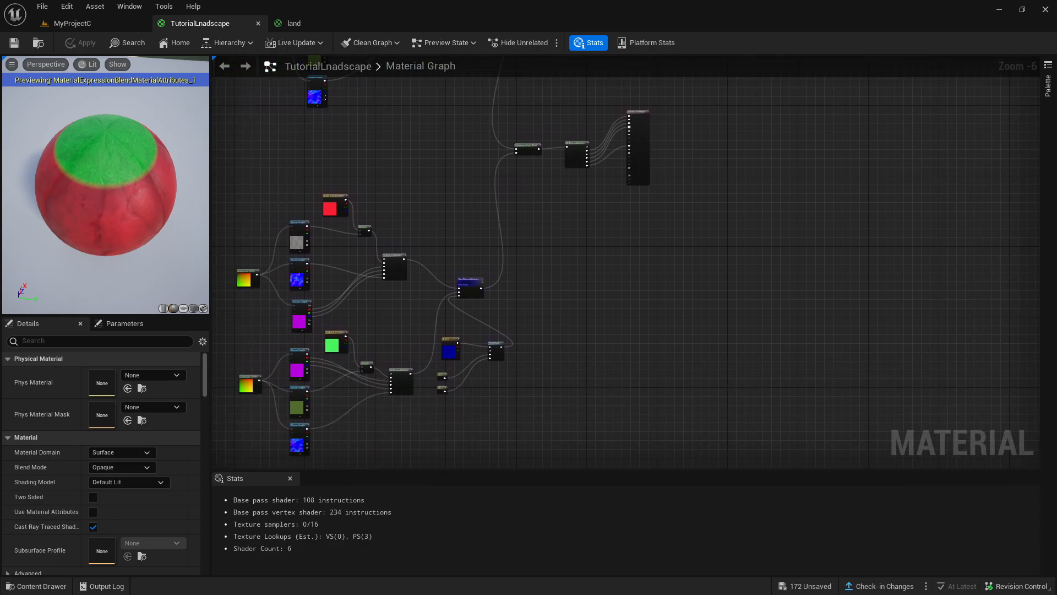
right_drag(359, 166, 599, 184)
right_drag(446, 208, 453, 155)
scroll(457, 270, up, 4)
right_drag(465, 253, 469, 376)
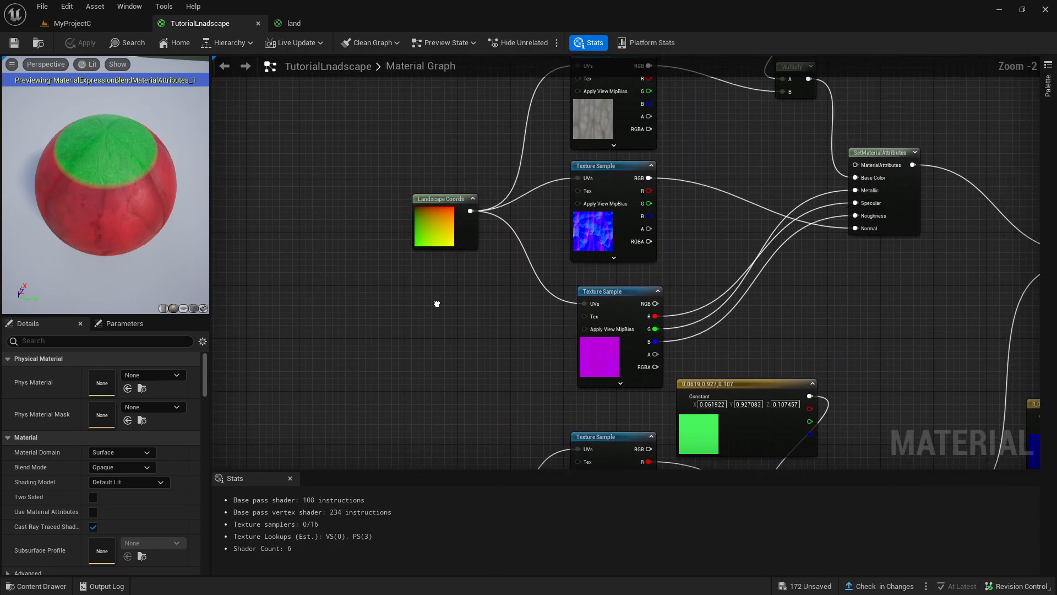
click(439, 221)
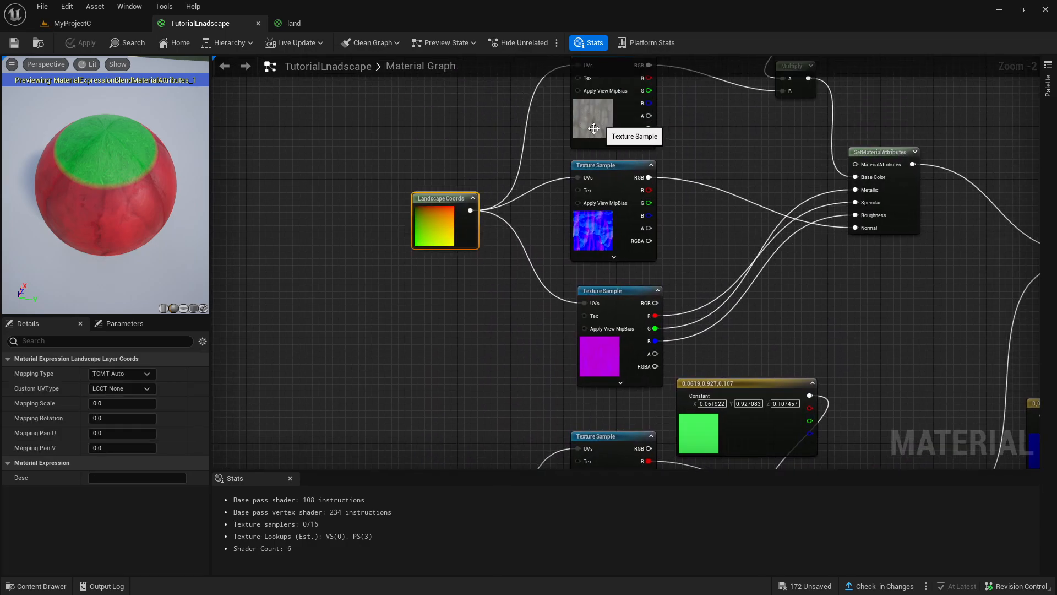
right_drag(468, 132, 411, 240)
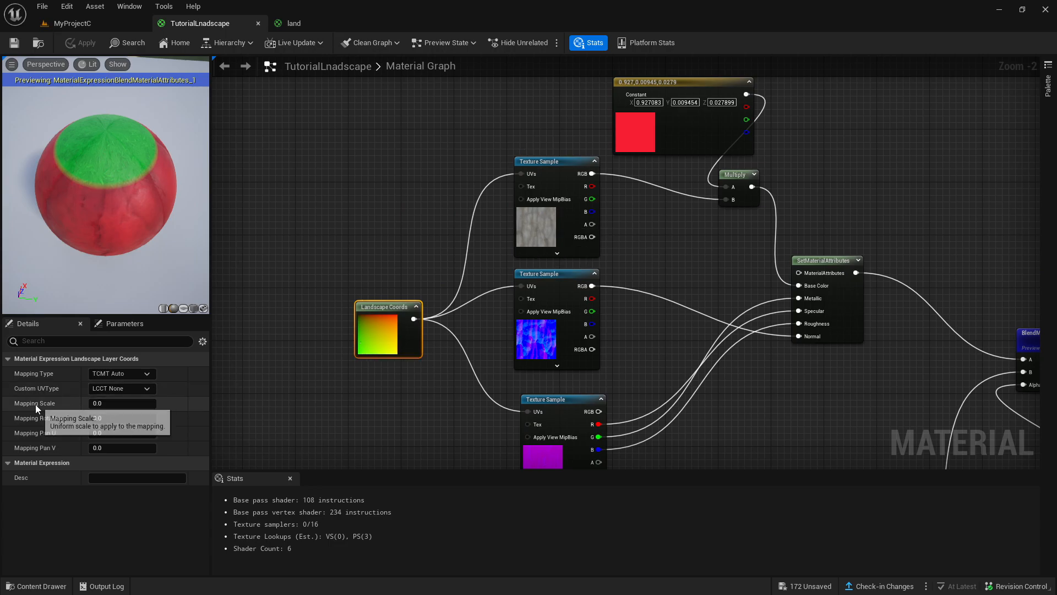
click(118, 404)
text(10)
click(285, 343)
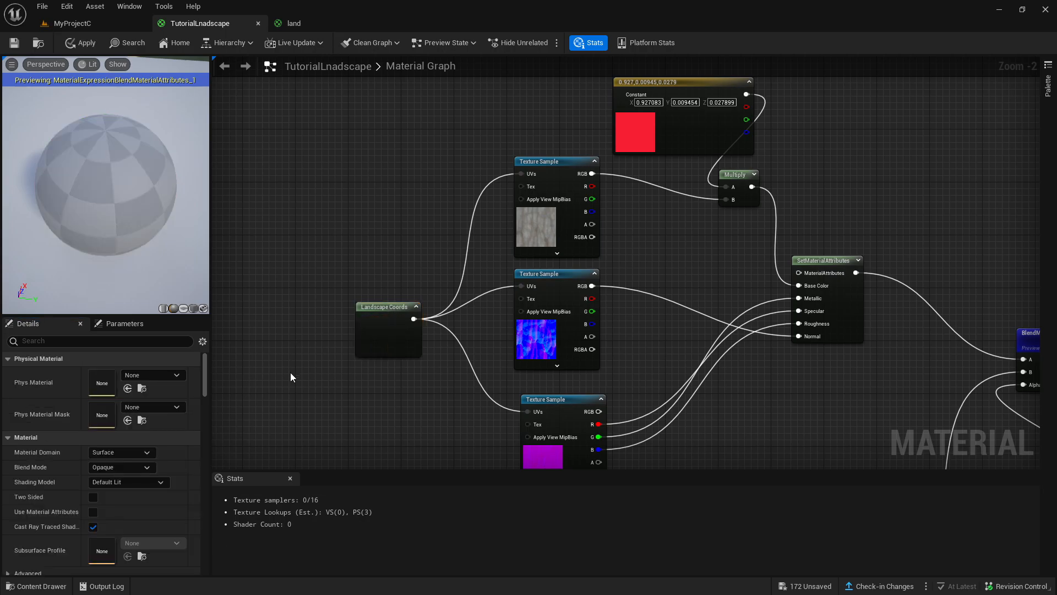
Step: Set the same Mapping Scale on the blue-tinted rock's Landscape Coords node, save the material and check the cliffs
click(369, 304)
scroll(354, 173, down, 1)
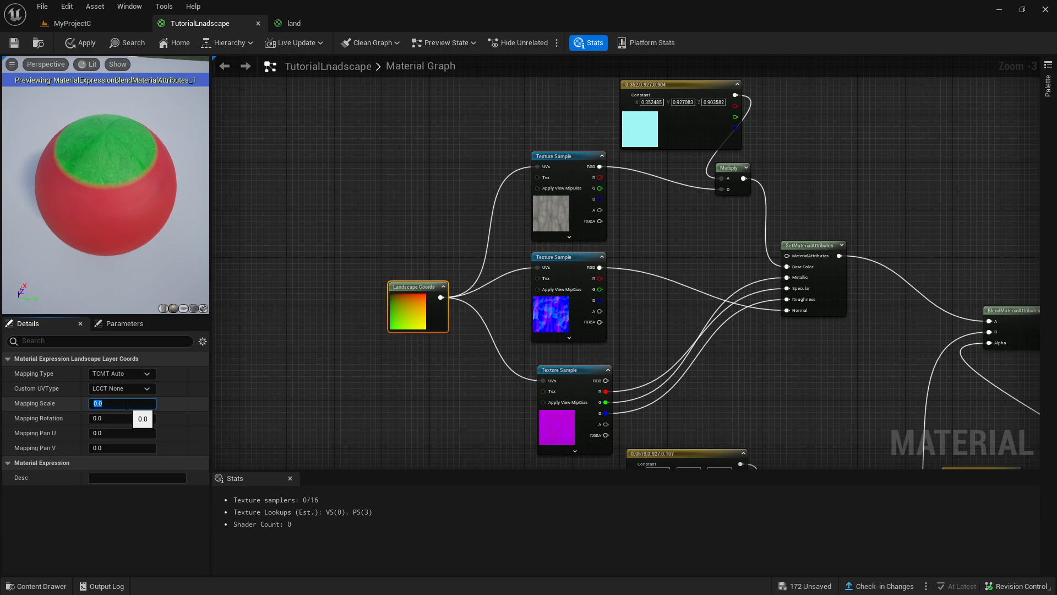
click(316, 350)
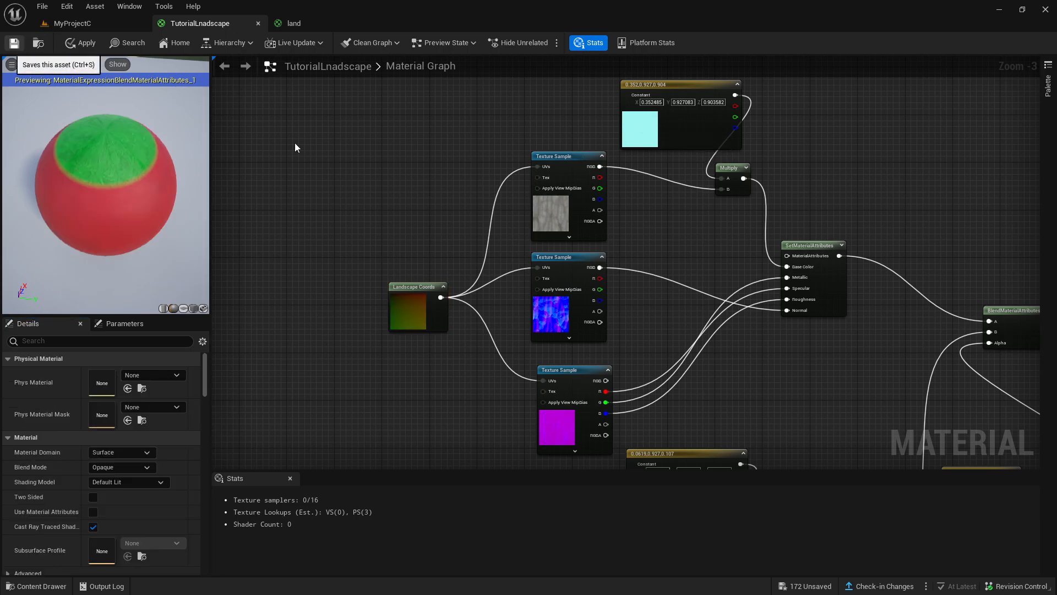
key(ctrl+s)
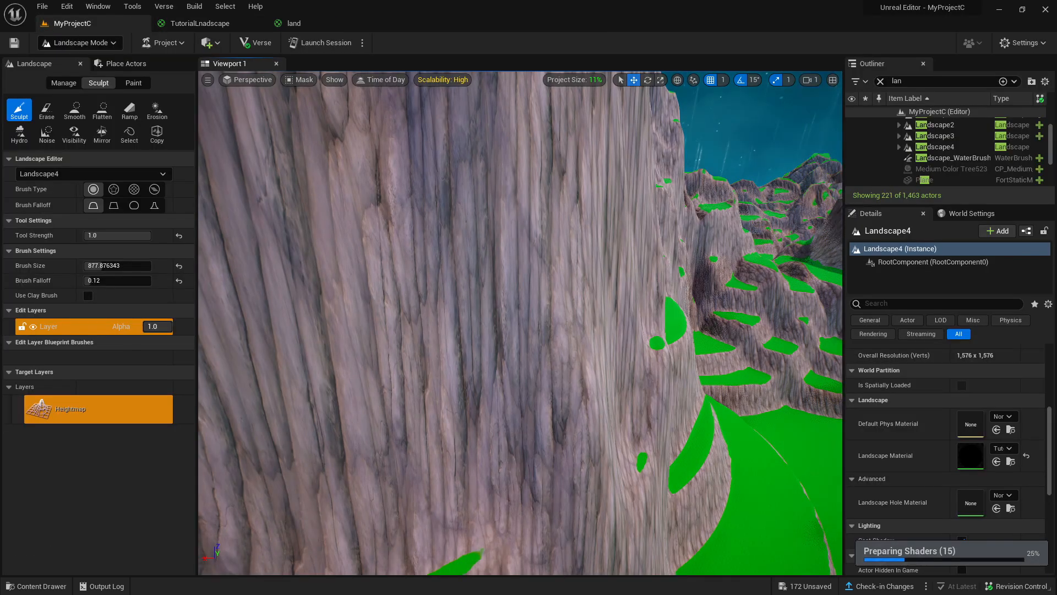
right_drag(520, 323, 425, 308)
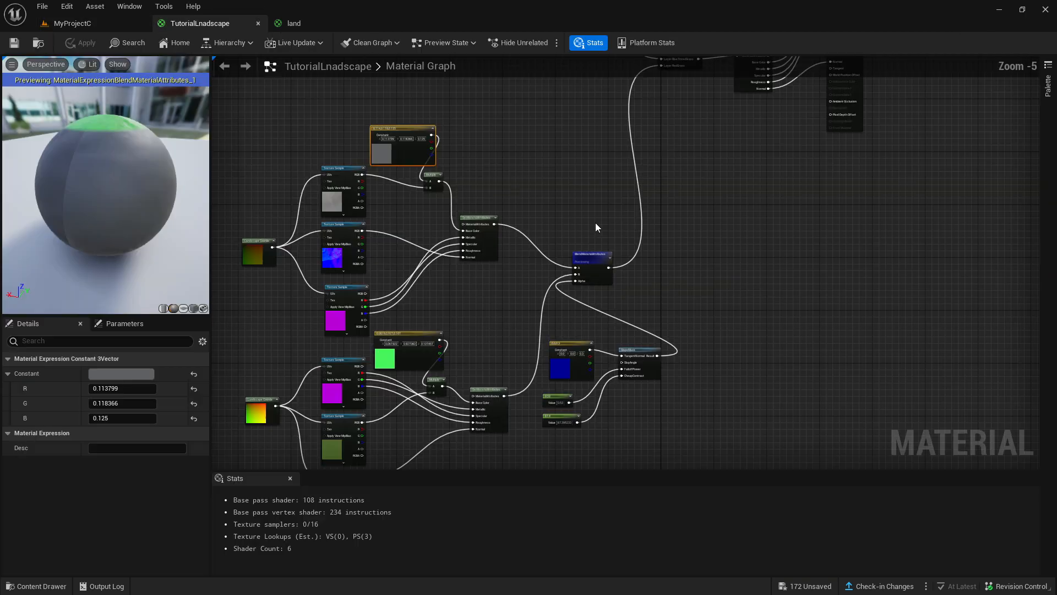
Step: Duplicate the SlopeMask node with its 0,0,0.3 vector and 0.52 and 67.4 constants into the empty space below GetMaterialAttributes
right_drag(597, 229, 498, 339)
scroll(321, 263, down, 1)
right_drag(321, 263, 510, 281)
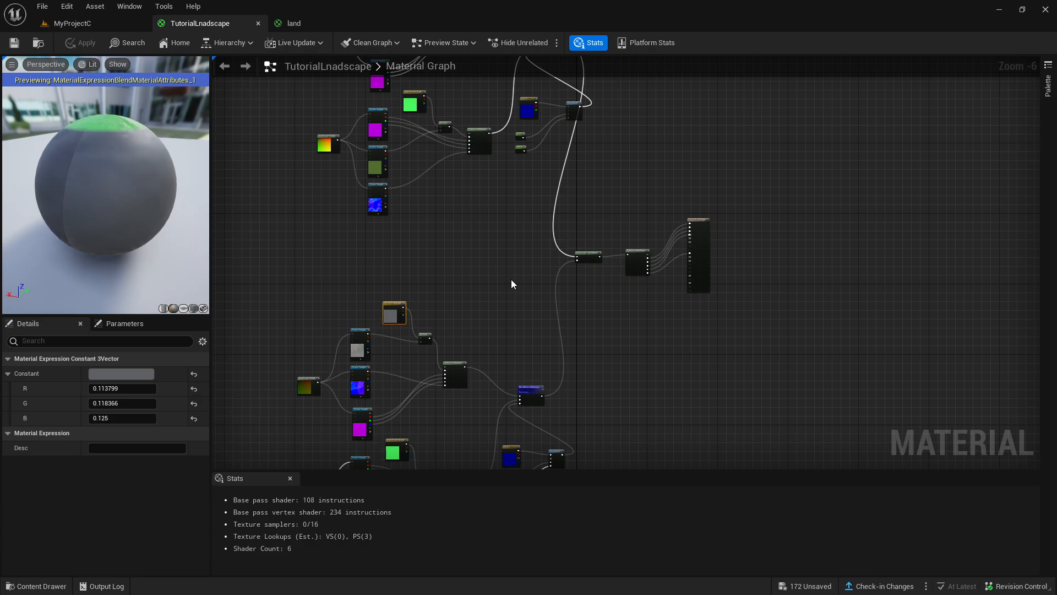
scroll(610, 436, up, 4)
right_drag(610, 436, 692, 173)
mouse_move(538, 344)
mouse_down()
mouse_move(559, 390)
mouse_move(531, 330)
mouse_up()
right_drag(495, 262, 531, 271)
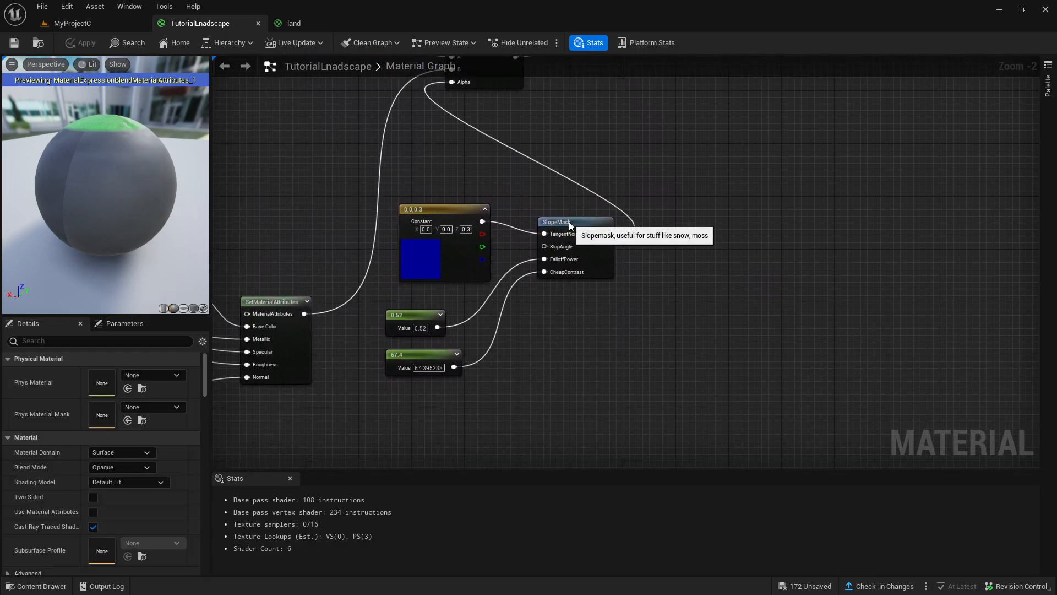
click(570, 221)
ctrl+click(436, 209)
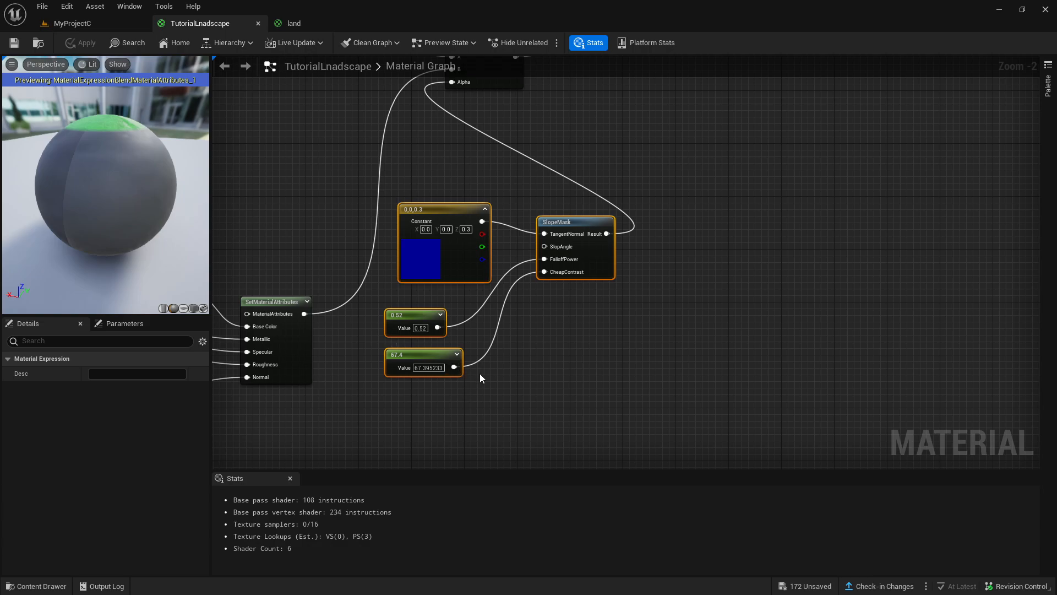
right_drag(736, 217, 596, 362)
scroll(596, 362, down, 2)
right_drag(610, 262, 484, 432)
click(507, 306)
key(ctrl+v)
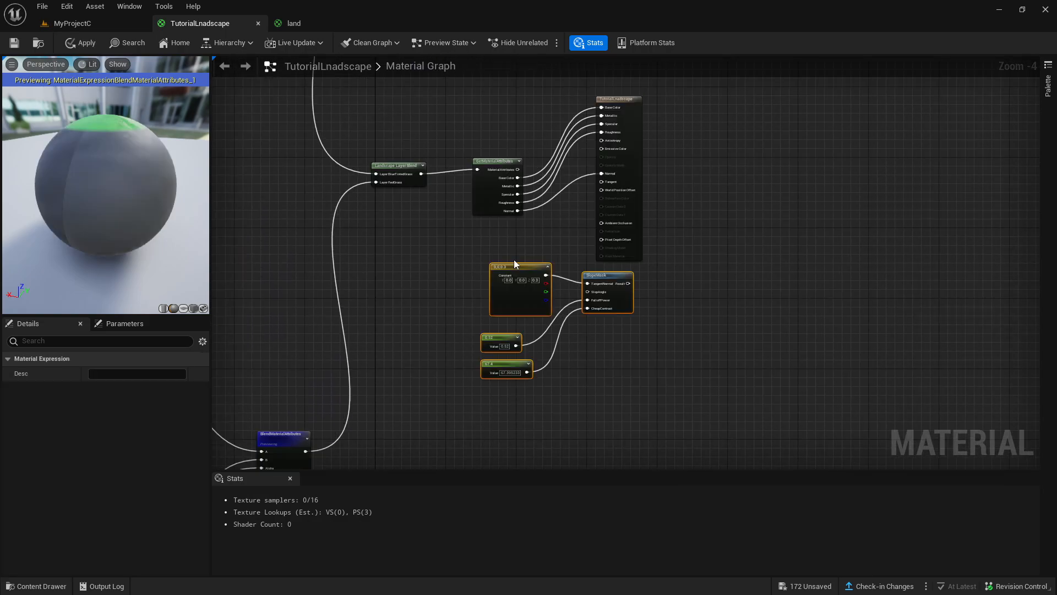
Step: Add a LandscapeGrassOutput node below and to the right of the duplicated SlopeMask node
drag(500, 276, 464, 287)
right_click(576, 290)
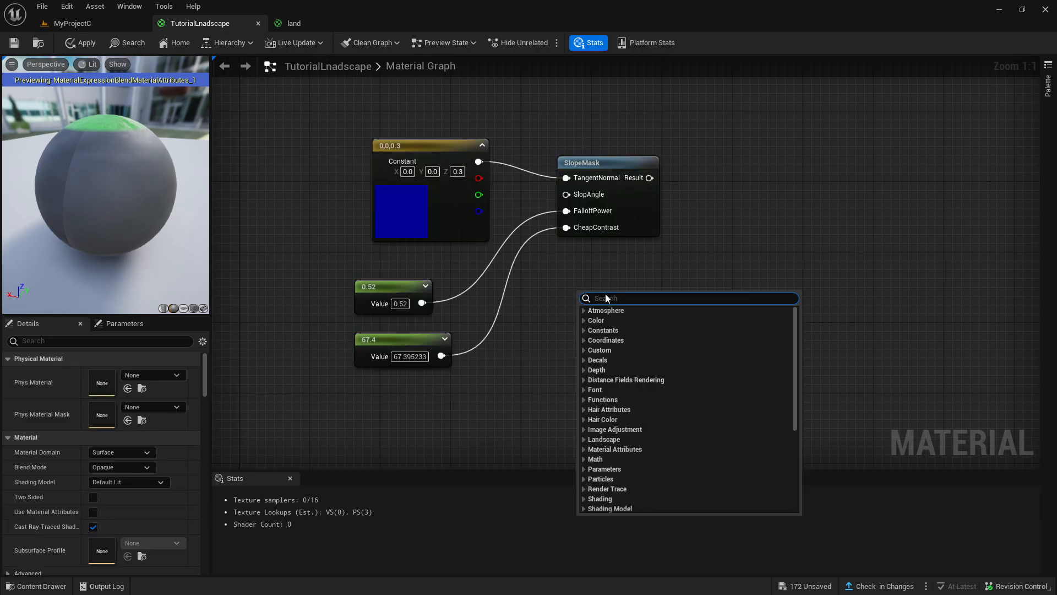
text(gras)
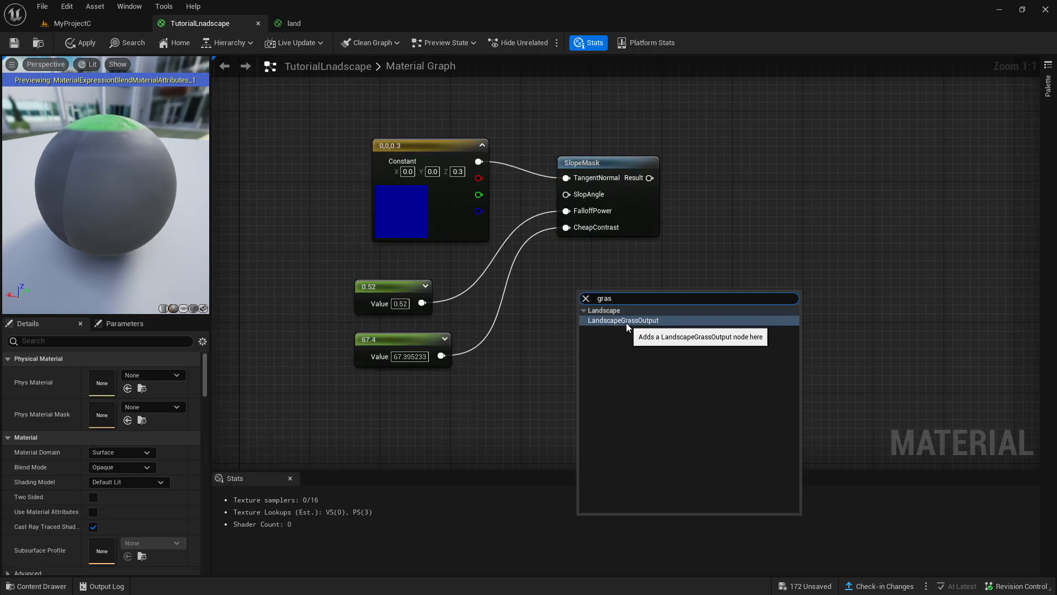
click(629, 321)
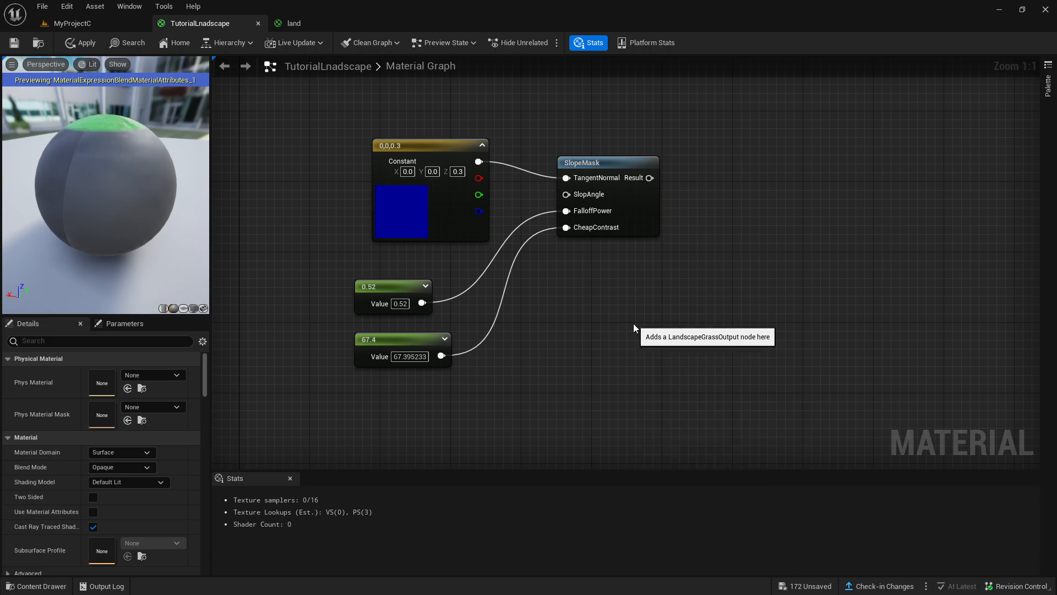
drag(613, 298, 734, 297)
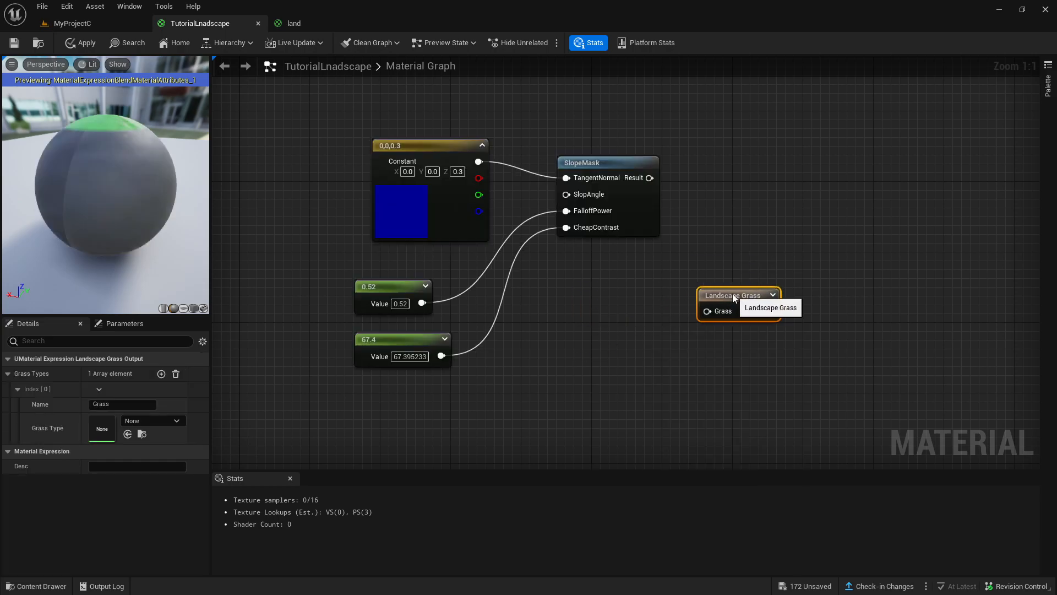
Step: Add a Lerp node below the duplicated SlopeMask, just left of the Landscape Grass node
right_click(575, 308)
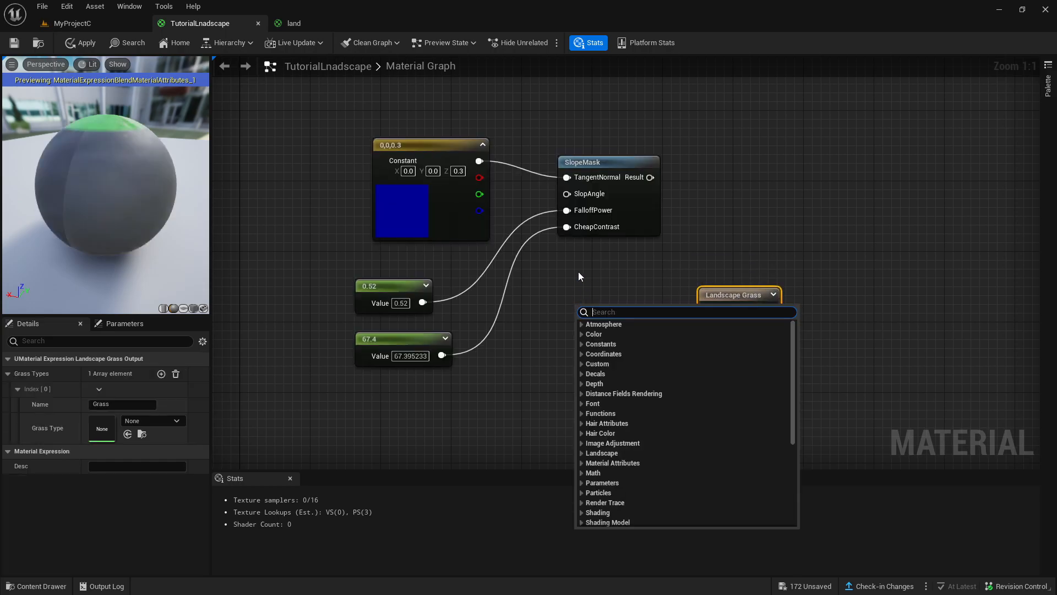
click(564, 308)
right_click(564, 309)
click(563, 289)
key(l)
click(562, 289)
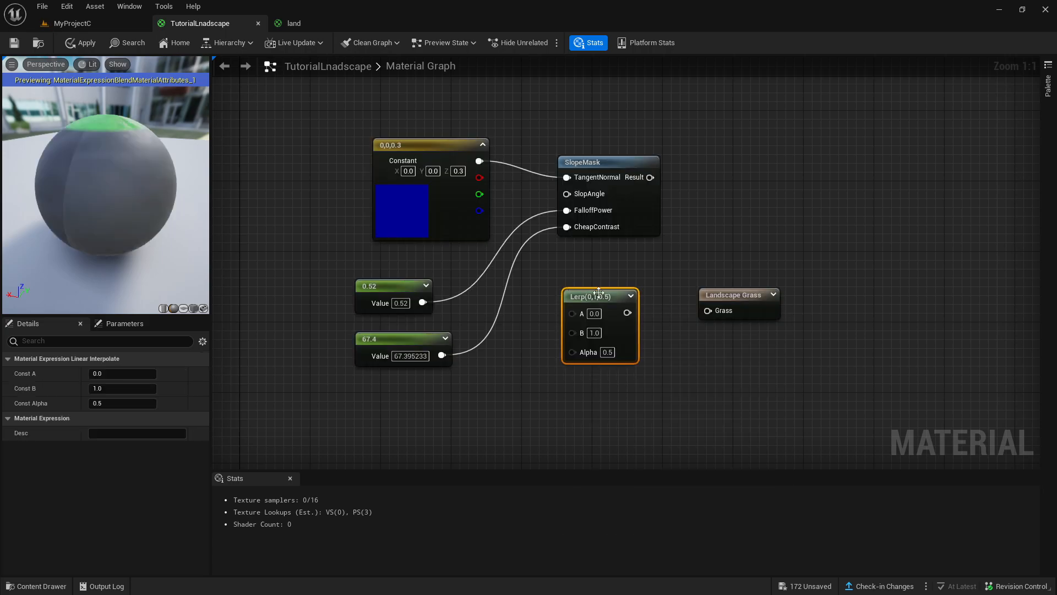
mouse_move(598, 296)
mouse_down()
mouse_move(645, 231)
mouse_move(592, 310)
mouse_move(562, 300)
mouse_move(578, 297)
mouse_up()
Step: Add a LandscapeLayerSample node and place it to the left of the duplicated 0,0,0.3 vector
right_click(314, 182)
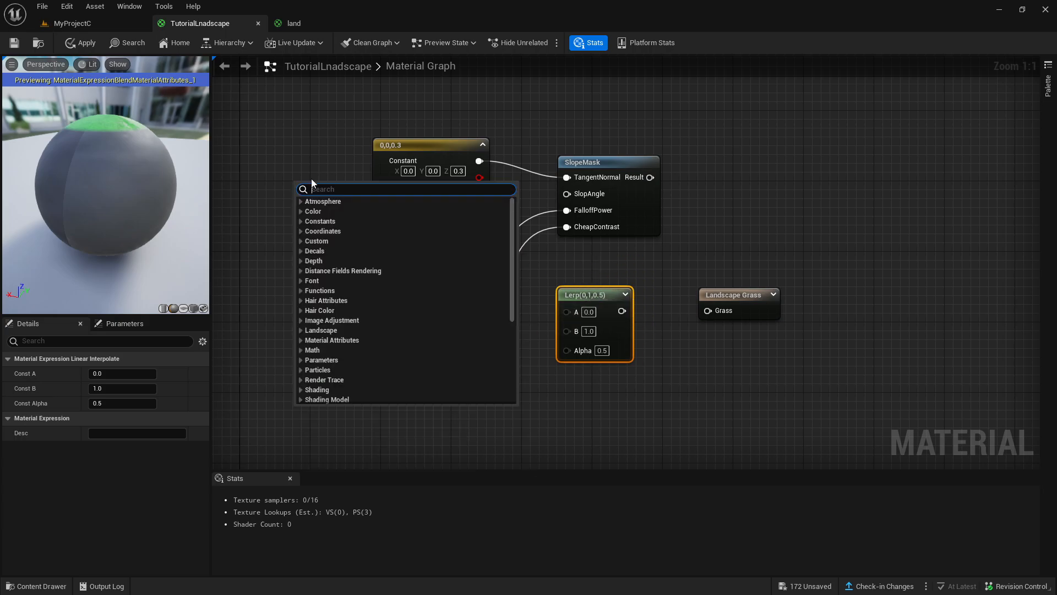
text(kan)
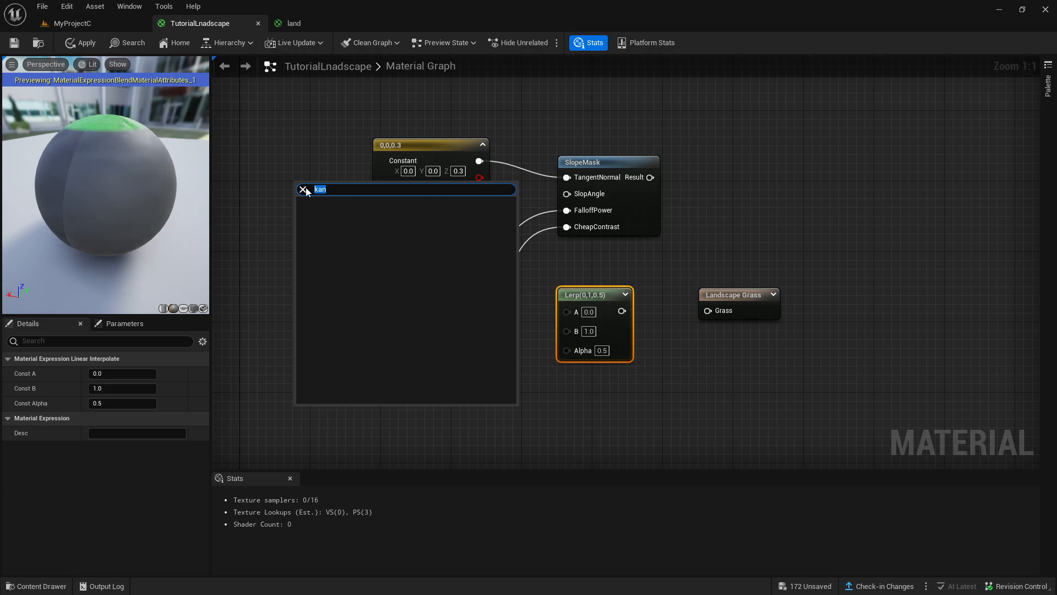
key(BackSpace)
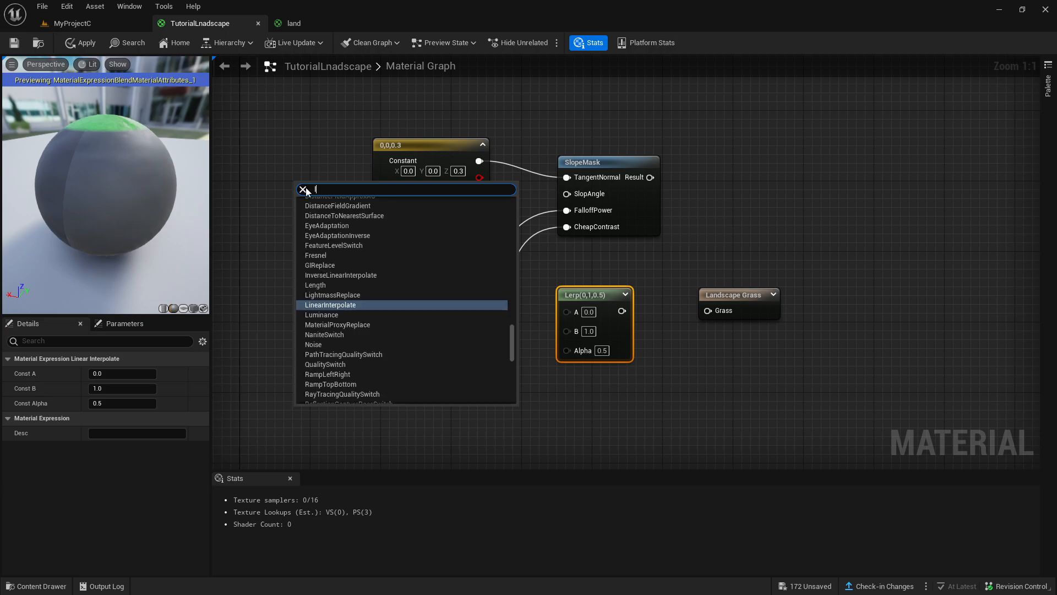
text(lan)
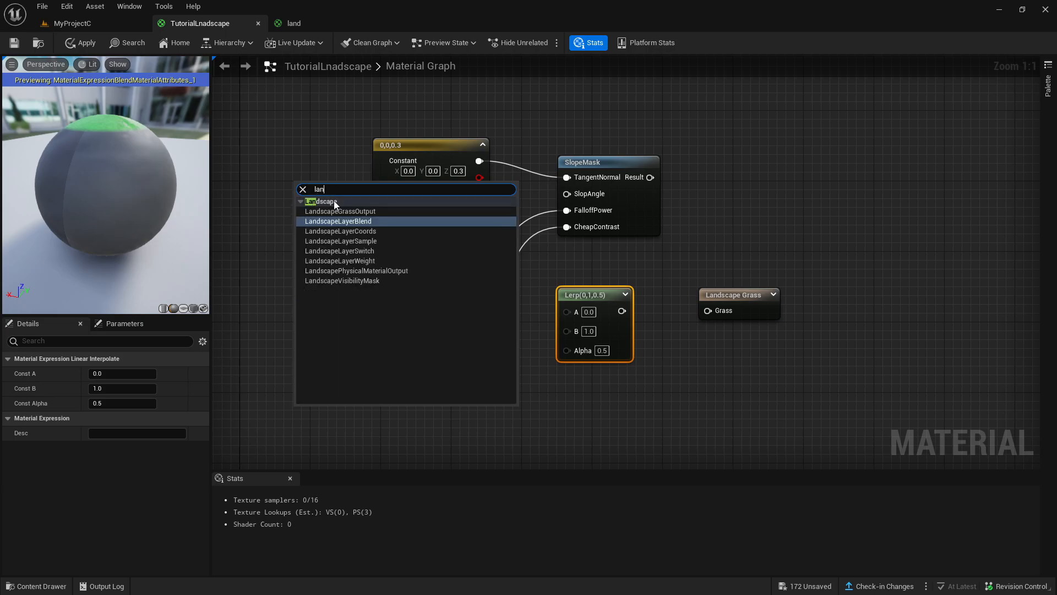
click(375, 241)
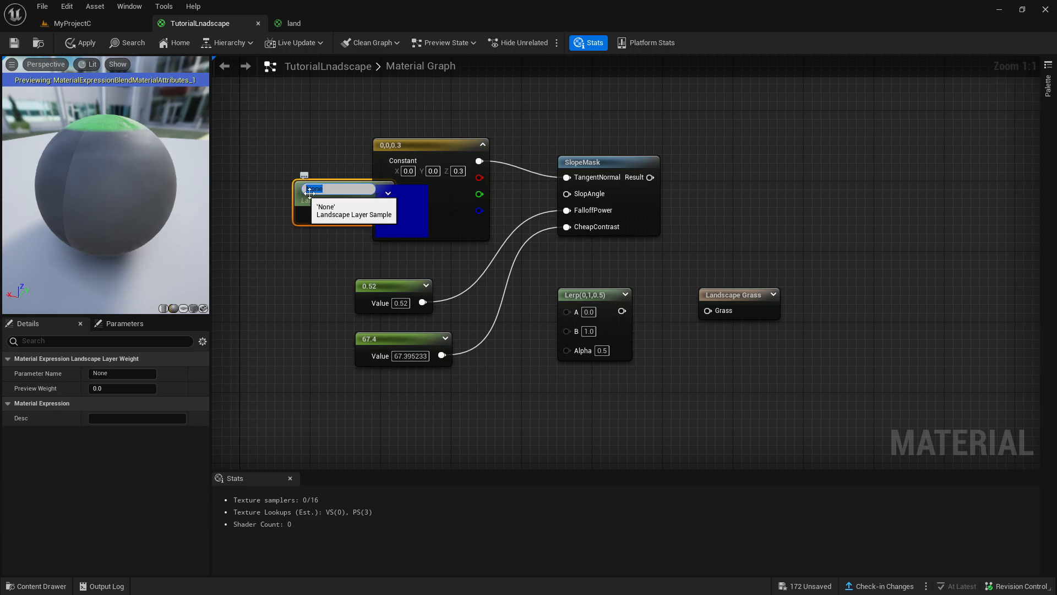
drag(323, 184, 279, 220)
Step: Examine the Landscape Layer Blend's layer inputs and where the new grass nodes sit relative to the rest of the graph
scroll(279, 220, down, 1)
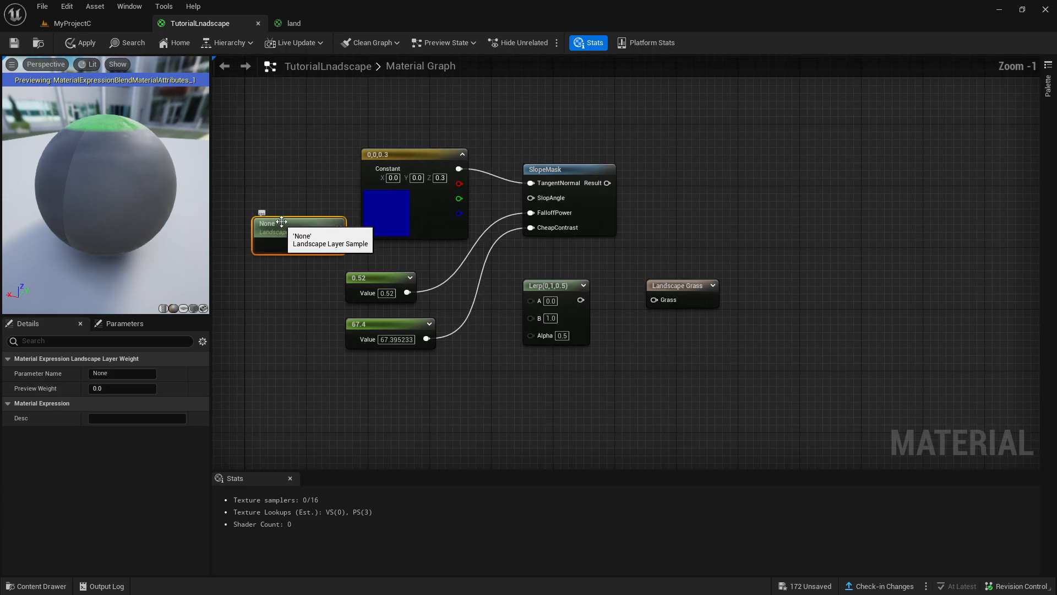
right_drag(283, 170, 585, 354)
scroll(465, 203, down, 1)
scroll(484, 236, down, 1)
scroll(432, 216, down, 1)
right_drag(432, 216, 396, 311)
right_drag(361, 178, 432, 337)
right_click(451, 347)
right_drag(437, 291, 576, 411)
right_drag(516, 196, 327, 163)
scroll(546, 290, up, 3)
scroll(575, 291, down, 4)
right_drag(649, 338, 584, 99)
scroll(504, 195, up, 5)
right_drag(507, 197, 511, 113)
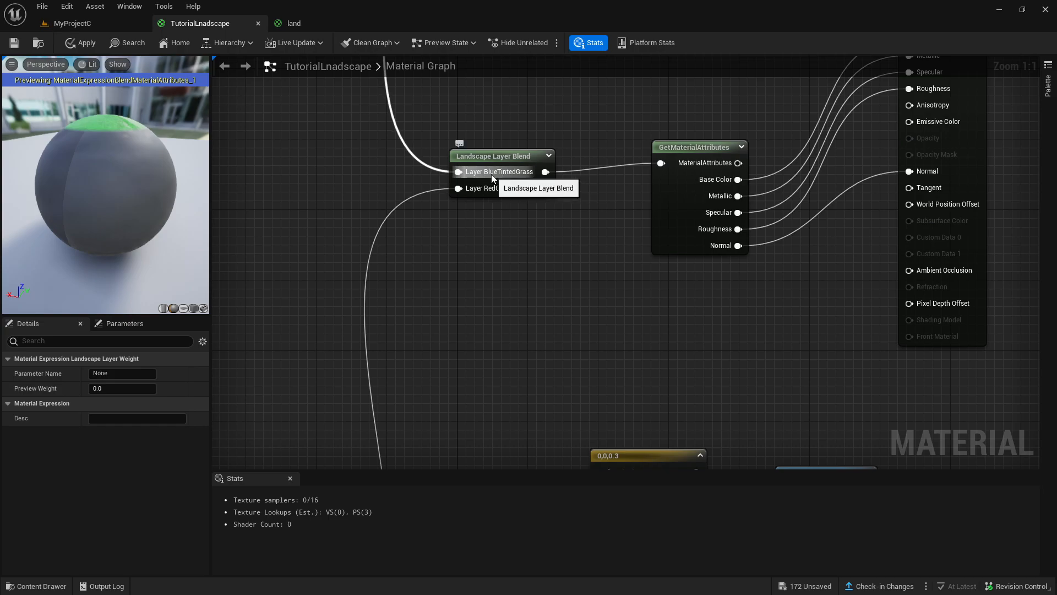
right_drag(536, 271, 496, 212)
scroll(491, 209, down, 3)
scroll(436, 177, down, 2)
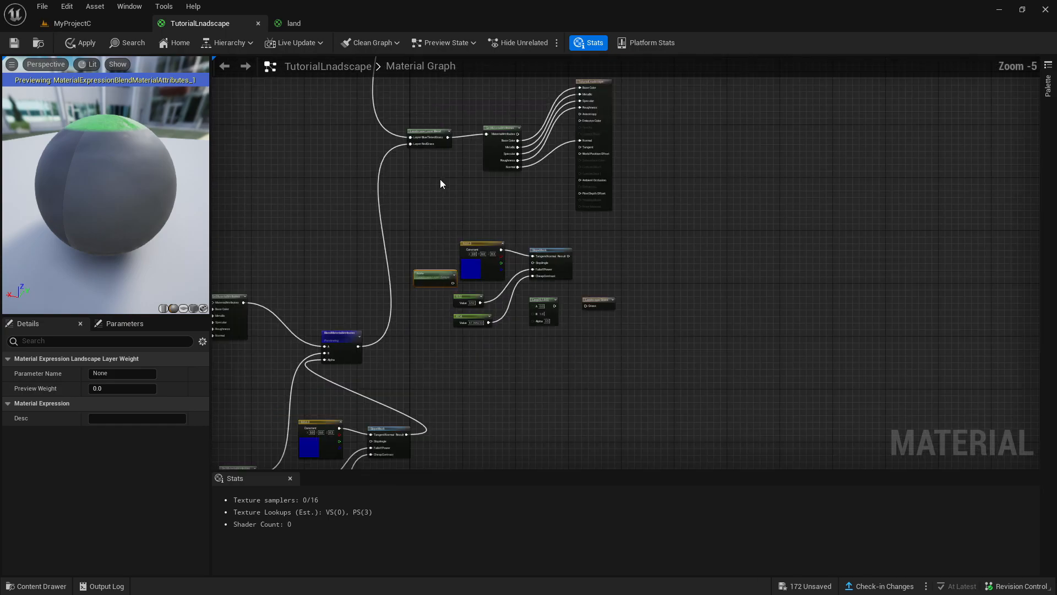
drag(439, 224, 630, 386)
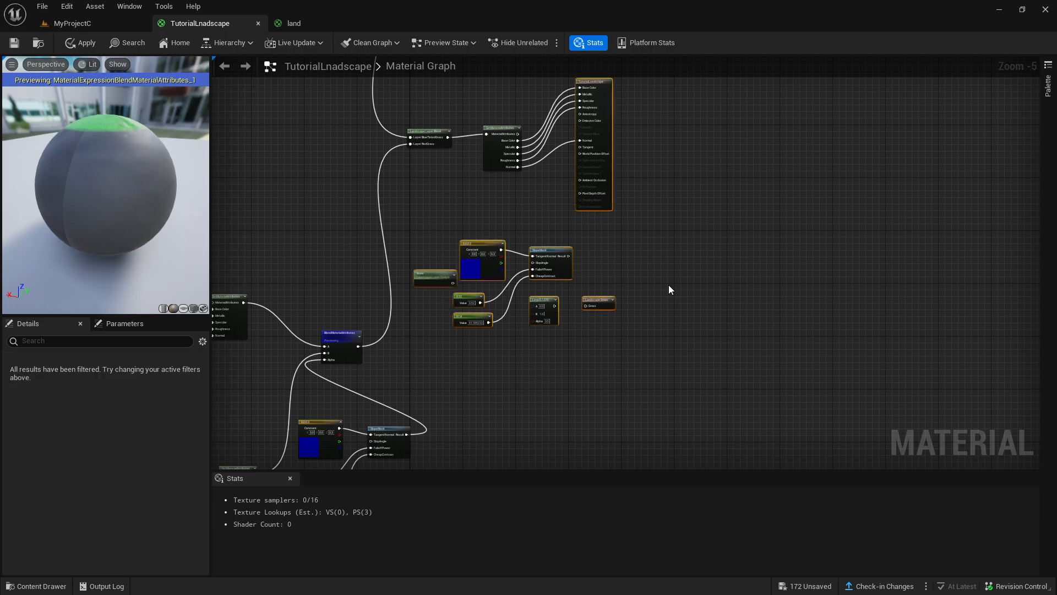
click(673, 285)
Step: Copy the BlueTintedGrass layer name from the Landscape Layer Blend node into the Landscape Layer Sample's parameter name
scroll(428, 199, up, 3)
right_drag(430, 166, 487, 307)
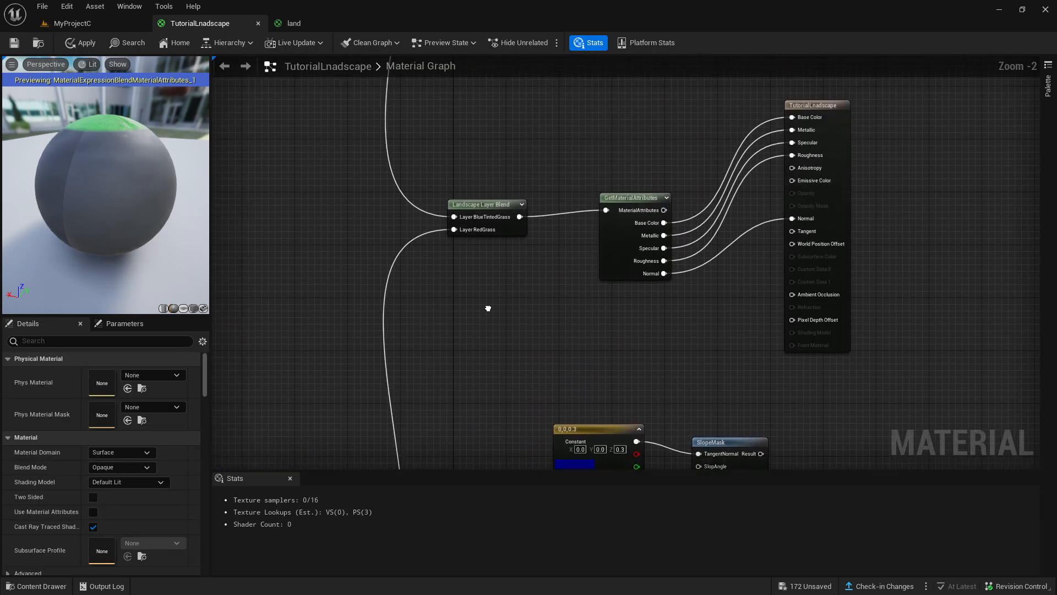
scroll(488, 306, up, 2)
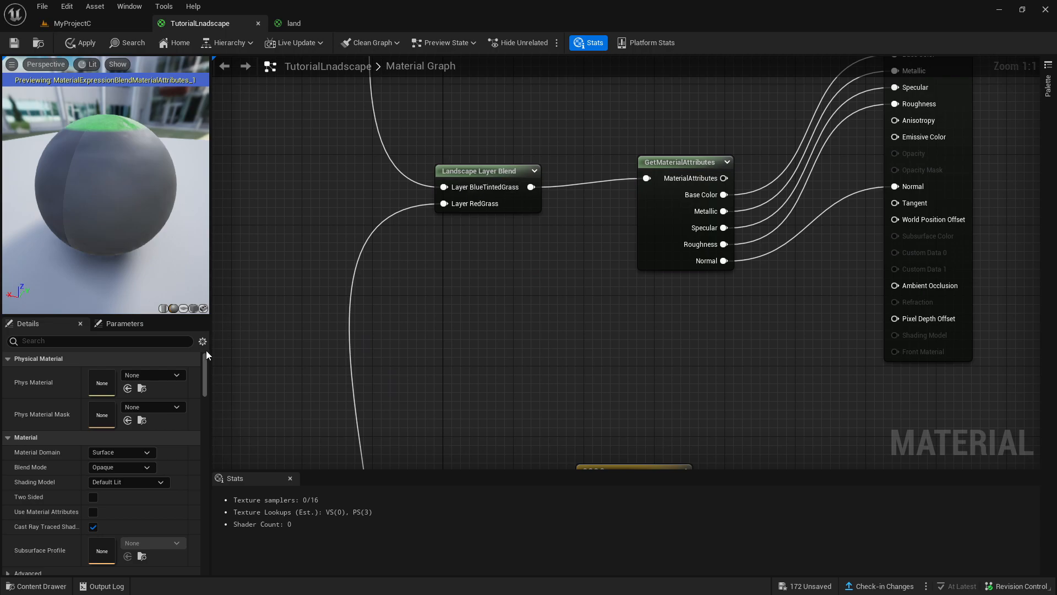
click(462, 175)
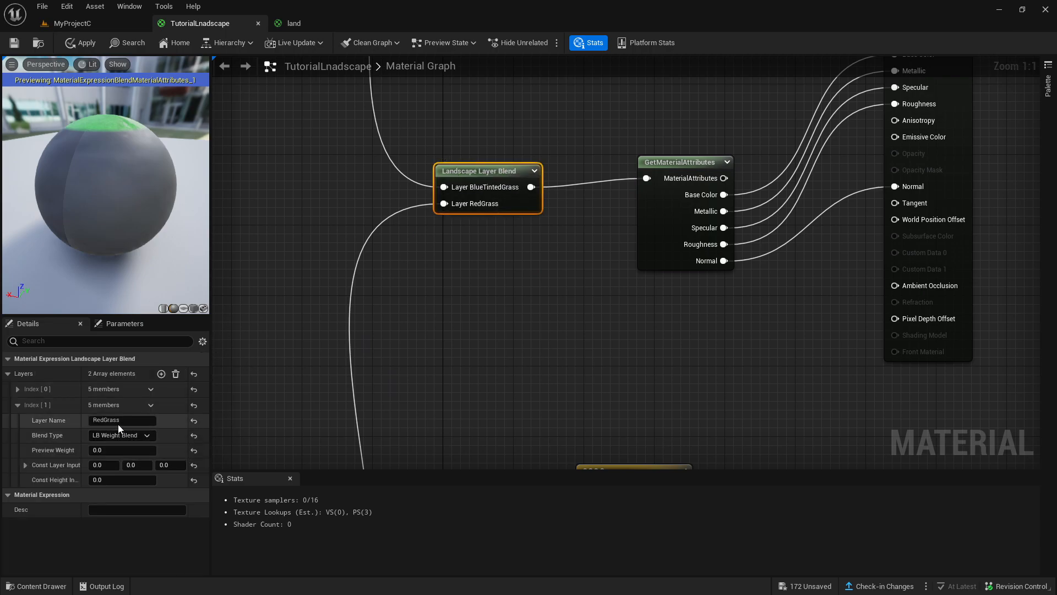
click(22, 402)
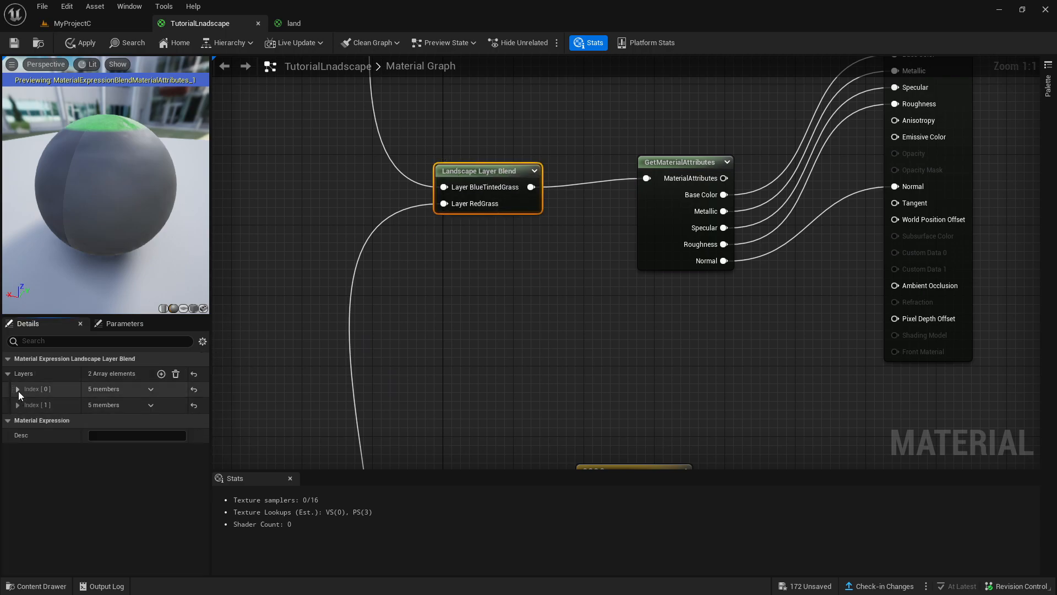
click(18, 389)
click(126, 404)
key(ctrl+c)
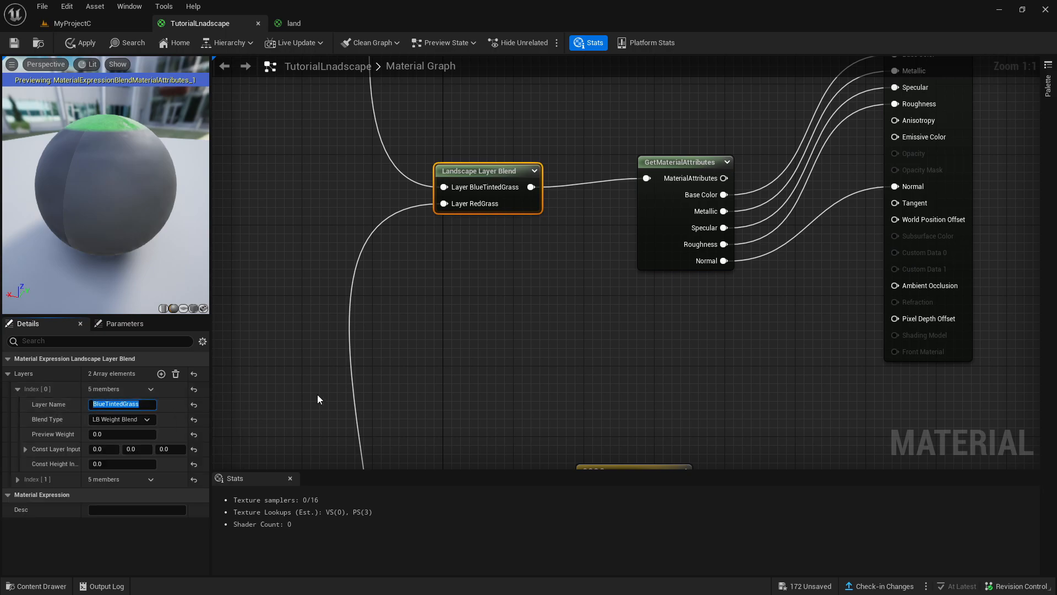
click(533, 359)
right_drag(606, 371, 477, 186)
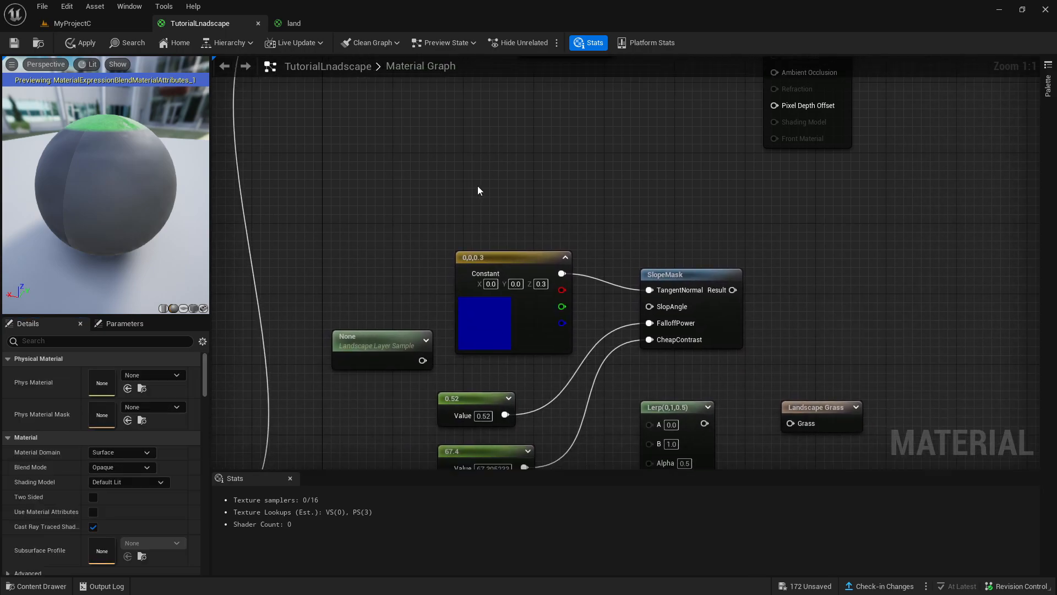
click(379, 342)
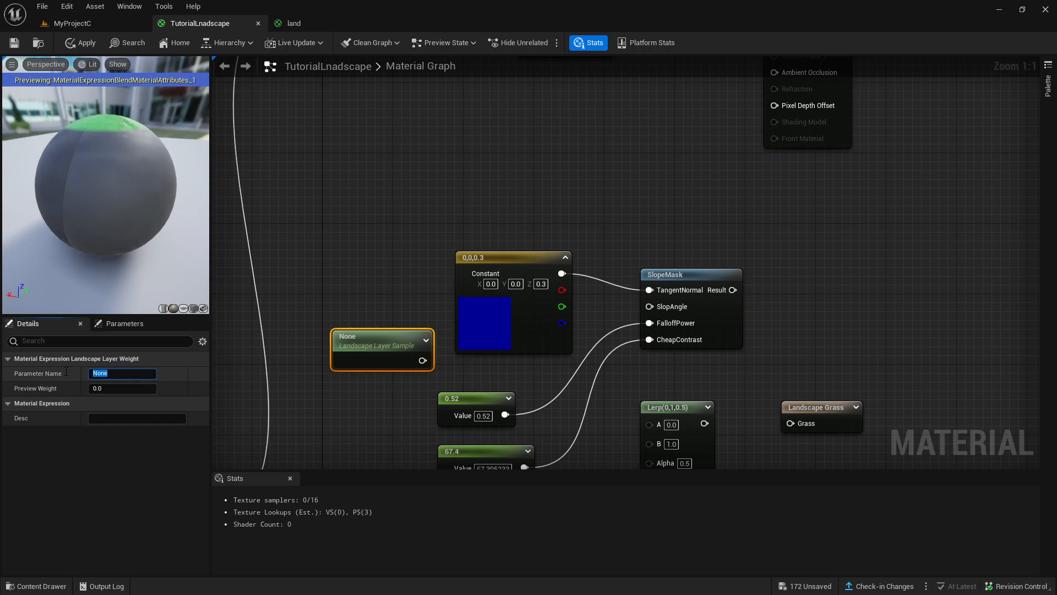
key(ctrl+v)
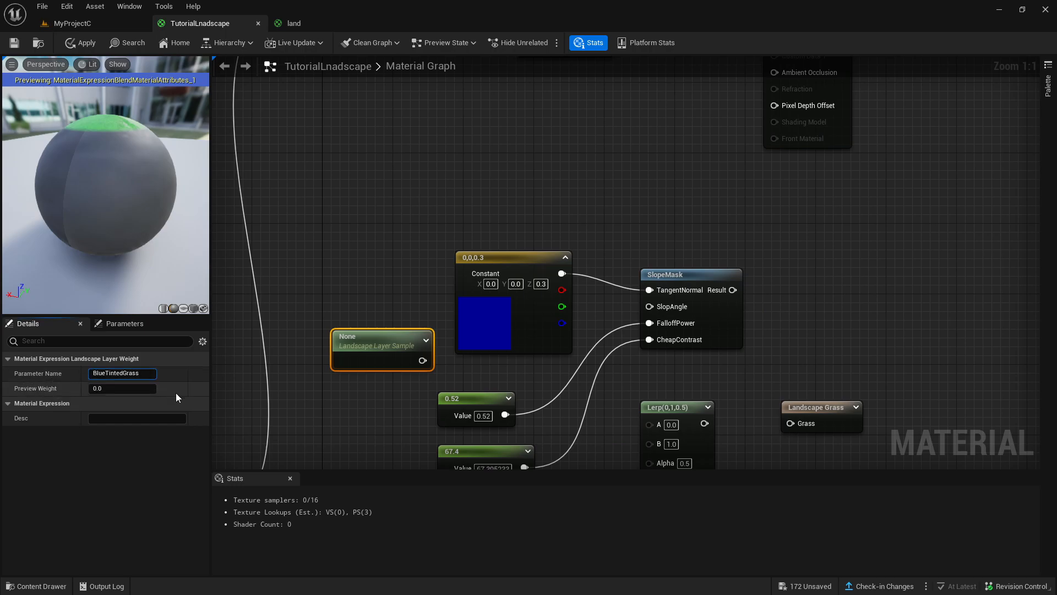
key(Return)
Step: Place the Lerp above the 0,0,0.3 vector and feed the BlueTintedGrass sample into B and the SlopeMask result into Alpha
click(376, 272)
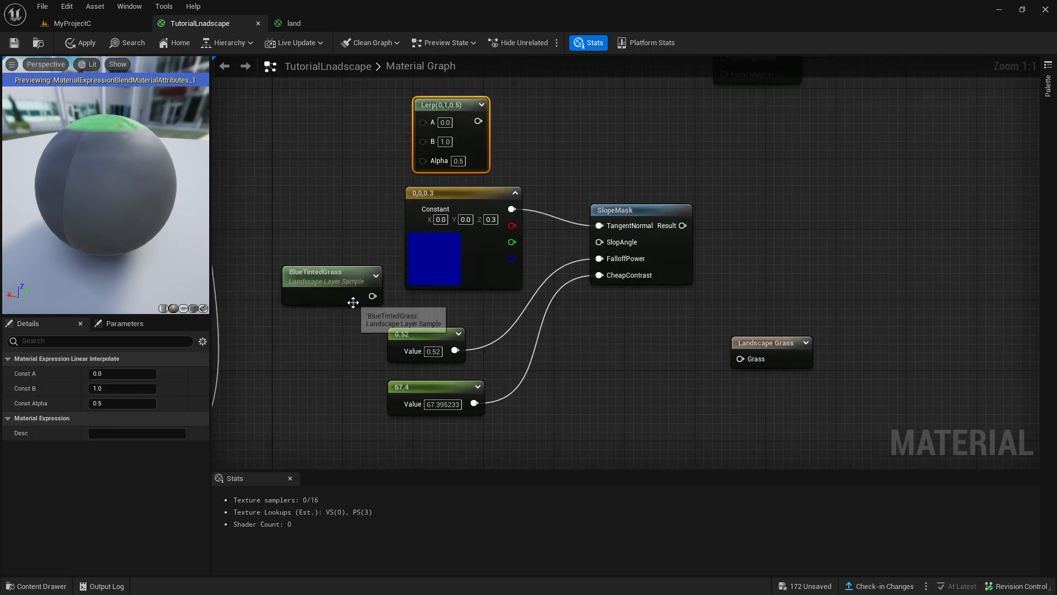
drag(372, 295, 418, 141)
drag(683, 226, 422, 159)
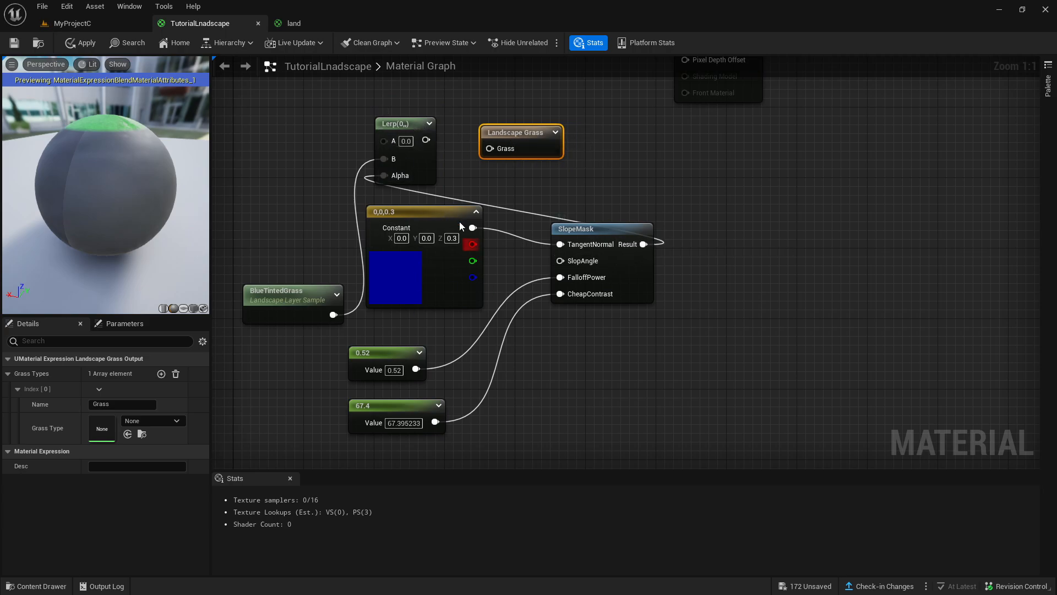
Step: Connect the Lerp output to the Grass input of the Landscape Grass node
scroll(298, 168, down, 2)
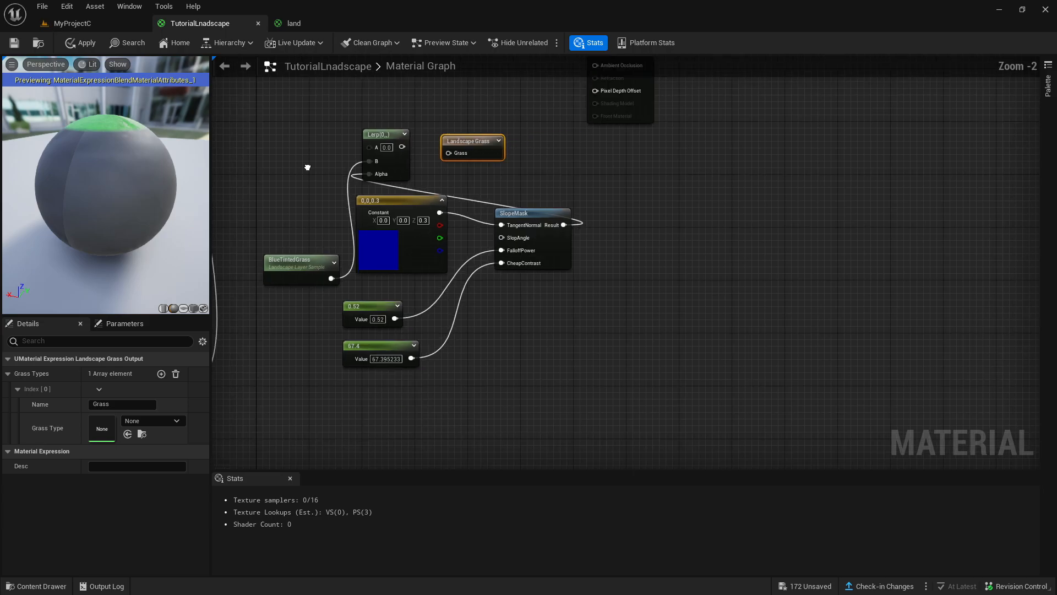
right_drag(299, 168, 680, 285)
scroll(457, 246, down, 2)
right_drag(522, 343, 461, 192)
right_drag(417, 360, 287, 463)
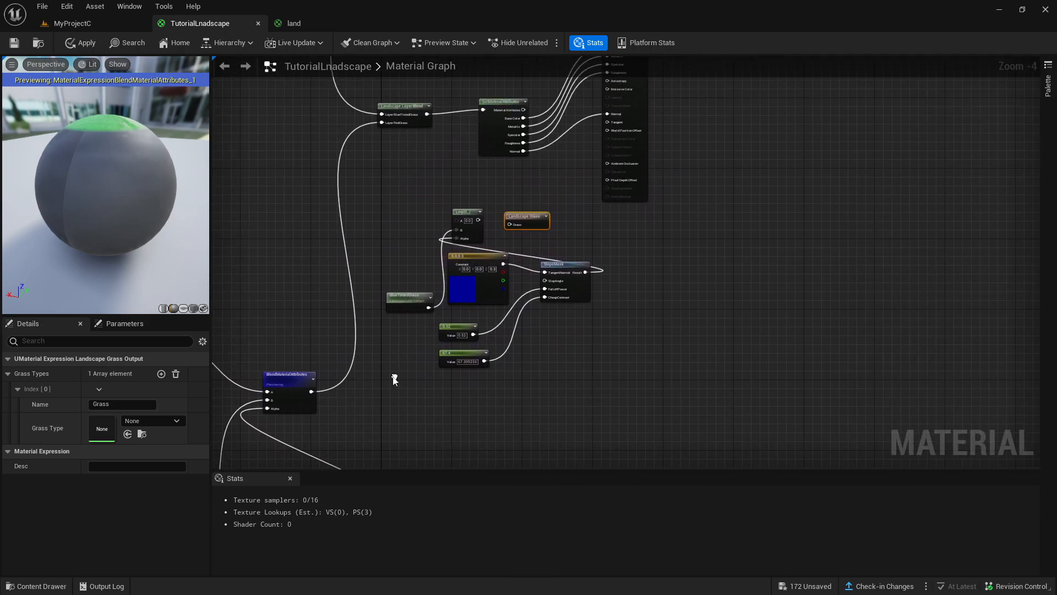
scroll(401, 337, up, 3)
drag(540, 122, 594, 129)
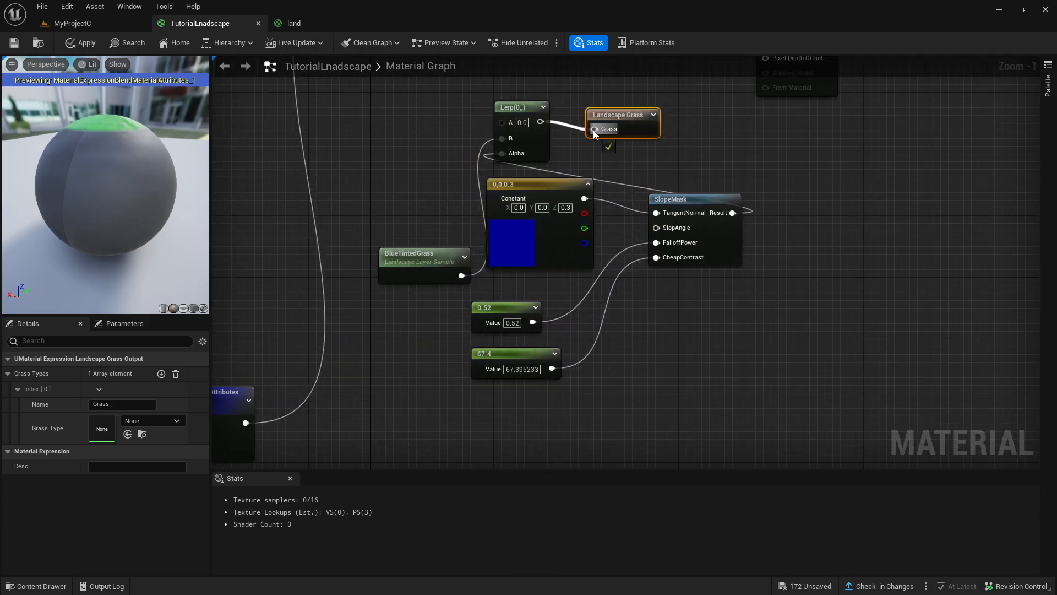
right_drag(627, 138, 548, 163)
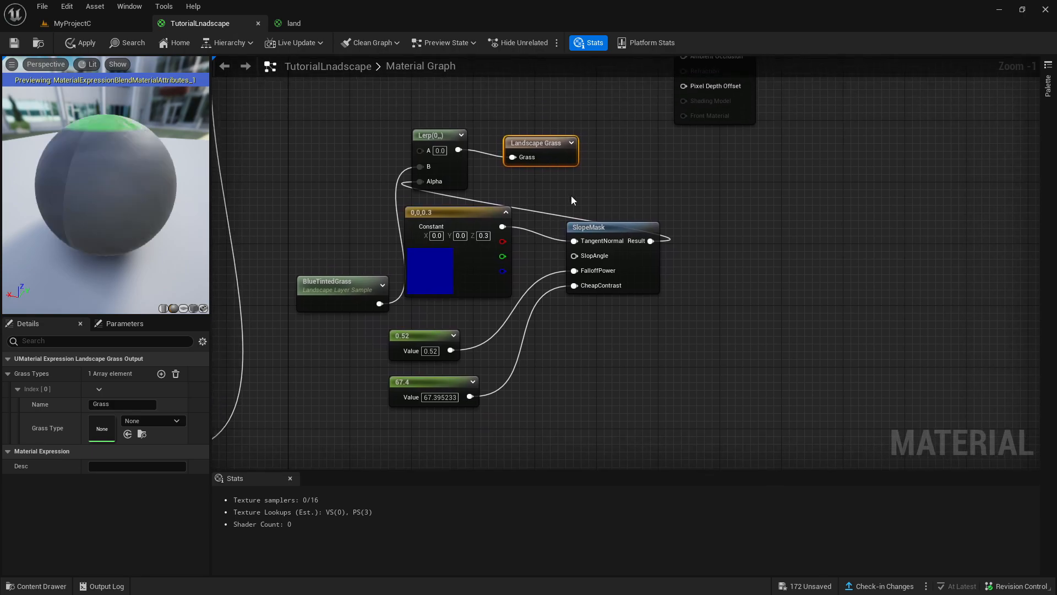
scroll(475, 271, up, 1)
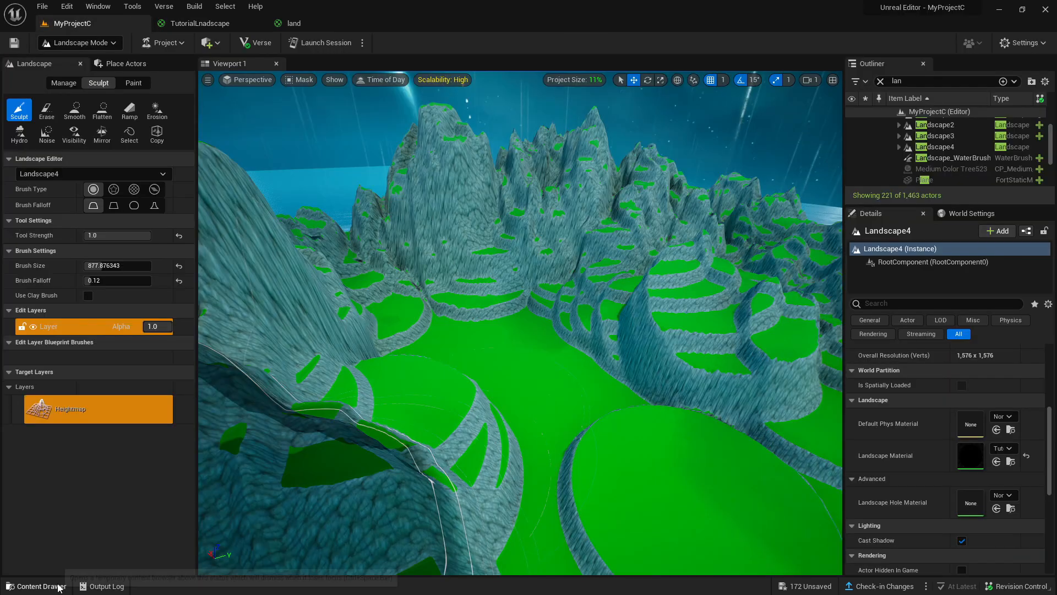
Step: Create a Landscape Grass Type asset named BueGrass in the MyProjectC Content folder
click(58, 585)
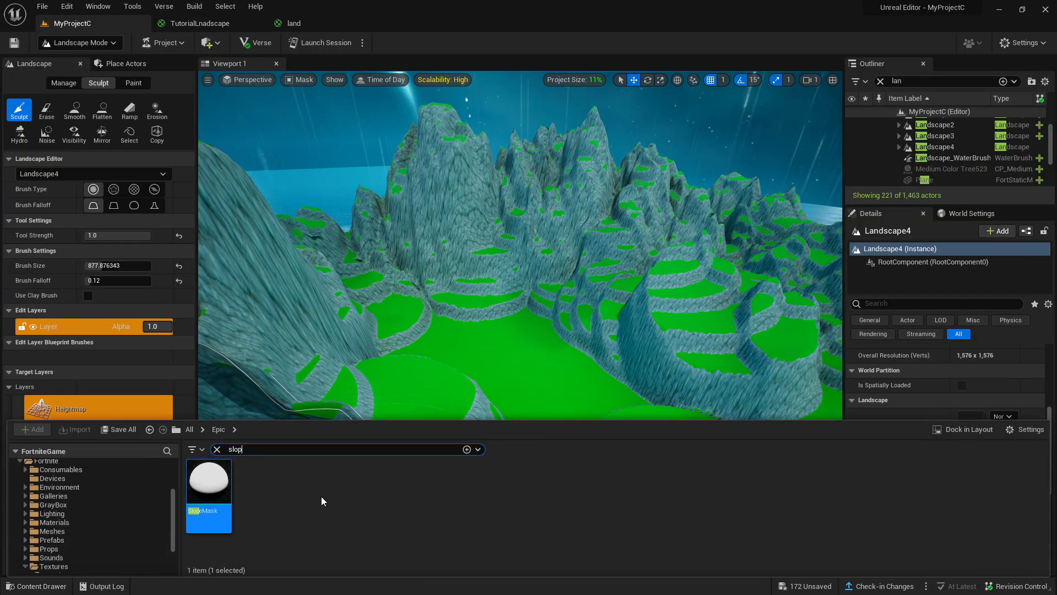
click(215, 448)
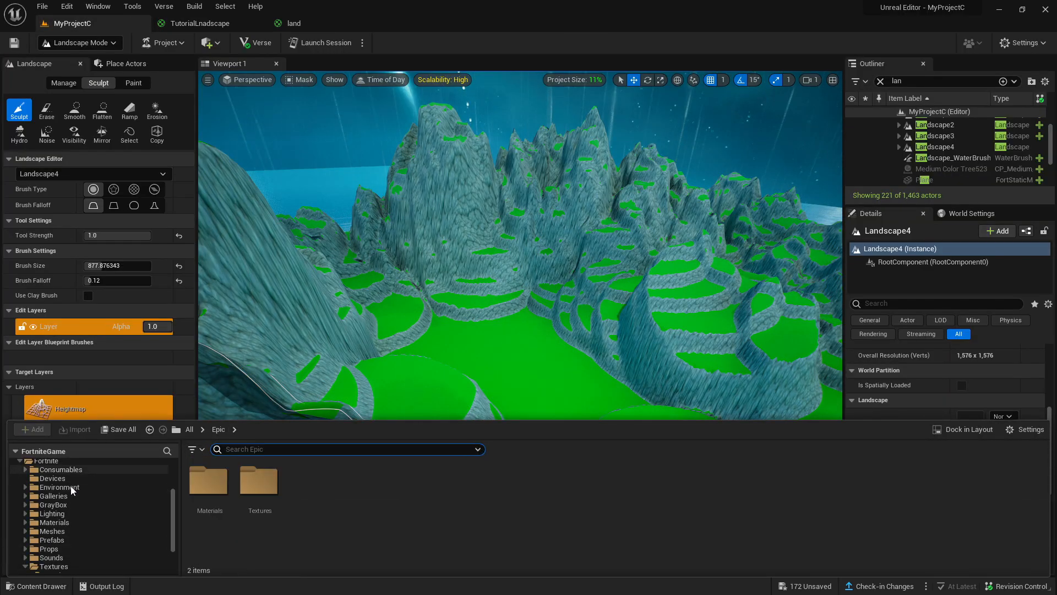
scroll(110, 496, up, 3)
click(138, 474)
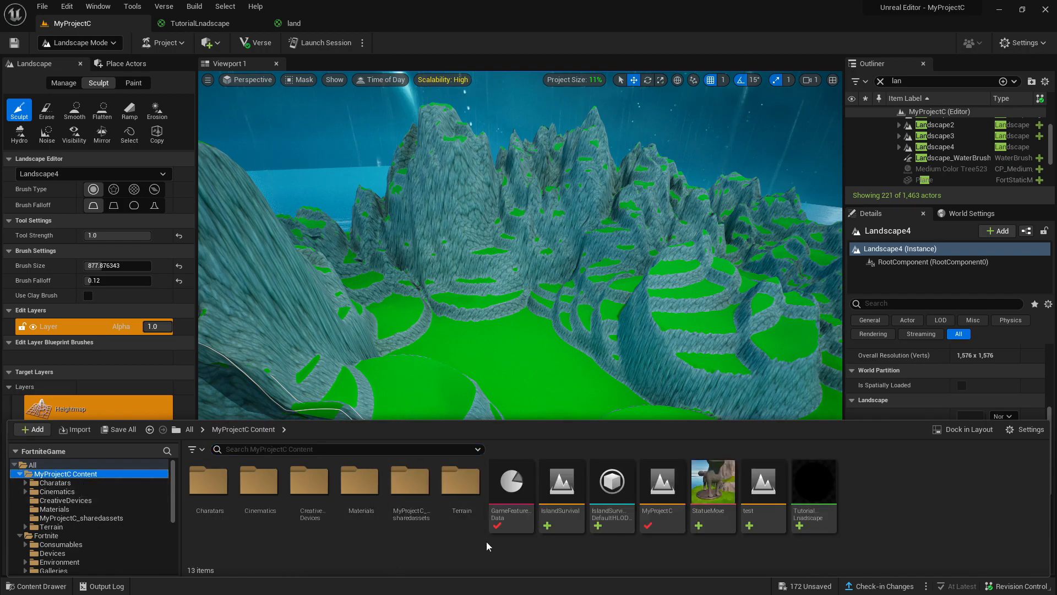
right_click(911, 498)
mouse_move(956, 448)
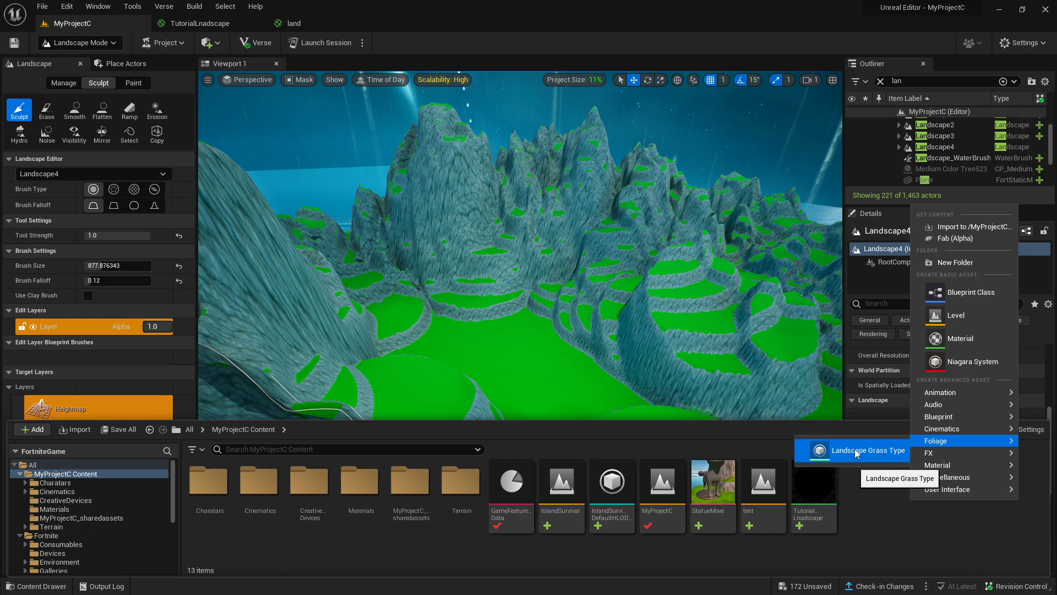
click(874, 457)
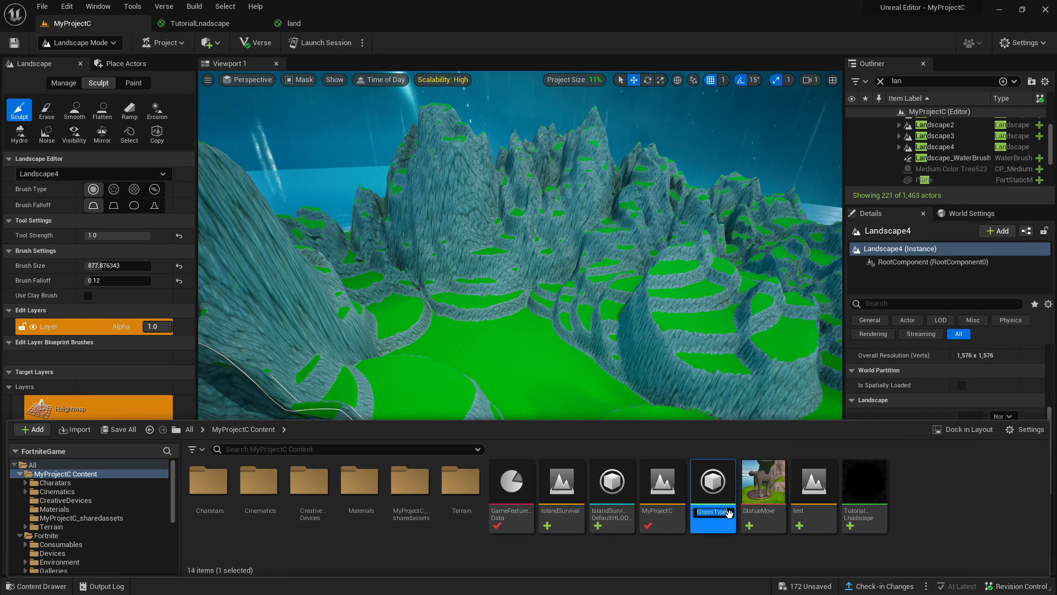
text(Bu)
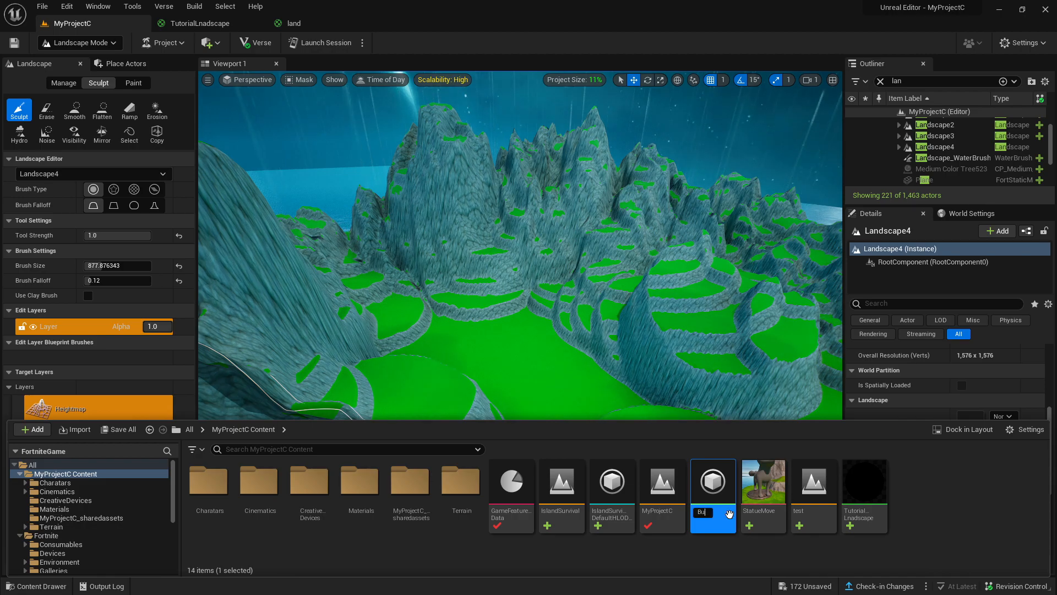
text(eGrass)
key(Return)
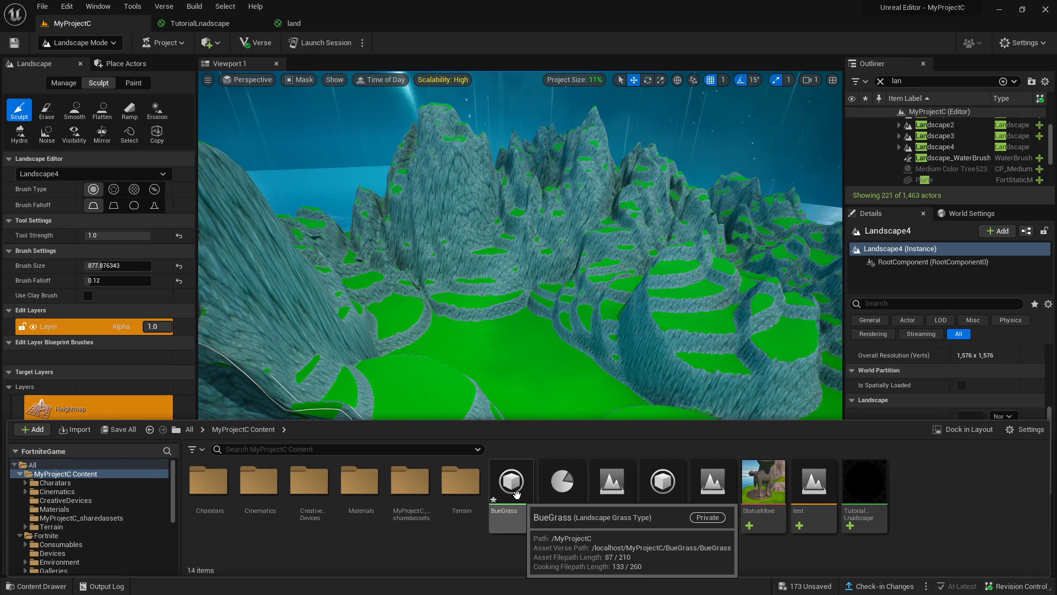
Step: Open the BueGrass grass type, add one grass variety and expand its settings
double_click(713, 488)
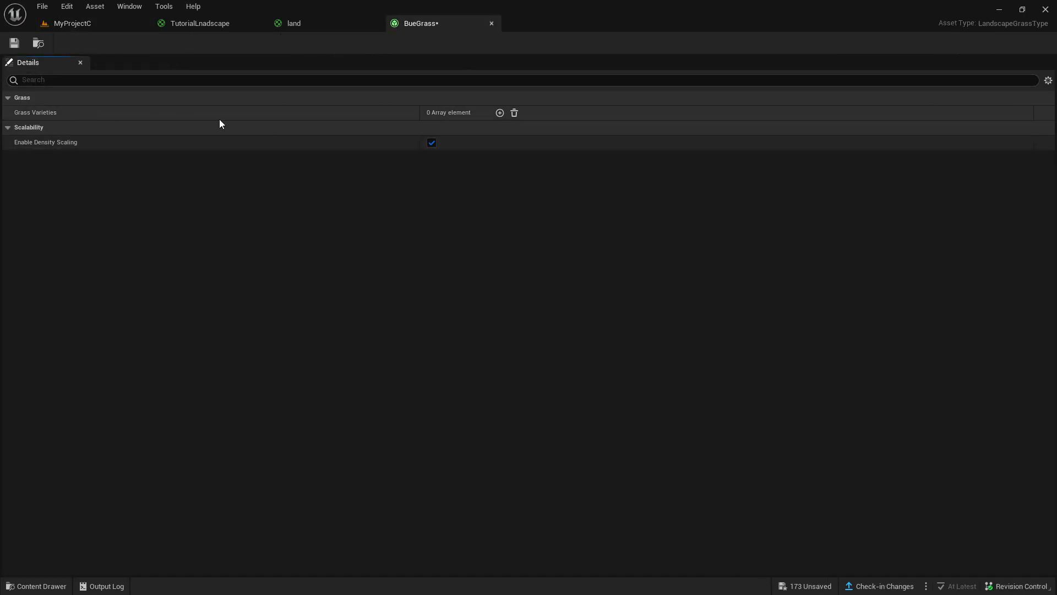
click(499, 113)
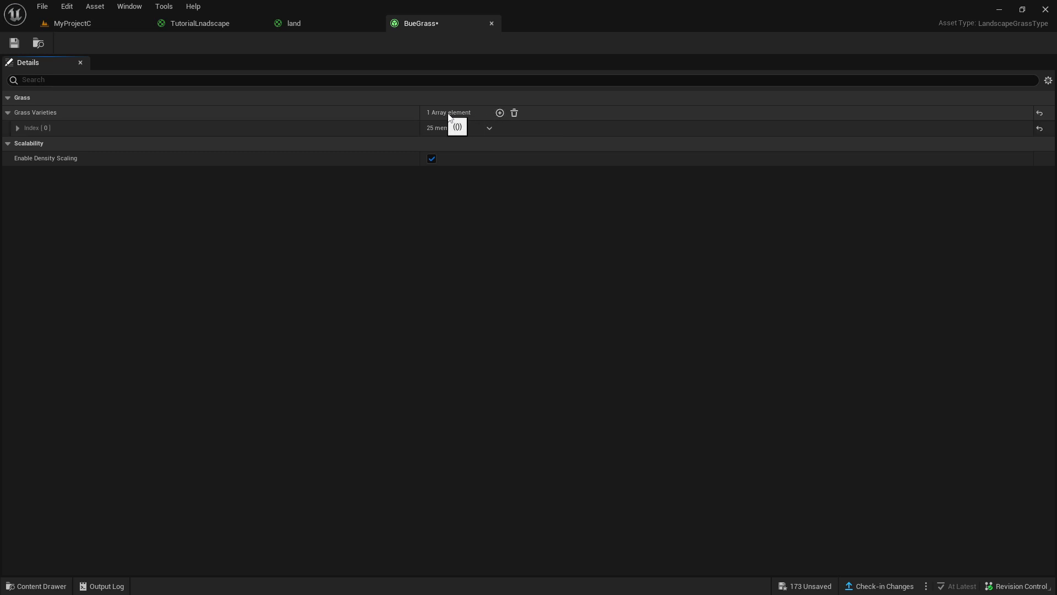
click(489, 128)
click(17, 127)
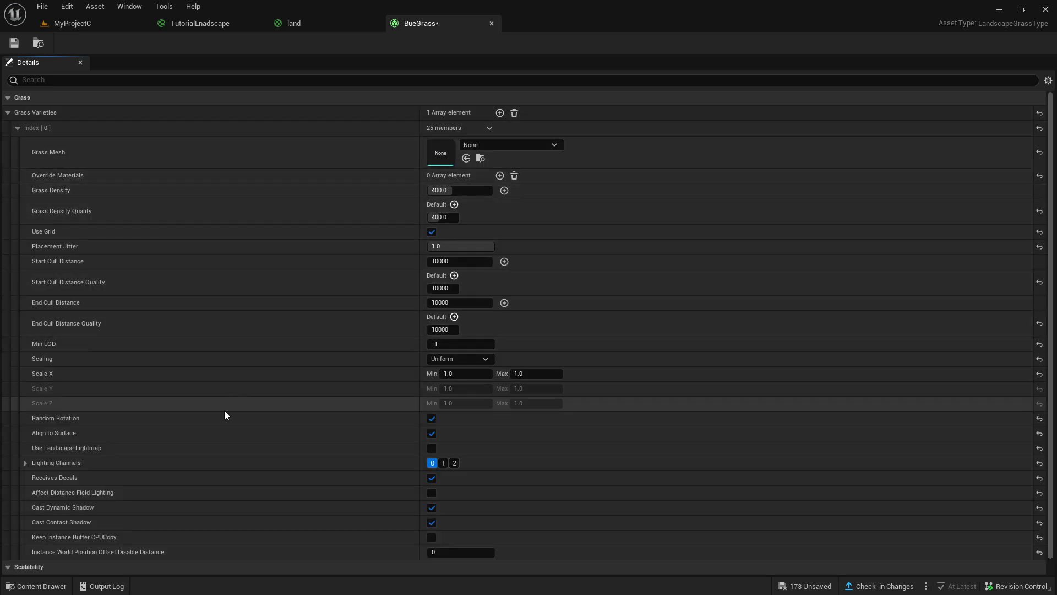
click(487, 145)
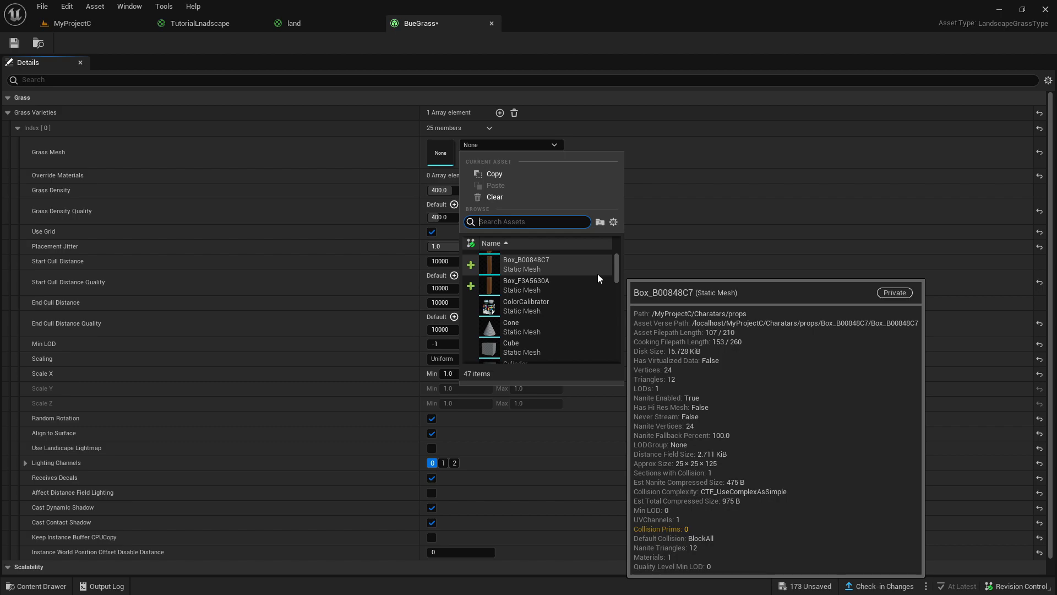
scroll(608, 273, down, 3)
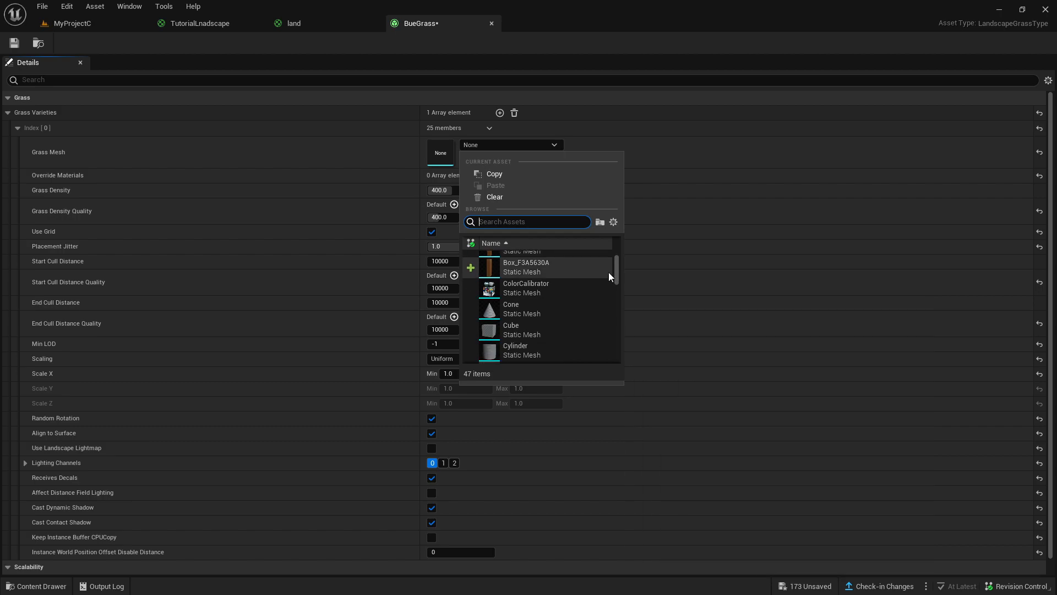
scroll(609, 271, down, 3)
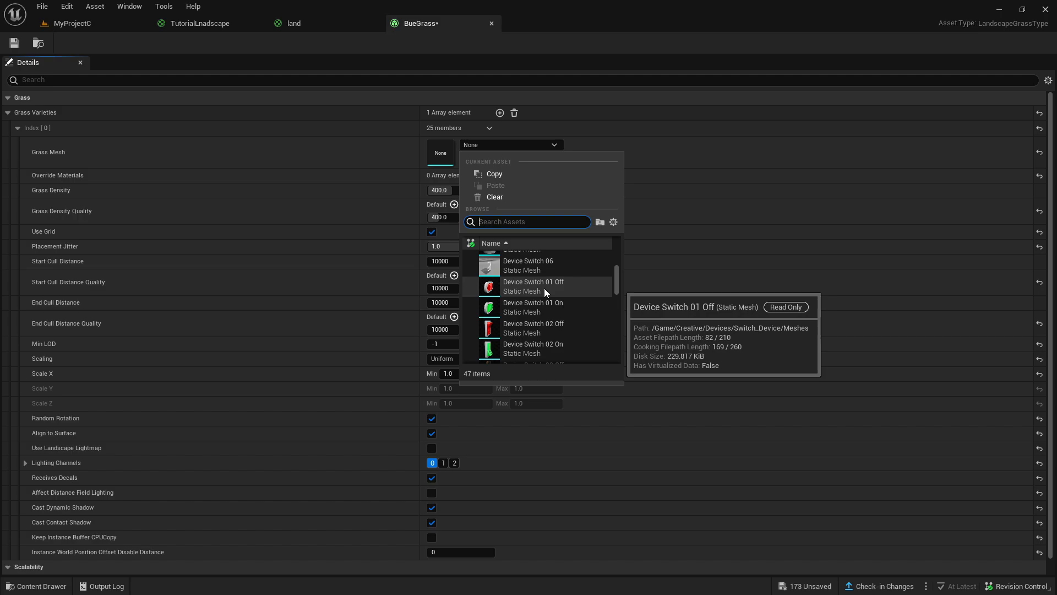
scroll(544, 288, down, 3)
scroll(543, 289, down, 5)
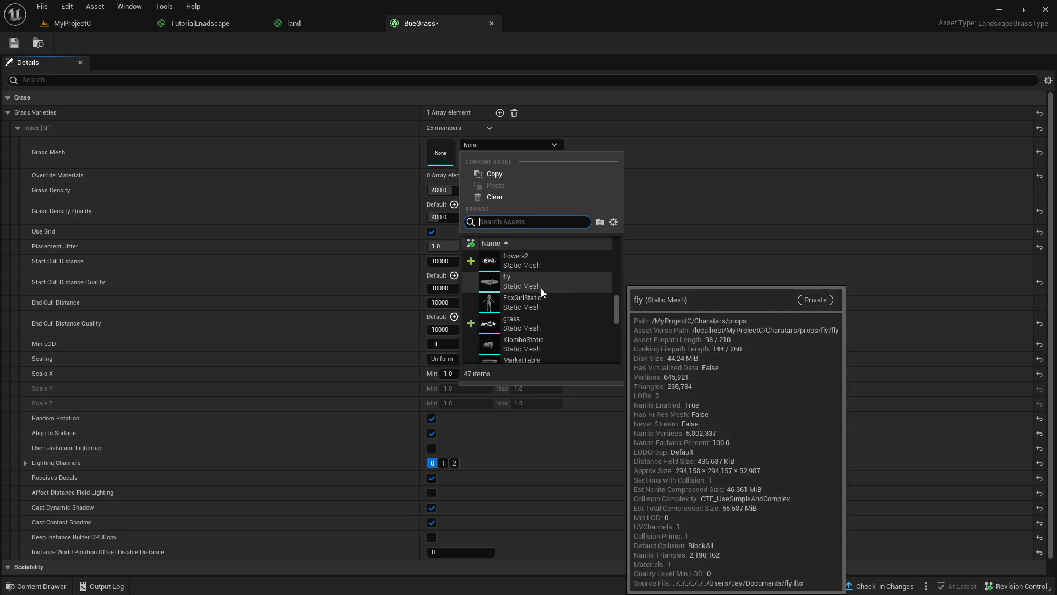
click(255, 176)
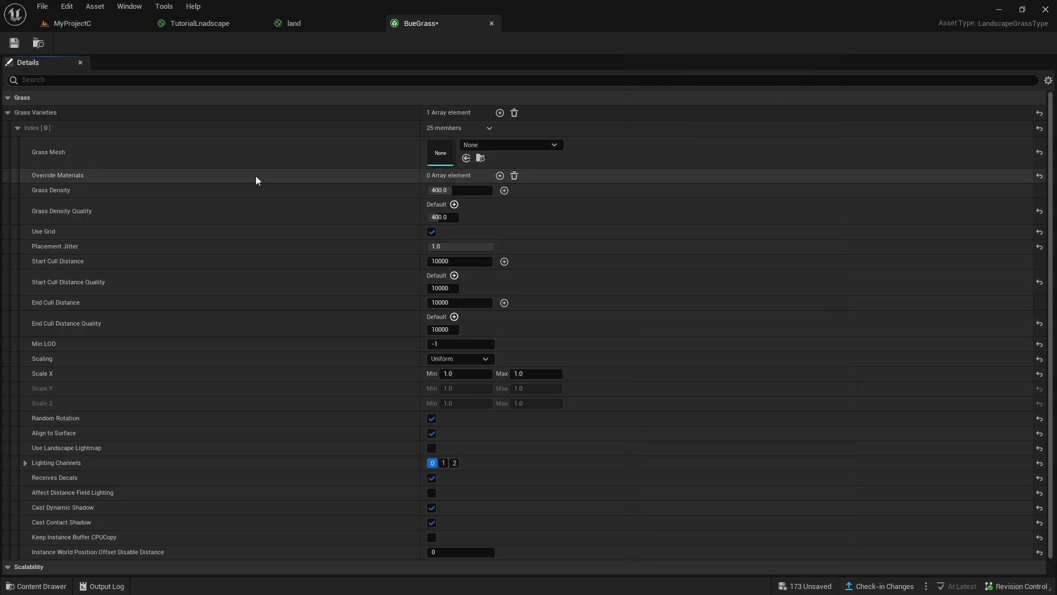
Step: Add one override material to the first grass variety and assign GrassMaterial to it
click(500, 175)
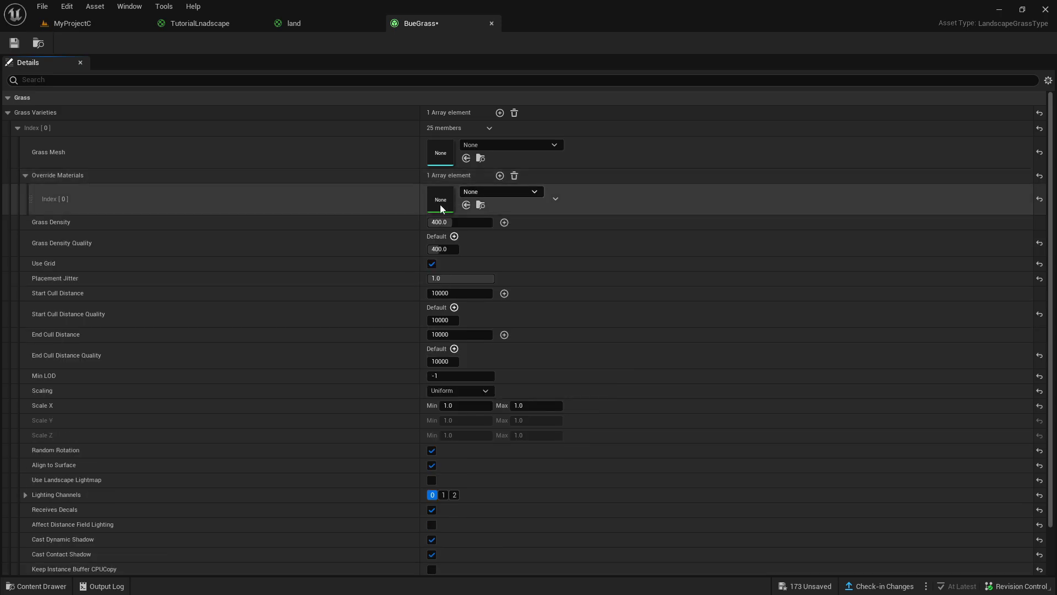
click(480, 192)
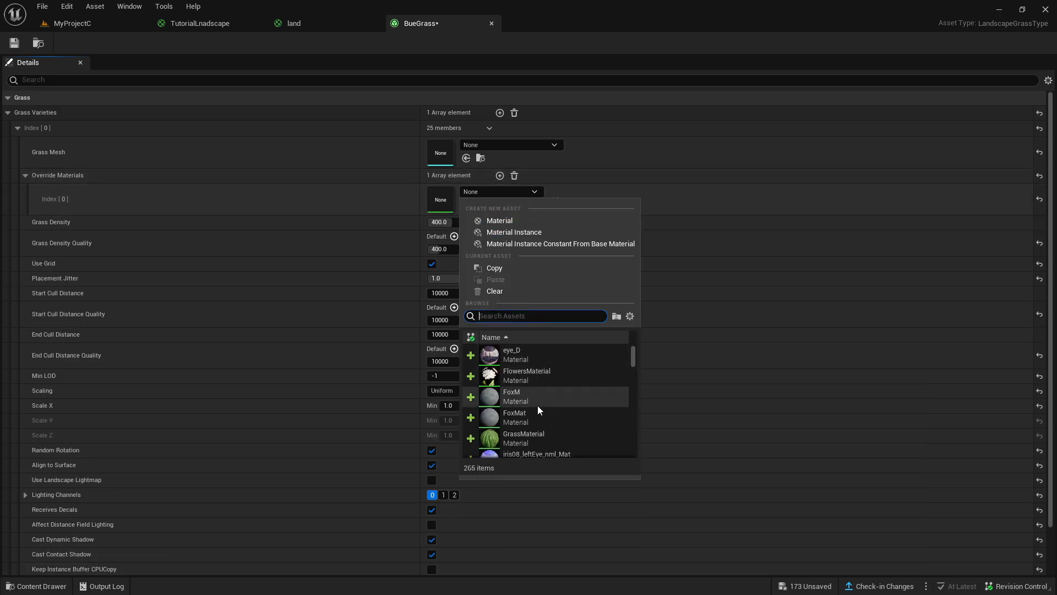
click(524, 438)
Step: Assign the static mesh named grass as the variety's Grass Mesh and set Grass Density to about 127.27
click(517, 145)
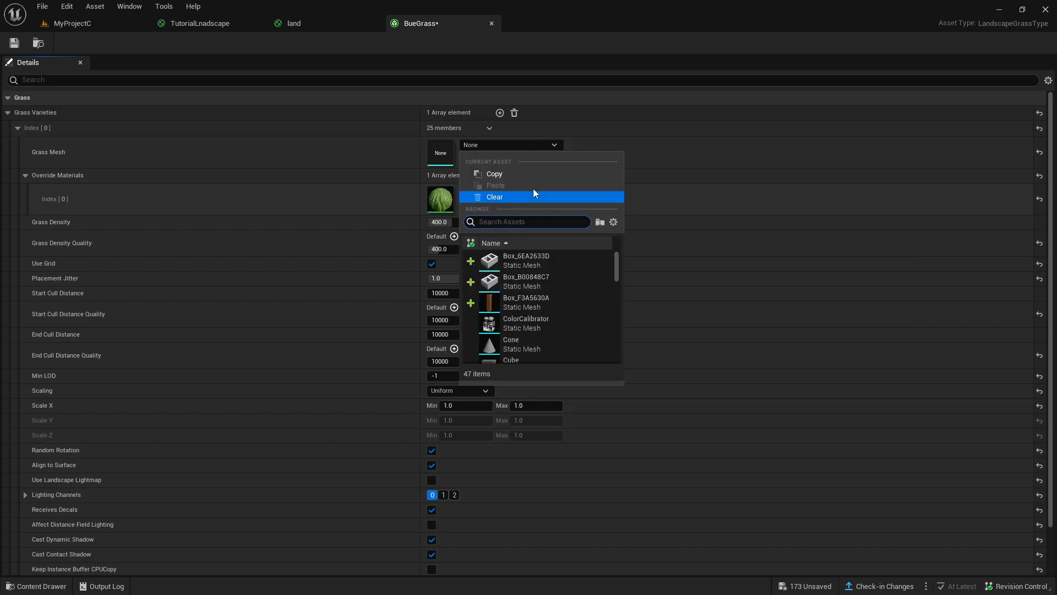
text(grass)
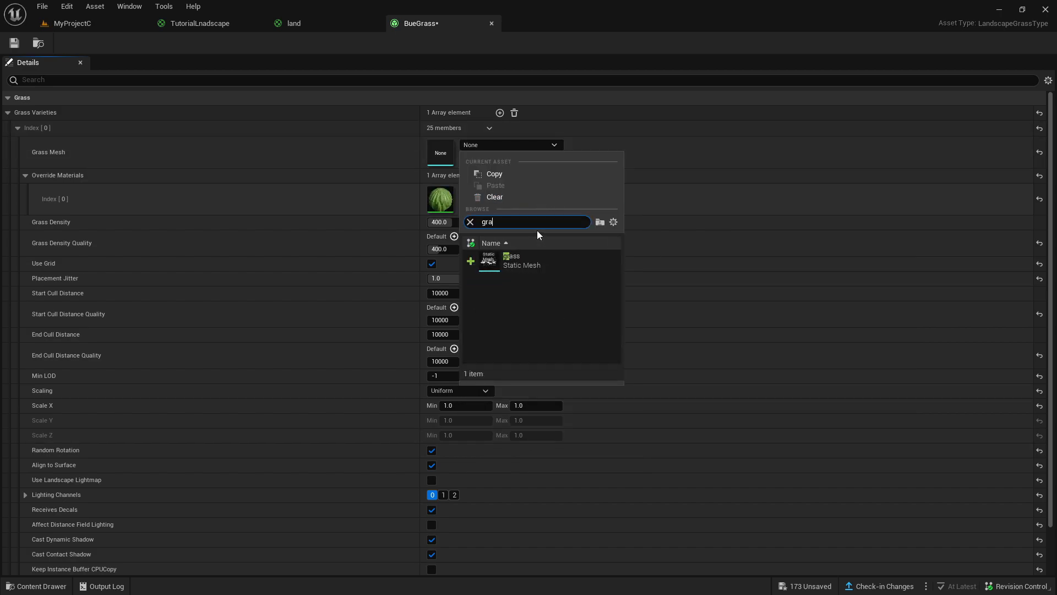
click(518, 254)
scroll(373, 241, down, 1)
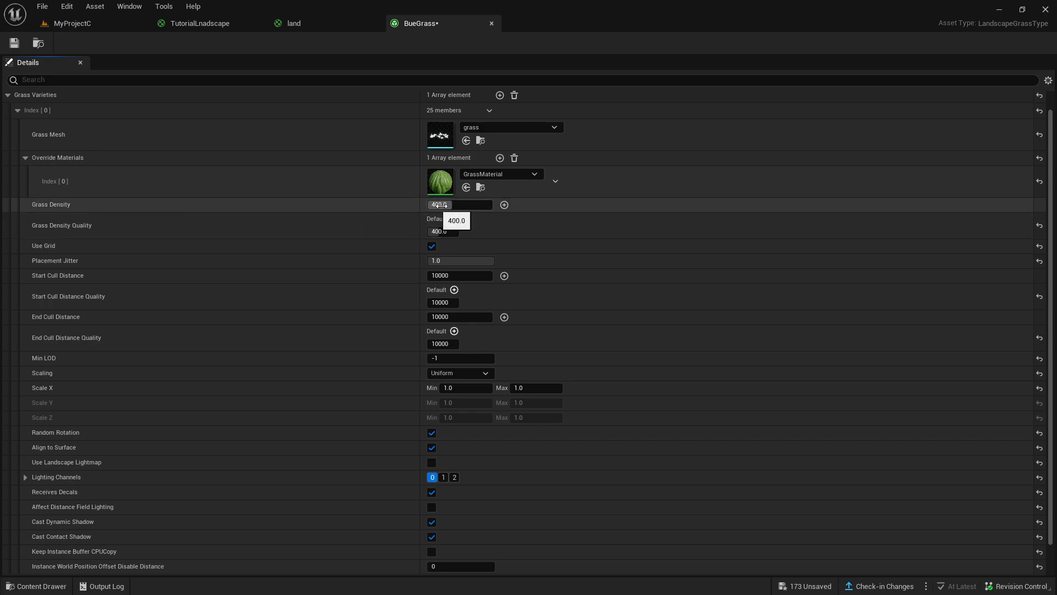
drag(440, 204, 474, 205)
Step: Set the variety's scaling to Free, with Scale X about 1.03 and Scale Y about 1.54
scroll(275, 253, down, 1)
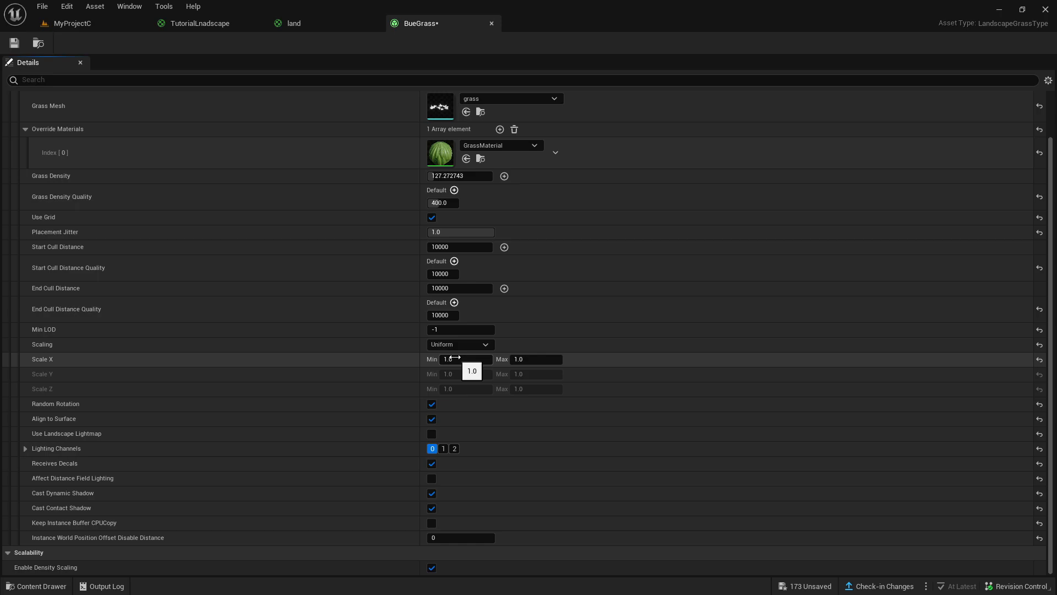
click(457, 348)
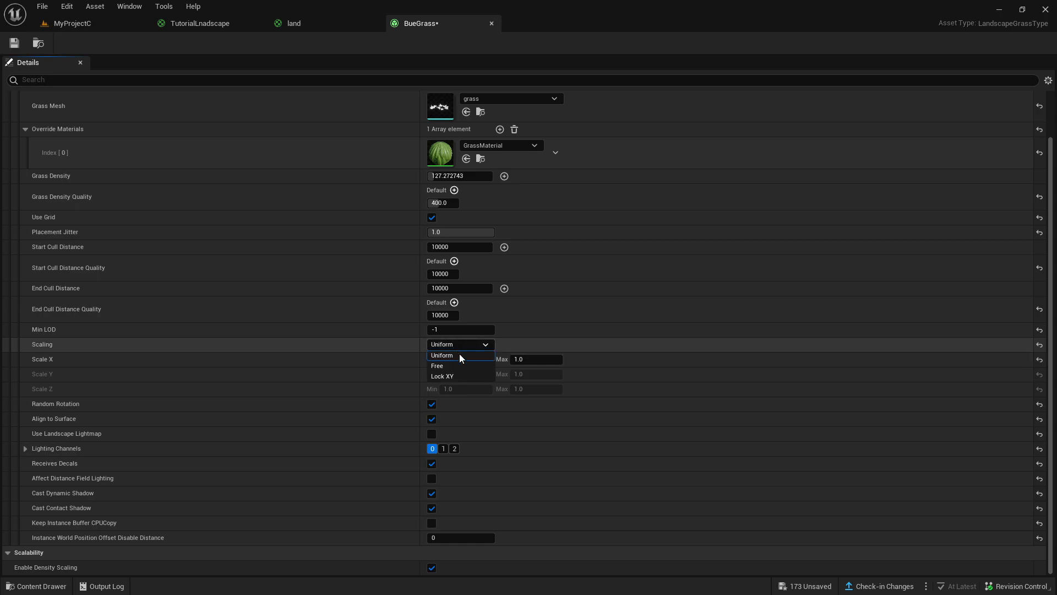
click(462, 367)
mouse_move(473, 361)
mouse_down()
mouse_move(449, 359)
mouse_move(468, 374)
mouse_up()
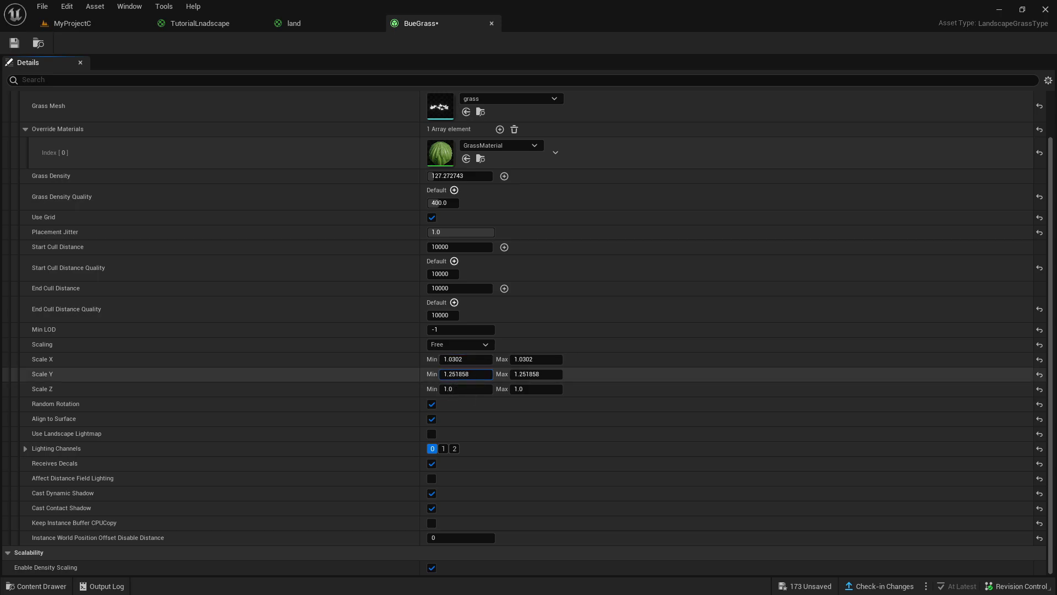
Step: Try adding a second grass variety to BueGrass, look at its settings and undo the addition
click(24, 129)
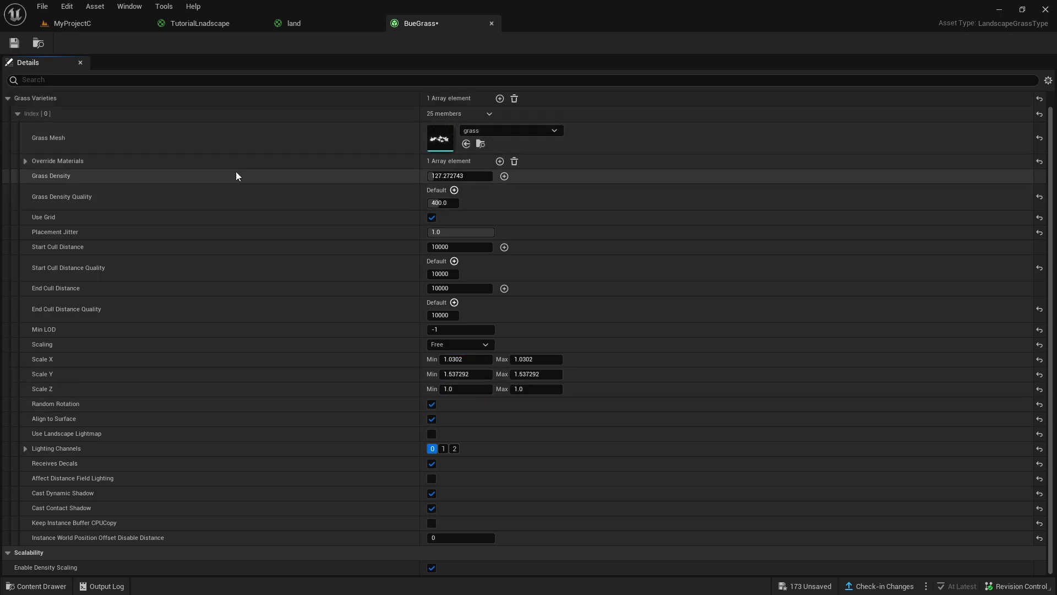
click(16, 118)
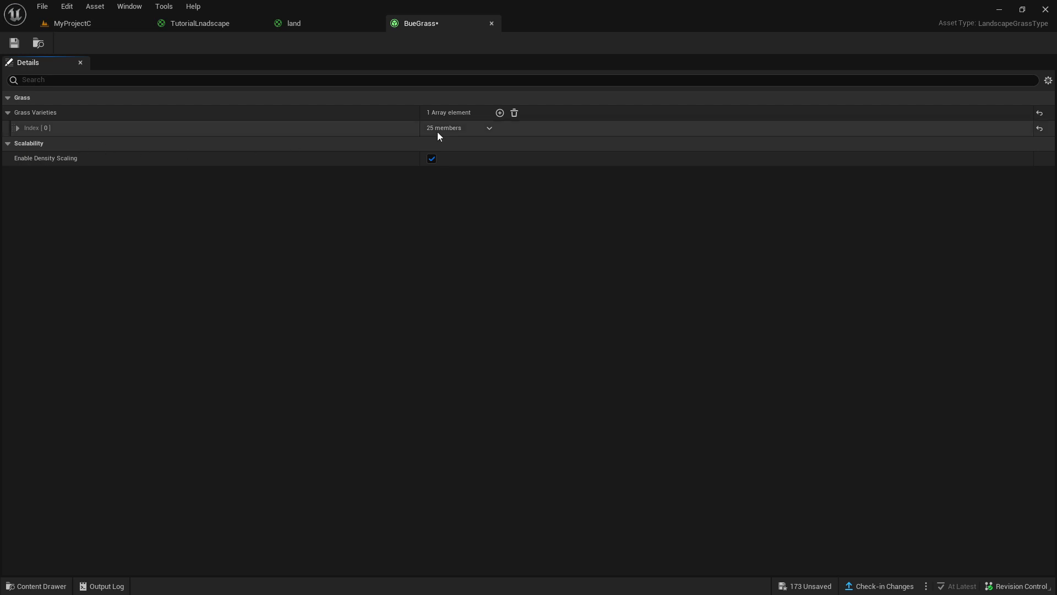
click(499, 112)
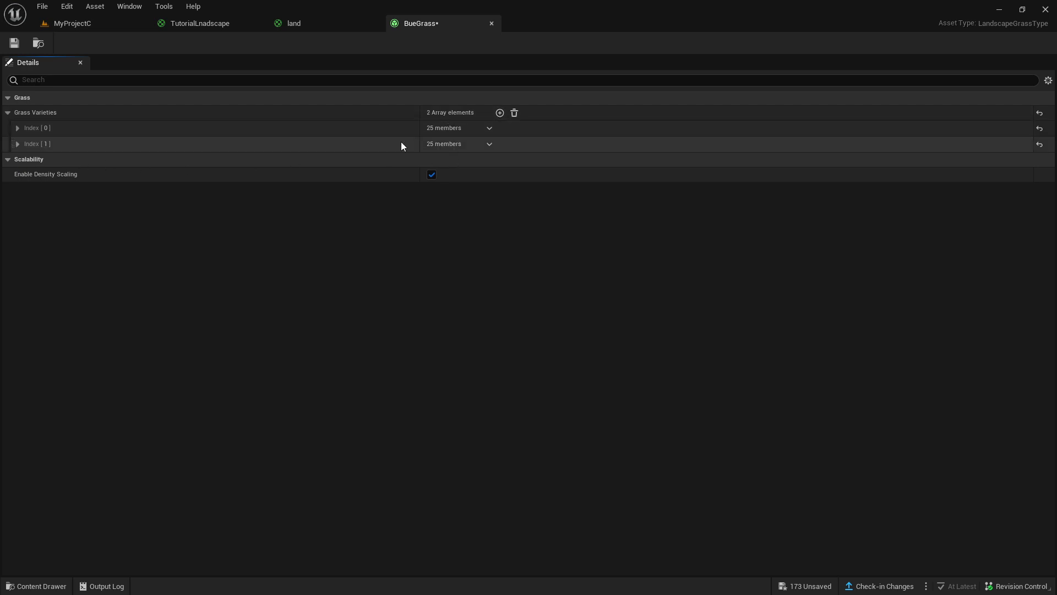
click(17, 144)
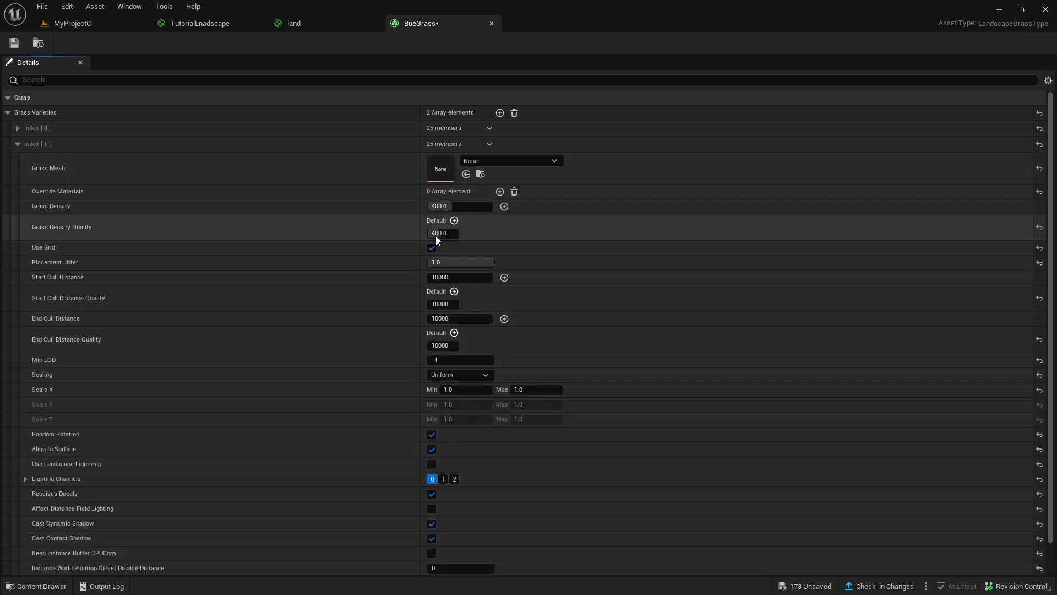
click(491, 160)
click(355, 180)
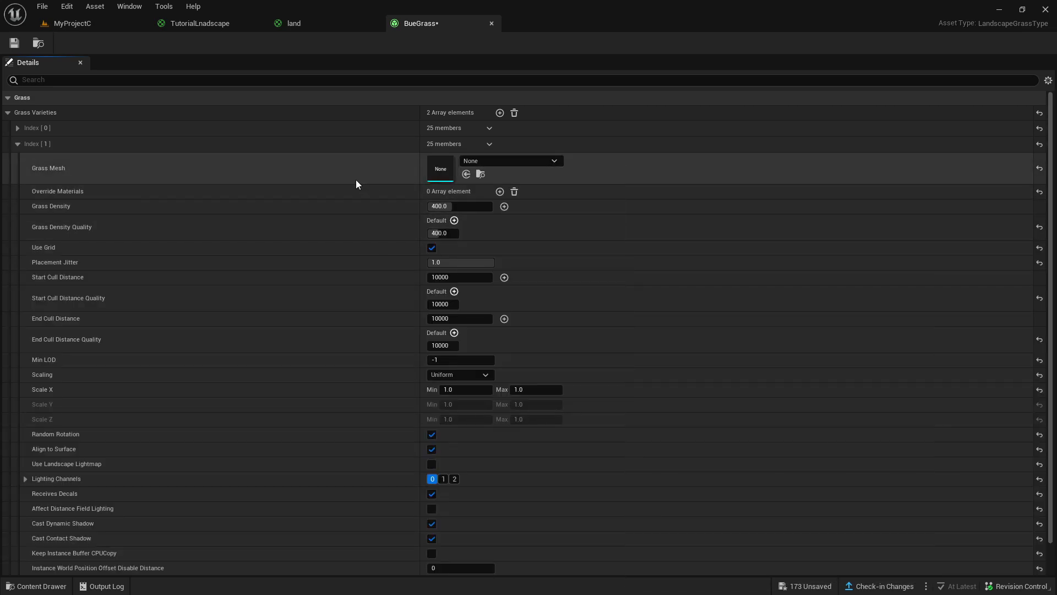
click(18, 144)
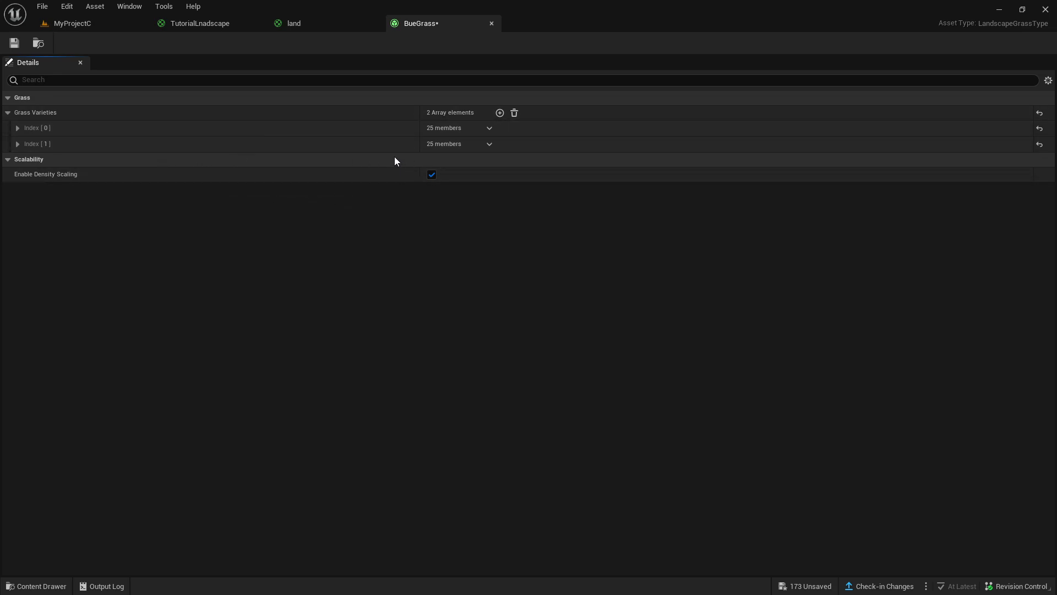
key(ctrl+z)
Step: Expand the remaining grass variety's settings again and save the BueGrass grass type
click(17, 128)
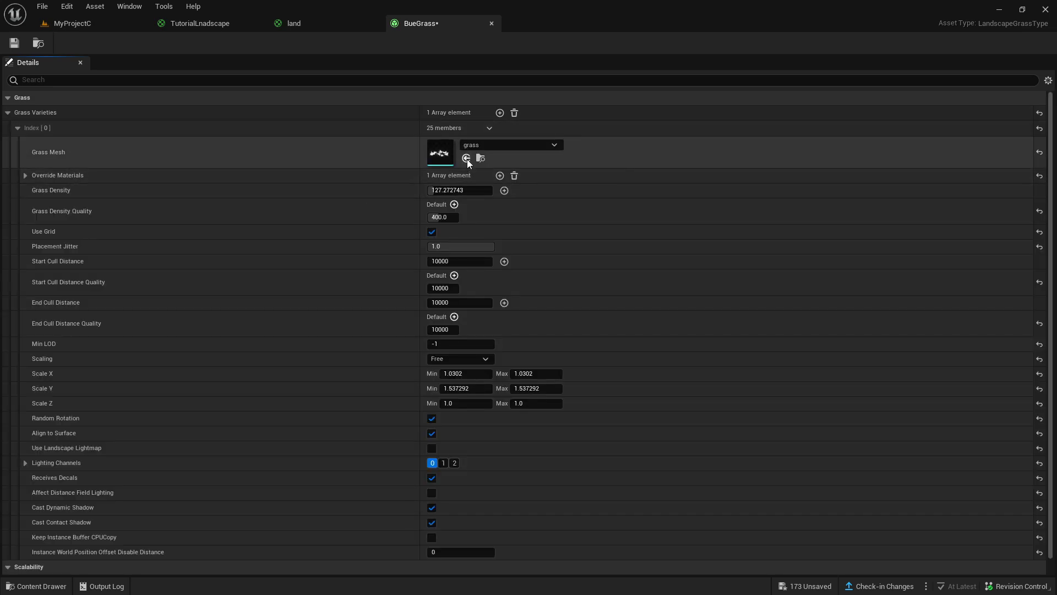
click(13, 43)
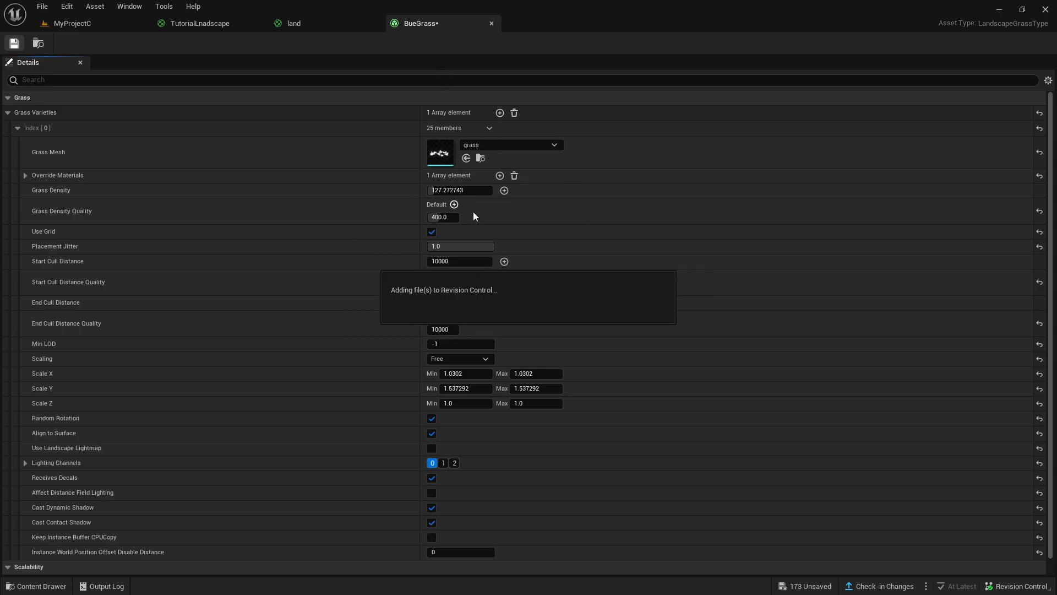
Step: Assign BueGrass as the grass type of the Landscape Grass output in the TutorialLnadscape material and save the material
click(216, 26)
right_drag(364, 190, 347, 154)
scroll(347, 154, up, 1)
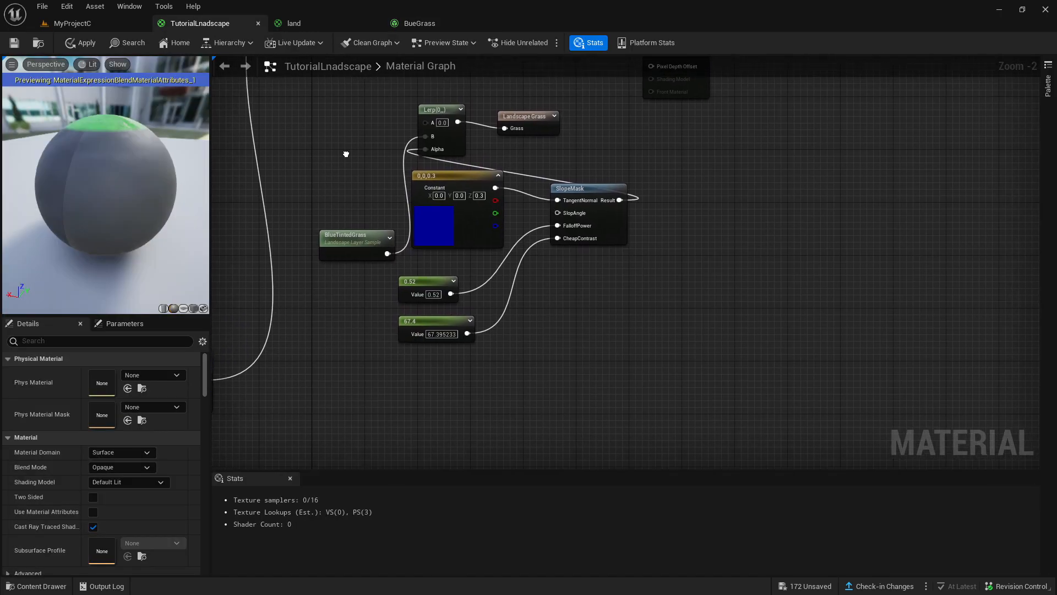
click(340, 230)
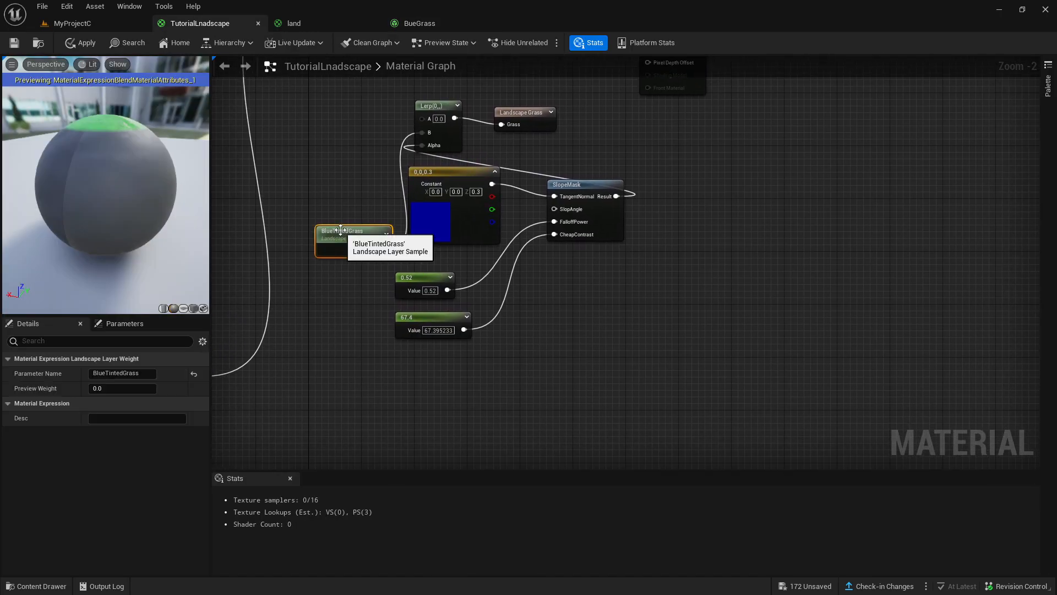
click(524, 116)
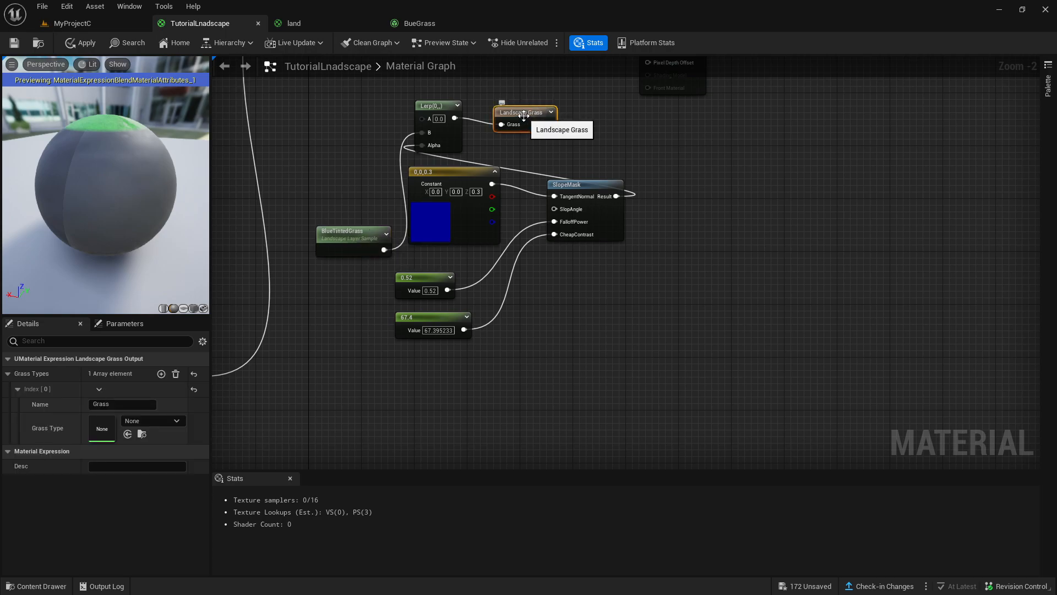
scroll(527, 145, up, 2)
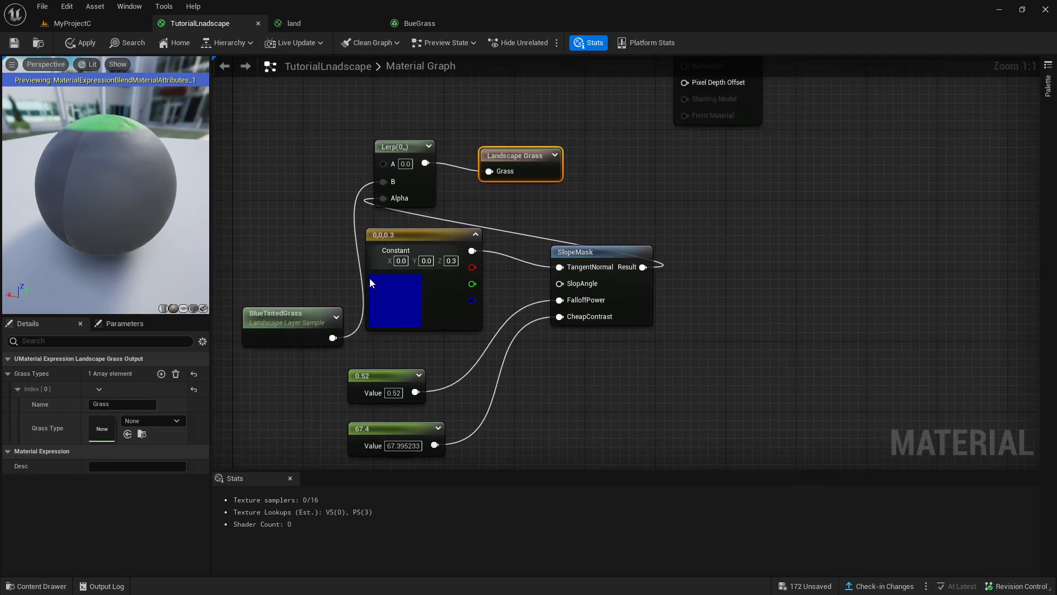
click(143, 421)
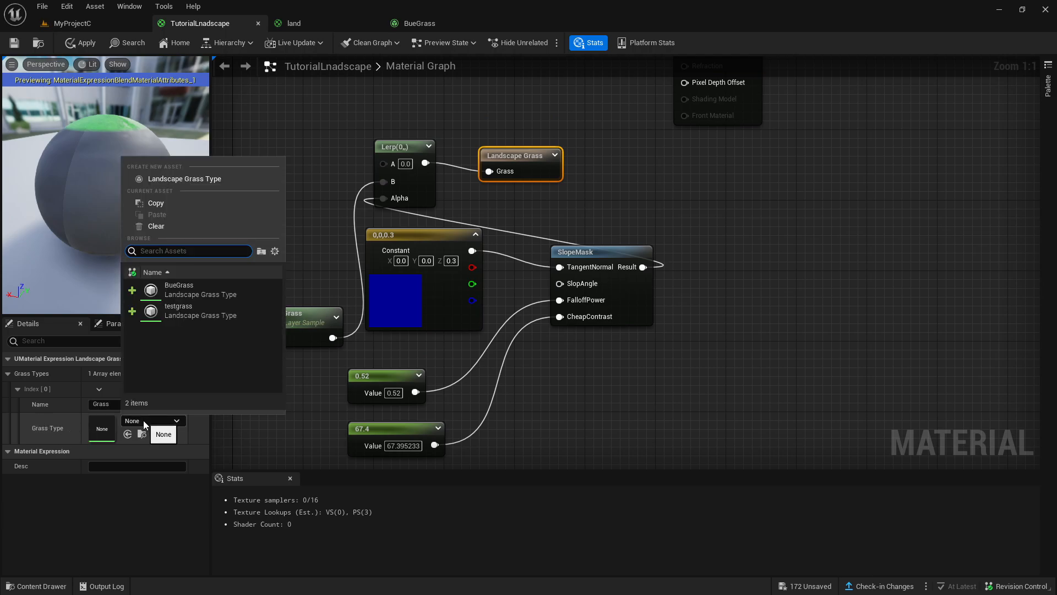
click(181, 289)
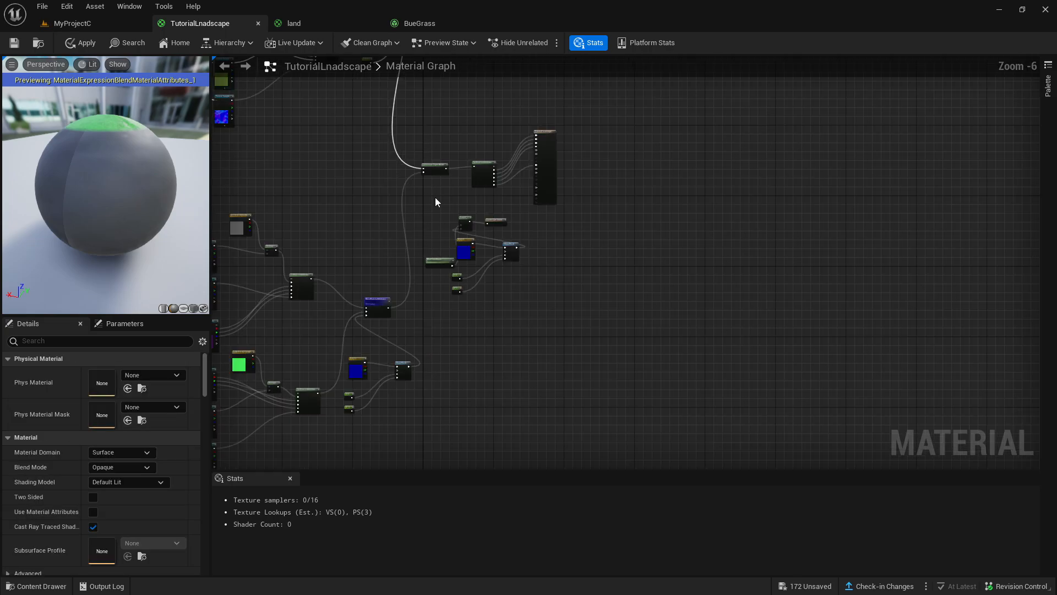
scroll(434, 197, down, 1)
right_drag(435, 197, 455, 222)
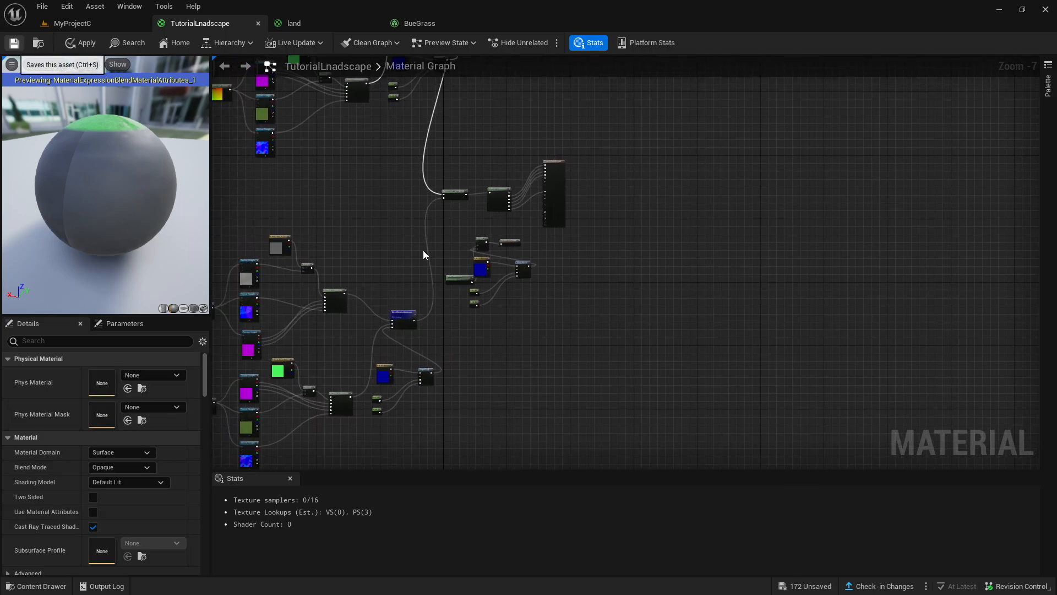
key(ctrl+s)
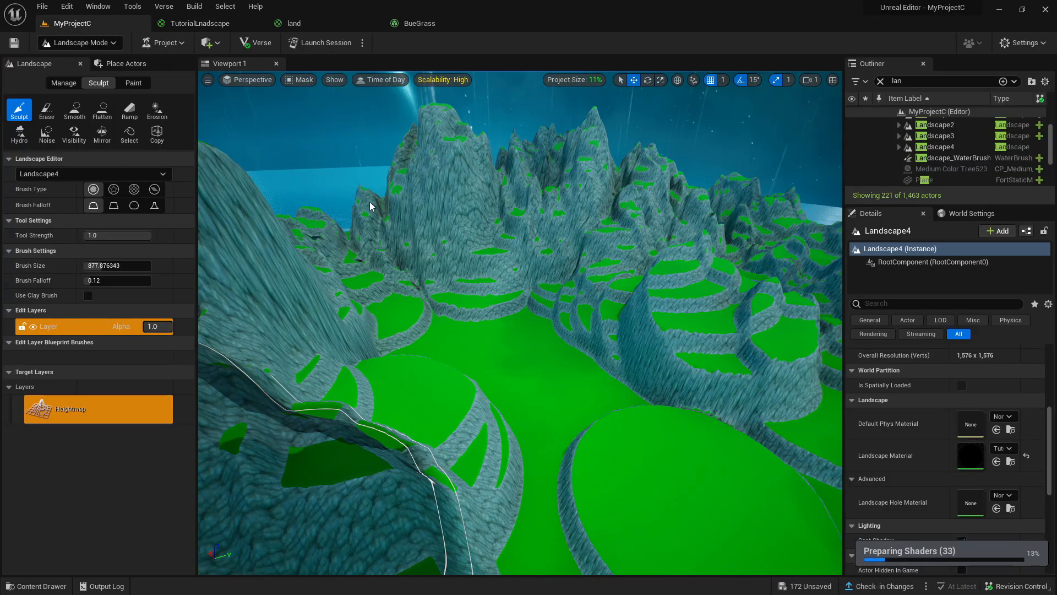
Step: Fly through the level to examine how the updated material and grass look on Landscape4's slopes and flat areas
key(w)
right_drag(370, 204, 209, 218)
key(w)
right_drag(520, 323, 231, 254)
key(w)
key(s)
key(w)
key(d)
key(w)
key(d)
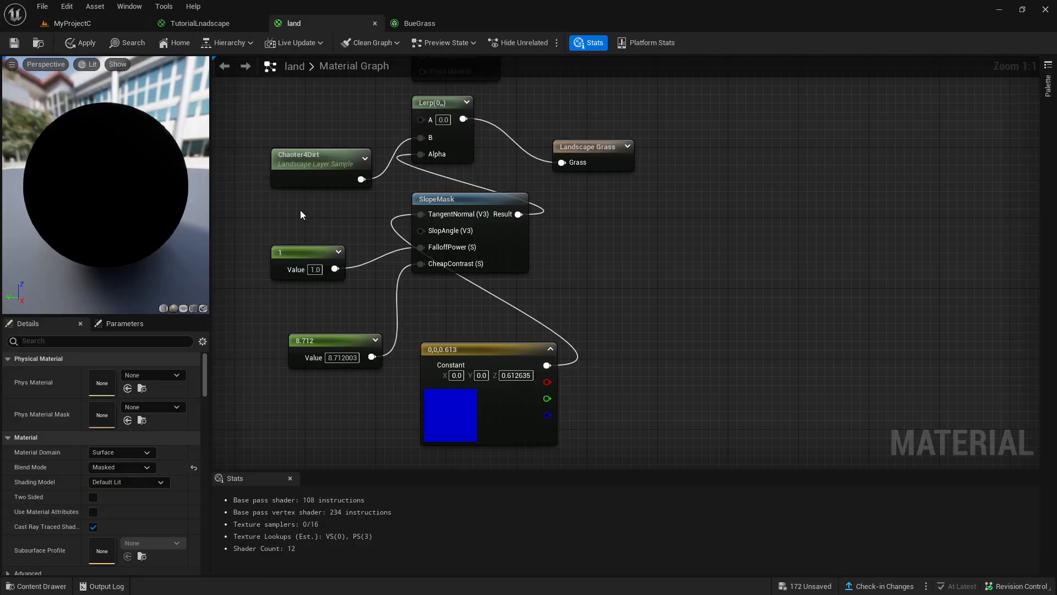
Step: Examine the texture samples feeding the grass and rock layers in the finished land material
scroll(417, 209, down, 6)
right_drag(347, 177, 755, 209)
scroll(560, 169, up, 4)
right_drag(550, 219, 666, 132)
scroll(589, 135, up, 2)
scroll(502, 247, down, 1)
right_drag(502, 247, 504, 166)
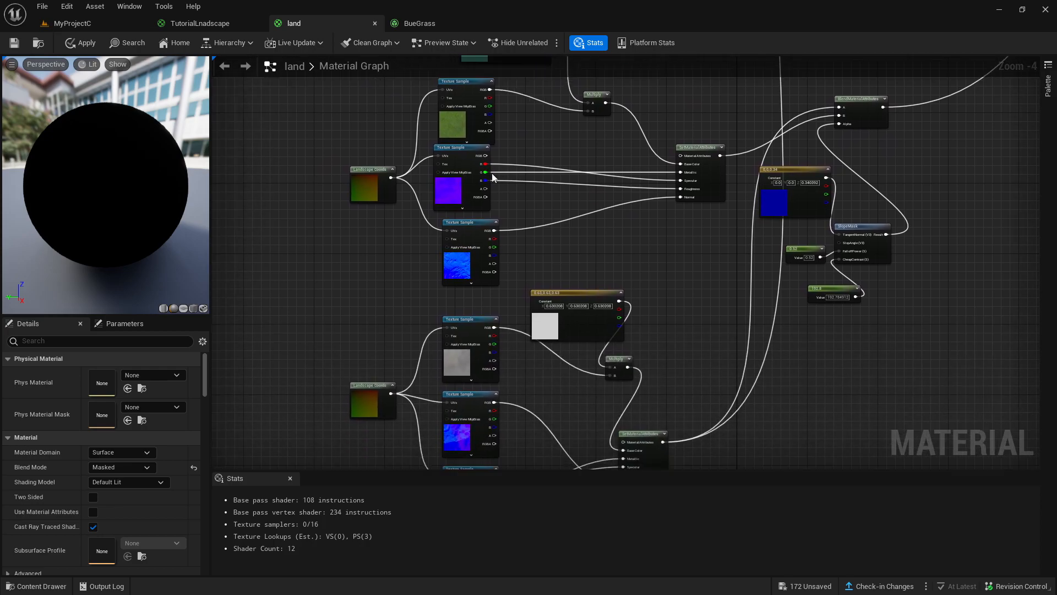
drag(429, 119, 513, 256)
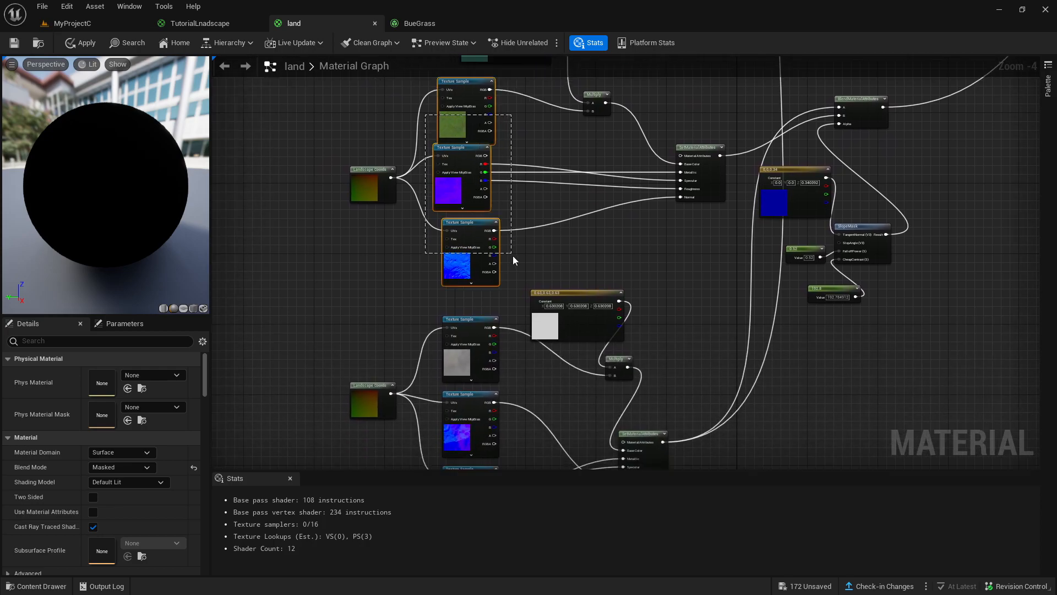
right_click(401, 272)
click(401, 271)
scroll(402, 247, up, 2)
scroll(435, 288, down, 2)
right_drag(437, 349, 418, 205)
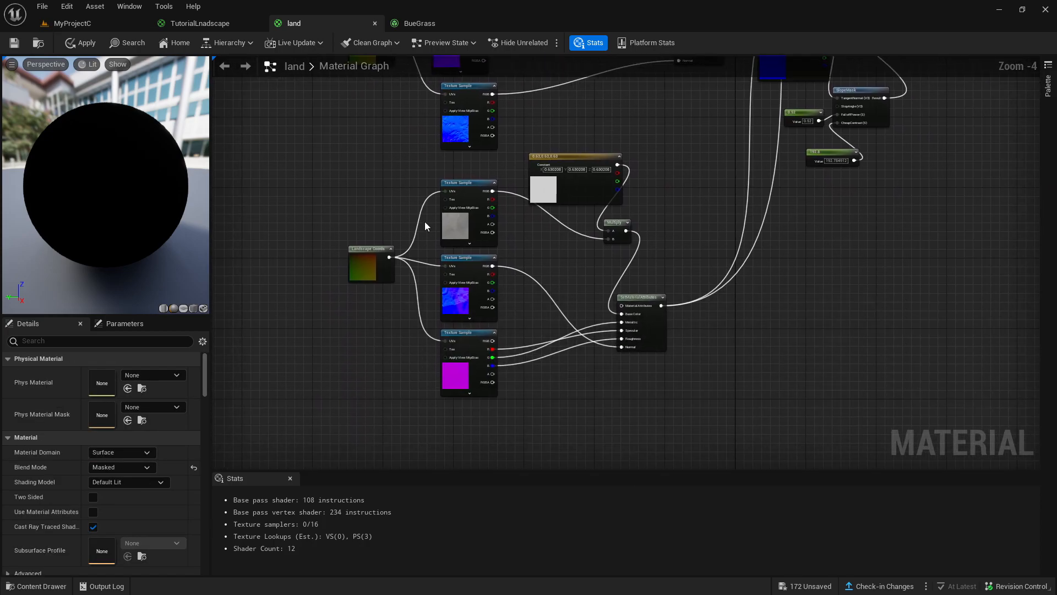
Step: Inspect the mapping scale of the land material's Landscape Coords nodes and the colour constants tinting its grass and rock textures
click(367, 256)
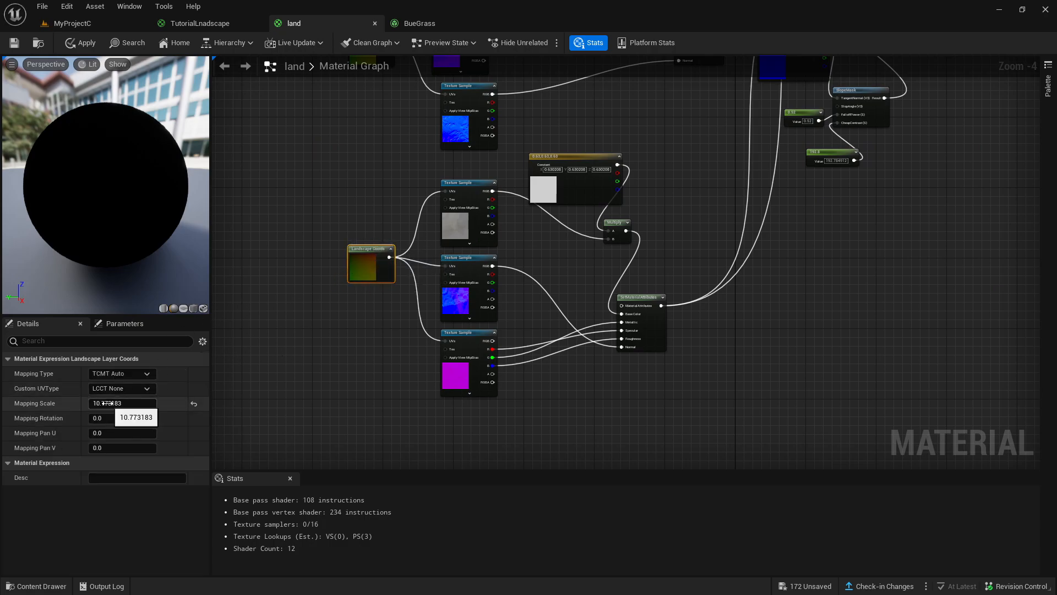
right_drag(300, 133, 316, 302)
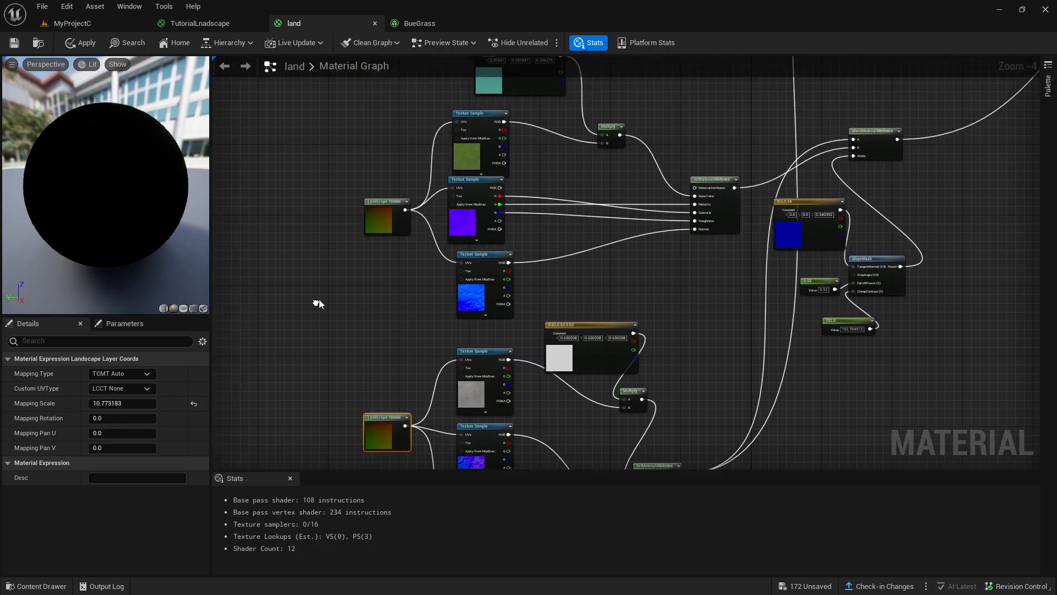
click(384, 222)
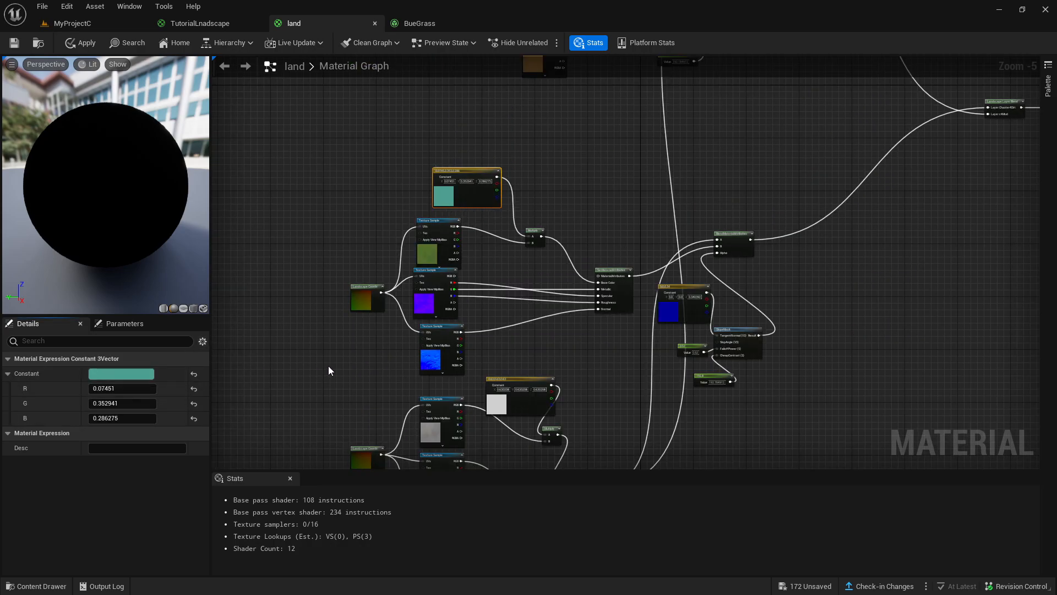
click(136, 373)
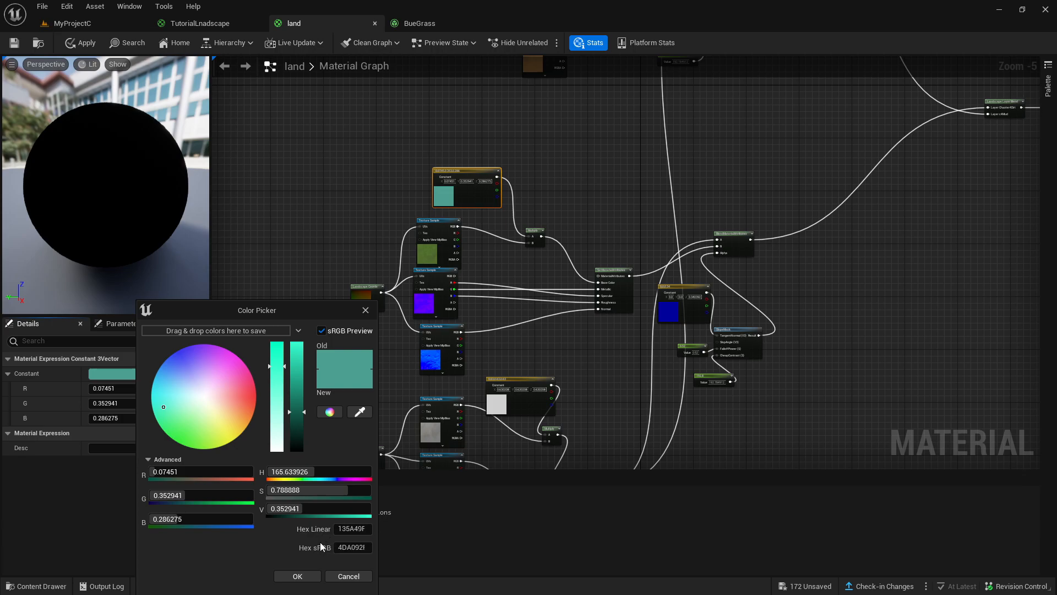
click(365, 310)
right_drag(514, 403, 420, 271)
click(419, 271)
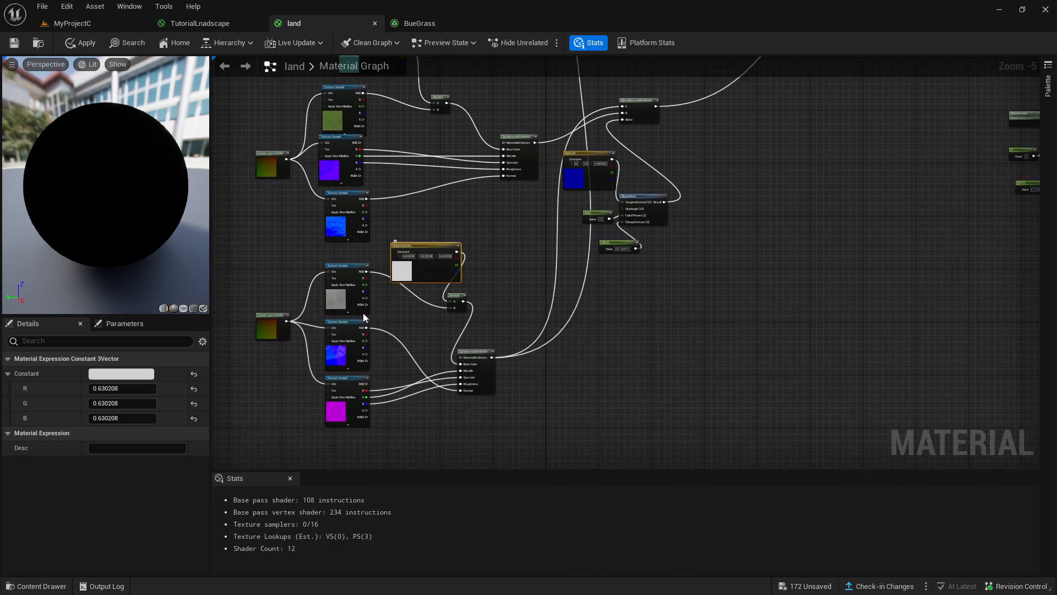
Step: Examine the SlopeMask node and the constants that control the grass and rock blend in the land material
scroll(679, 244, up, 5)
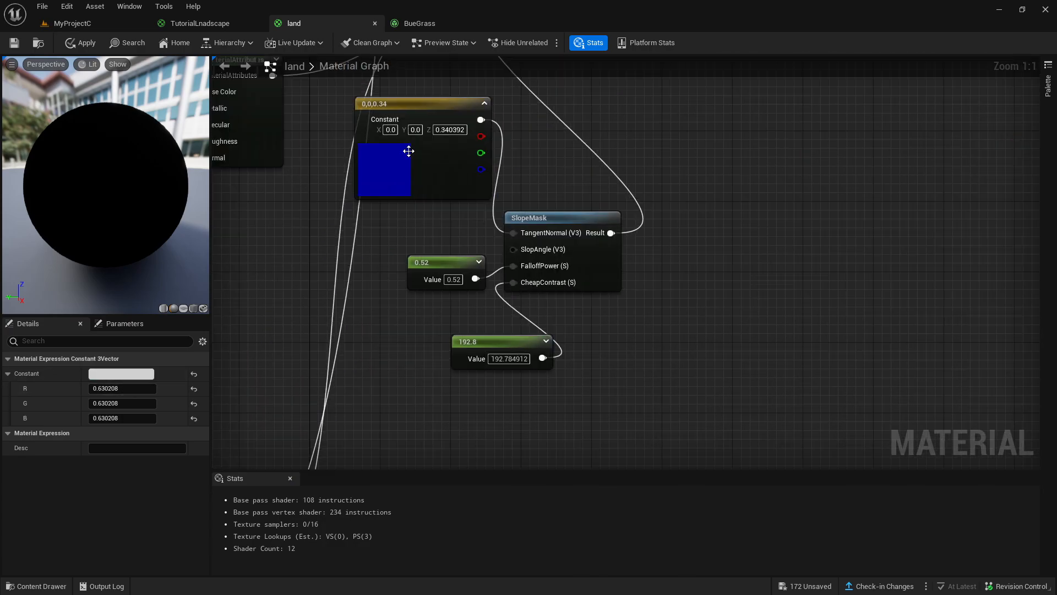
scroll(559, 243, down, 7)
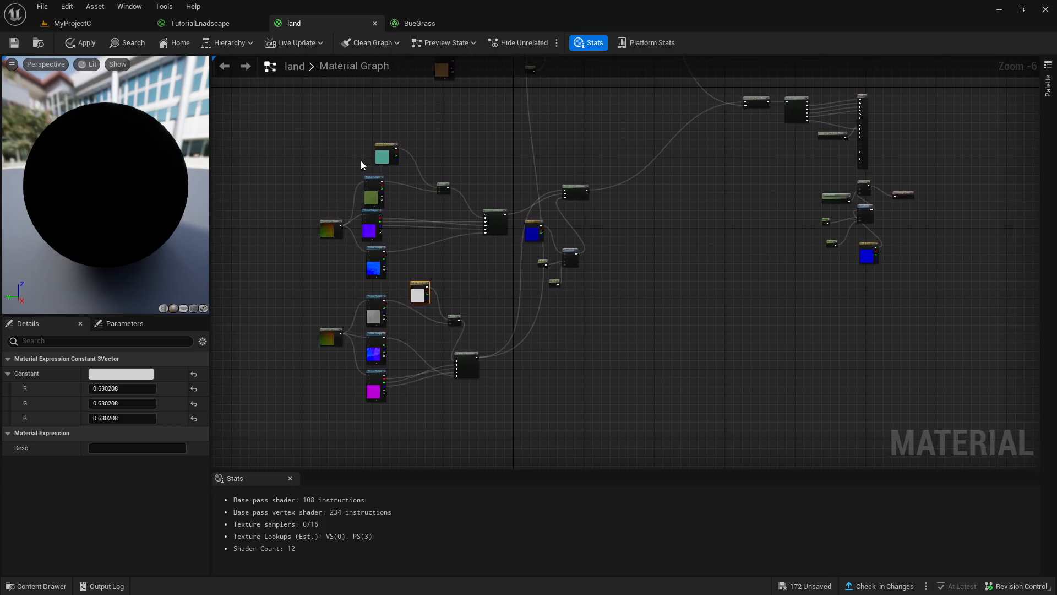
scroll(492, 273, up, 4)
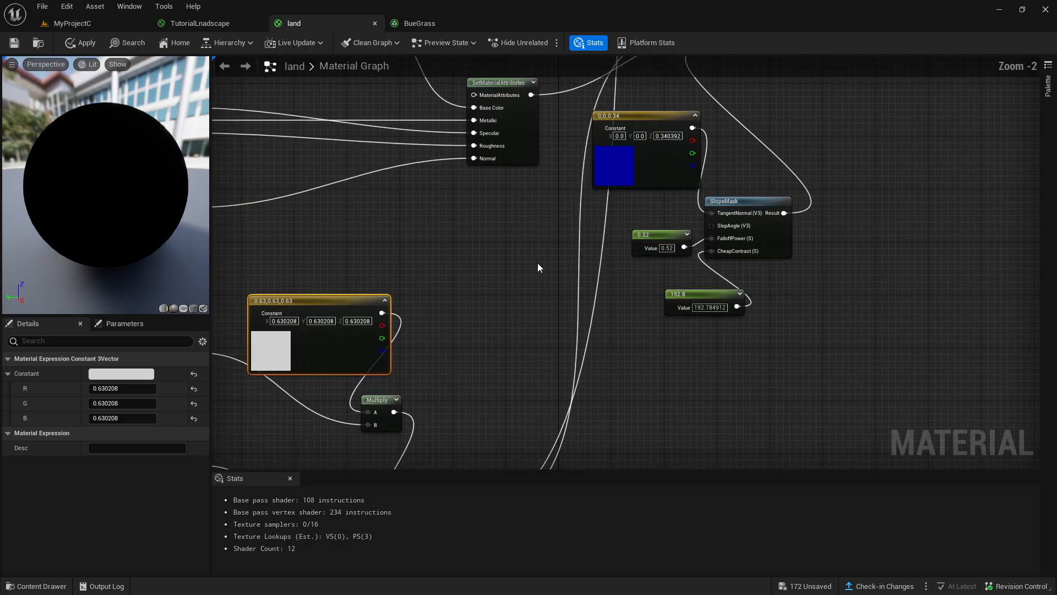
right_drag(538, 263, 338, 283)
scroll(338, 283, up, 1)
right_drag(677, 290, 642, 301)
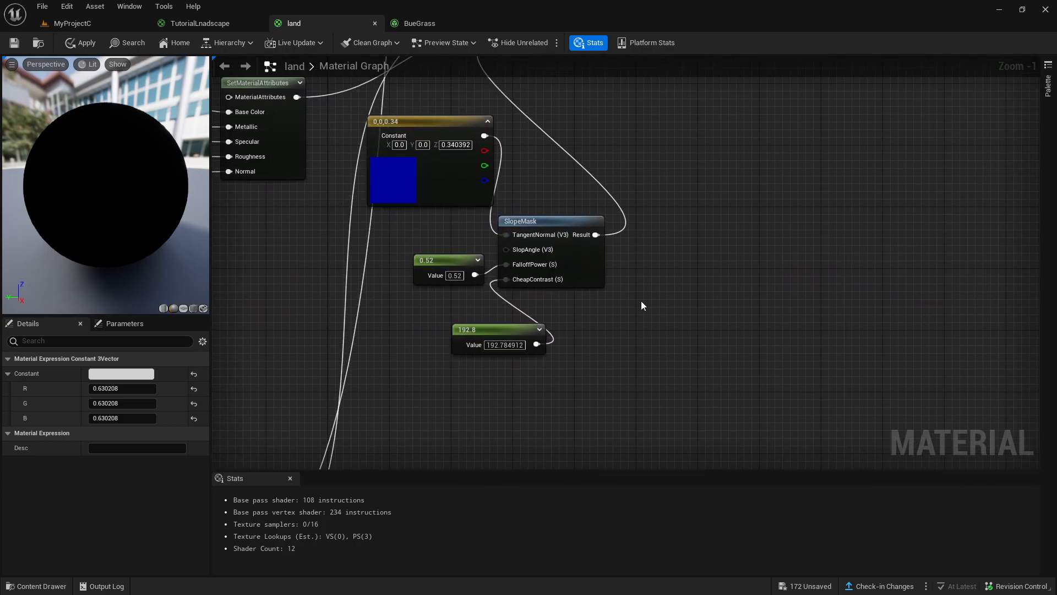
Step: Review the land material's dirt layer, with its textures and slope mask, and how it joins the landscape layer blend
scroll(667, 243, down, 4)
right_drag(691, 186, 337, 365)
scroll(386, 295, down, 1)
right_drag(350, 213, 669, 222)
right_drag(470, 241, 480, 196)
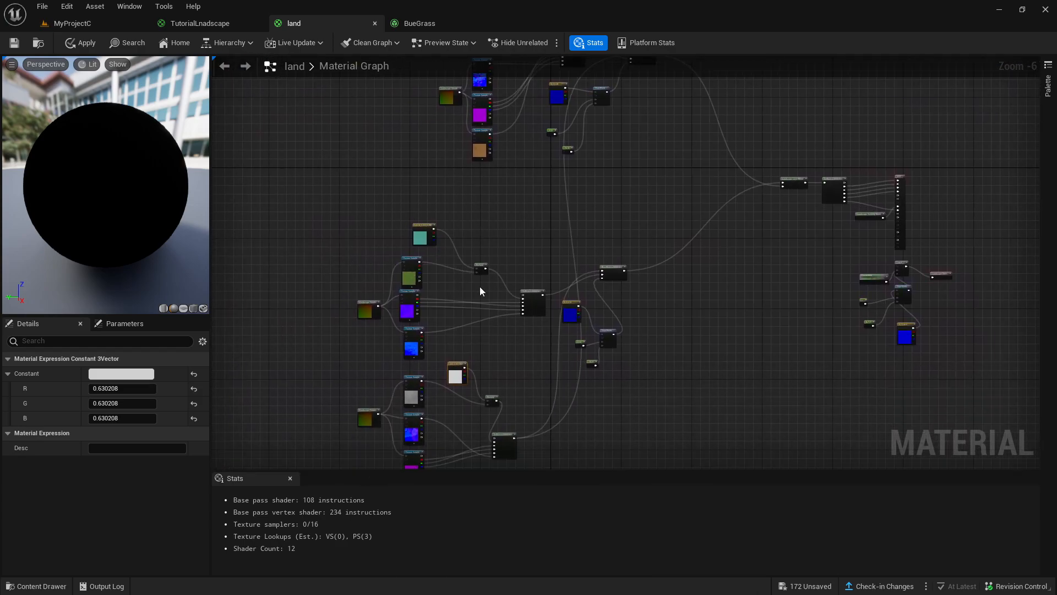
right_drag(448, 297, 426, 359)
scroll(497, 329, up, 3)
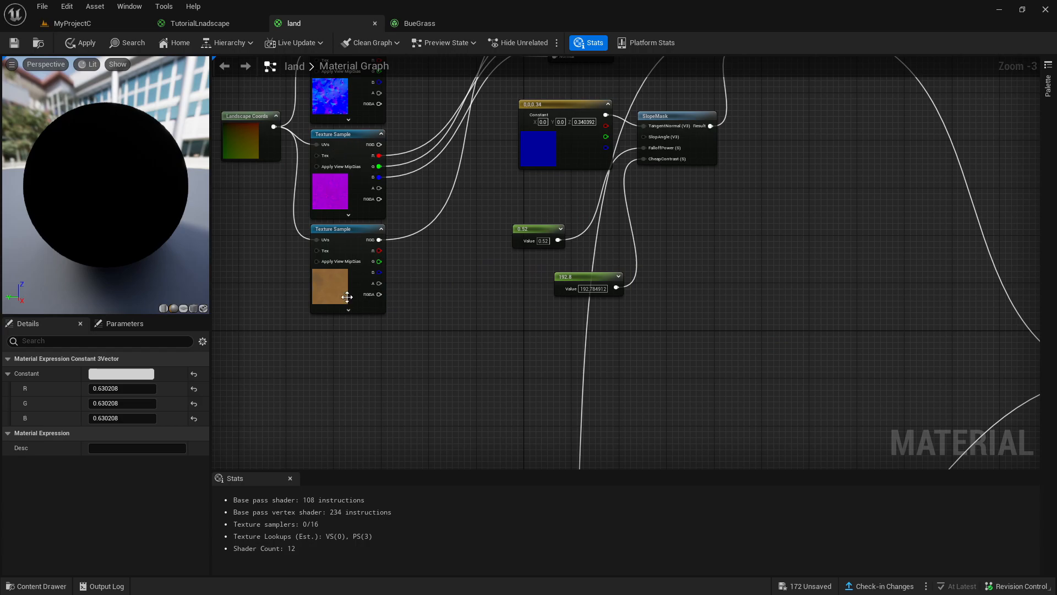
scroll(287, 237, down, 2)
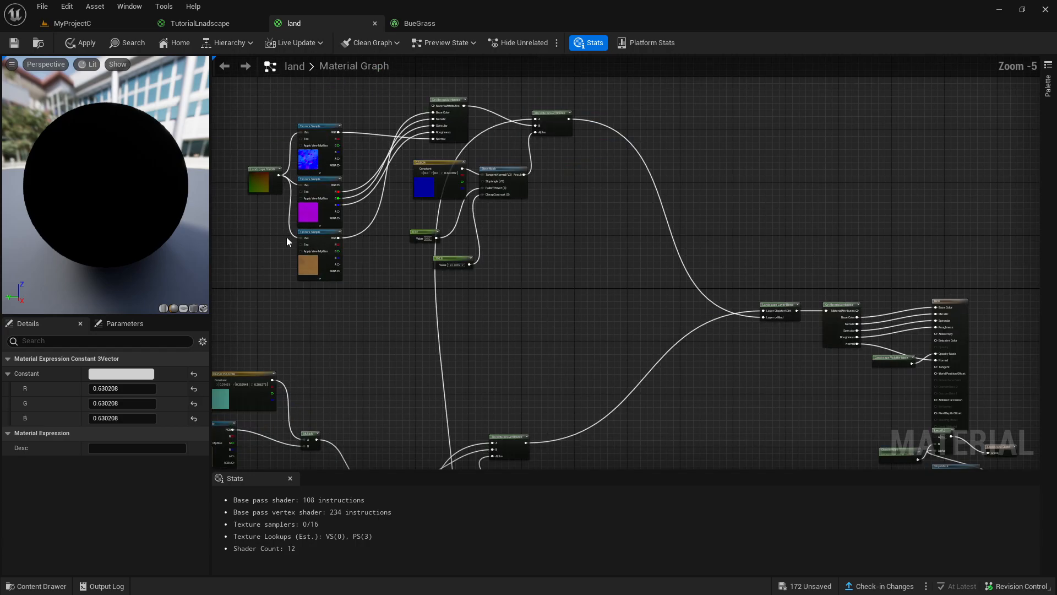
right_drag(337, 312, 376, 343)
right_drag(364, 101, 364, 133)
scroll(365, 133, down, 1)
right_drag(359, 377, 441, 165)
Step: Trace how the rock layer's material attributes are shared by both slope blends in the land material
scroll(500, 311, up, 3)
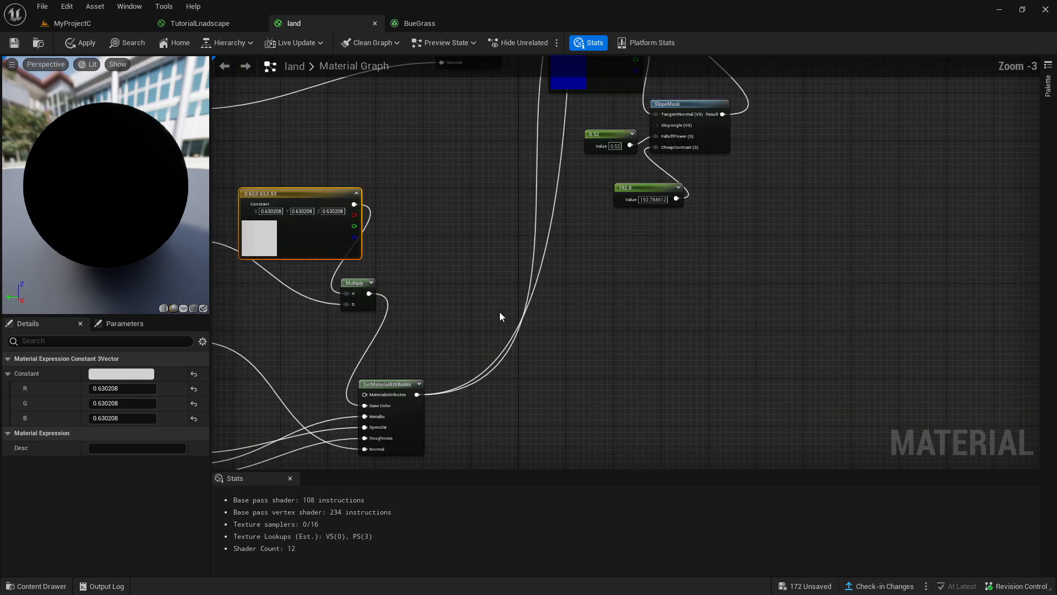
right_drag(441, 262, 636, 250)
scroll(465, 297, down, 1)
right_drag(466, 297, 348, 291)
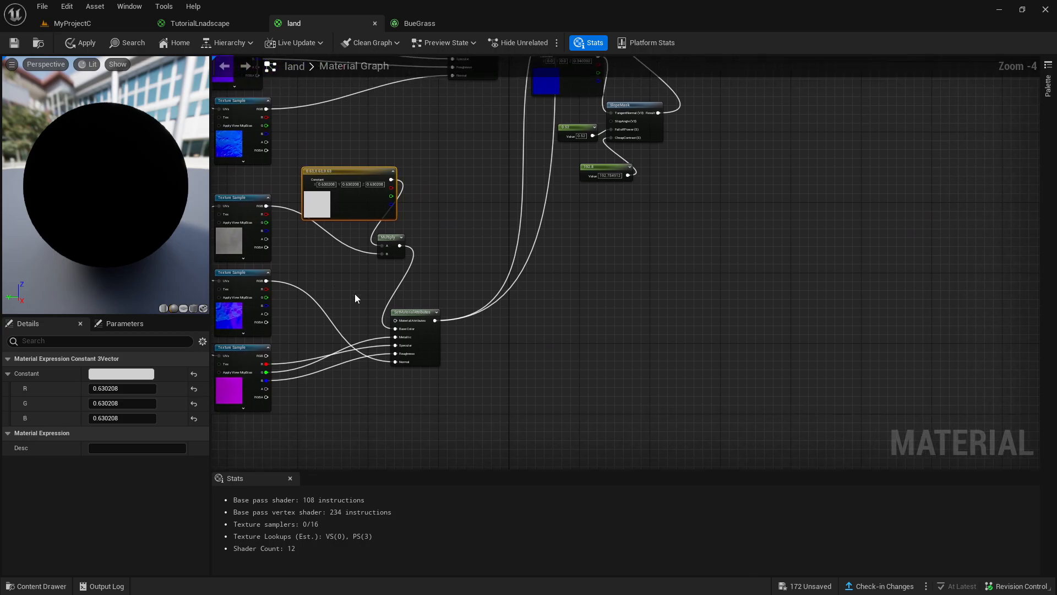
right_drag(537, 158, 425, 354)
right_drag(540, 120, 541, 227)
right_drag(581, 345, 514, 229)
scroll(514, 232, down, 2)
right_drag(497, 294, 554, 93)
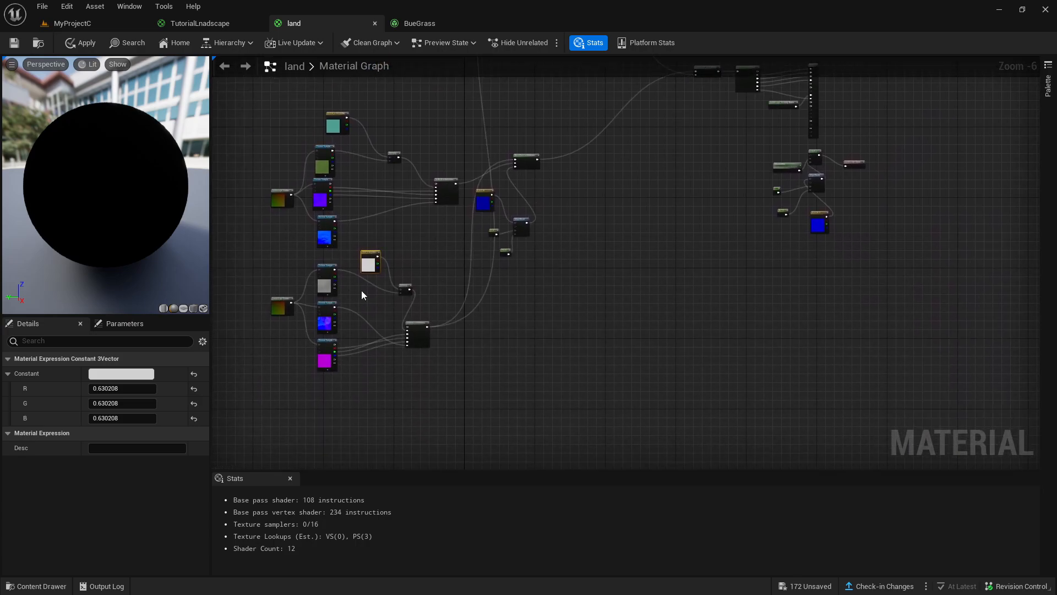
right_drag(654, 261, 456, 392)
Step: Examine the land material's slope-masked grass nodes and the Landscape Visibility Mask connected to its Opacity Mask
scroll(500, 338, up, 6)
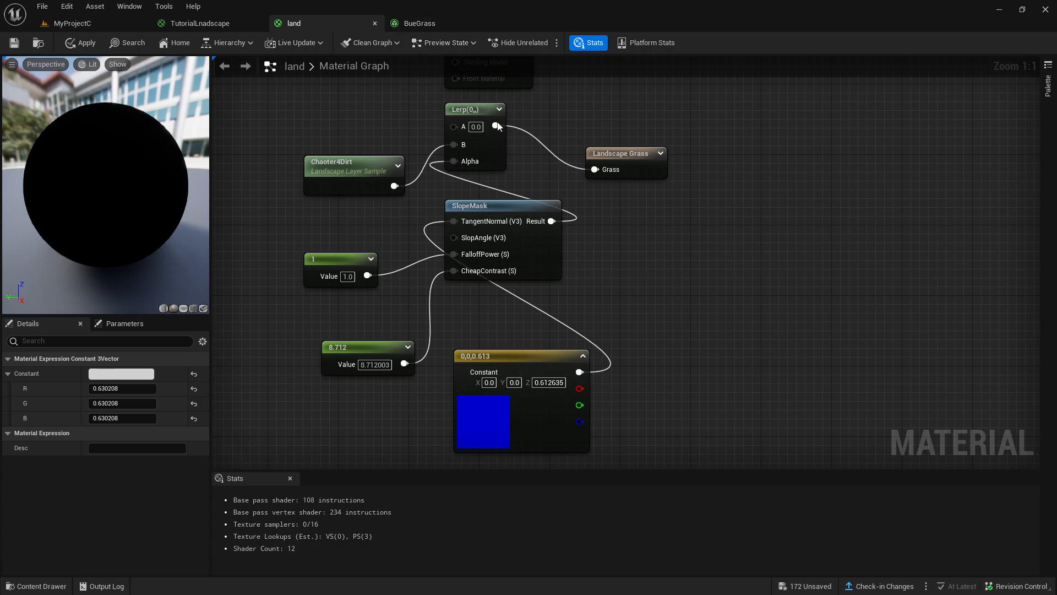
scroll(668, 208, down, 5)
right_drag(667, 208, 600, 233)
scroll(601, 236, down, 1)
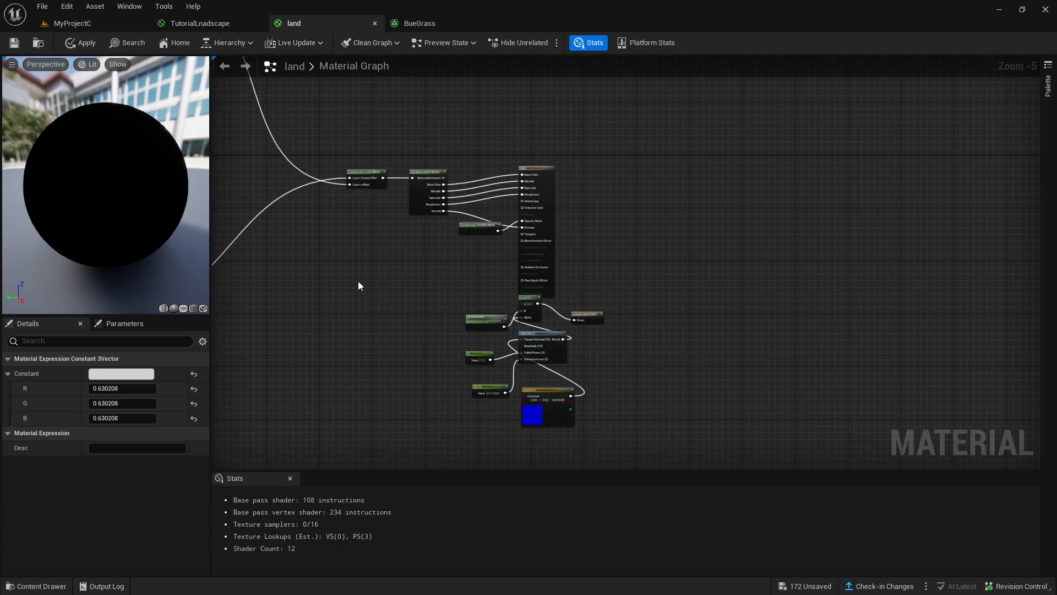
scroll(389, 265, up, 3)
right_drag(496, 237, 360, 338)
scroll(360, 338, up, 2)
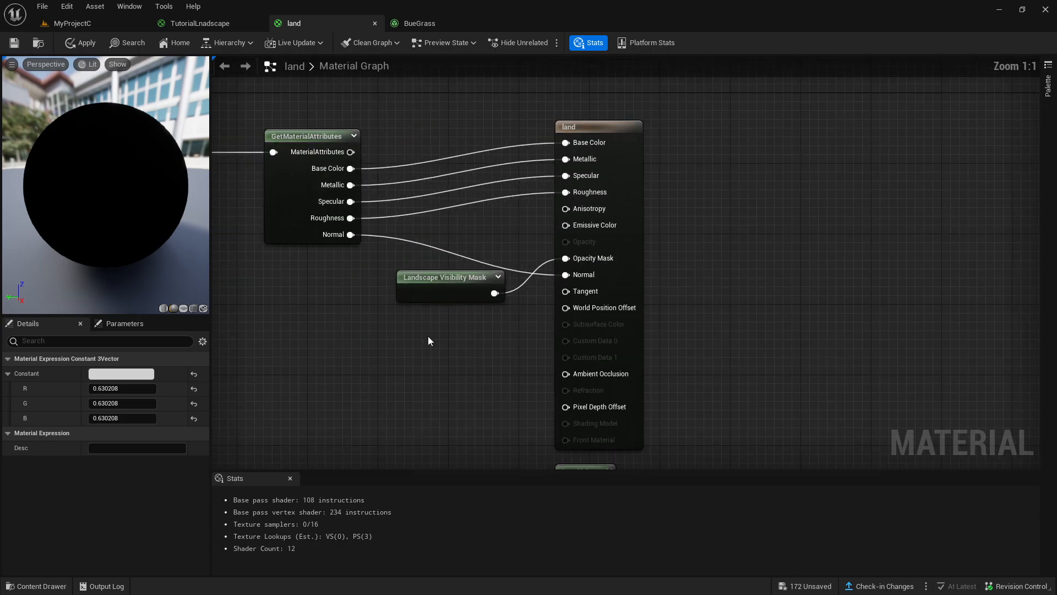
right_drag(427, 337, 390, 295)
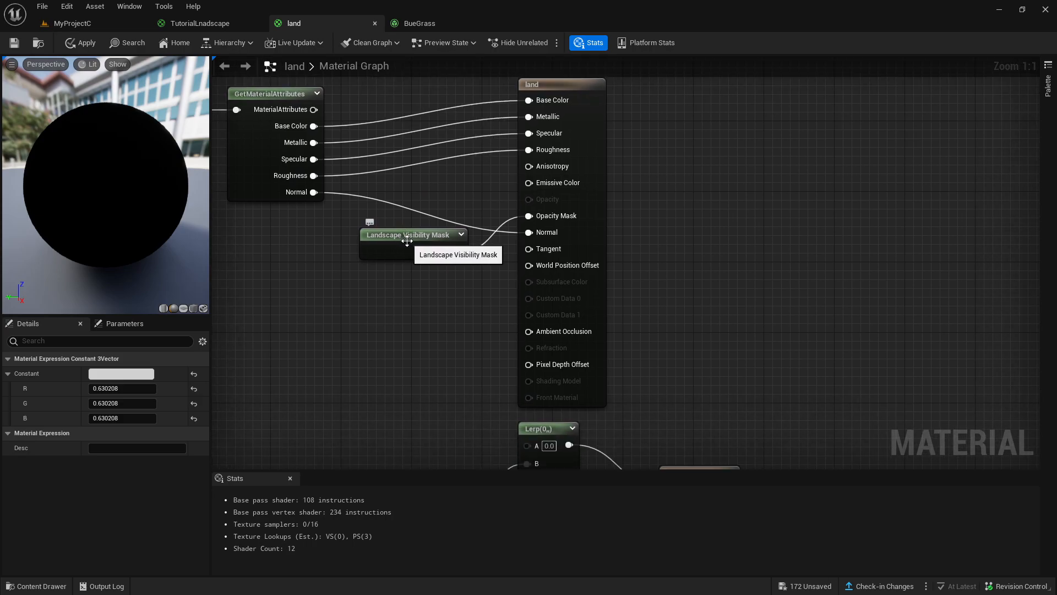
Step: Add a LandscapeVisibilityMask node to the TutorialLnadscape material graph, between the GetMaterialAttributes and Landscape Grass nodes
click(431, 26)
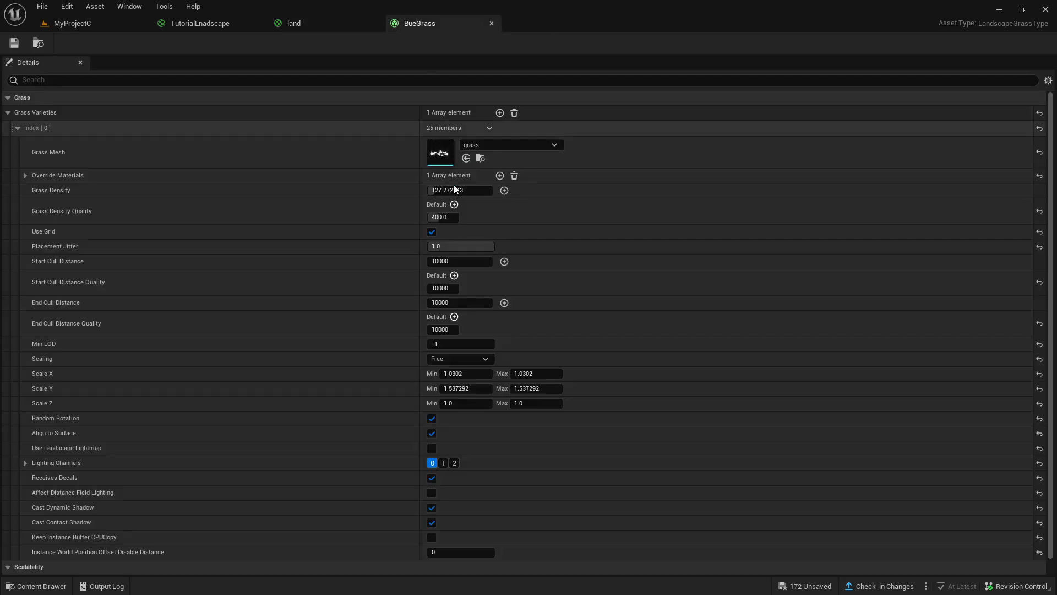
click(227, 23)
scroll(495, 231, up, 3)
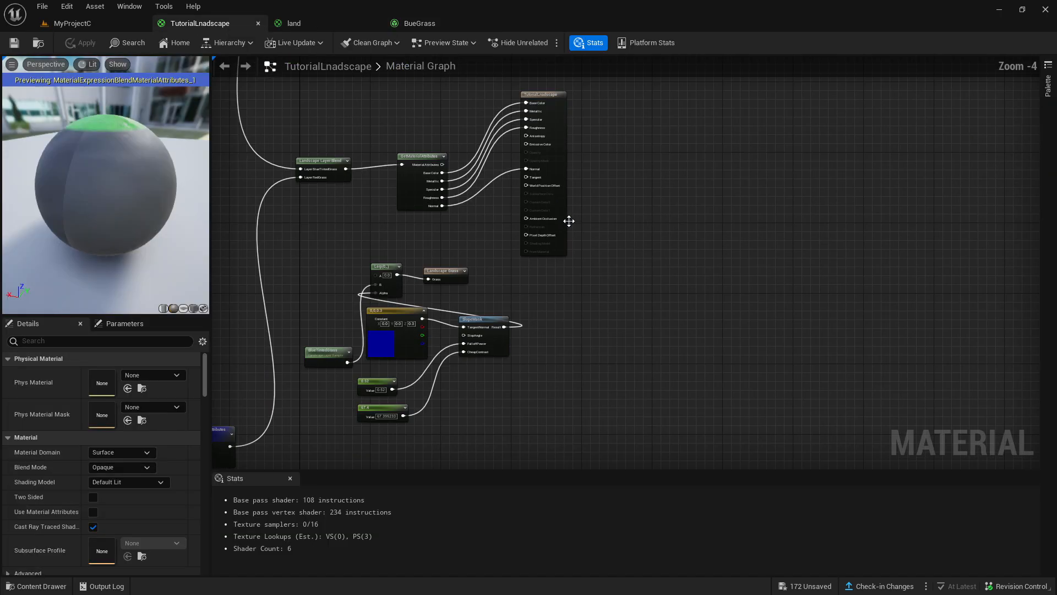
right_click(410, 228)
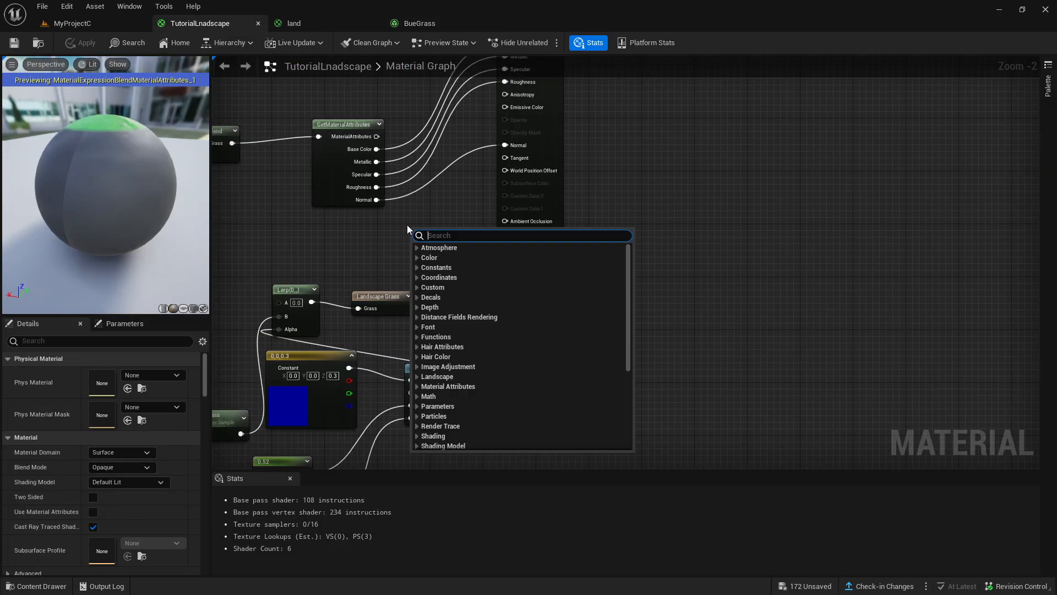
text(vis)
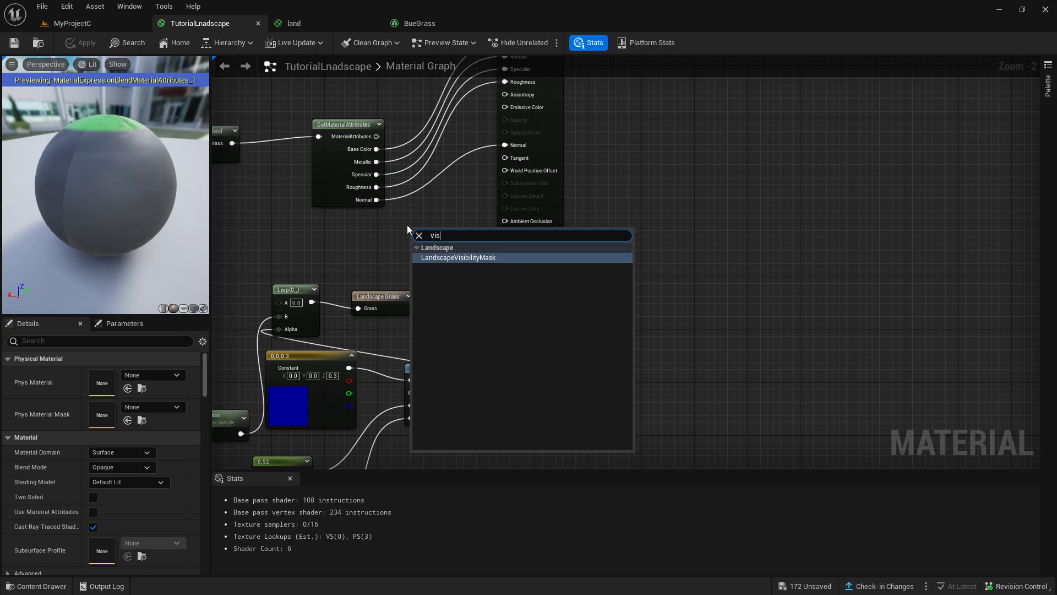
click(455, 258)
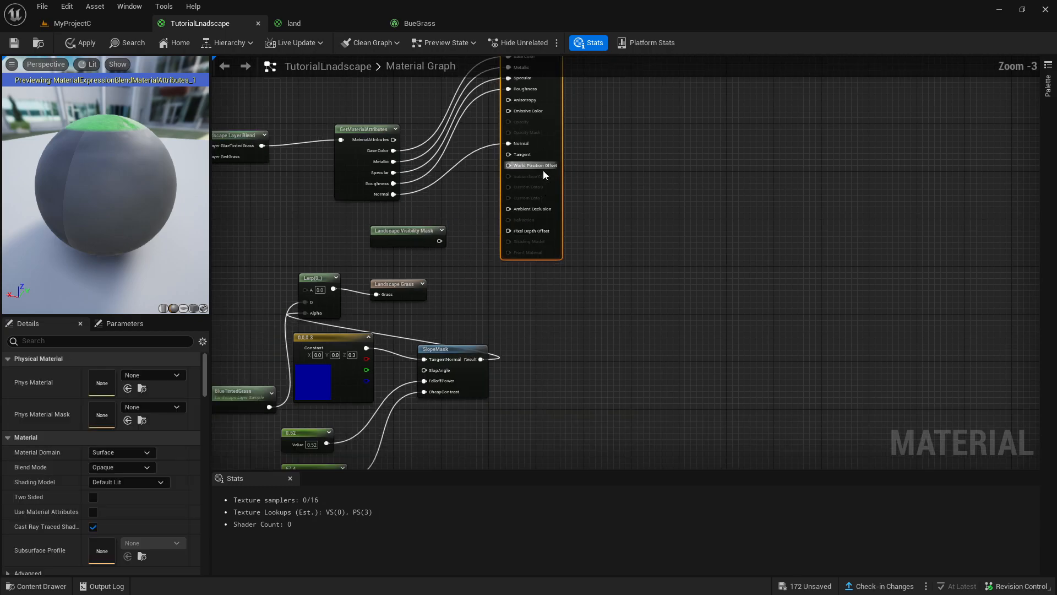
Step: Change the TutorialLnadscape material's blend mode to Masked
right_drag(592, 146, 597, 252)
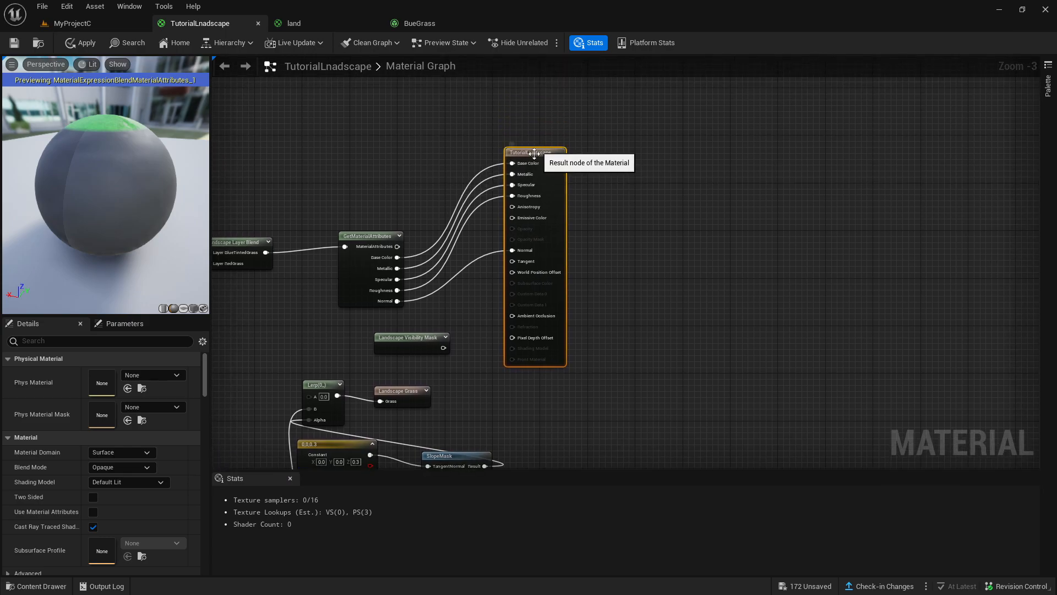
scroll(532, 177, up, 2)
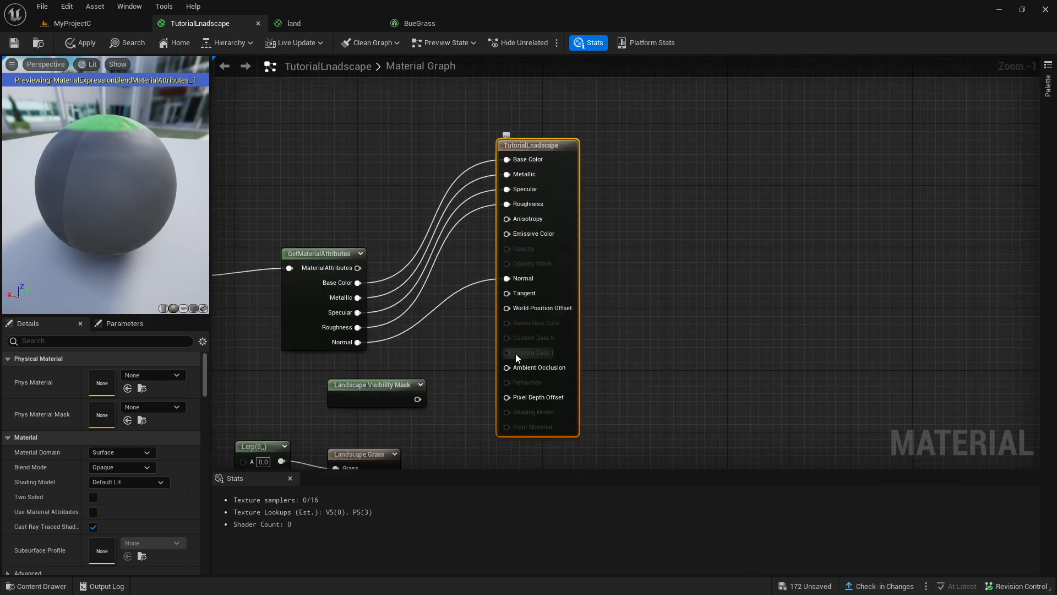
scroll(639, 263, down, 8)
scroll(698, 302, up, 8)
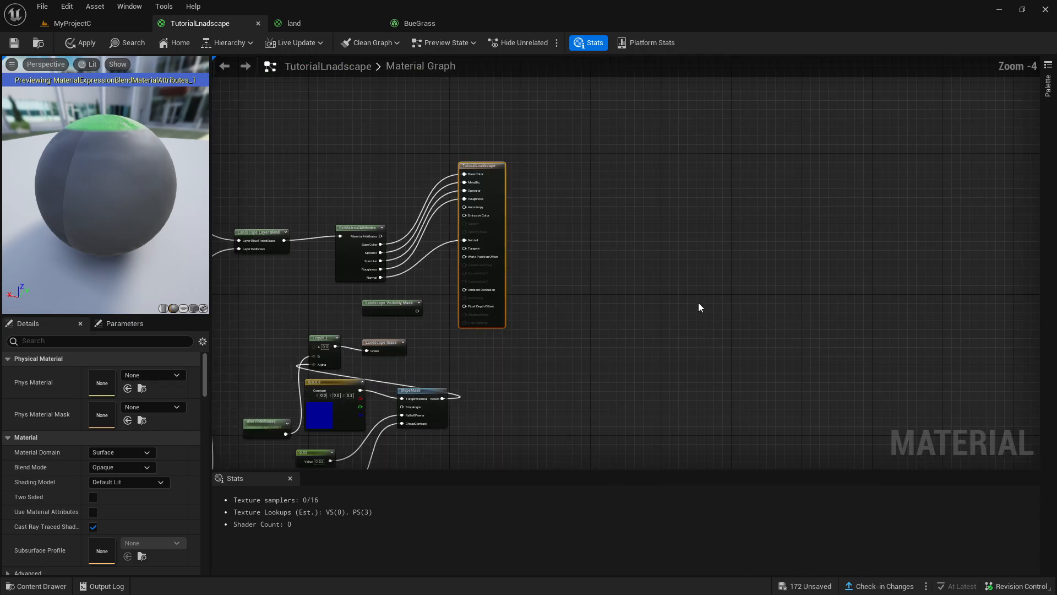
scroll(42, 434, down, 2)
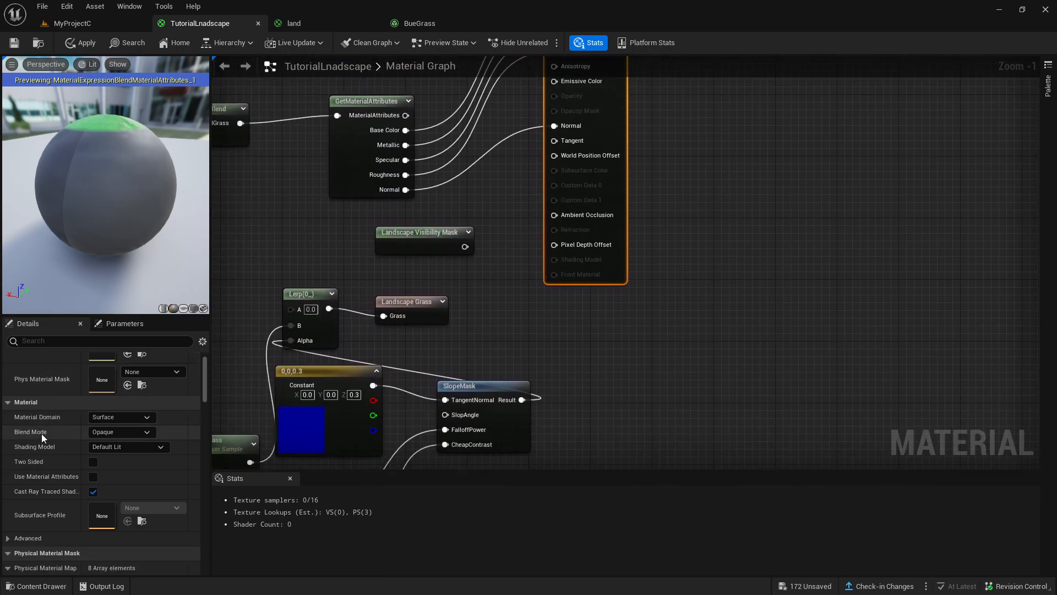
click(128, 431)
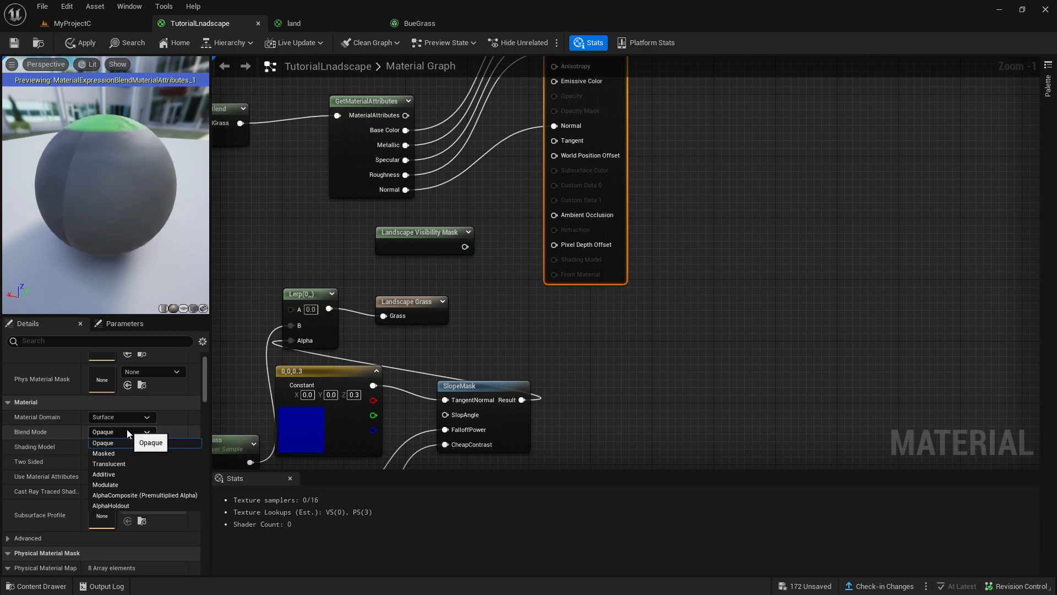
click(129, 453)
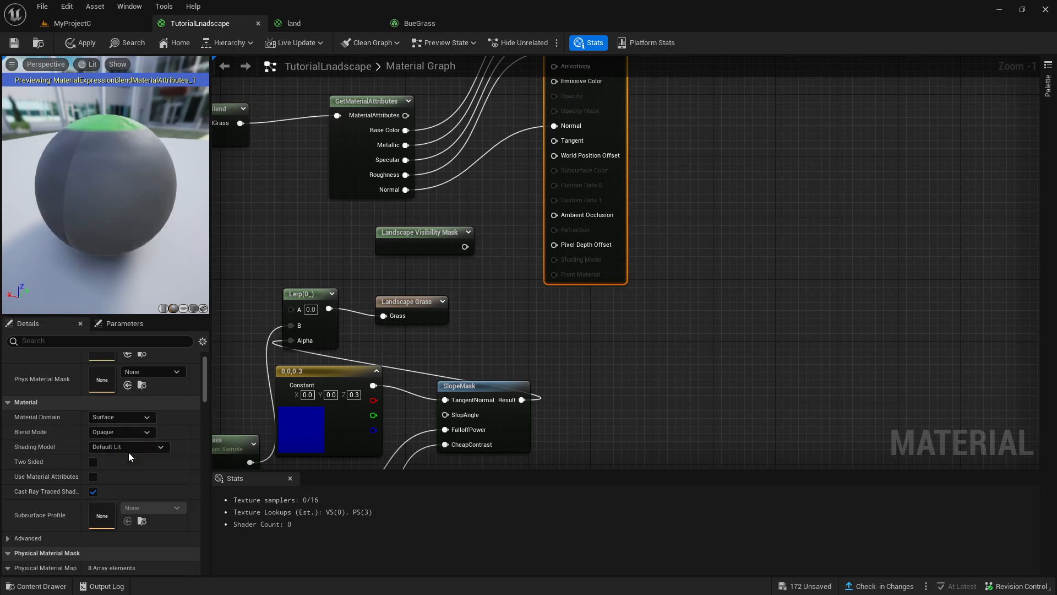
Step: Connect the Landscape Visibility Mask output to the Opacity Mask input of the TutorialLnadscape result node
right_drag(500, 220, 474, 273)
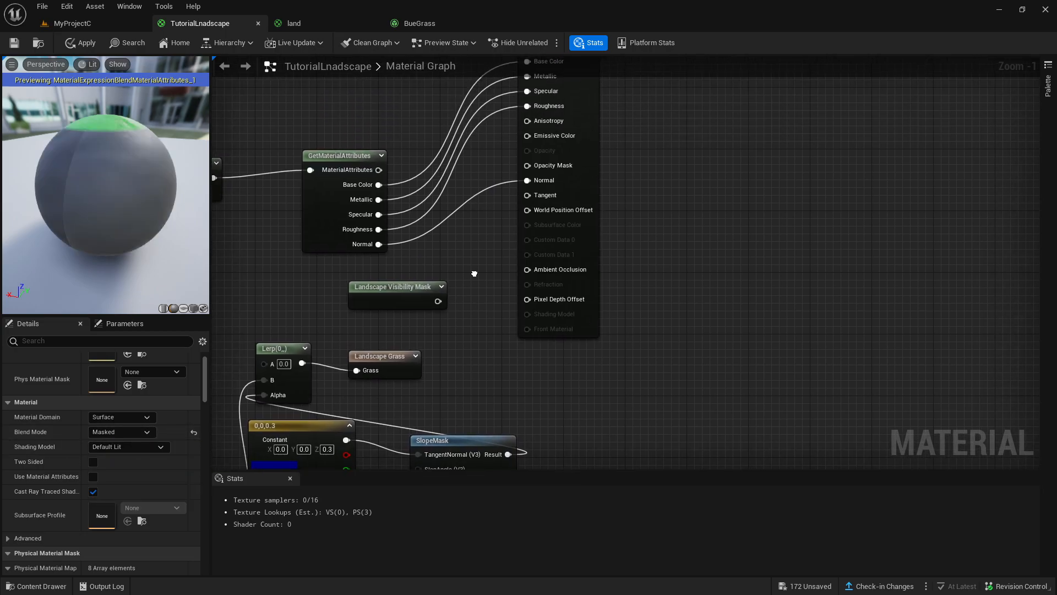
right_drag(621, 173, 580, 268)
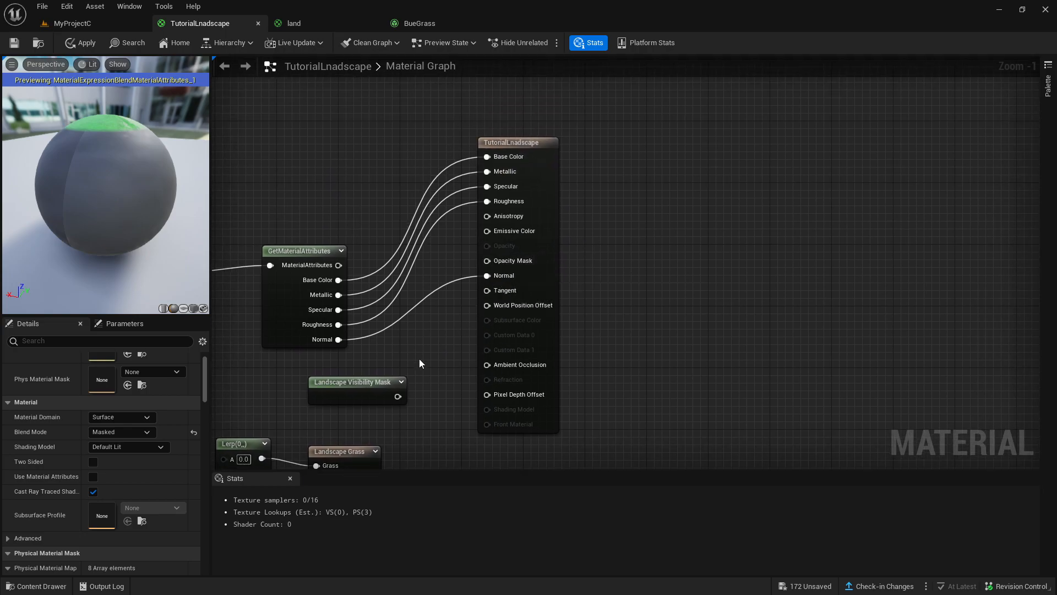
drag(398, 396, 487, 261)
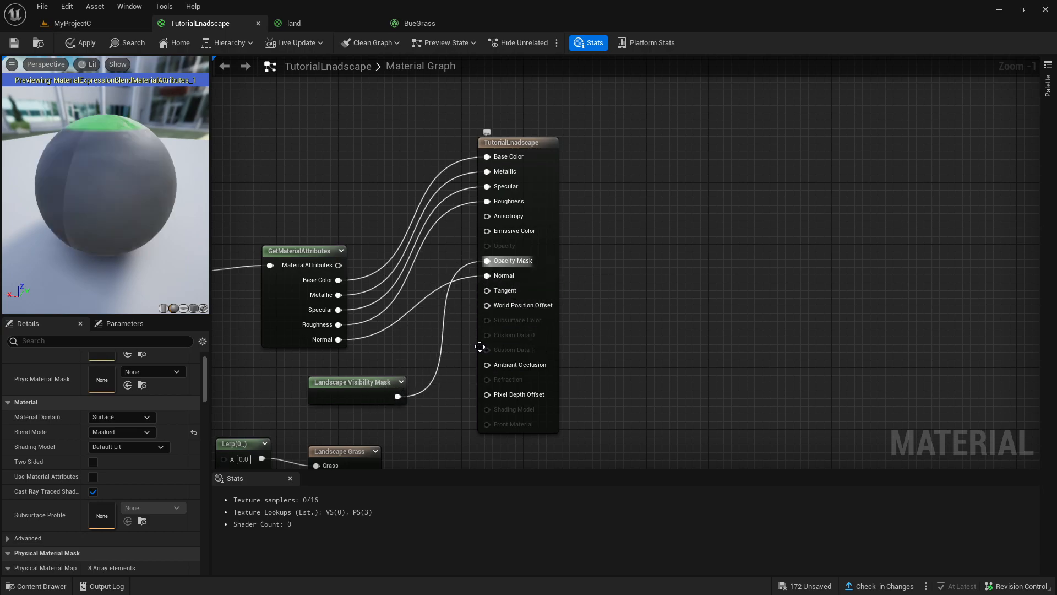
scroll(482, 347, down, 7)
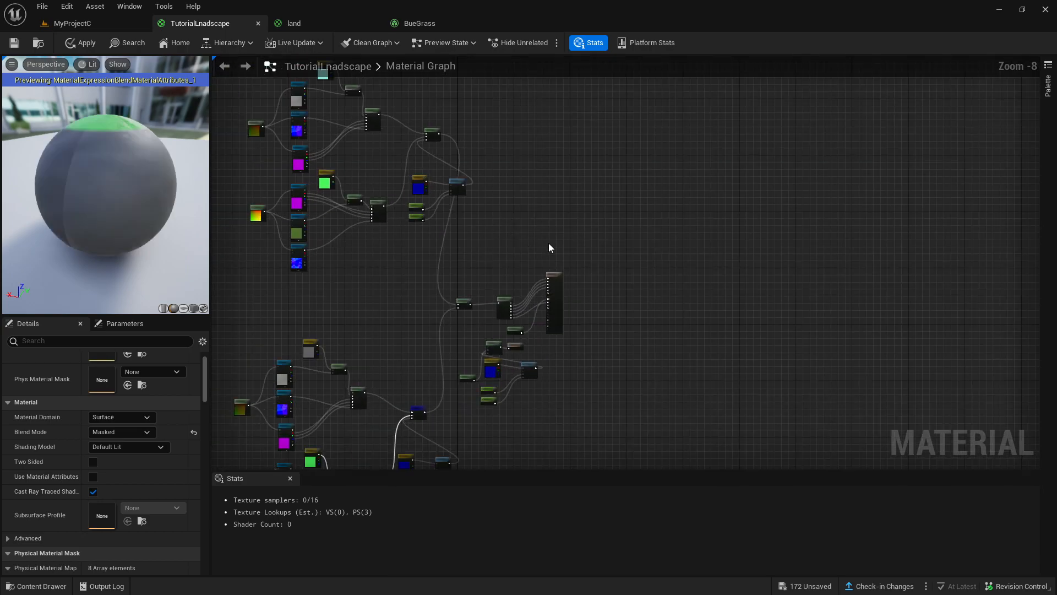
scroll(550, 243, down, 1)
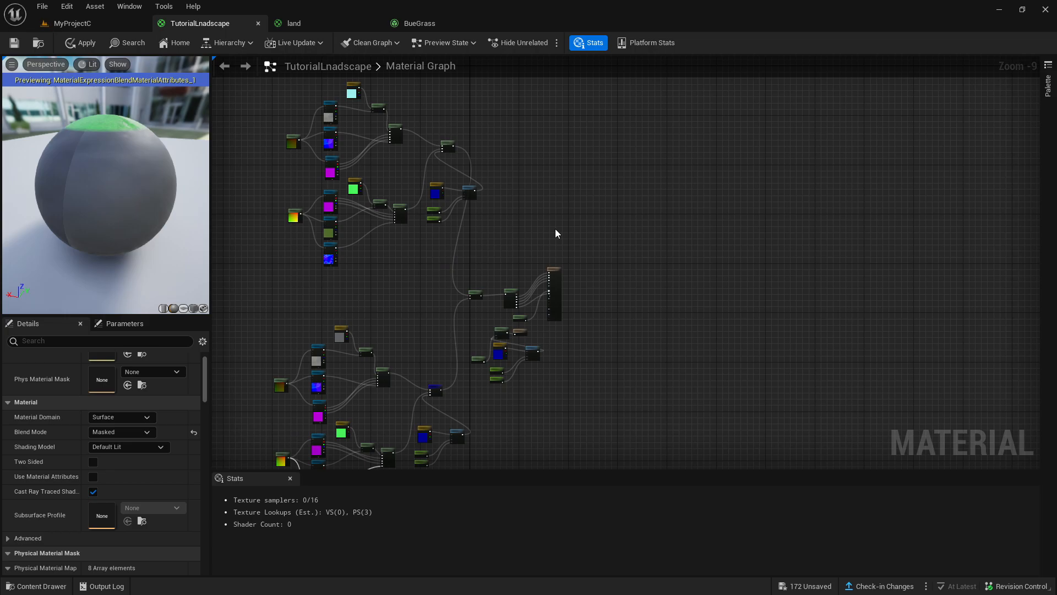